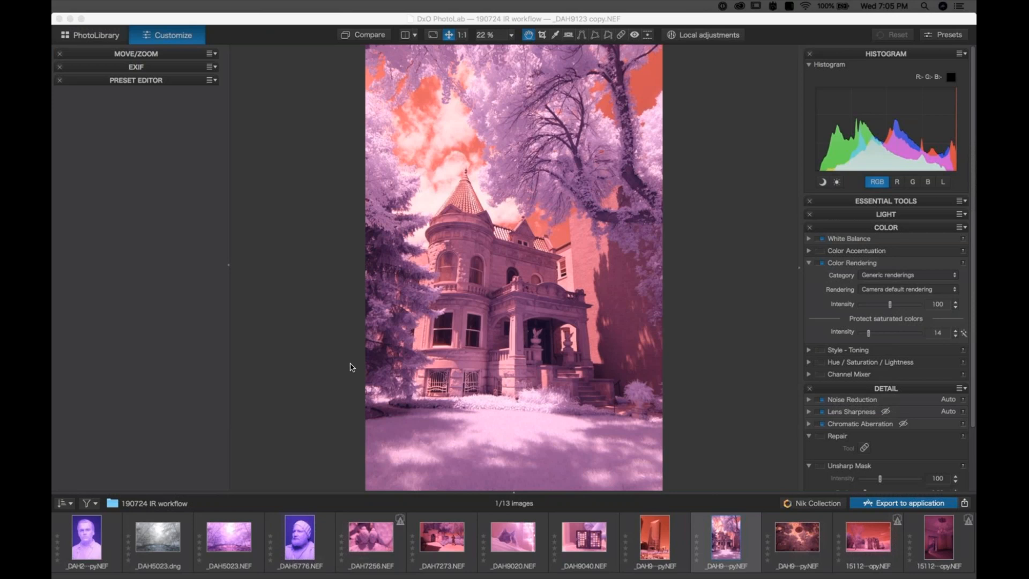
- View the unprocessed infrared portraits _DAH5776.NEF and _DAH2648 copy.NEF to compare their color casts
{"action": "left_click", "coordinate": [294, 543]}
{"action": "left_click", "coordinate": [298, 543]}
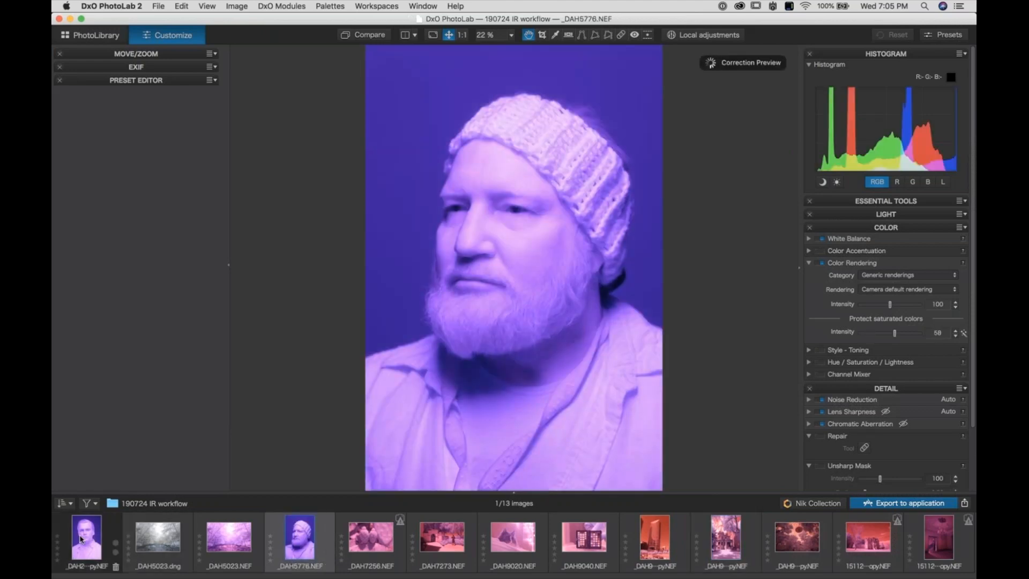
{"action": "left_click", "coordinate": [82, 538]}
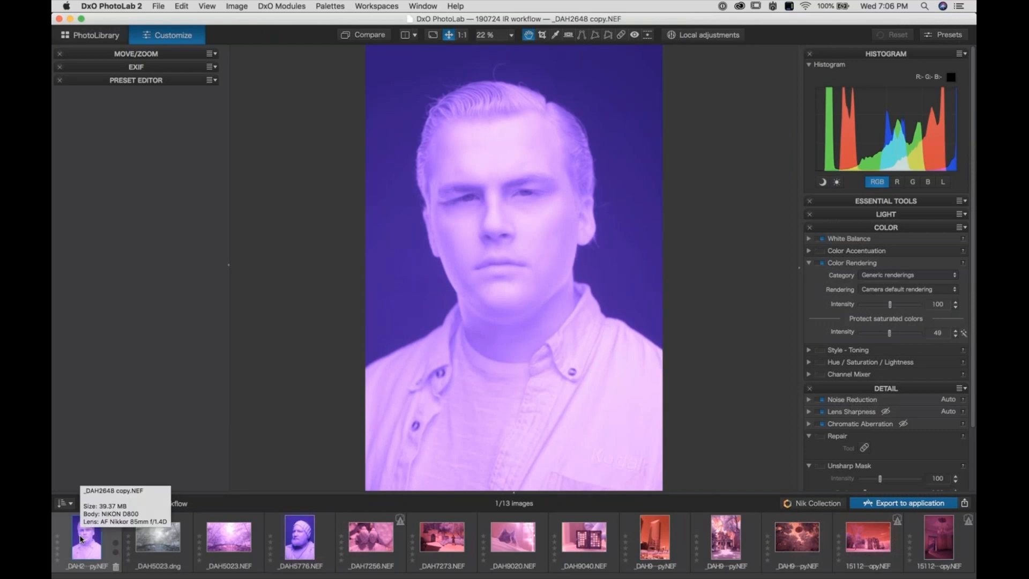
{"action": "left_click", "coordinate": [303, 545]}
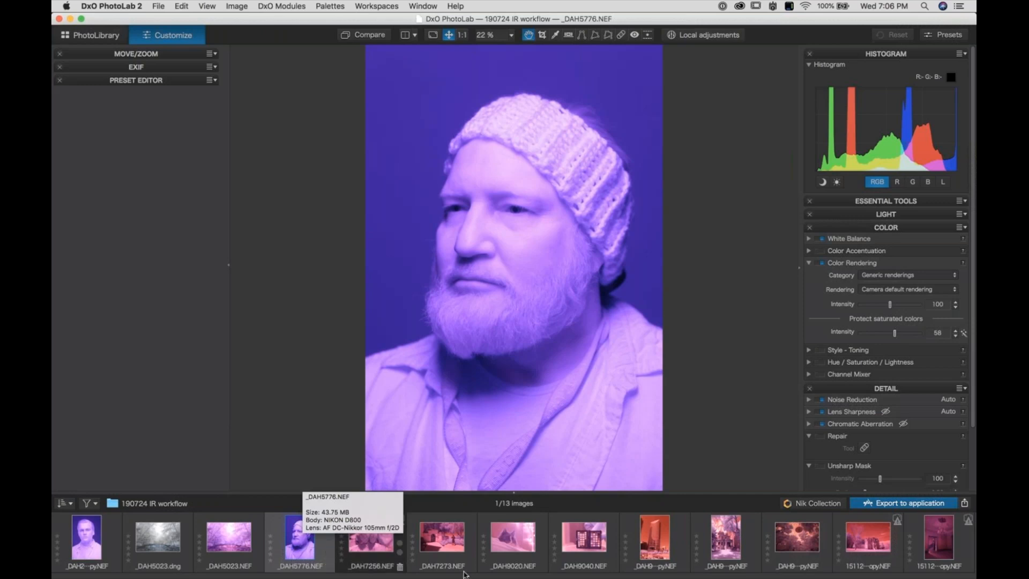
- Open _DAH7273.NEF and neutralize its white balance by sampling the tree foliage above the courtyard wall
{"action": "left_click", "coordinate": [442, 537]}
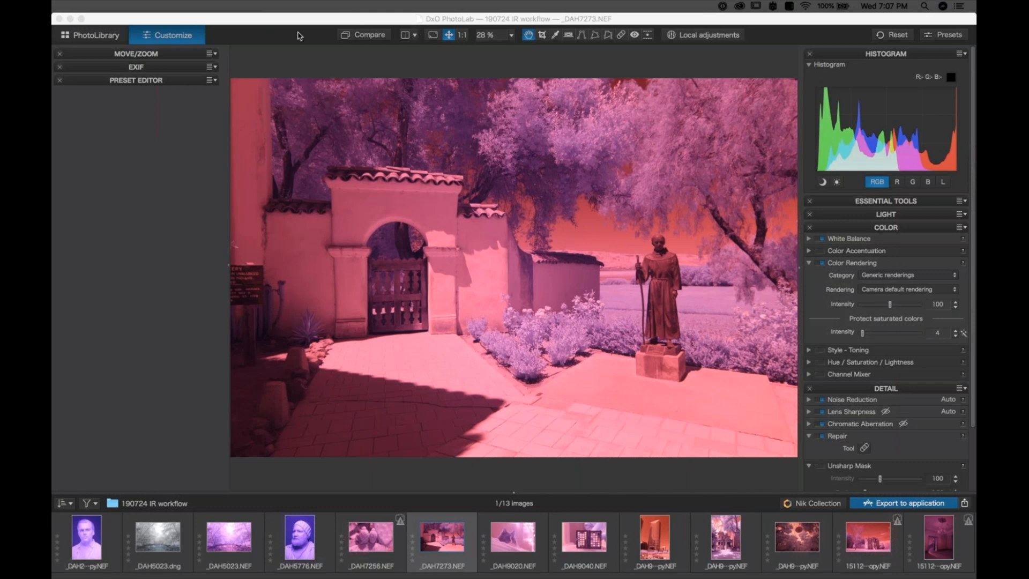
{"action": "mouse_move", "coordinate": [288, 20]}
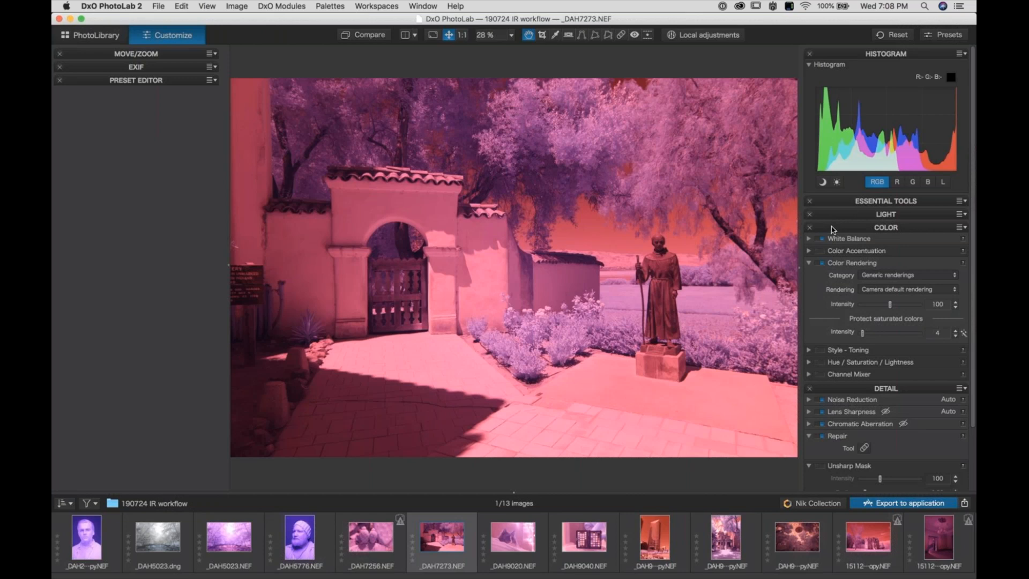
{"action": "left_click", "coordinate": [834, 228]}
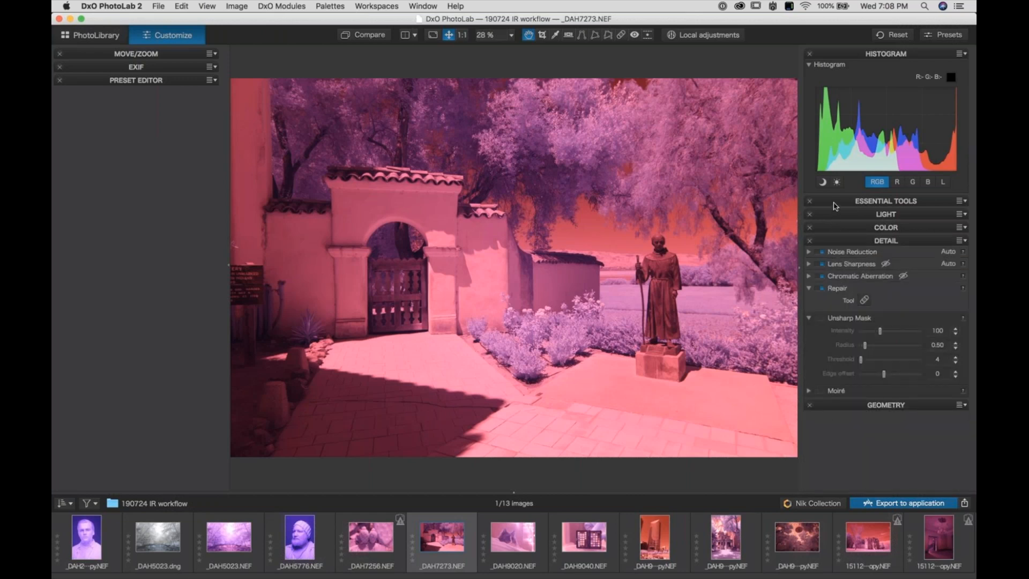
{"action": "left_click", "coordinate": [834, 203]}
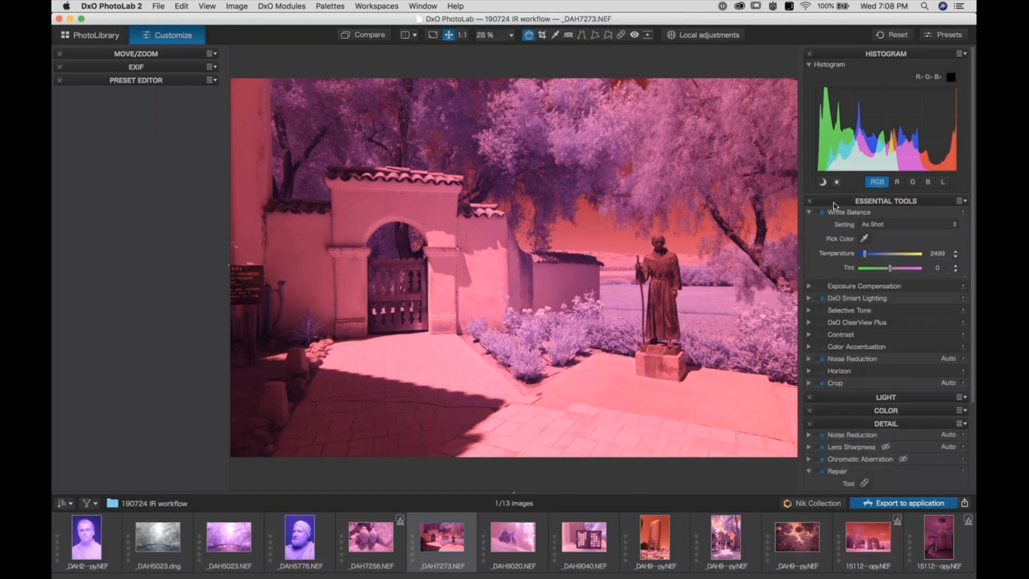
{"action": "left_click", "coordinate": [865, 239]}
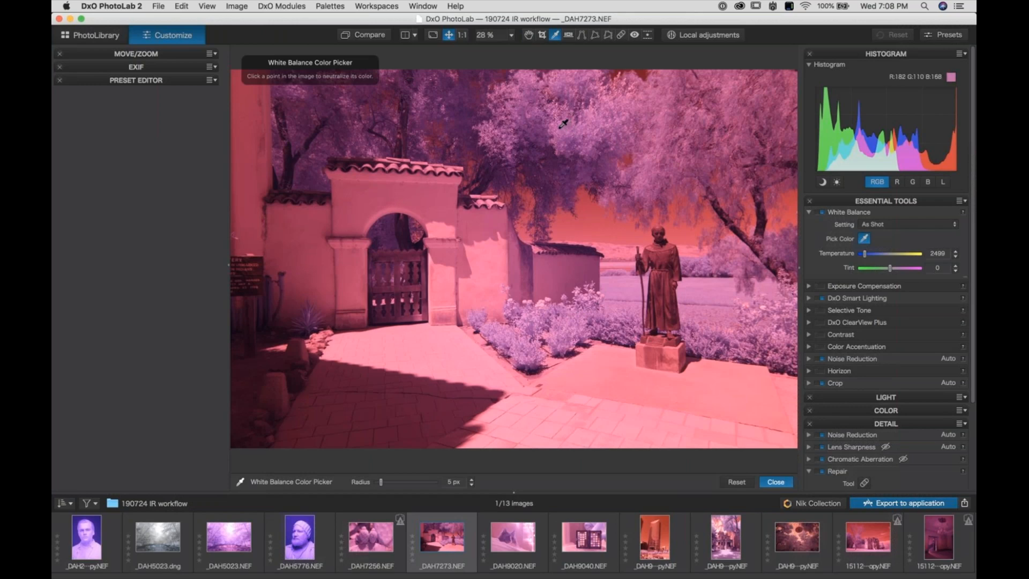
{"action": "left_click", "coordinate": [563, 124]}
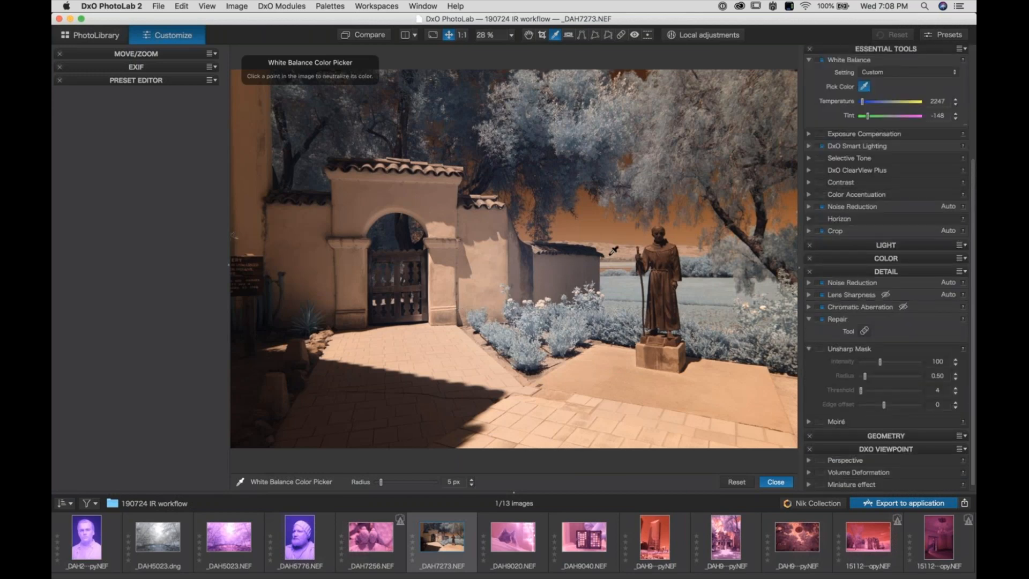
{"action": "left_click", "coordinate": [529, 35]}
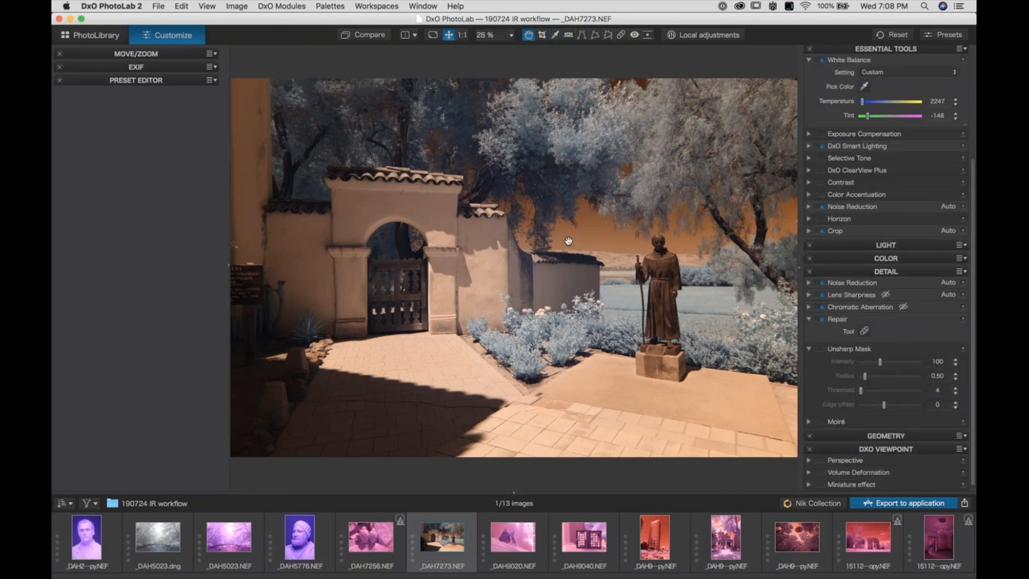
- Examine the white-balanced photo up close around the wall, the paving and the flowering shrubs
{"action": "scroll", "coordinate": [538, 320], "scroll_direction": "up", "scroll_amount": 5}
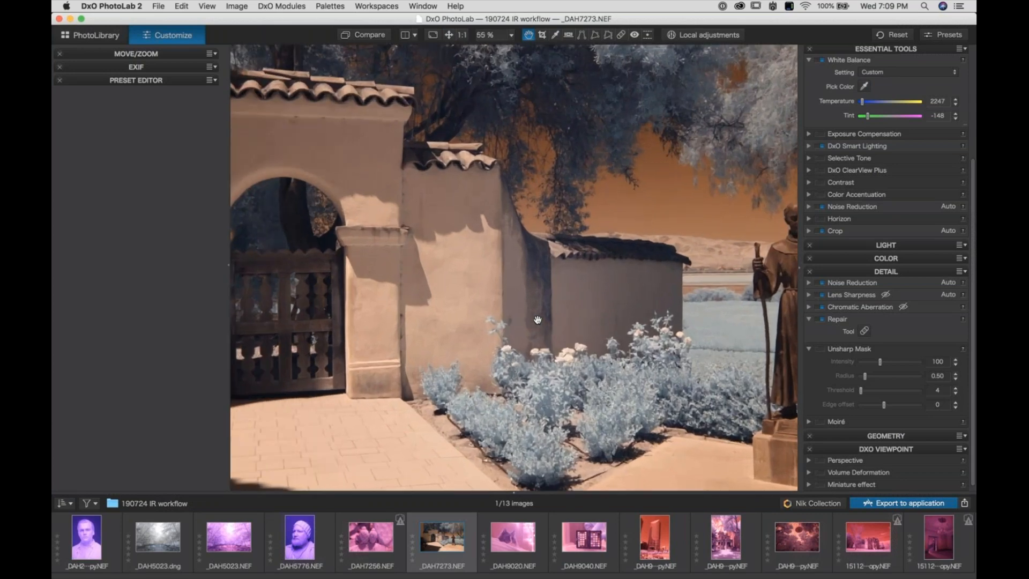
{"action": "scroll", "coordinate": [537, 320], "scroll_direction": "up", "scroll_amount": 5}
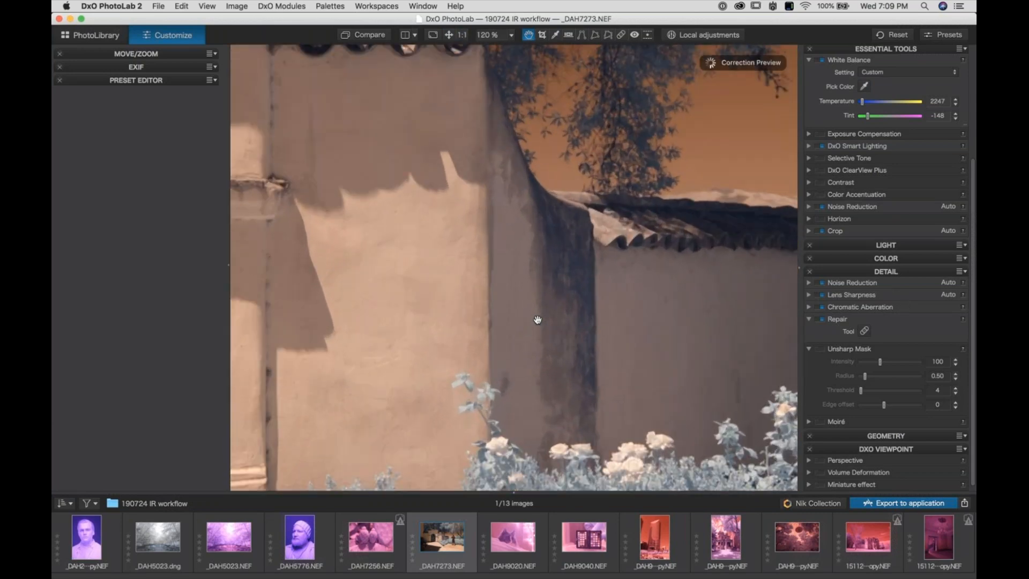
{"action": "scroll", "coordinate": [466, 208], "scroll_direction": "down", "scroll_amount": 10}
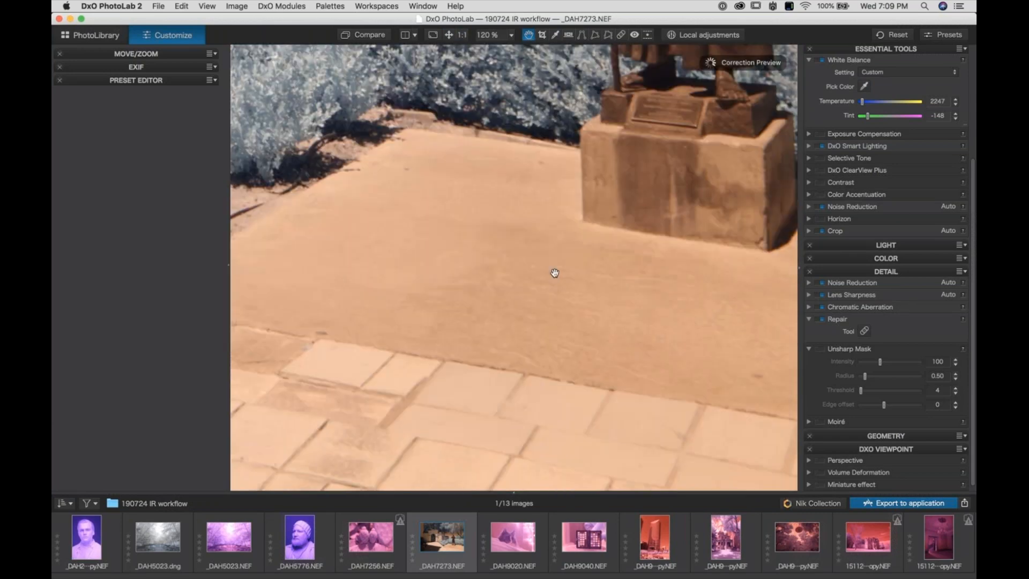
{"action": "scroll", "coordinate": [555, 273], "scroll_direction": "down", "scroll_amount": 8}
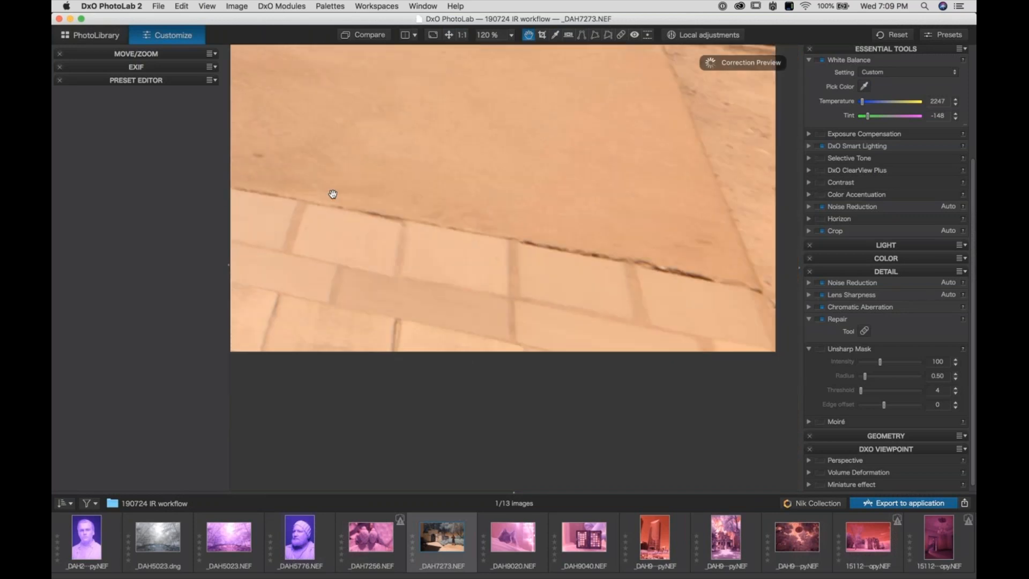
{"action": "scroll", "coordinate": [338, 217], "scroll_direction": "up", "scroll_amount": 6}
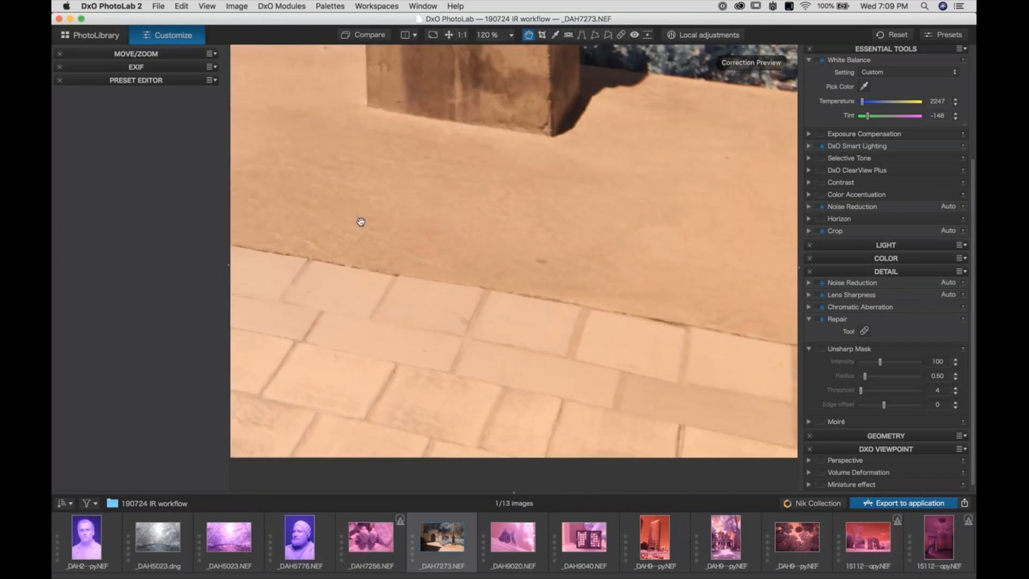
{"action": "scroll", "coordinate": [360, 221], "scroll_direction": "up", "scroll_amount": 4}
{"action": "scroll", "coordinate": [577, 412], "scroll_direction": "up", "scroll_amount": 10}
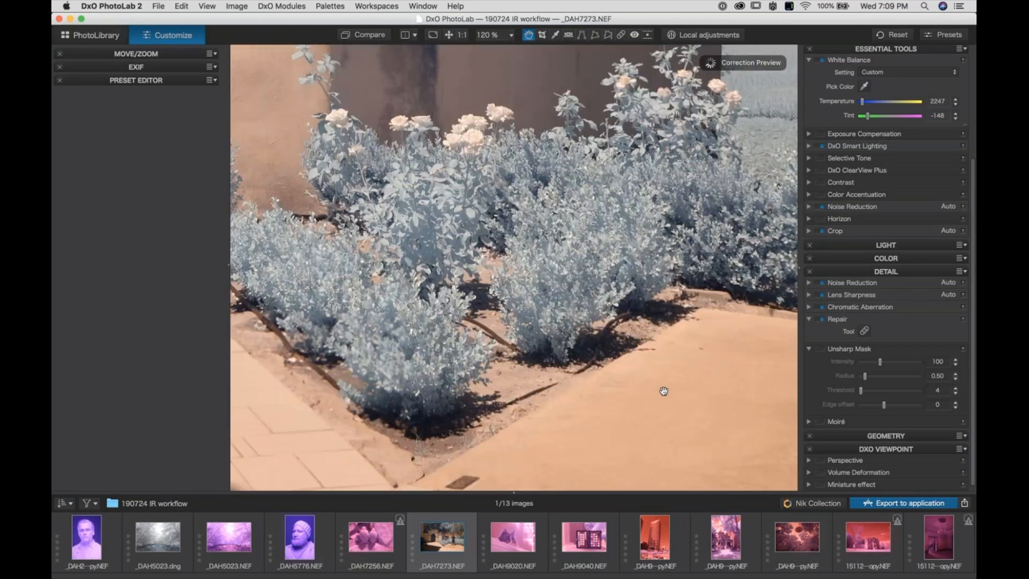
{"action": "scroll", "coordinate": [664, 391], "scroll_direction": "left", "scroll_amount": 5}
{"action": "scroll", "coordinate": [664, 391], "scroll_direction": "up", "scroll_amount": 2}
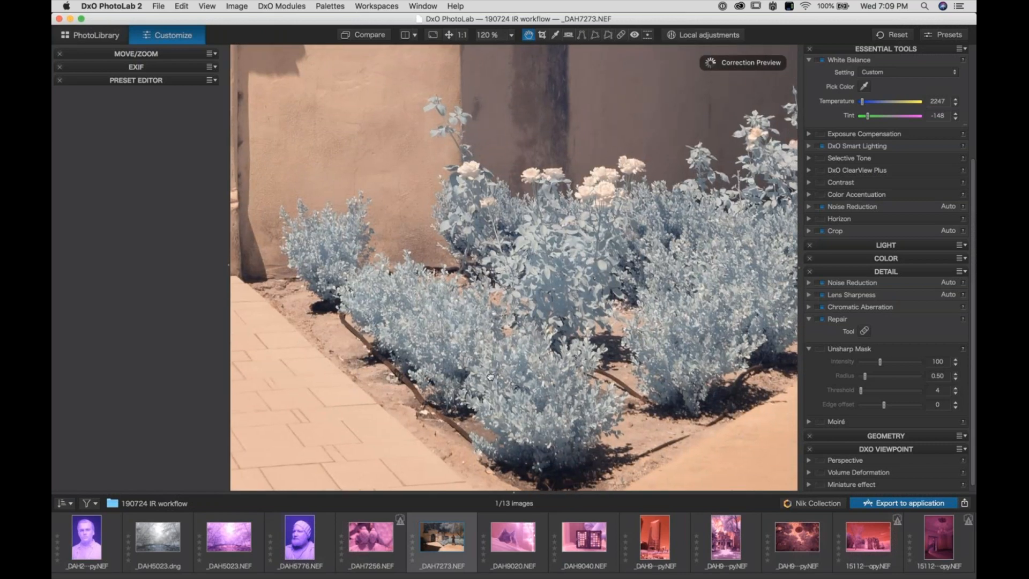
{"action": "scroll", "coordinate": [490, 377], "scroll_direction": "right", "scroll_amount": 5}
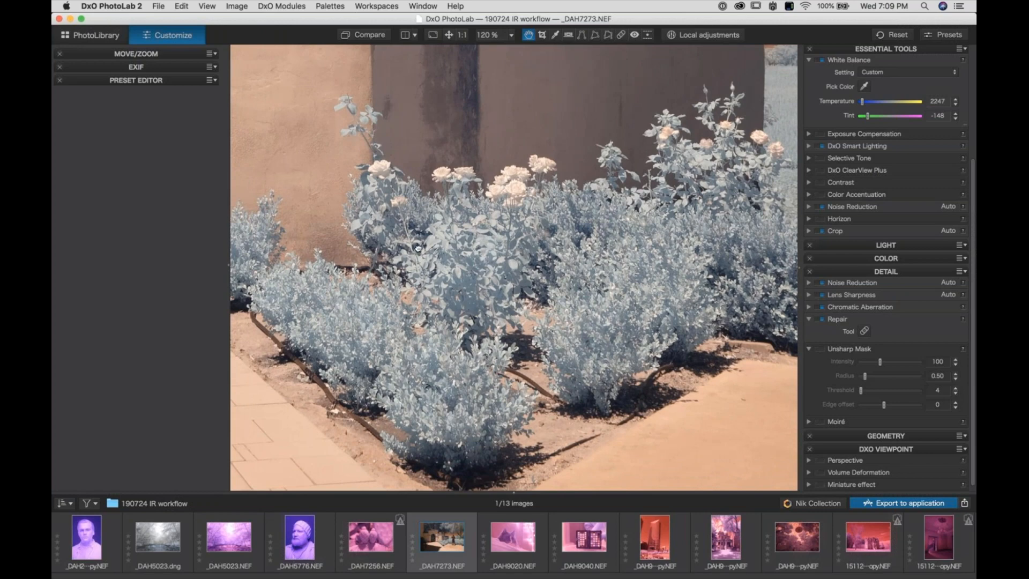
- Inspect the statue from head to pedestal and its surroundings at several magnifications
{"action": "scroll", "coordinate": [493, 202], "scroll_direction": "right", "scroll_amount": 15}
{"action": "scroll", "coordinate": [494, 201], "scroll_direction": "down", "scroll_amount": 5}
{"action": "scroll", "coordinate": [493, 202], "scroll_direction": "right", "scroll_amount": 4}
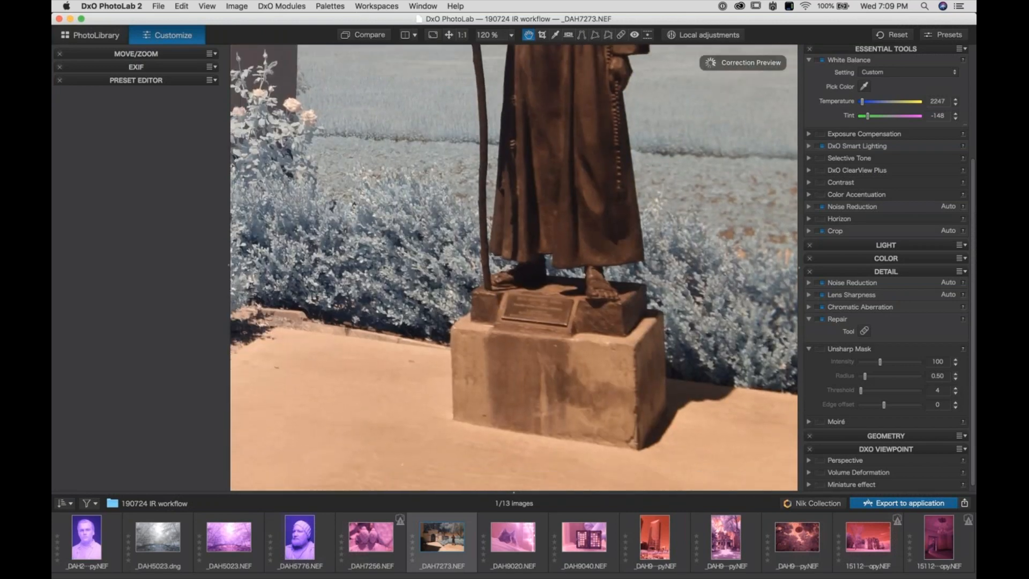
{"action": "scroll", "coordinate": [558, 360], "scroll_direction": "up", "scroll_amount": 10}
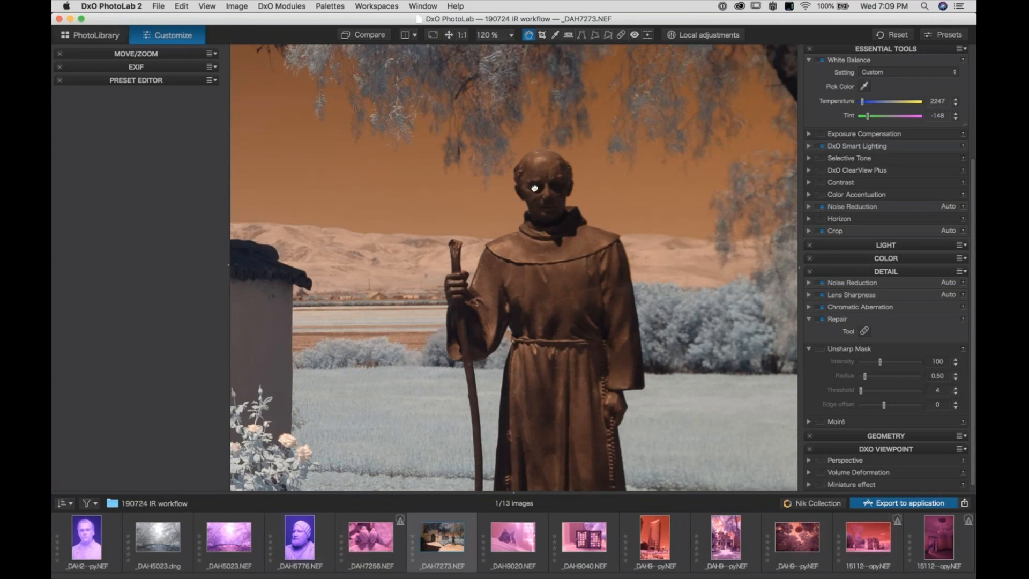
{"action": "scroll", "coordinate": [533, 215], "scroll_direction": "down", "scroll_amount": 10}
{"action": "scroll", "coordinate": [532, 223], "scroll_direction": "down", "scroll_amount": 3}
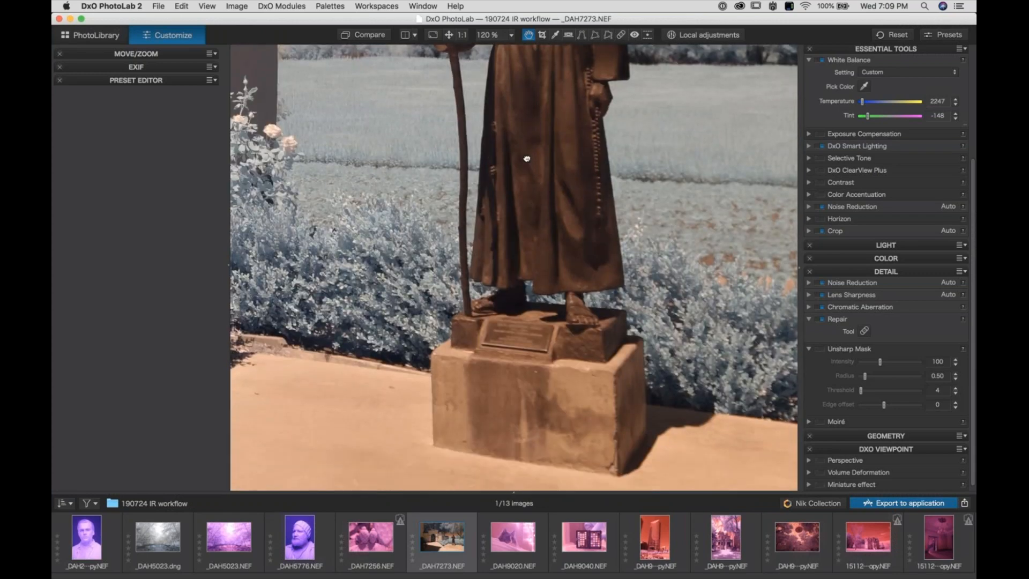
{"action": "scroll", "coordinate": [530, 270], "scroll_direction": "up", "scroll_amount": 10}
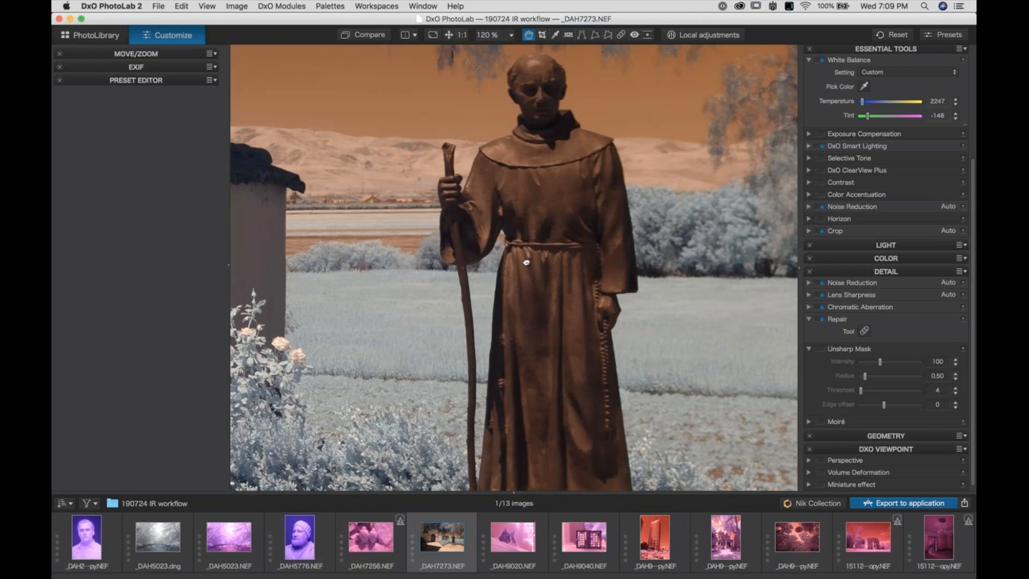
{"action": "left_click_drag", "start_coordinate": [525, 257], "coordinate": [524, 295]}
{"action": "scroll", "coordinate": [524, 294], "scroll_direction": "down", "scroll_amount": 3}
{"action": "scroll", "coordinate": [525, 294], "scroll_direction": "down", "scroll_amount": 5}
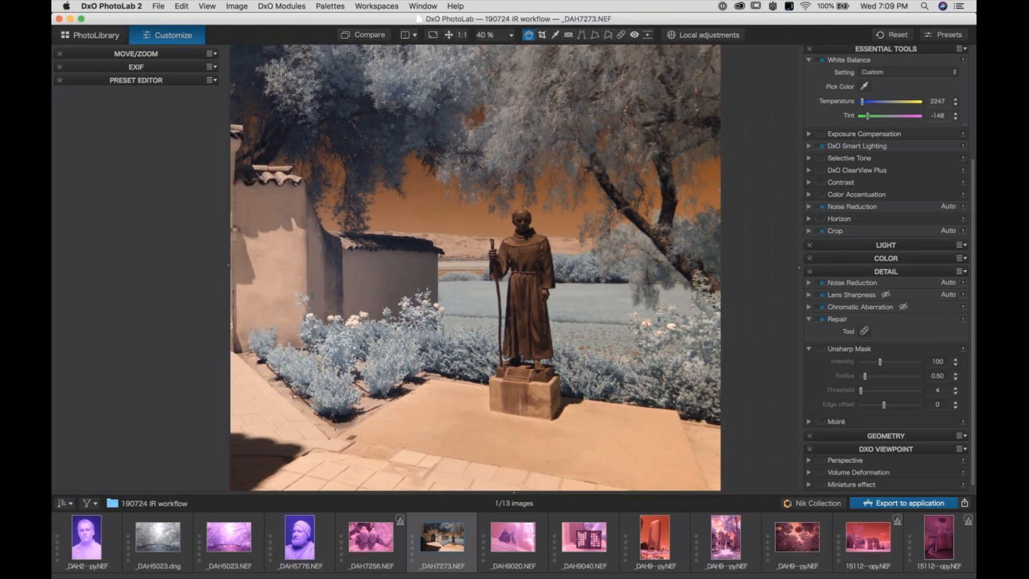
{"action": "scroll", "coordinate": [515, 278], "scroll_direction": "up", "scroll_amount": 4}
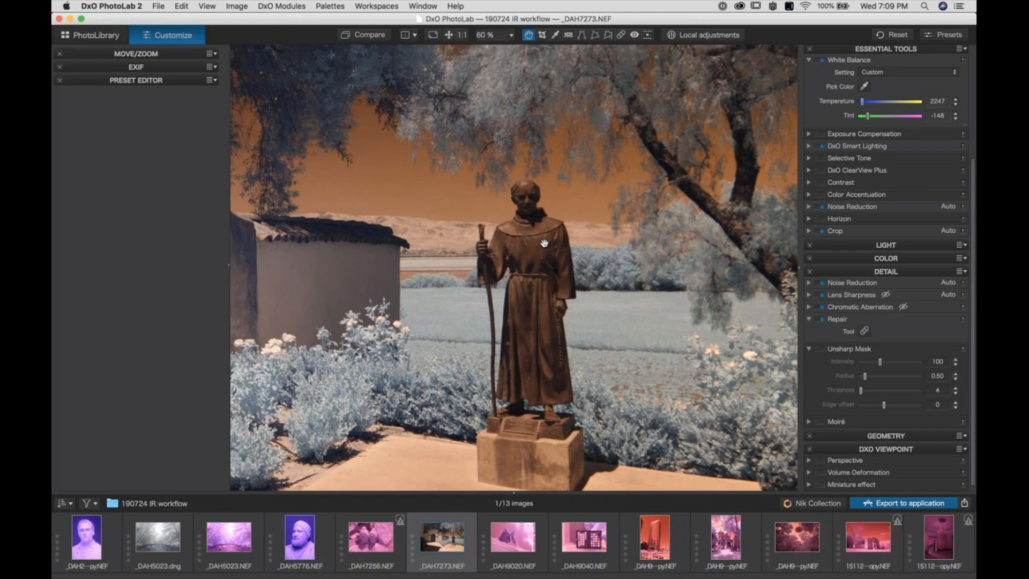
{"action": "scroll", "coordinate": [542, 268], "scroll_direction": "down", "scroll_amount": 3}
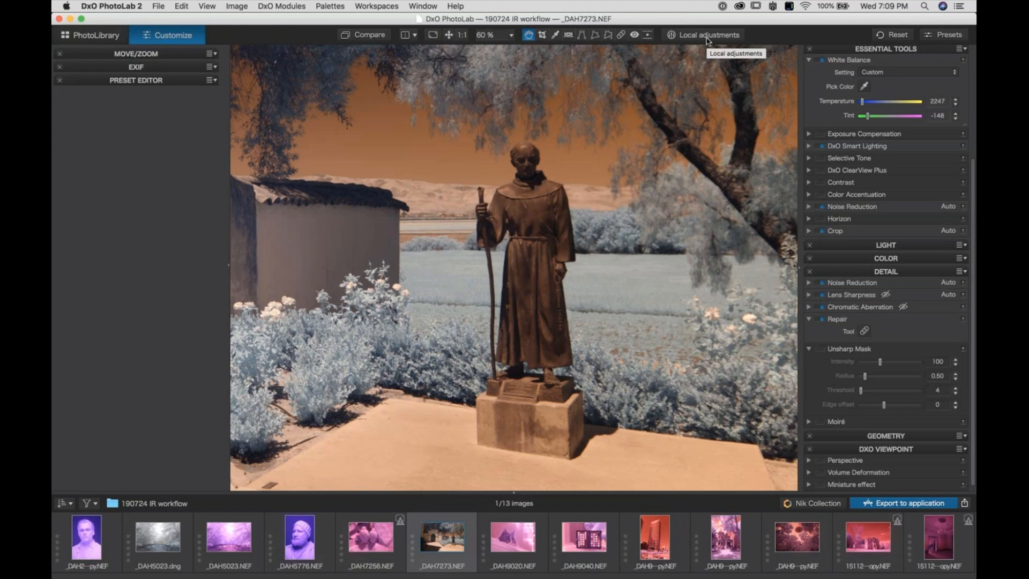
- Start local adjustments and place a control point on the statue's head
{"action": "left_click", "coordinate": [707, 37]}
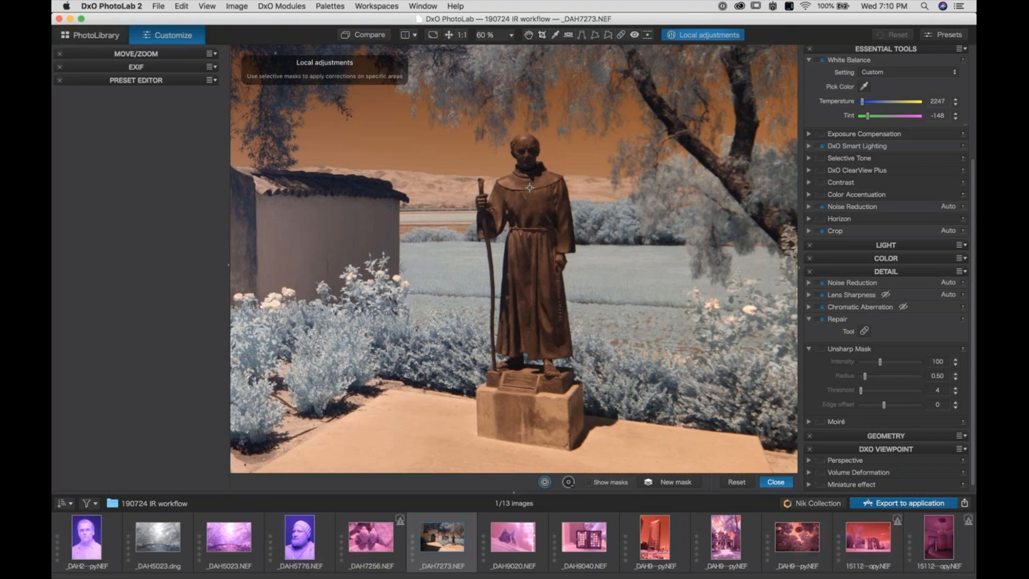
{"action": "key", "text": "super+0"}
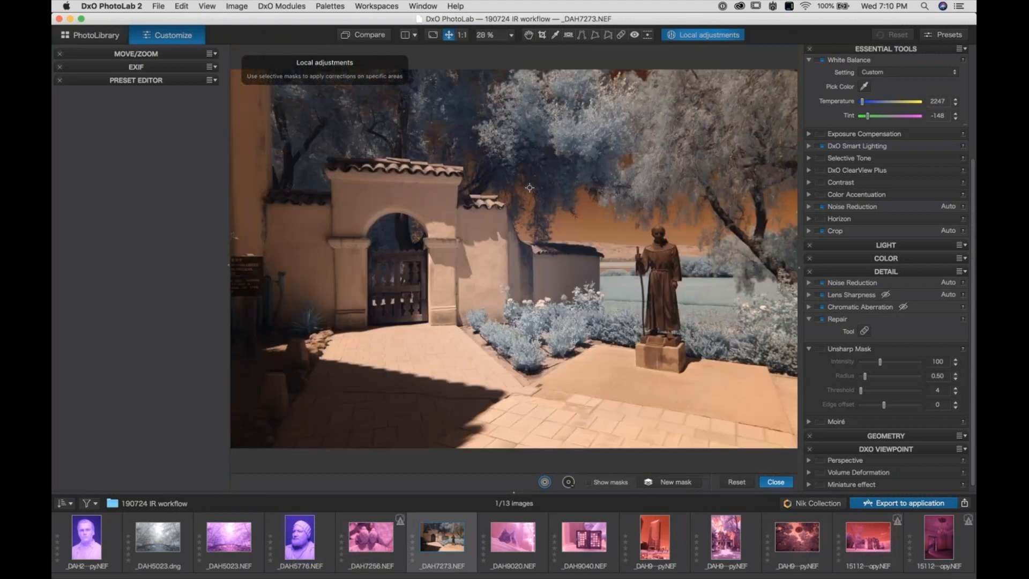
{"action": "scroll", "coordinate": [530, 188], "scroll_direction": "up", "scroll_amount": 5}
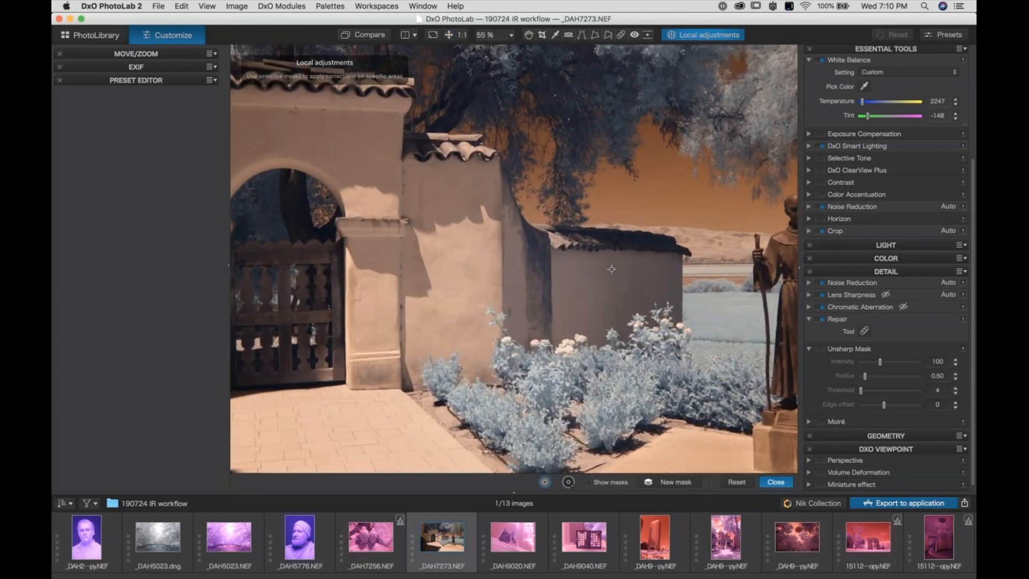
{"action": "scroll", "coordinate": [612, 269], "scroll_direction": "up", "scroll_amount": 2}
{"action": "scroll", "coordinate": [420, 271], "scroll_direction": "right", "scroll_amount": 10}
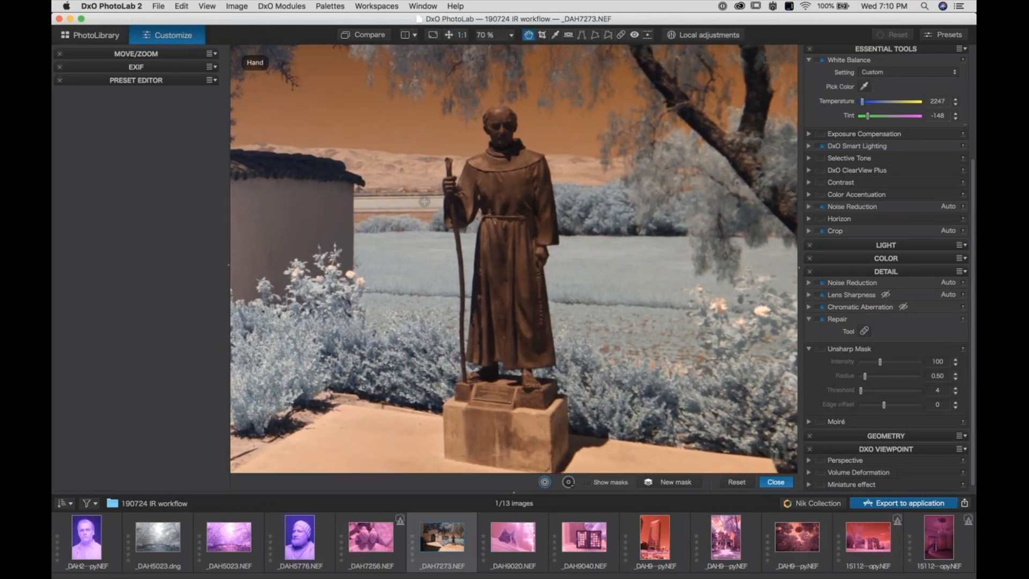
{"action": "key", "text": "l"}
{"action": "left_click", "coordinate": [499, 132]}
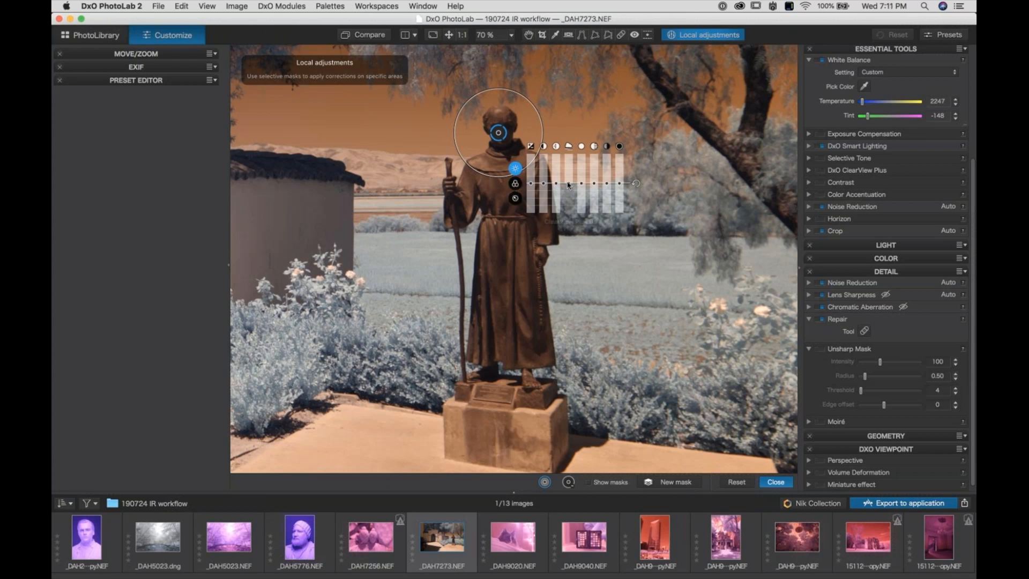
- In the head control point's detail adjustments, raise the sharpness to its maximum and set Blur to 44
{"action": "left_click", "coordinate": [516, 184]}
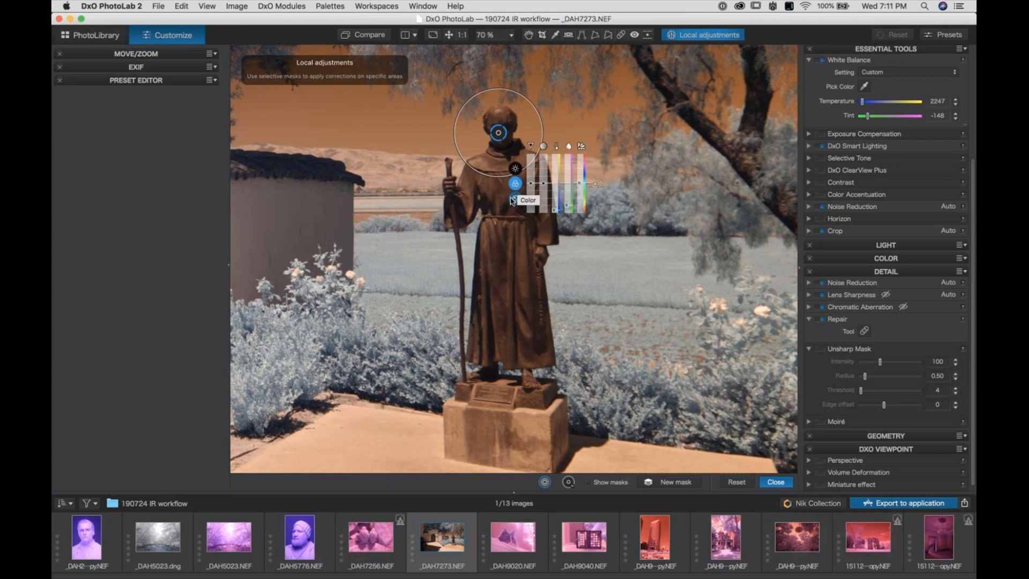
{"action": "left_click", "coordinate": [514, 199]}
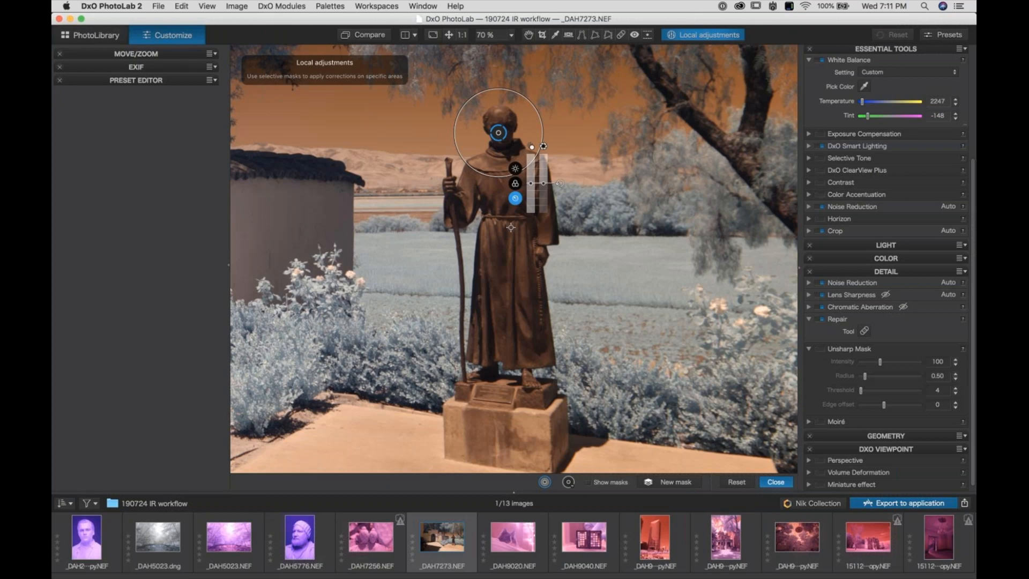
{"action": "scroll", "coordinate": [515, 241], "scroll_direction": "up", "scroll_amount": 5}
{"action": "key", "text": "space"}
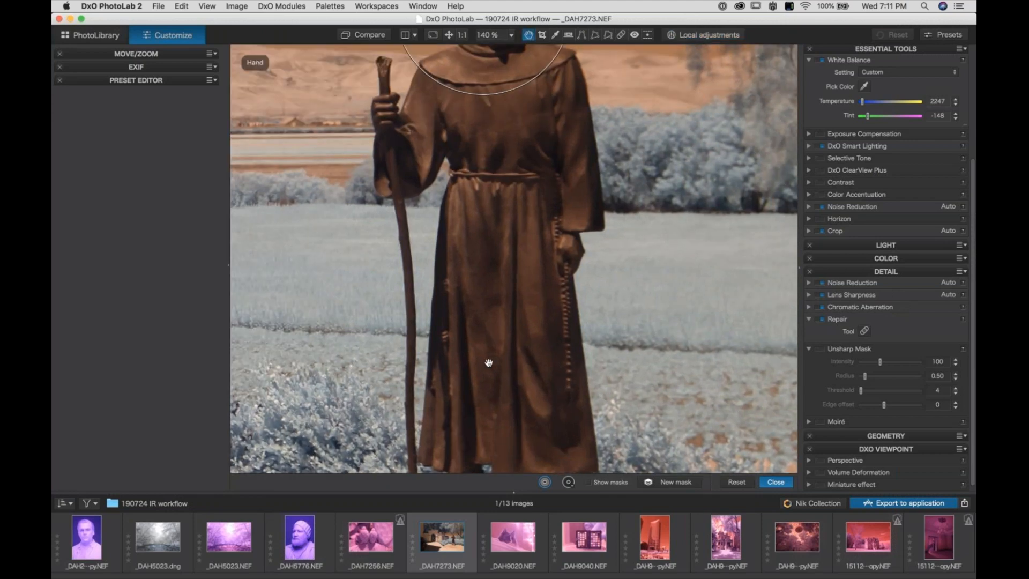
{"action": "left_click_drag", "start_coordinate": [509, 59], "coordinate": [504, 194]}
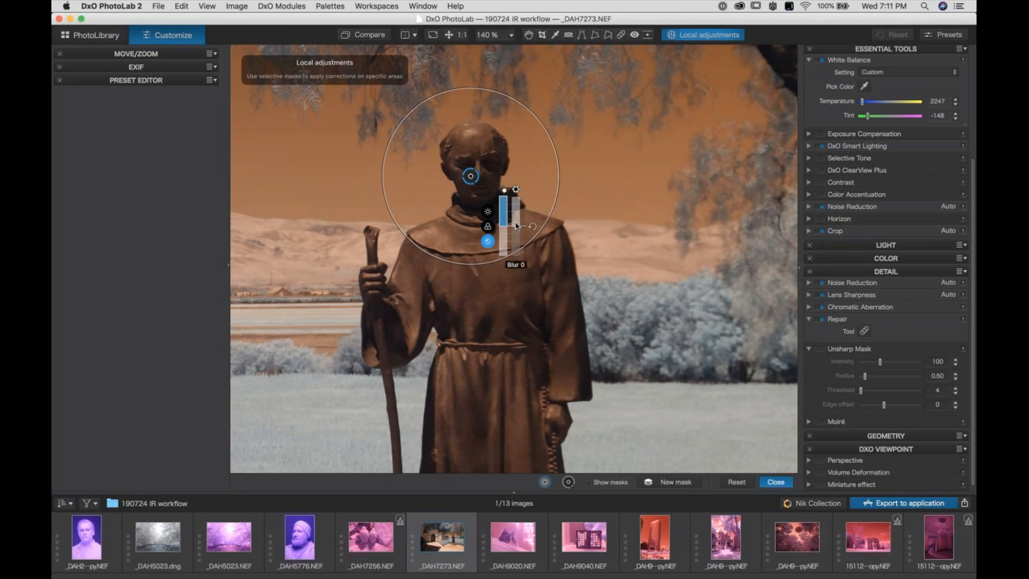
{"action": "left_click_drag", "start_coordinate": [517, 225], "coordinate": [517, 213]}
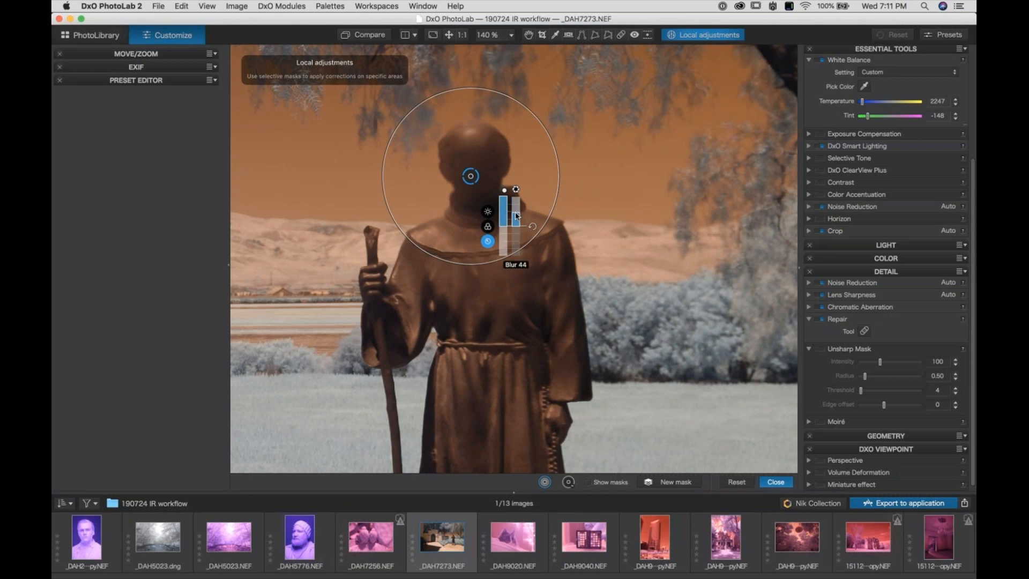
- Remove the Blur from the head control point, then raise its Microcontrast and, by a smaller amount, the light adjustment beside it
{"action": "mouse_move", "coordinate": [517, 216]}
{"action": "left_mouse_down"}
{"action": "mouse_move", "coordinate": [516, 230]}
{"action": "mouse_move", "coordinate": [504, 203]}
{"action": "left_mouse_up"}
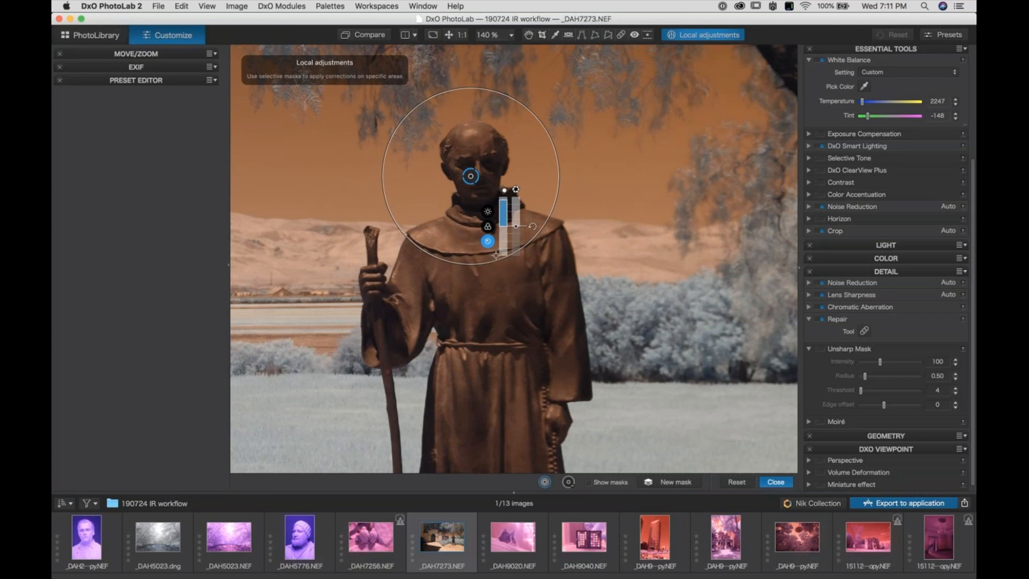
{"action": "left_click", "coordinate": [489, 213]}
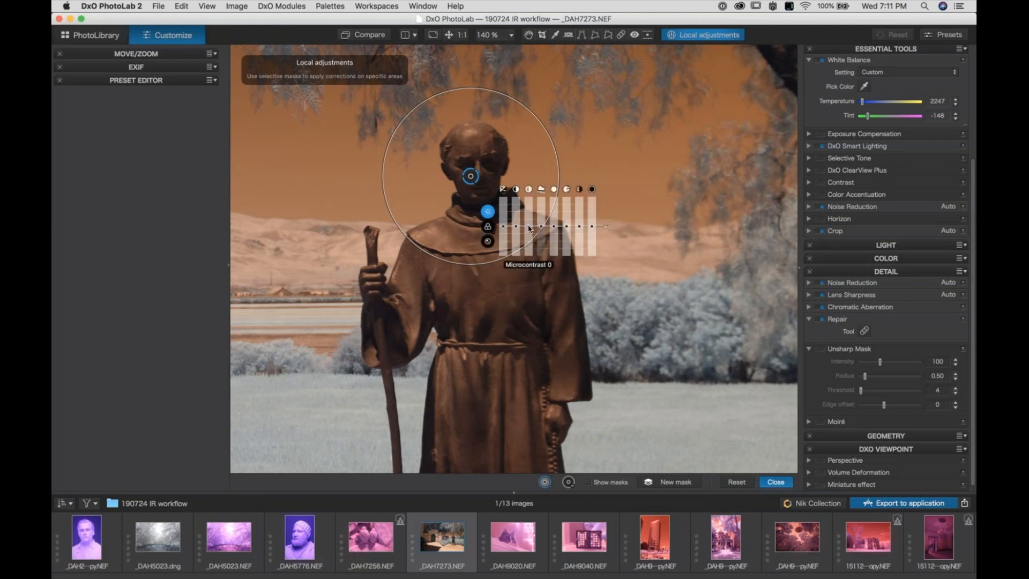
{"action": "mouse_move", "coordinate": [528, 227]}
{"action": "left_mouse_down"}
{"action": "mouse_move", "coordinate": [529, 214]}
{"action": "mouse_move", "coordinate": [542, 223]}
{"action": "left_mouse_up"}
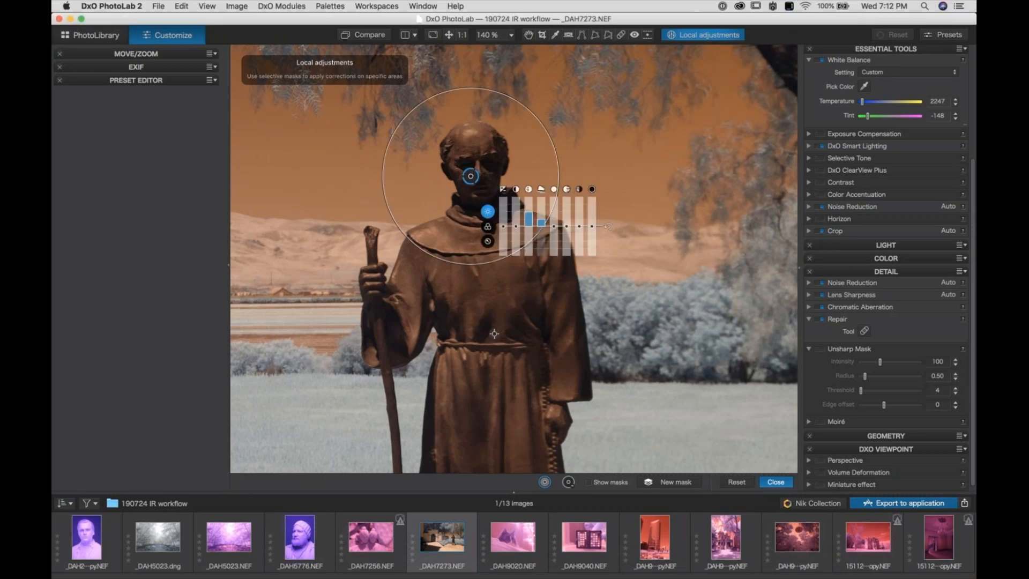
- Slightly enlarge the head control point's radius and add linked control points on the statue's waist and lower robe
{"action": "scroll", "coordinate": [474, 163], "scroll_direction": "down", "scroll_amount": 3}
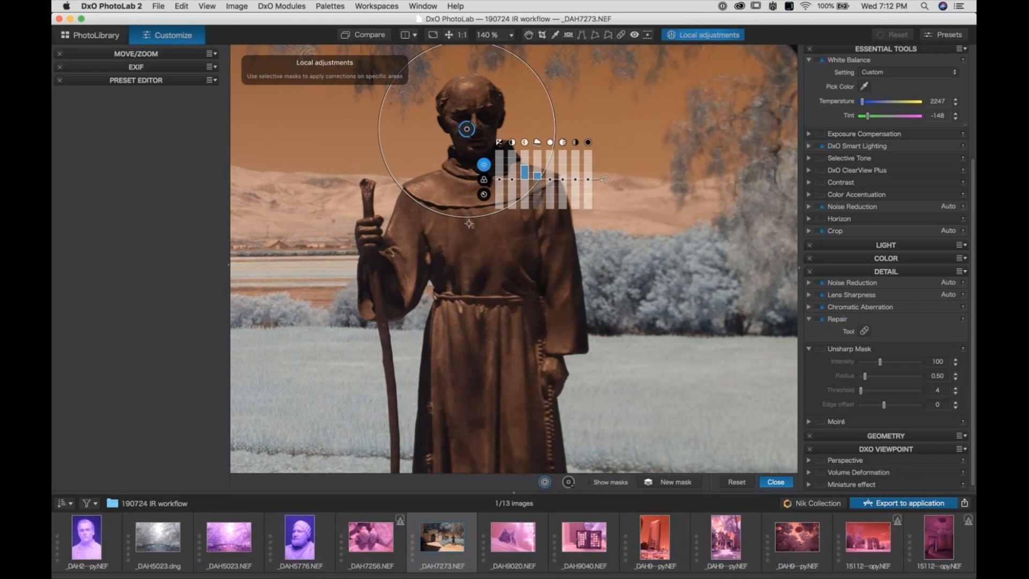
{"action": "mouse_move", "coordinate": [469, 224]}
{"action": "left_mouse_down"}
{"action": "mouse_move", "coordinate": [469, 319]}
{"action": "mouse_move", "coordinate": [467, 219]}
{"action": "left_mouse_up"}
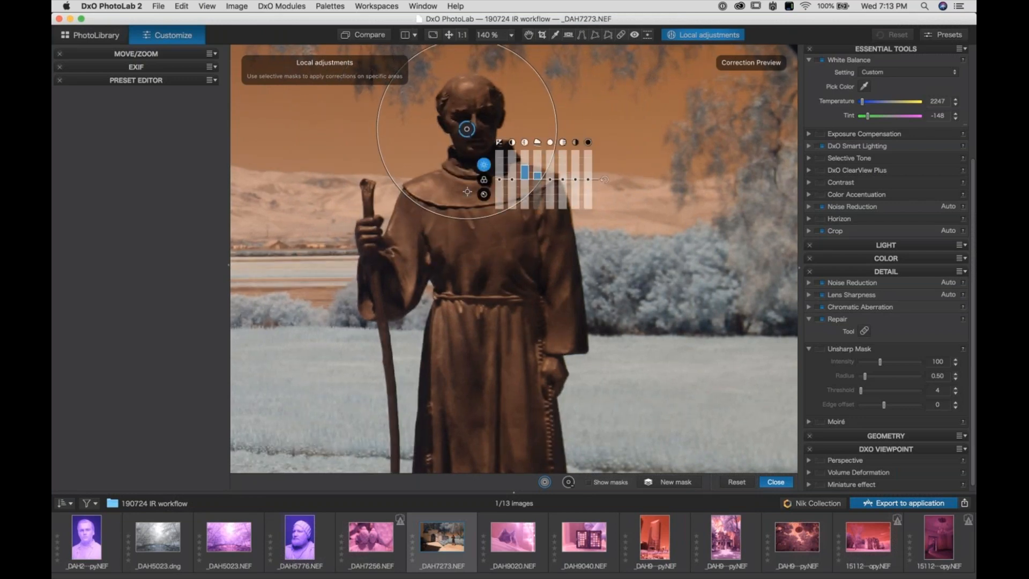
{"action": "left_click", "coordinate": [488, 290]}
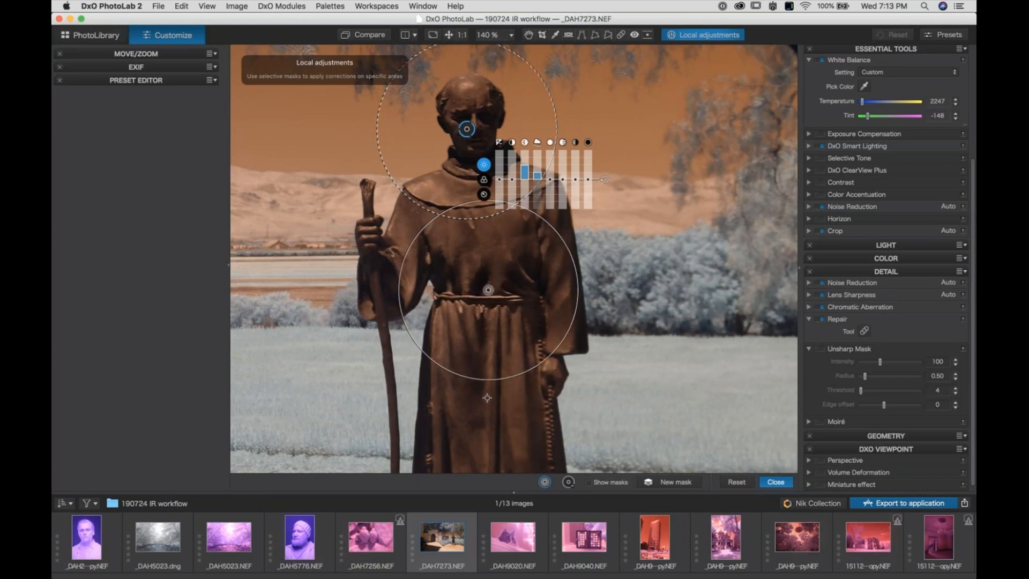
{"action": "key", "text": "h"}
{"action": "left_click_drag", "start_coordinate": [489, 411], "coordinate": [517, 199]}
{"action": "key", "text": "l"}
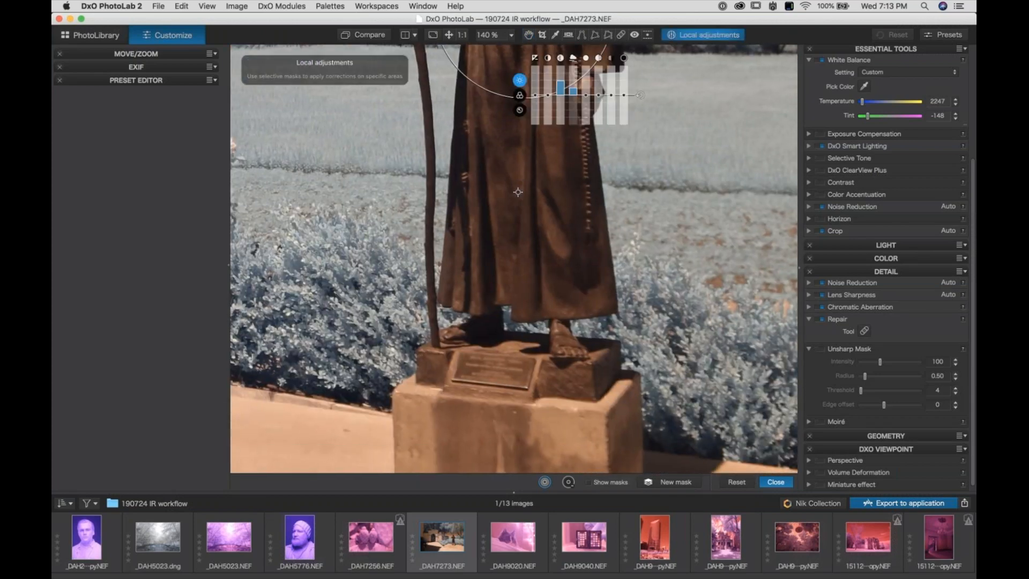
{"action": "left_click", "coordinate": [518, 192]}
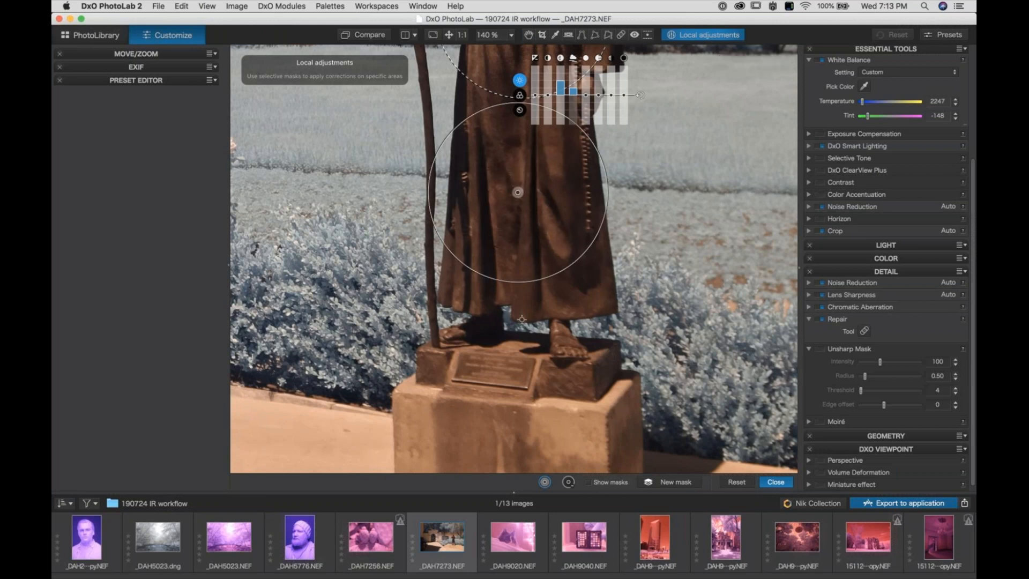
- Extend the same mask with control points on the plaque at the statue's feet and on the stone pedestal
{"action": "scroll", "coordinate": [520, 274], "scroll_direction": "down", "scroll_amount": 5}
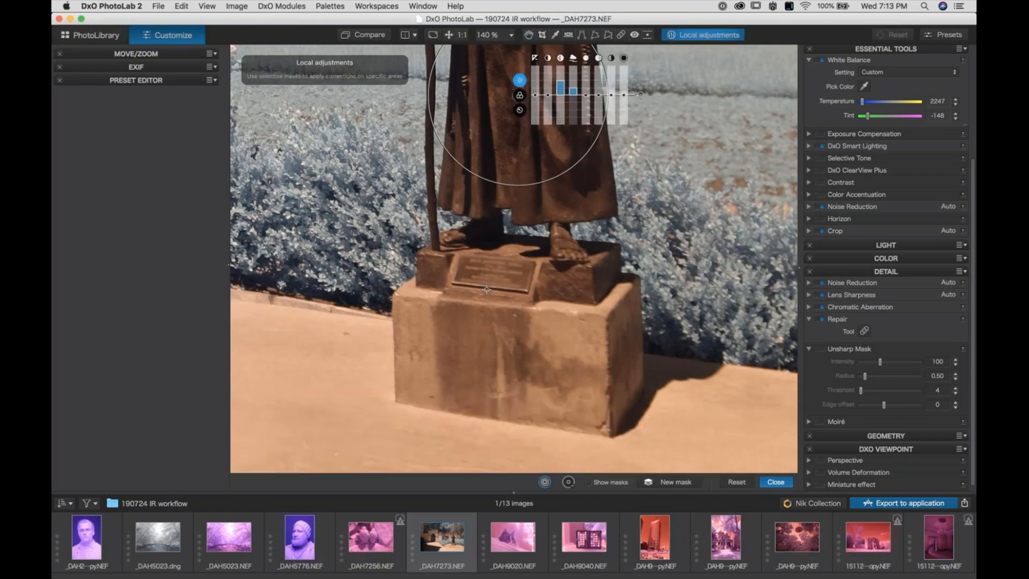
{"action": "left_click", "coordinate": [511, 266]}
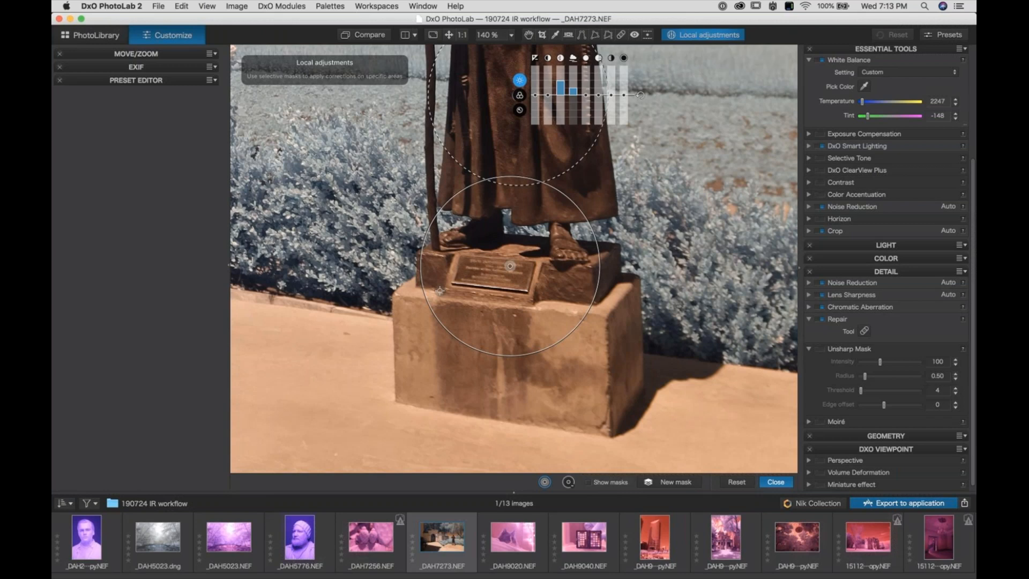
{"action": "left_click", "coordinate": [466, 357]}
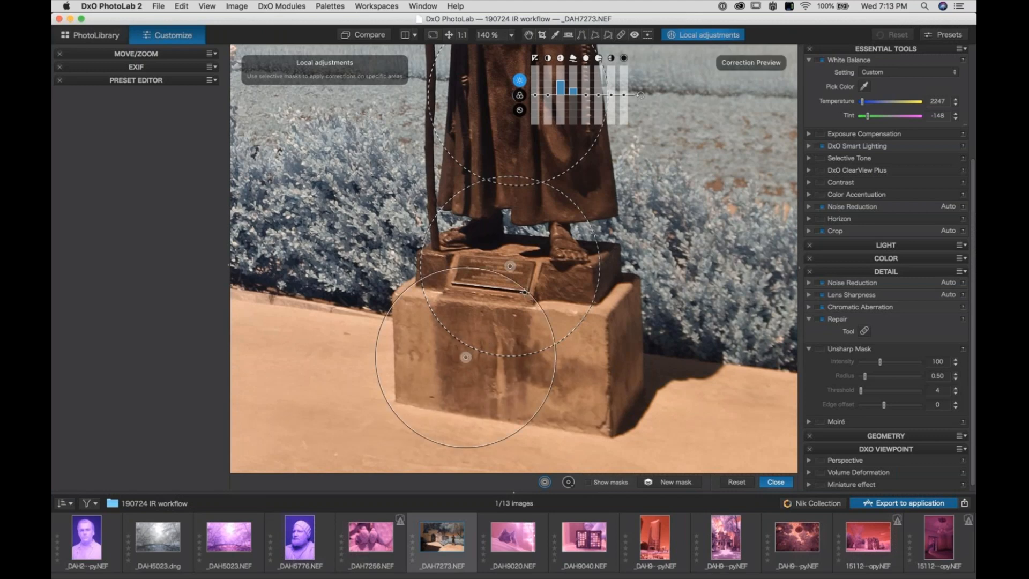
- Return to the statue's head control point and set its Sharpness to 70 in the detail adjustments
{"action": "key", "text": "space"}
{"action": "scroll", "coordinate": [525, 268], "scroll_direction": "up", "scroll_amount": 10}
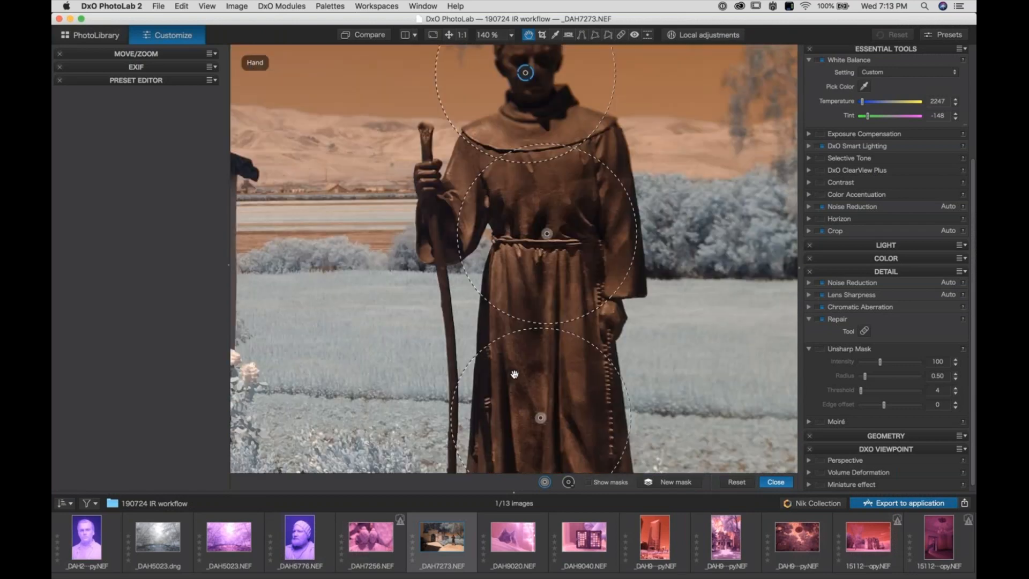
{"action": "scroll", "coordinate": [515, 374], "scroll_direction": "up", "scroll_amount": 8}
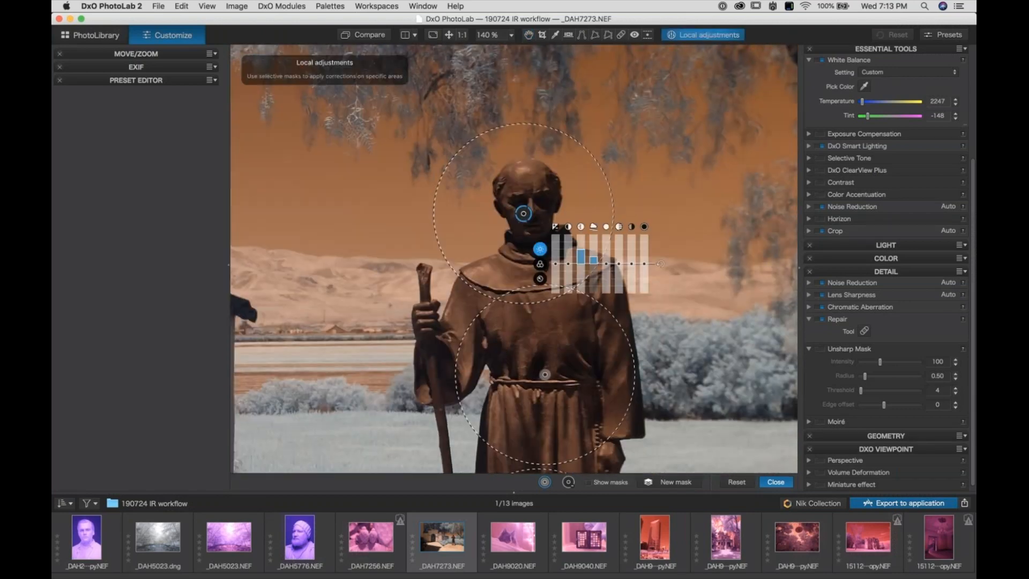
{"action": "left_click", "coordinate": [525, 214]}
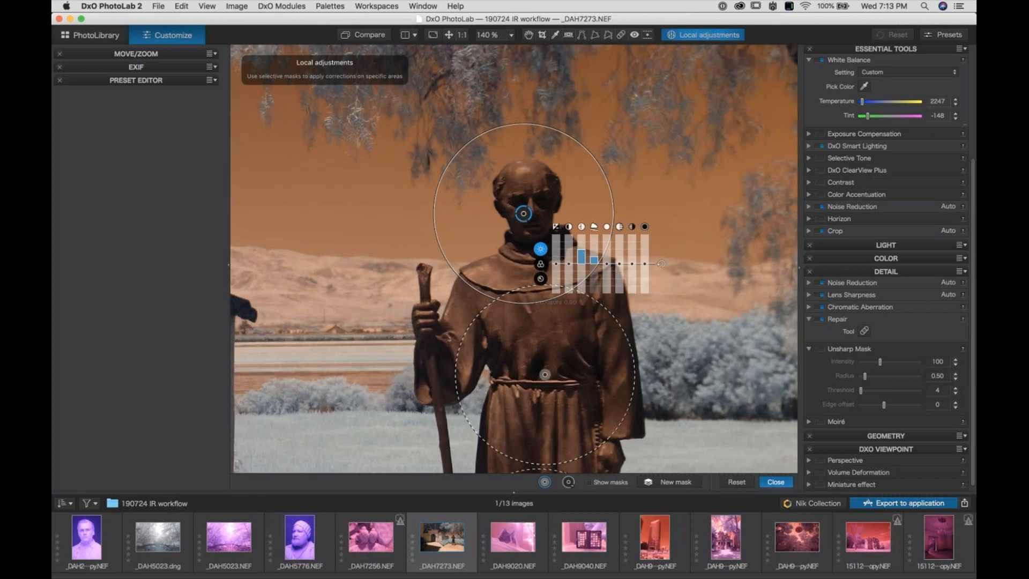
{"action": "key", "text": "super+minus"}
{"action": "key", "text": "super+minus"}
{"action": "key", "text": "super+minus"}
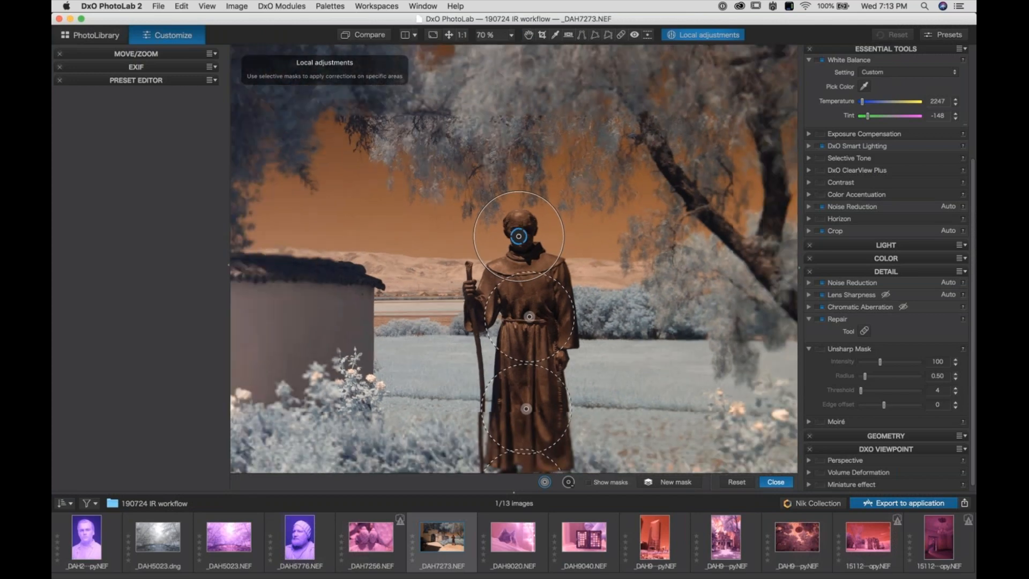
{"action": "key", "text": "super+minus"}
{"action": "key", "text": "super+minus"}
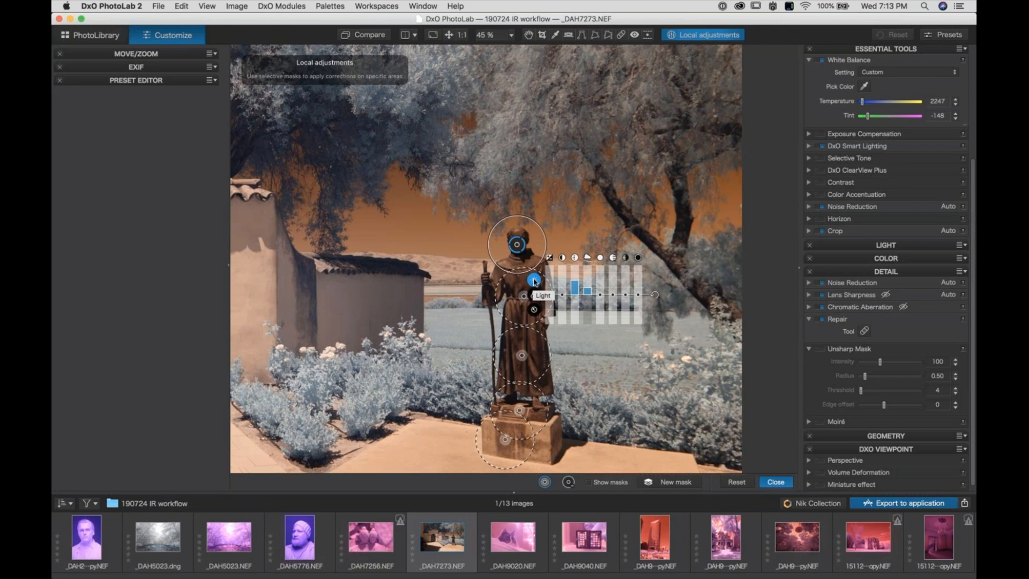
{"action": "left_click", "coordinate": [534, 309]}
{"action": "left_click_drag", "start_coordinate": [551, 294], "coordinate": [550, 277]}
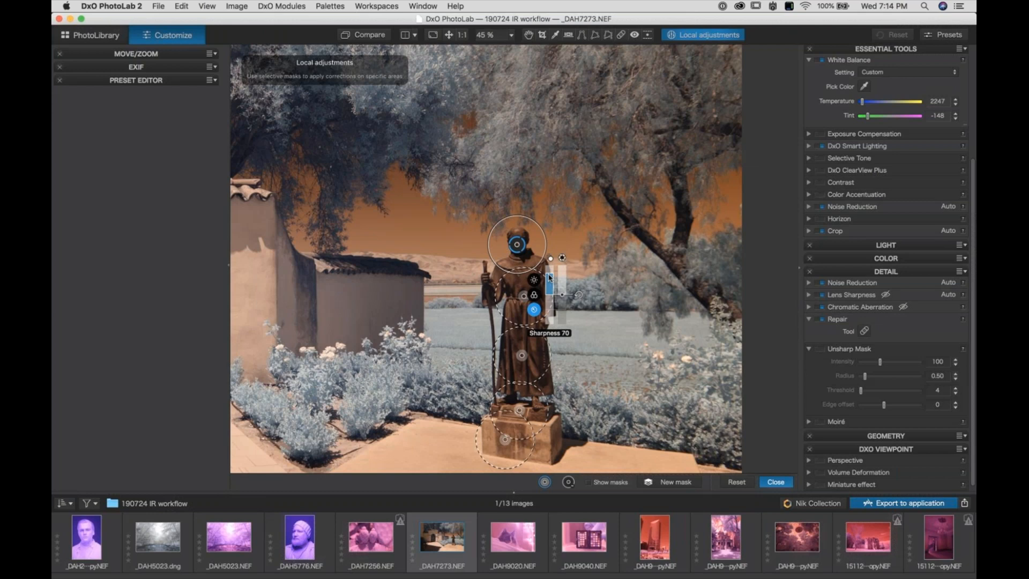
- Inspect the locally adjusted statue from head to pedestal at 100% magnification
{"action": "key", "text": "super+alt+0"}
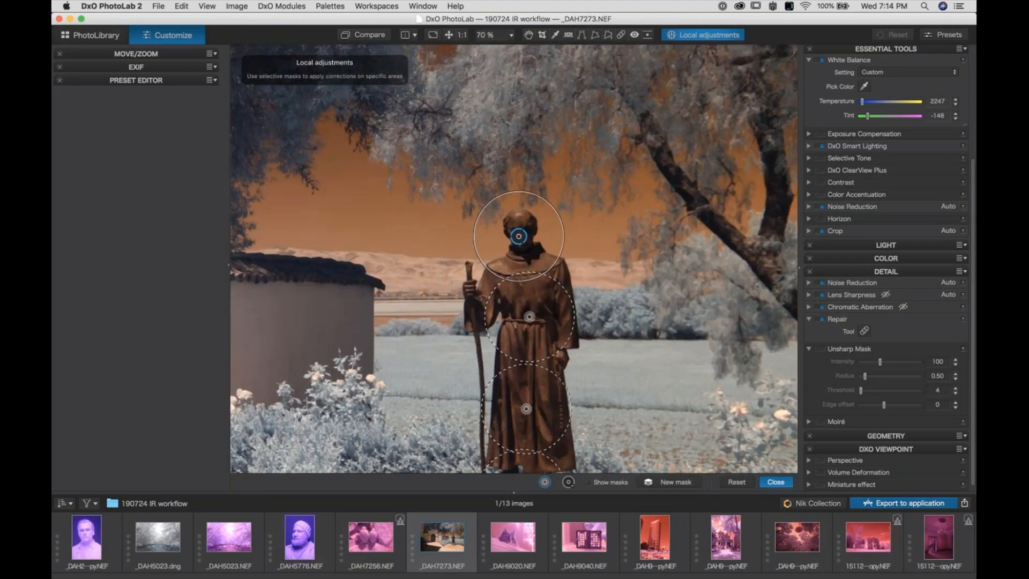
{"action": "mouse_move", "coordinate": [529, 251]}
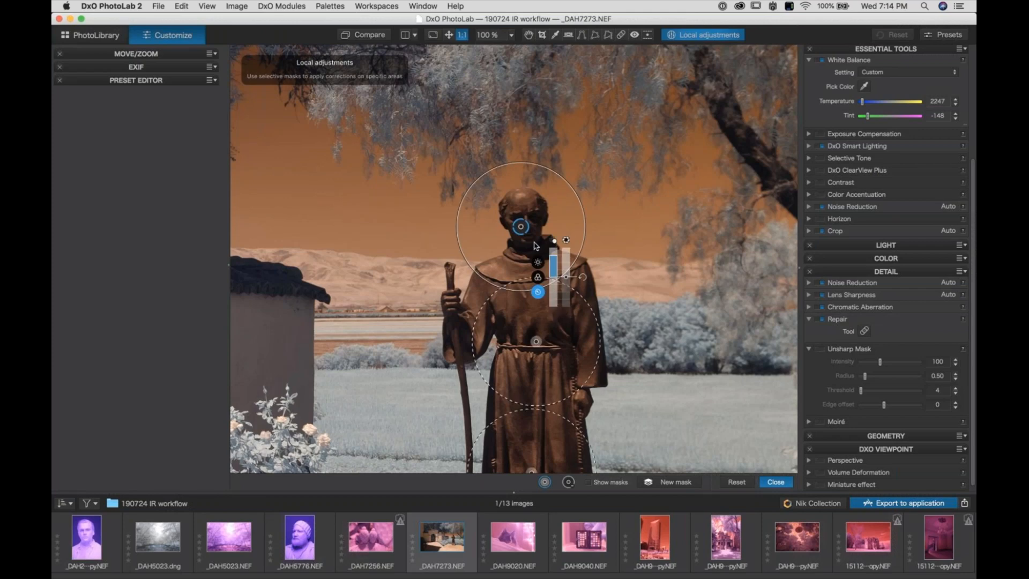
{"action": "scroll", "coordinate": [534, 248], "scroll_direction": "down", "scroll_amount": 5}
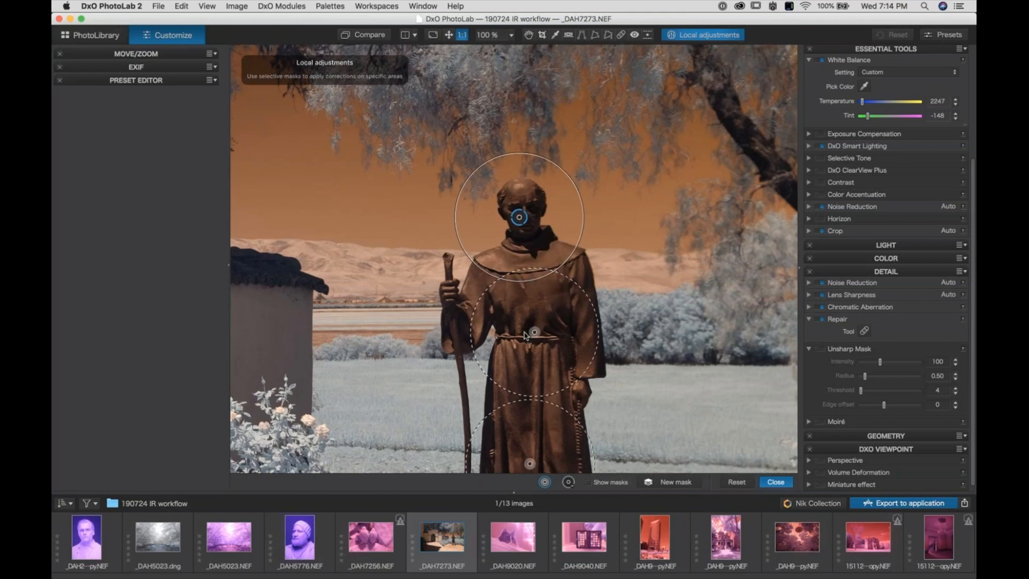
{"action": "scroll", "coordinate": [536, 215], "scroll_direction": "down", "scroll_amount": 3}
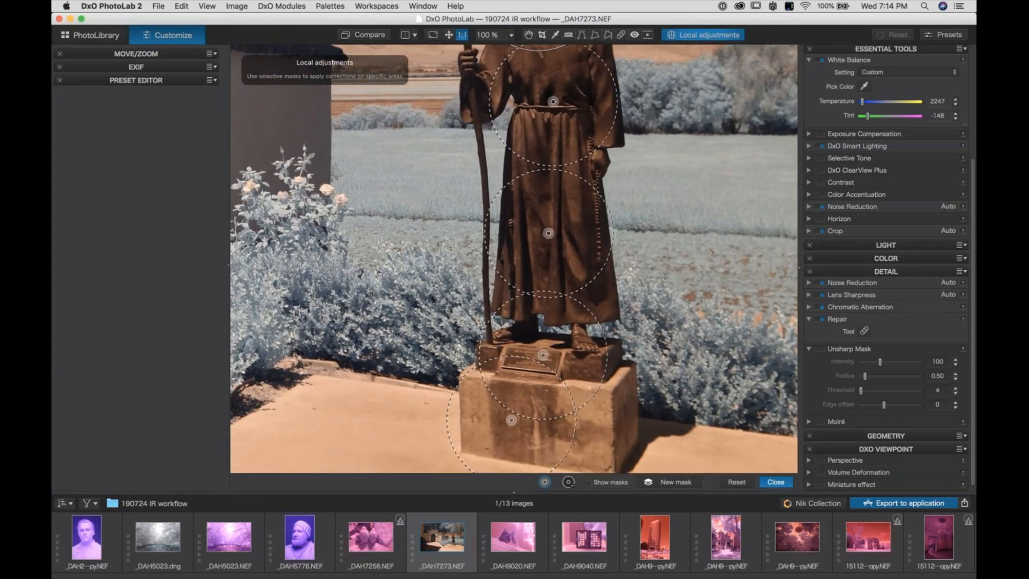
{"action": "scroll", "coordinate": [536, 214], "scroll_direction": "up", "scroll_amount": 3}
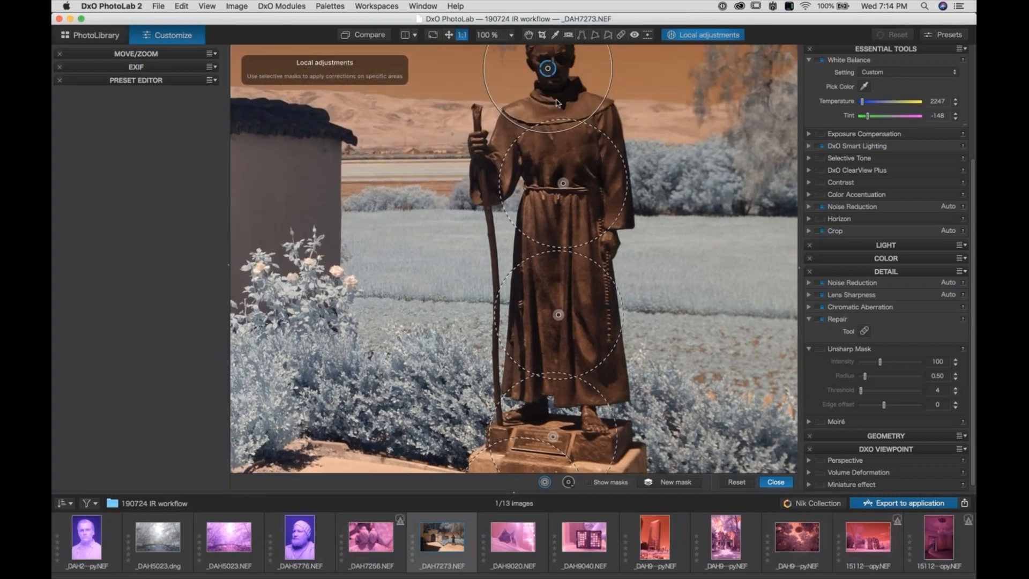
{"action": "left_click", "coordinate": [548, 68]}
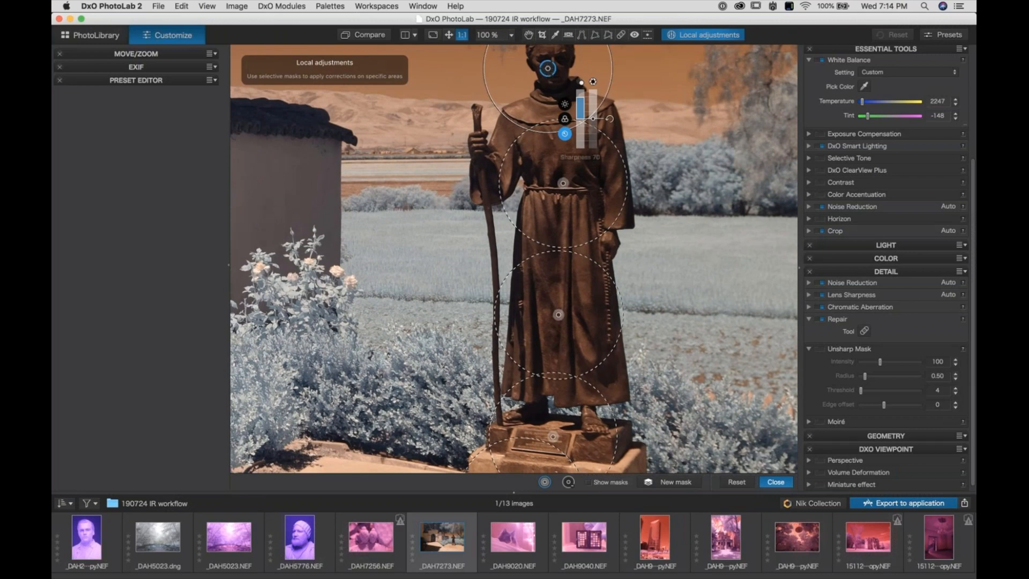
{"action": "scroll", "coordinate": [563, 352], "scroll_direction": "down", "scroll_amount": 3}
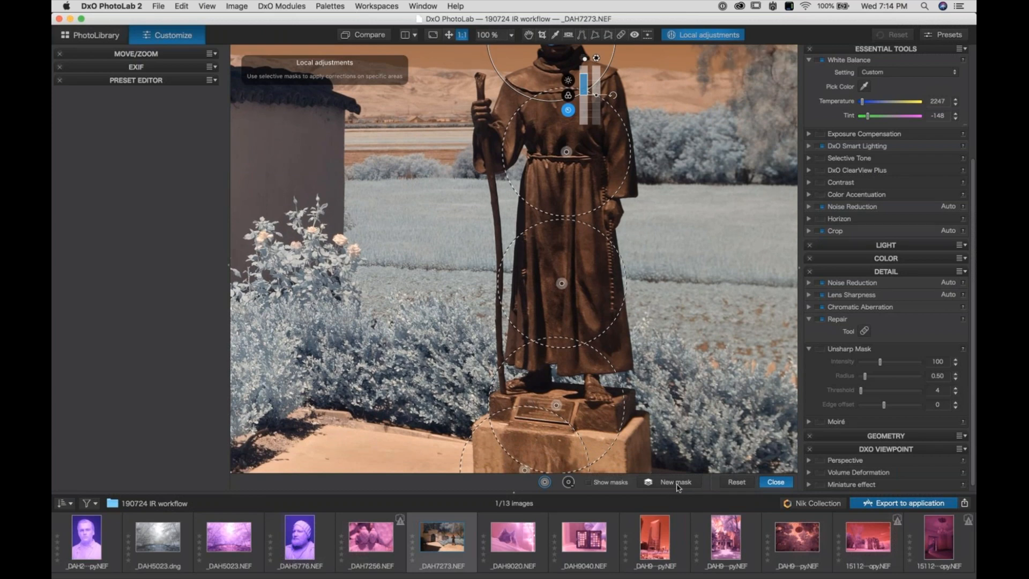
- Create a new mask with a control point at the pale roses beside the wall and show its light adjustments
{"action": "left_click", "coordinate": [677, 485]}
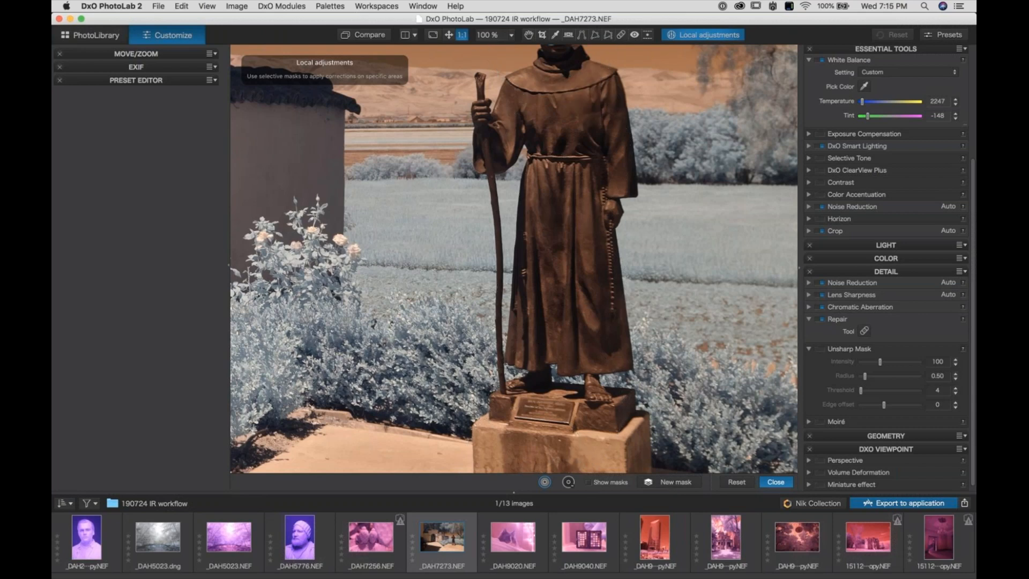
{"action": "key", "text": "h"}
{"action": "left_click_drag", "start_coordinate": [295, 289], "coordinate": [528, 249]}
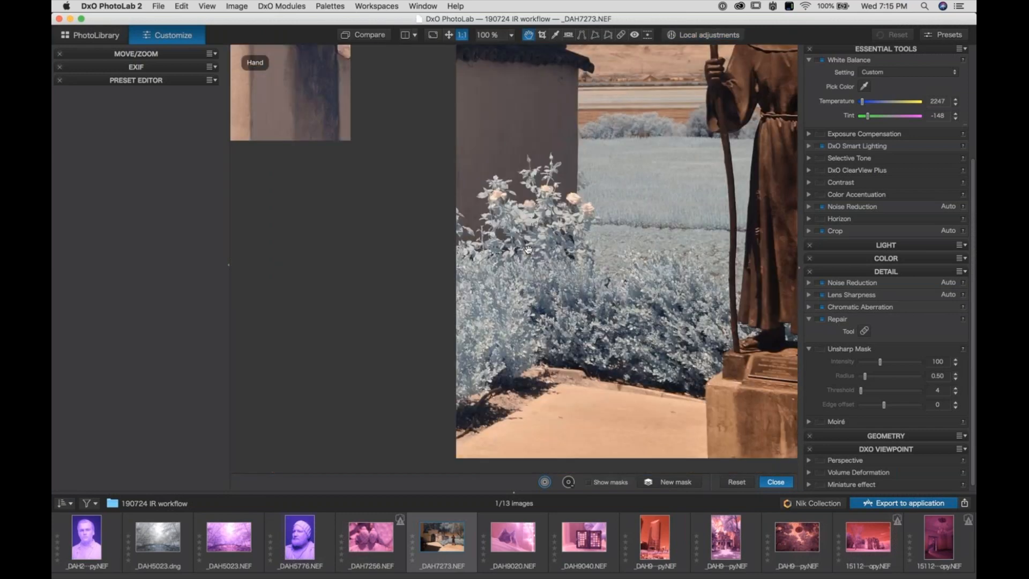
{"action": "key", "text": "l"}
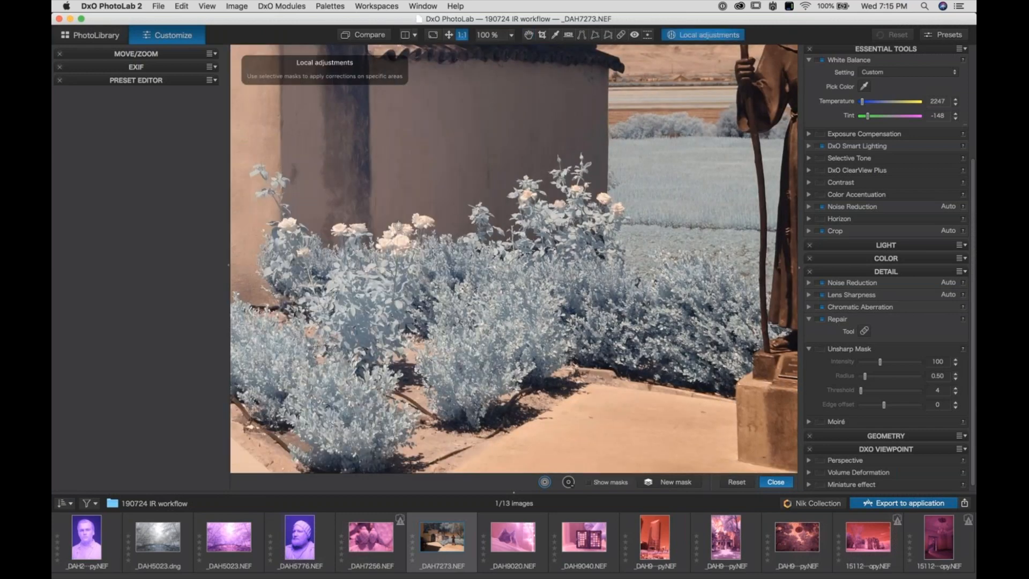
{"action": "left_click", "coordinate": [397, 227]}
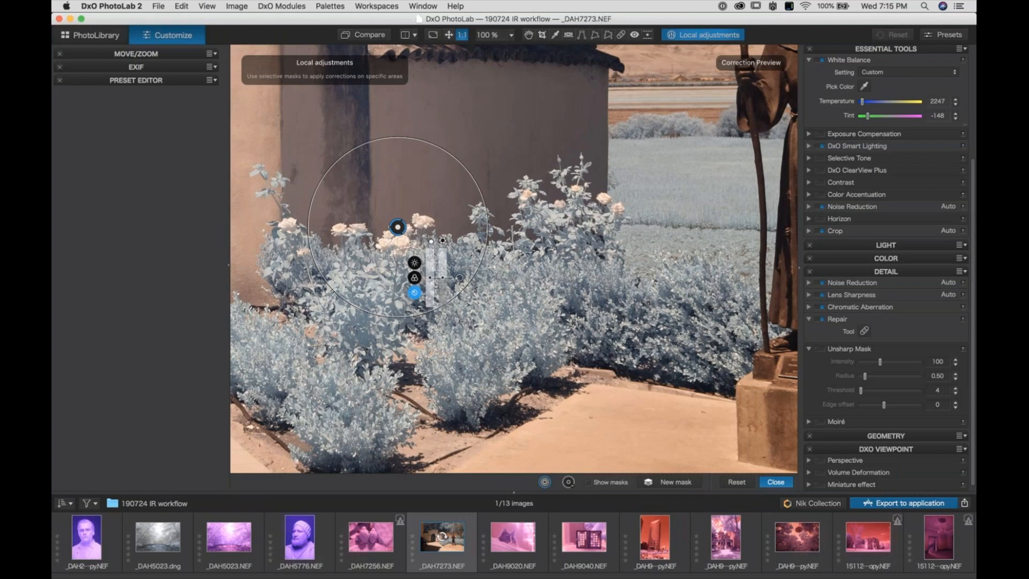
{"action": "left_click", "coordinate": [415, 263]}
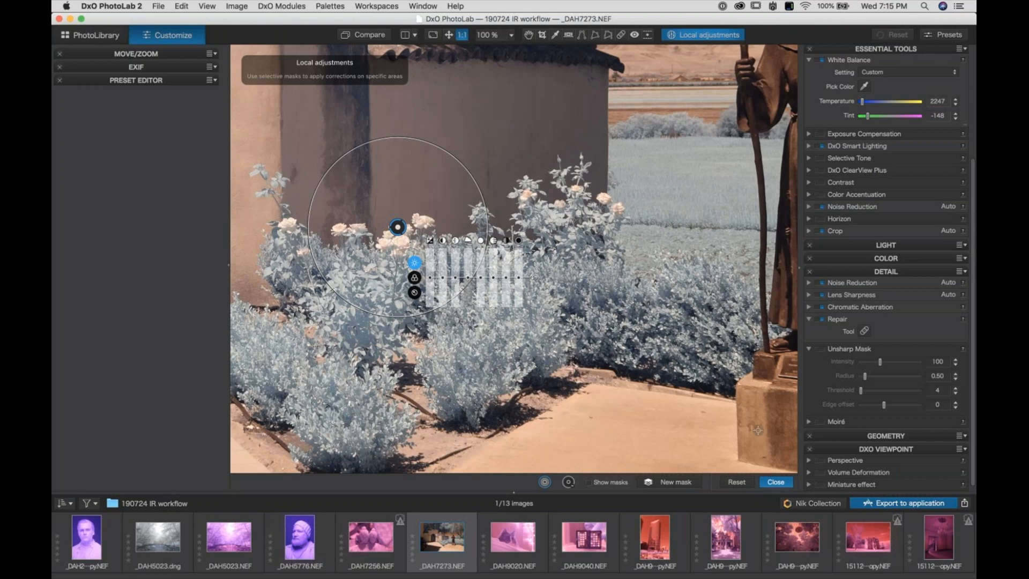
- Close local adjustments and view the whole photo, briefly reopening them to check the control points of both masks
{"action": "left_click", "coordinate": [775, 482]}
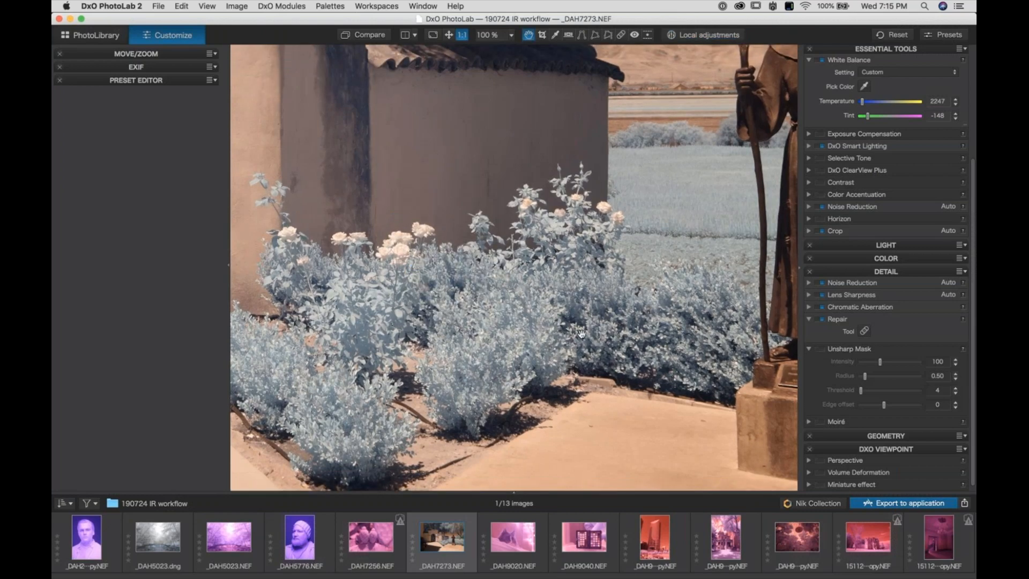
{"action": "left_click", "coordinate": [582, 333]}
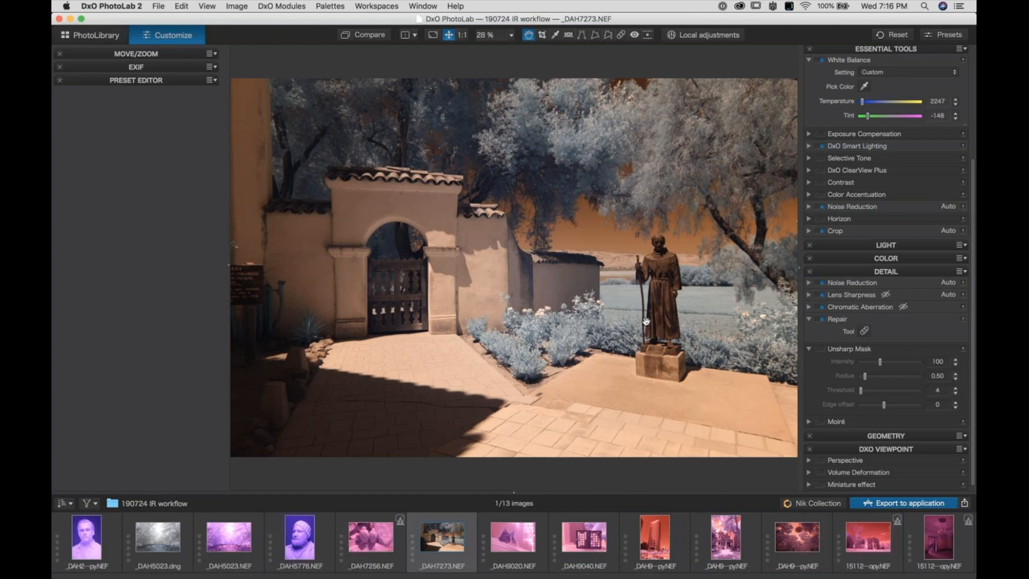
{"action": "left_click", "coordinate": [687, 38]}
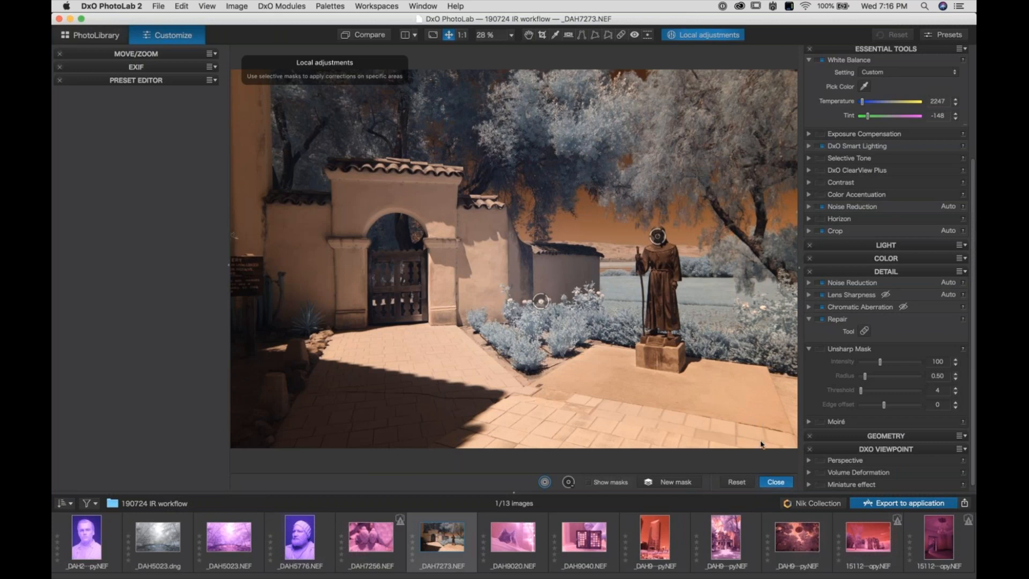
{"action": "left_click", "coordinate": [770, 483]}
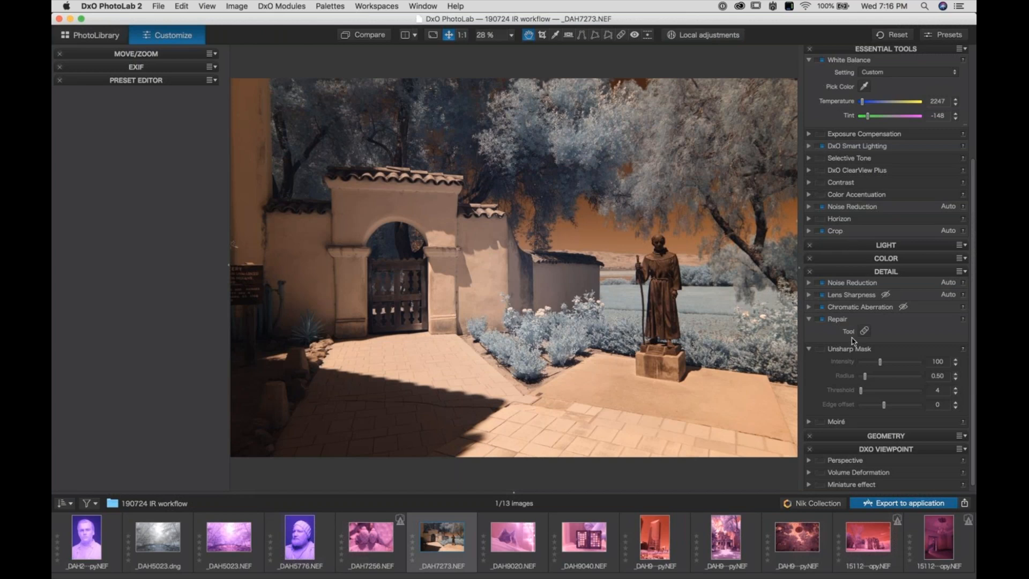
- Collapse the Unsharp Mask and Detail tools and expand the Exposure Compensation settings
{"action": "left_click", "coordinate": [810, 349]}
{"action": "left_click", "coordinate": [839, 329]}
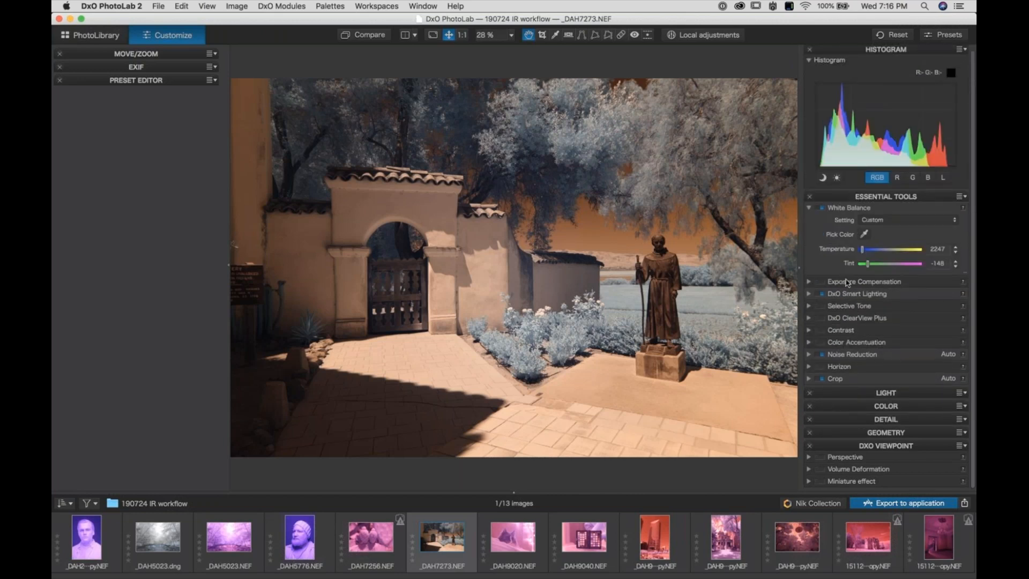
{"action": "left_click", "coordinate": [809, 282]}
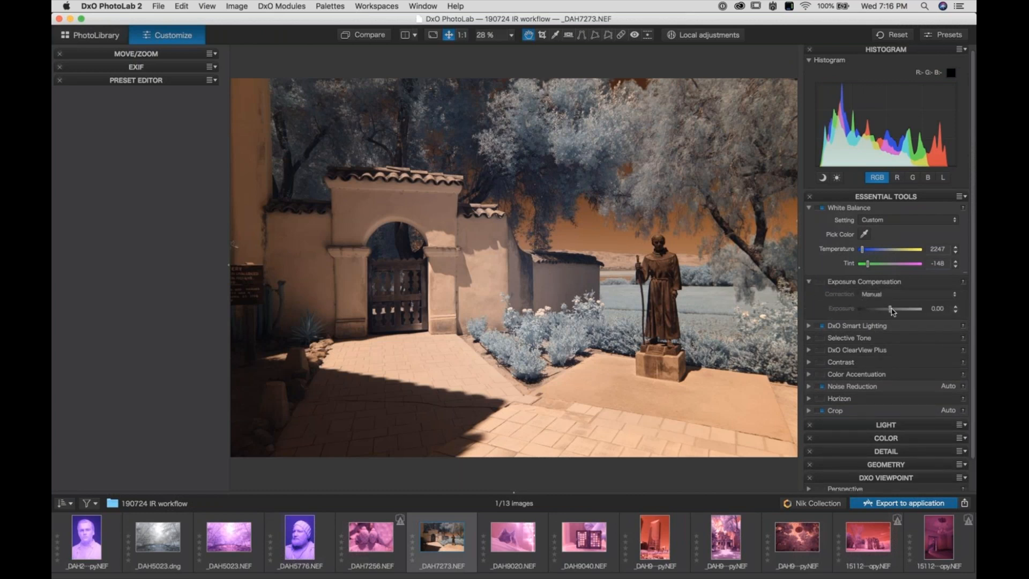
- Set the photo's Exposure Compensation to 0.55 and collapse its settings
{"action": "left_click", "coordinate": [894, 311]}
{"action": "left_click_drag", "start_coordinate": [895, 310], "coordinate": [895, 310]}
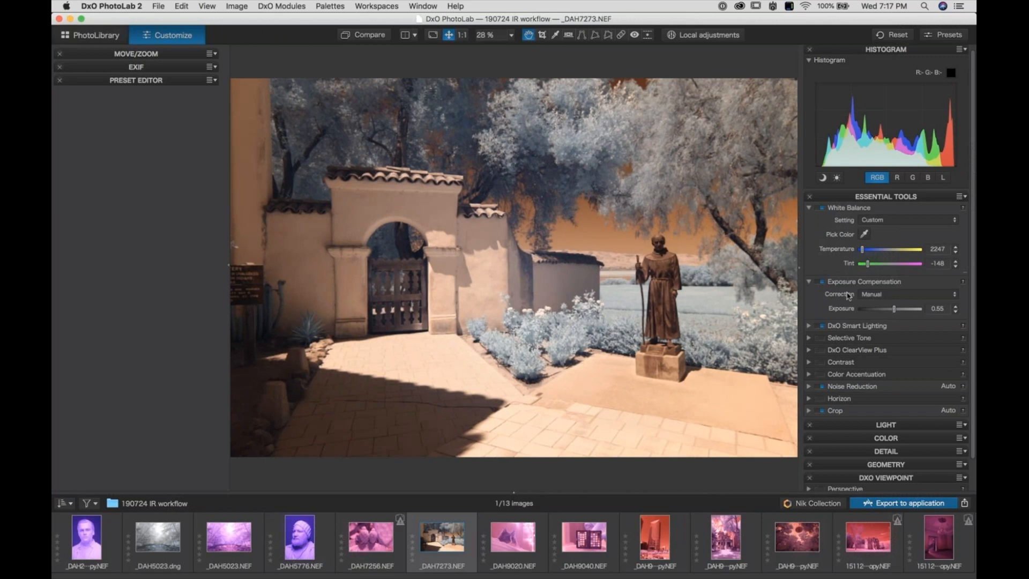
{"action": "left_click", "coordinate": [810, 282]}
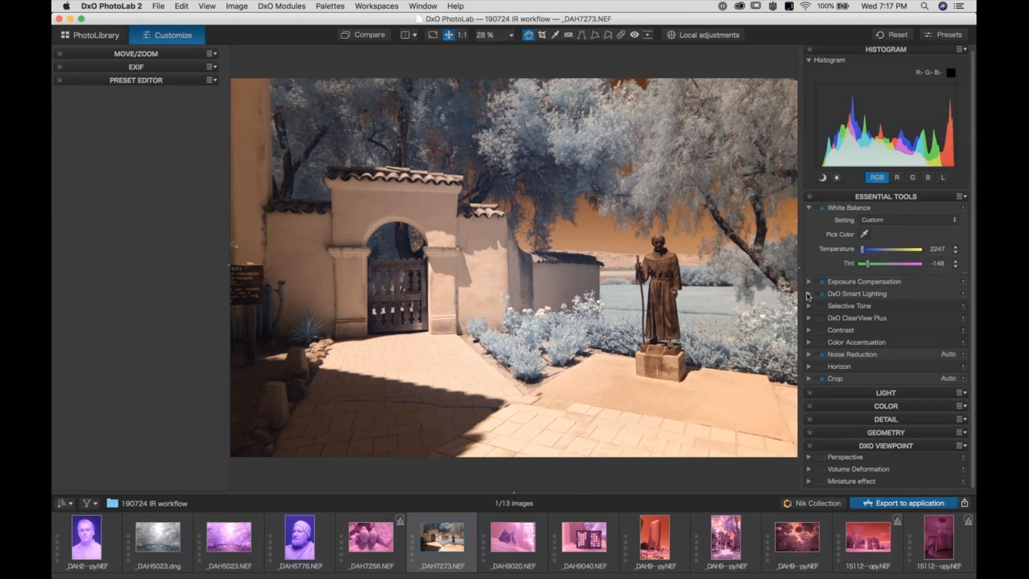
- Compare the photo with DxO Smart Lighting off and on, and raise its intensity to 34
{"action": "left_click", "coordinate": [809, 295]}
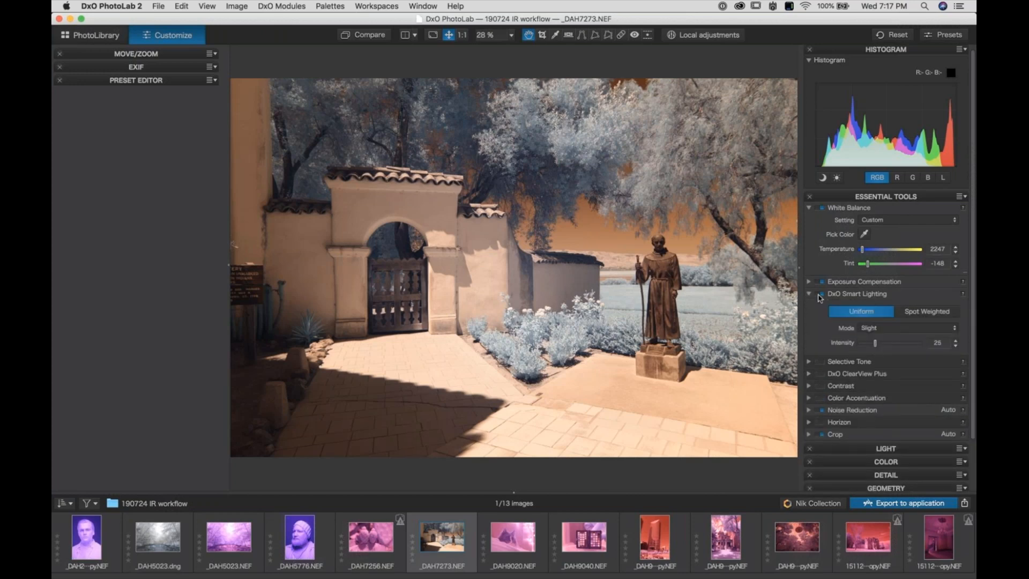
{"action": "left_click", "coordinate": [823, 295]}
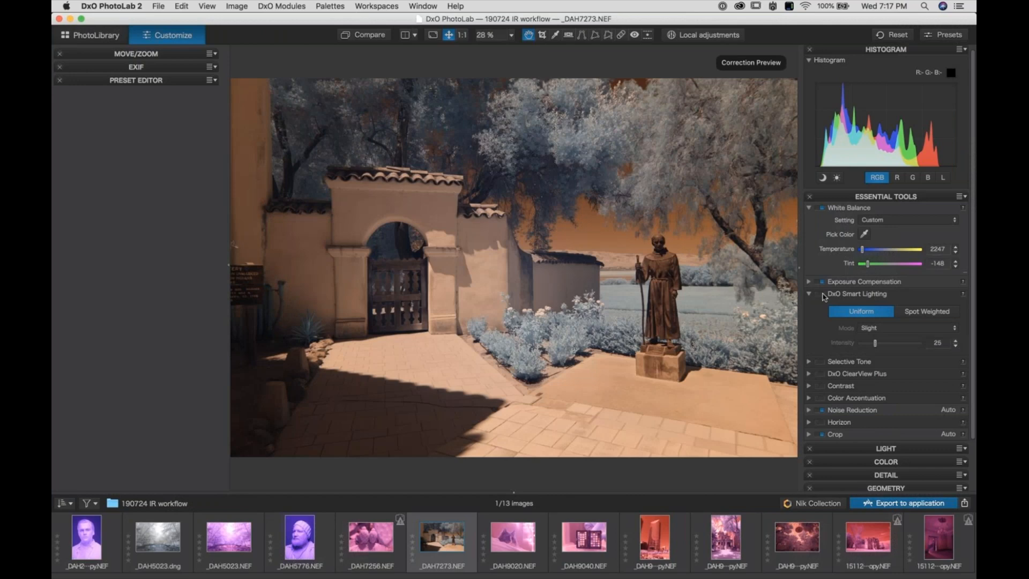
{"action": "left_click", "coordinate": [823, 295]}
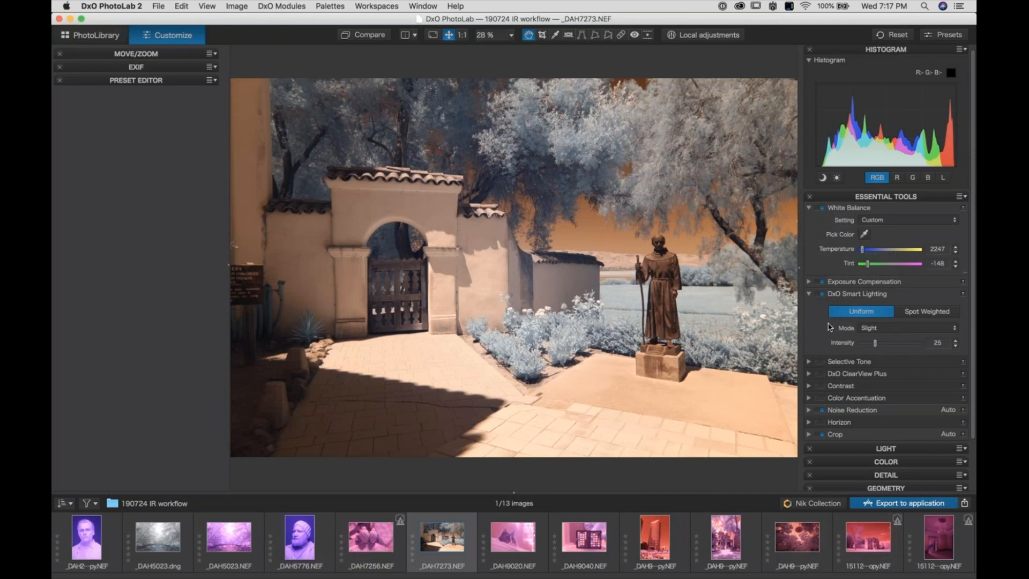
{"action": "left_click_drag", "start_coordinate": [876, 344], "coordinate": [882, 346]}
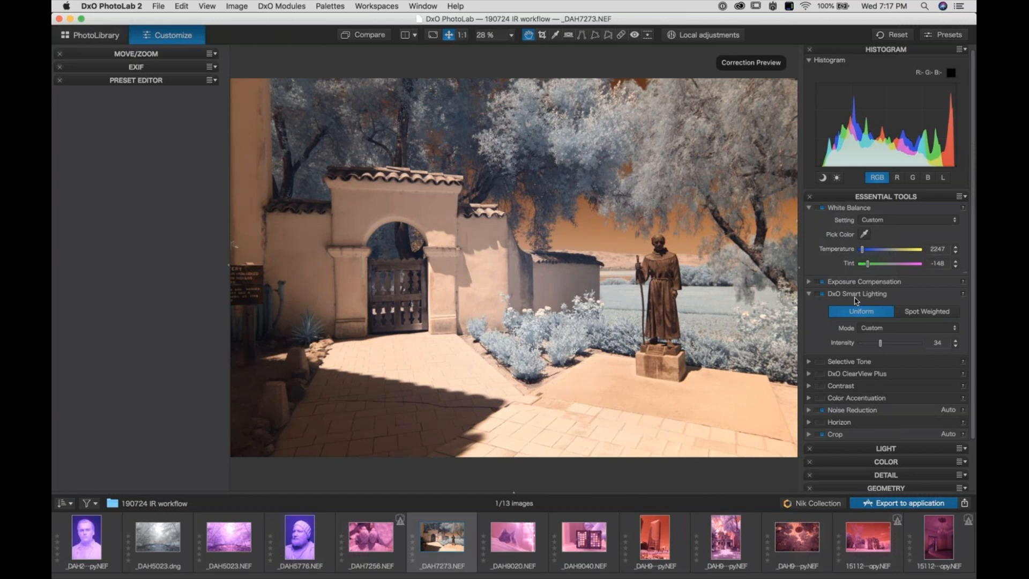
{"action": "left_click", "coordinate": [854, 378]}
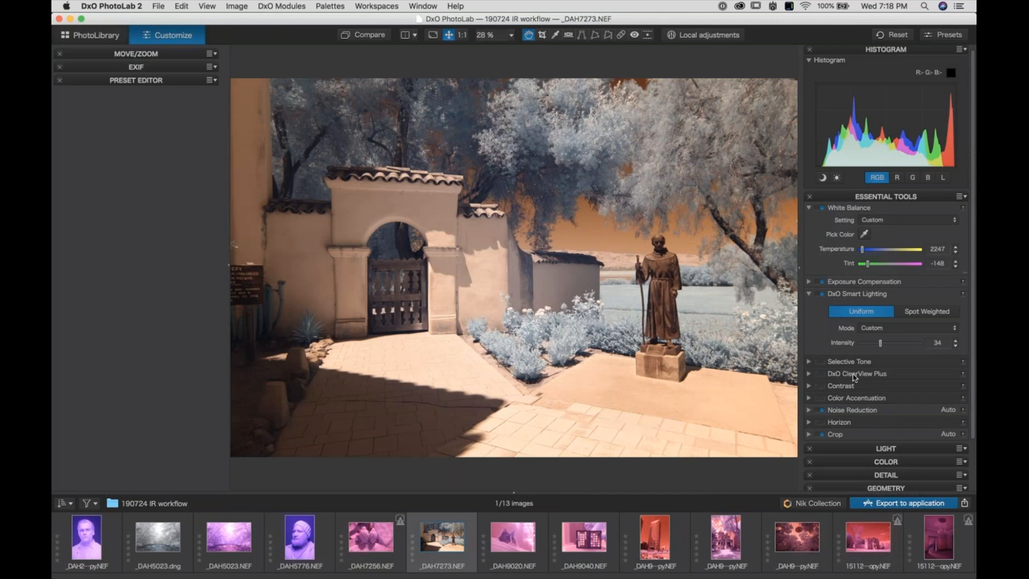
- Crop off the photo's left and lower edges at a 3:2 ratio, to about 6858 x 4577 px, and apply the crop
{"action": "left_click", "coordinate": [809, 434]}
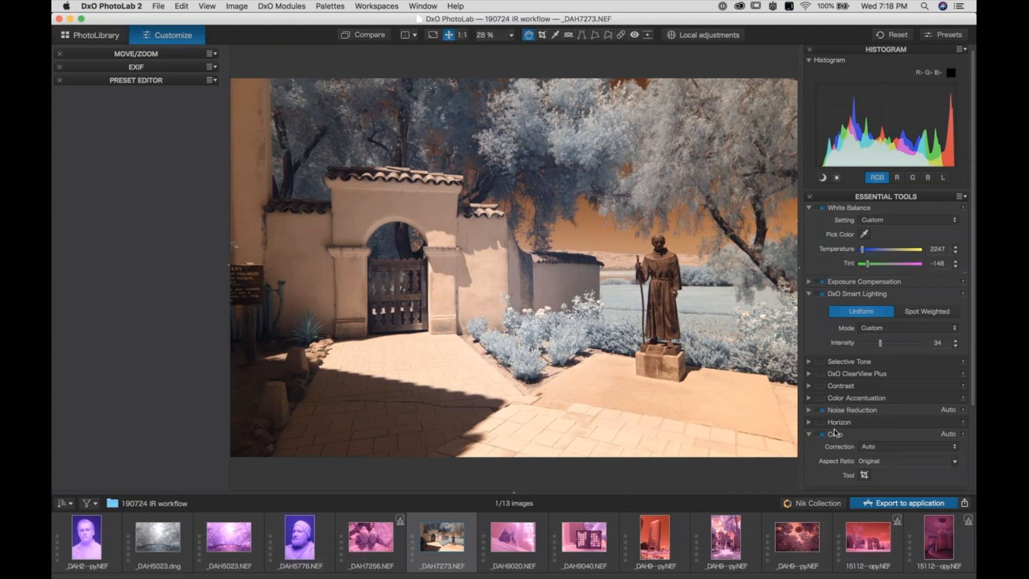
{"action": "left_click", "coordinate": [864, 475]}
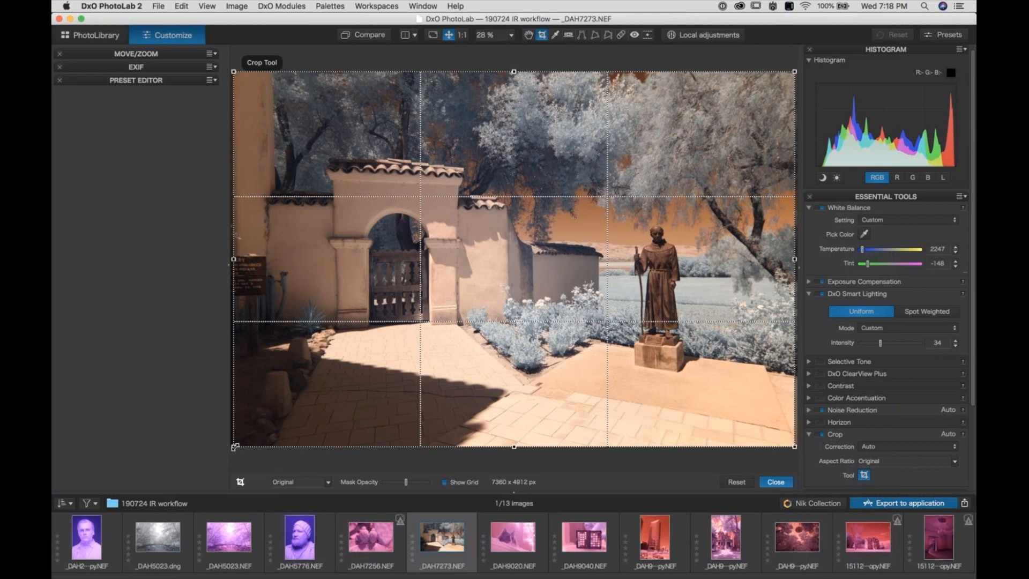
{"action": "left_click_drag", "start_coordinate": [231, 447], "coordinate": [272, 421]}
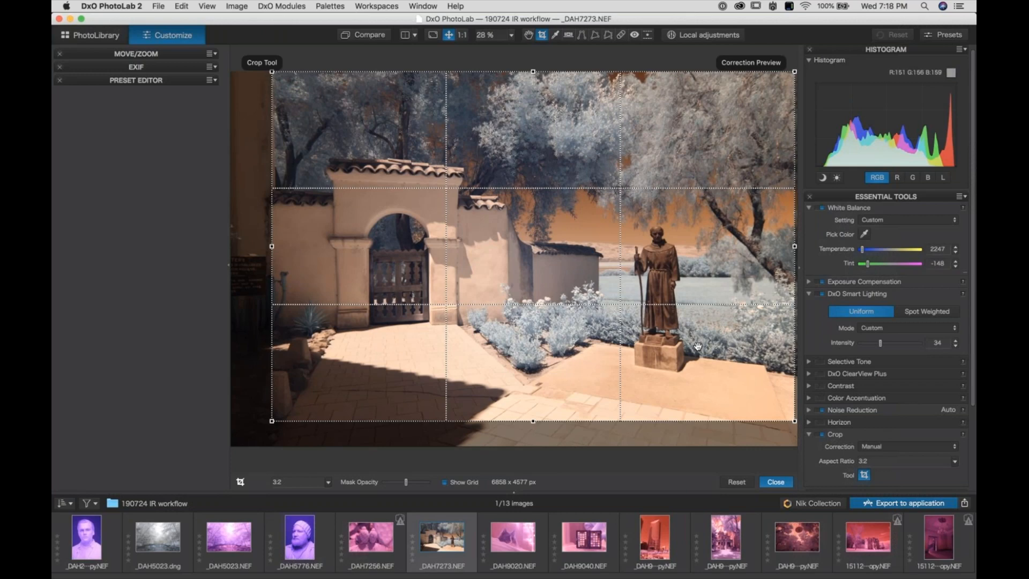
{"action": "left_click", "coordinate": [776, 482]}
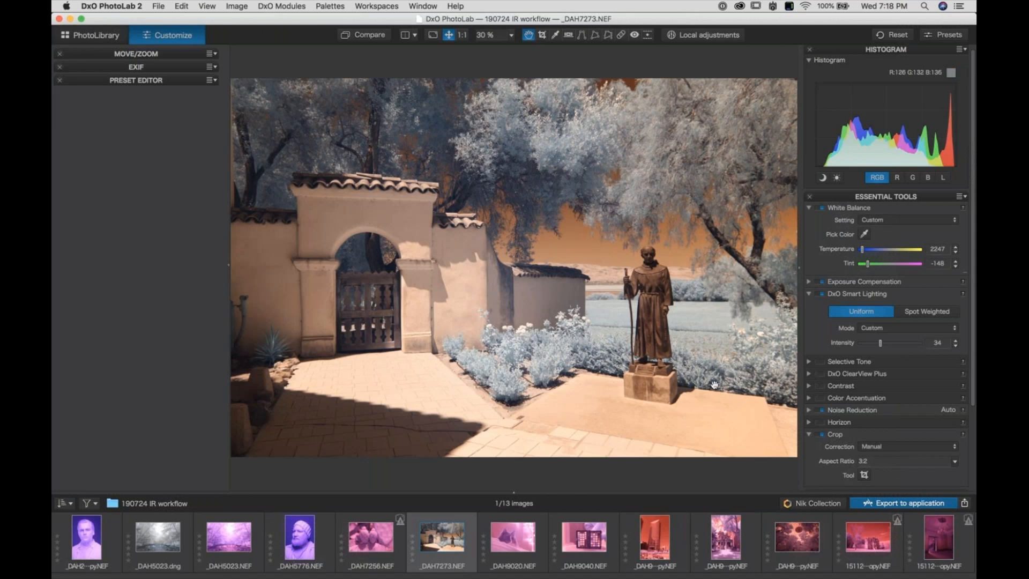
- Send the cropped photo to Color Efex Pro 4 from the Nik Collection plugins
{"action": "left_click", "coordinate": [819, 504]}
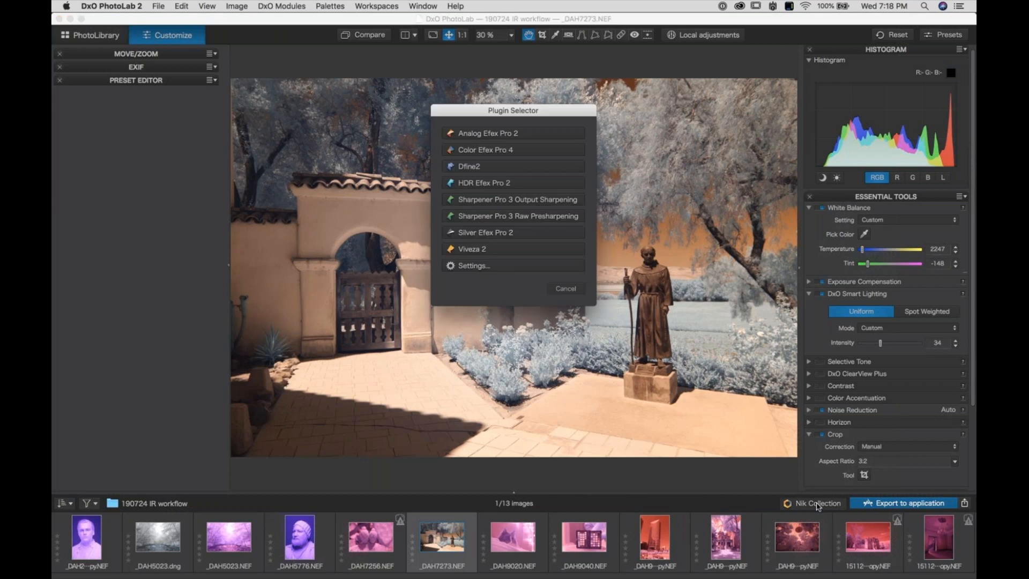
{"action": "left_click", "coordinate": [486, 150]}
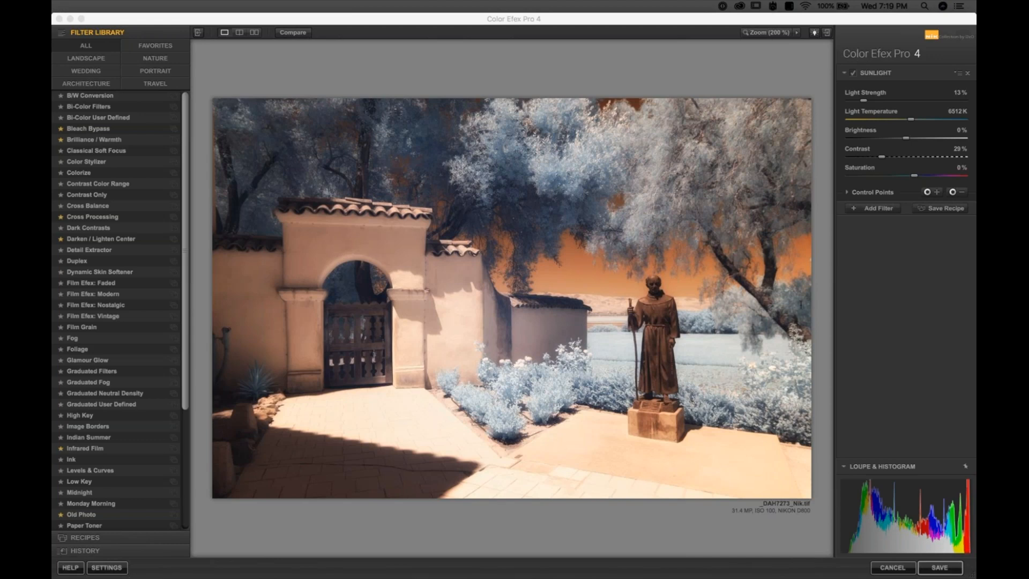
{"action": "left_click", "coordinate": [441, 65]}
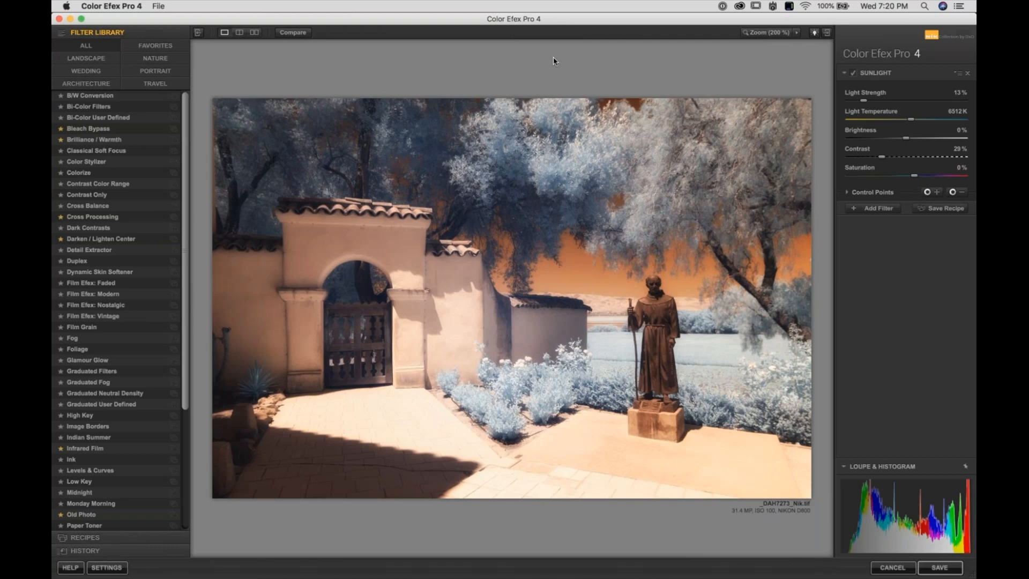
- Compare the photo with the Sunlight filter's effect off and on several times, leaving it on
{"action": "left_click", "coordinate": [854, 74]}
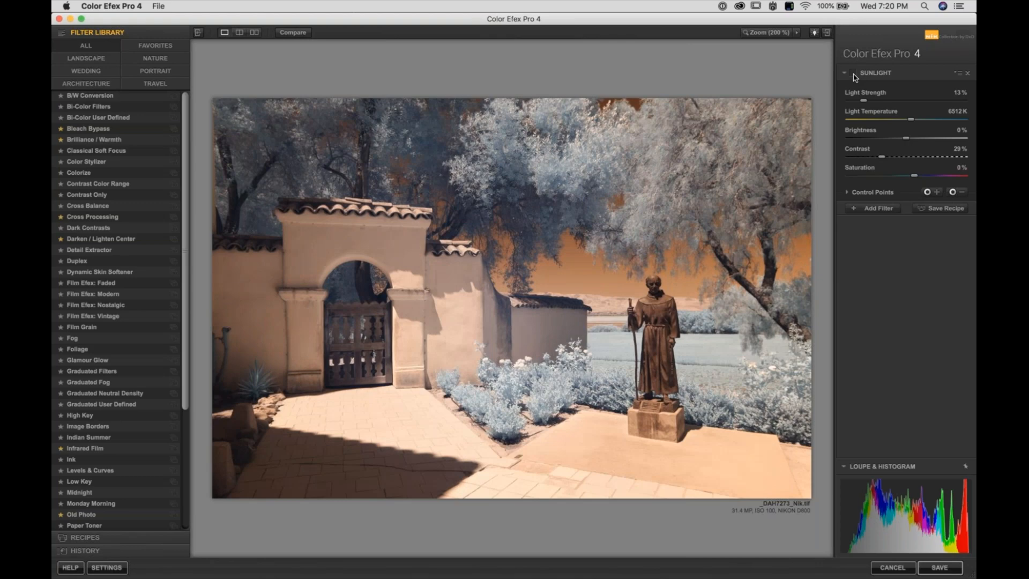
{"action": "left_click", "coordinate": [854, 74]}
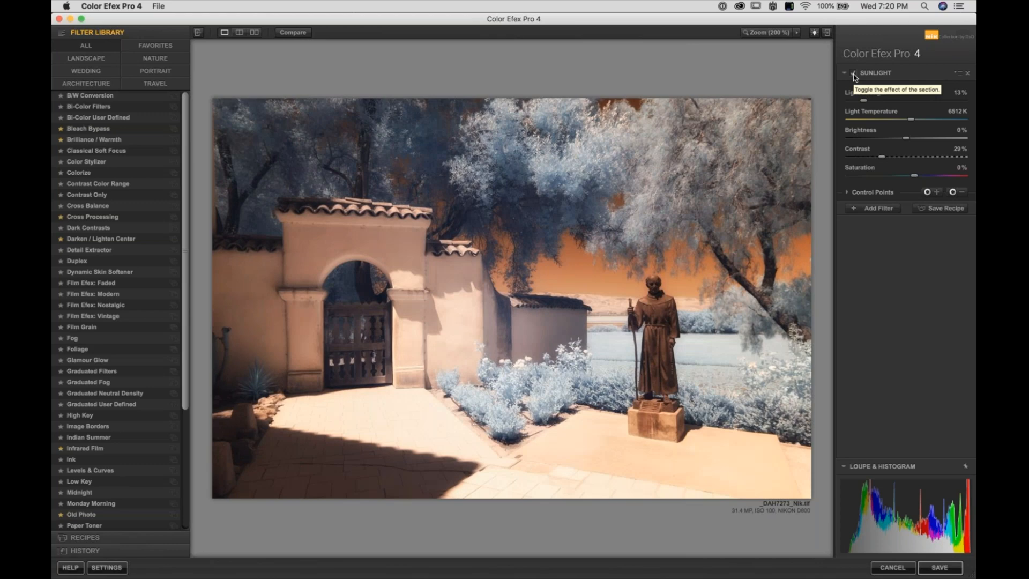
{"action": "left_click", "coordinate": [854, 74]}
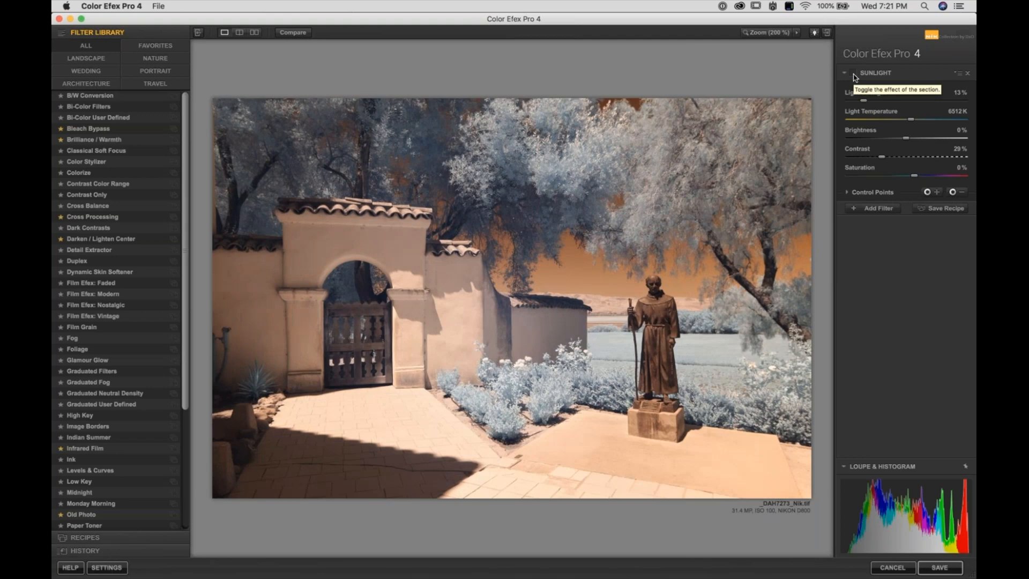
{"action": "left_click", "coordinate": [854, 73]}
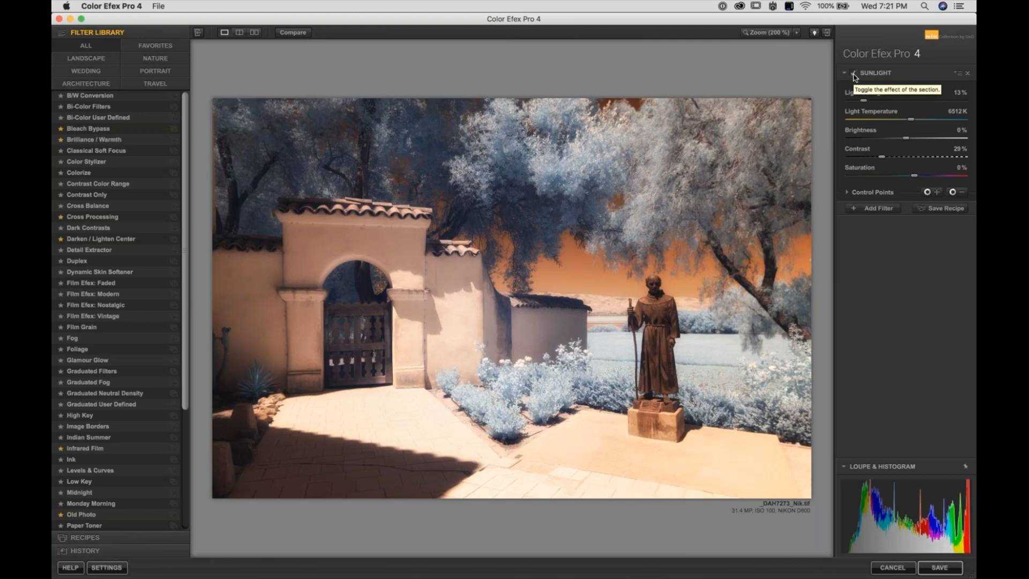
{"action": "left_click", "coordinate": [854, 74]}
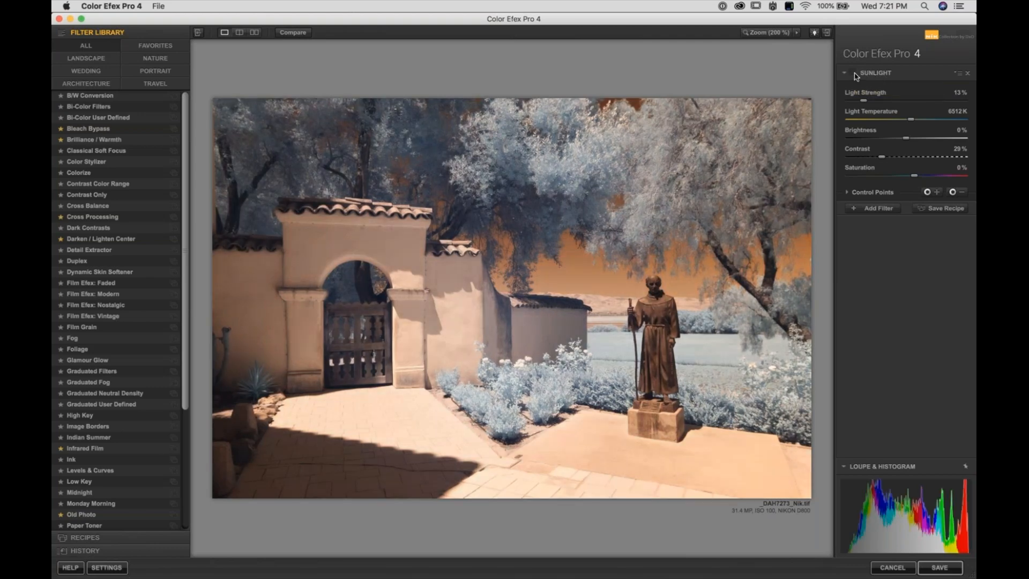
{"action": "left_click", "coordinate": [855, 76]}
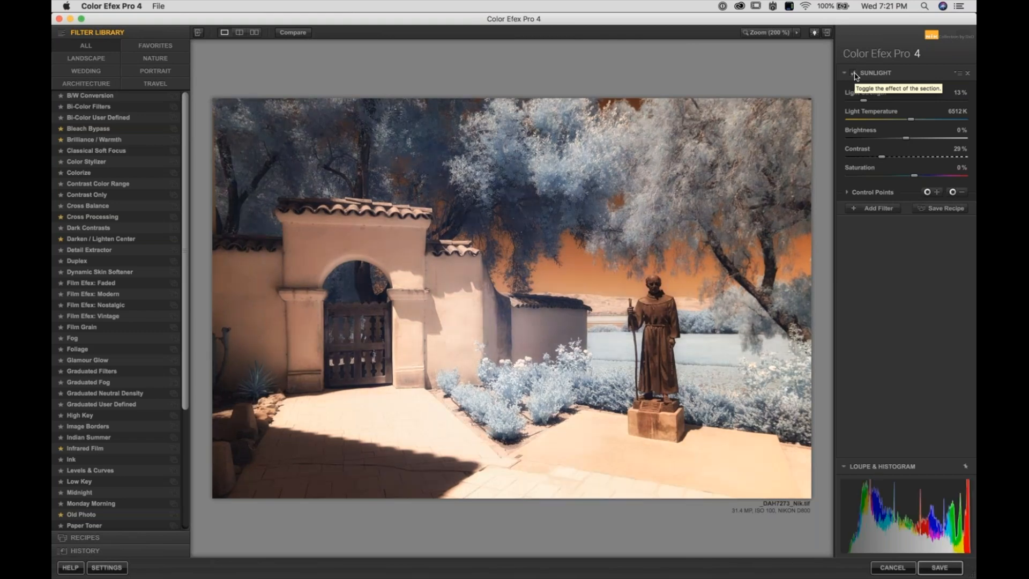
- Set the Sunlight filter's Light Strength and Contrast both to 0%
{"action": "left_click", "coordinate": [958, 94]}
{"action": "type", "text": "0"}
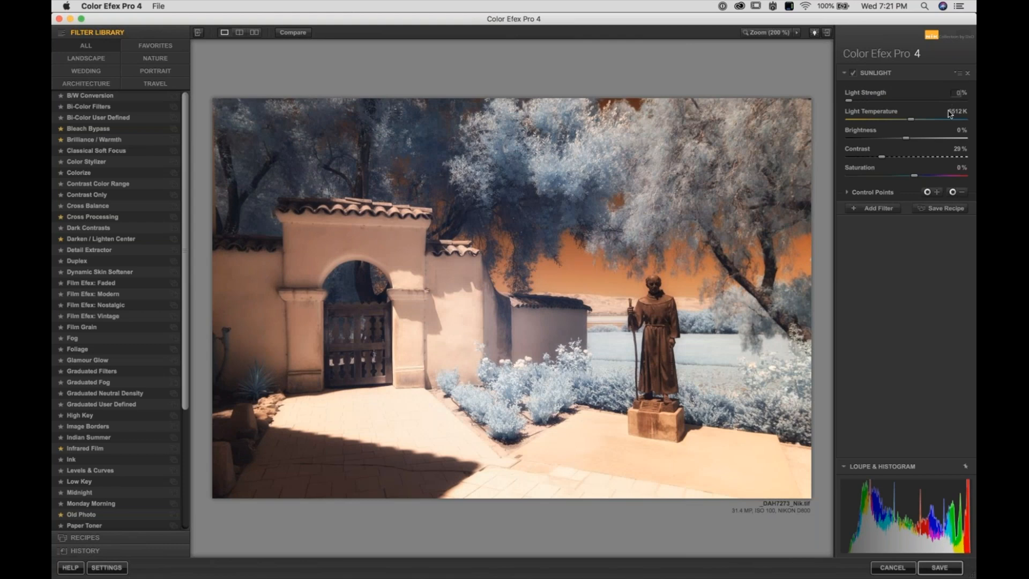
{"action": "key", "text": "Return"}
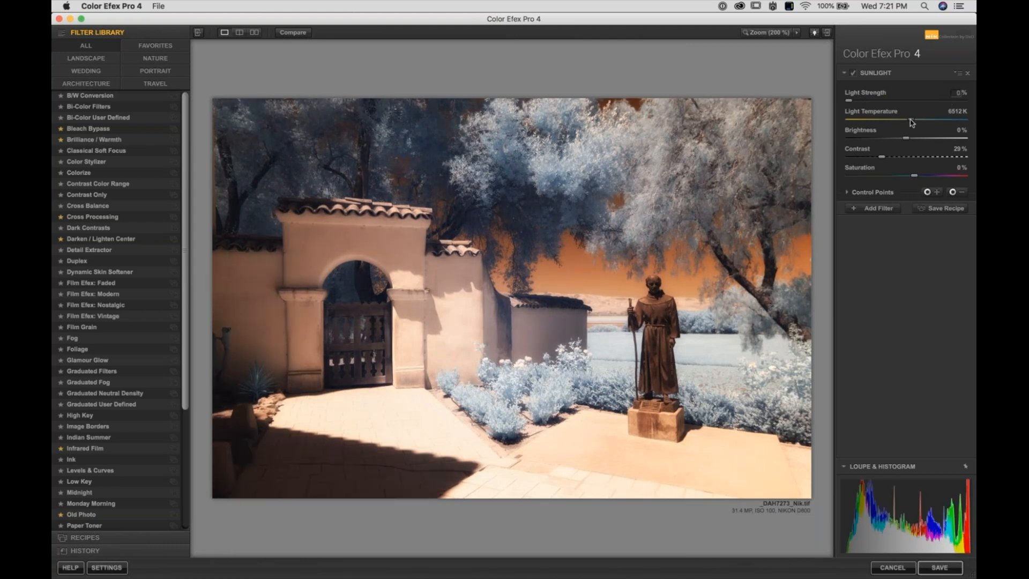
{"action": "left_click", "coordinate": [958, 147]}
{"action": "type", "text": "0"}
{"action": "key", "text": "Return"}
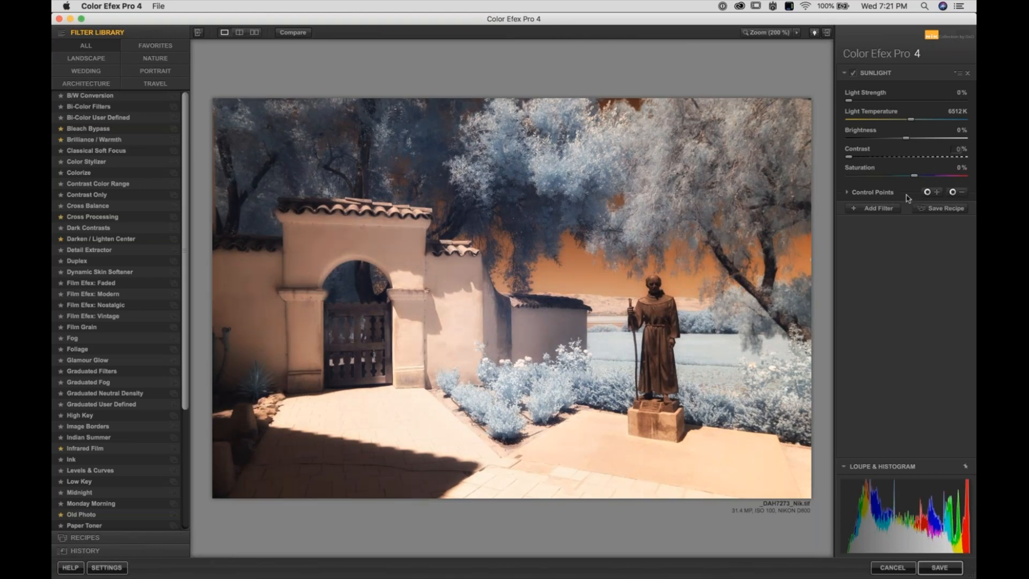
- Compare the photo with and without the zeroed Sunlight filter, leaving the filter on
{"action": "left_click", "coordinate": [854, 74]}
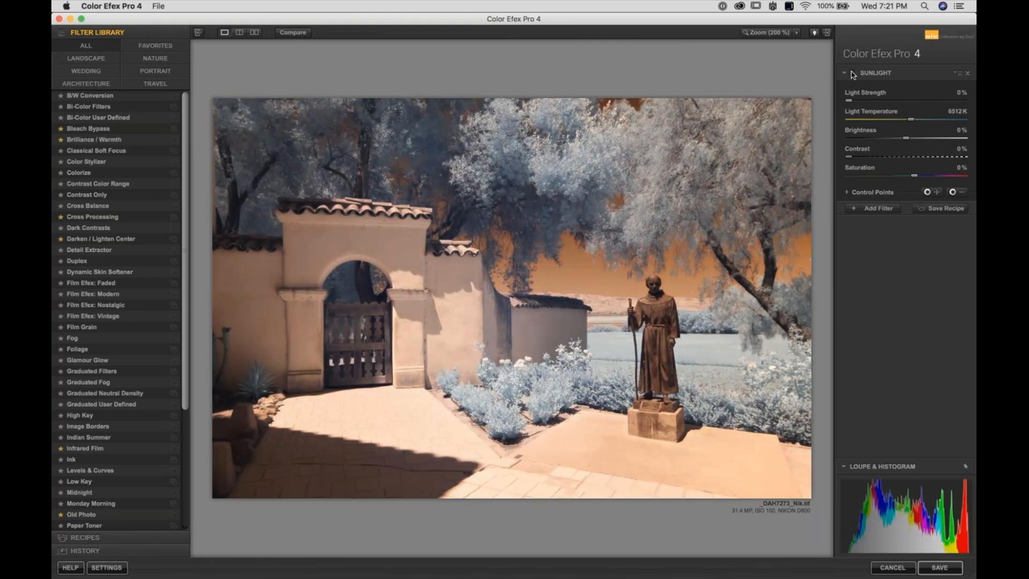
{"action": "left_click", "coordinate": [853, 73]}
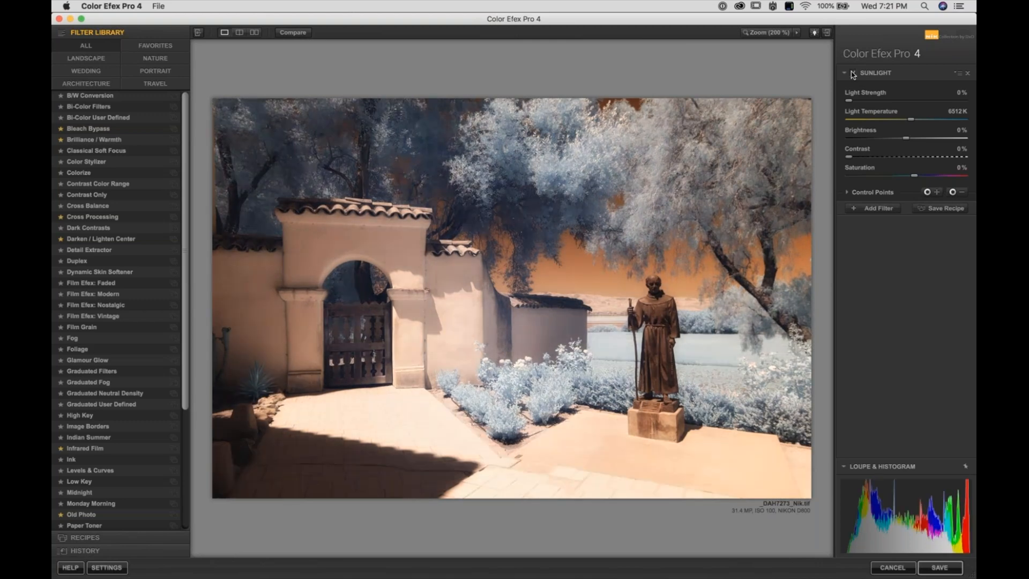
{"action": "left_click", "coordinate": [853, 73]}
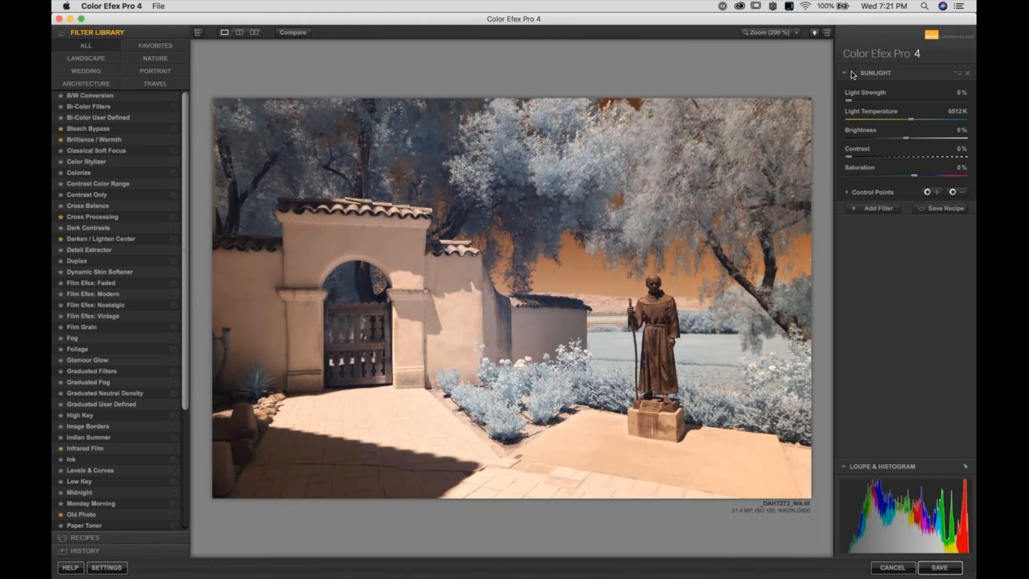
{"action": "left_click", "coordinate": [853, 73]}
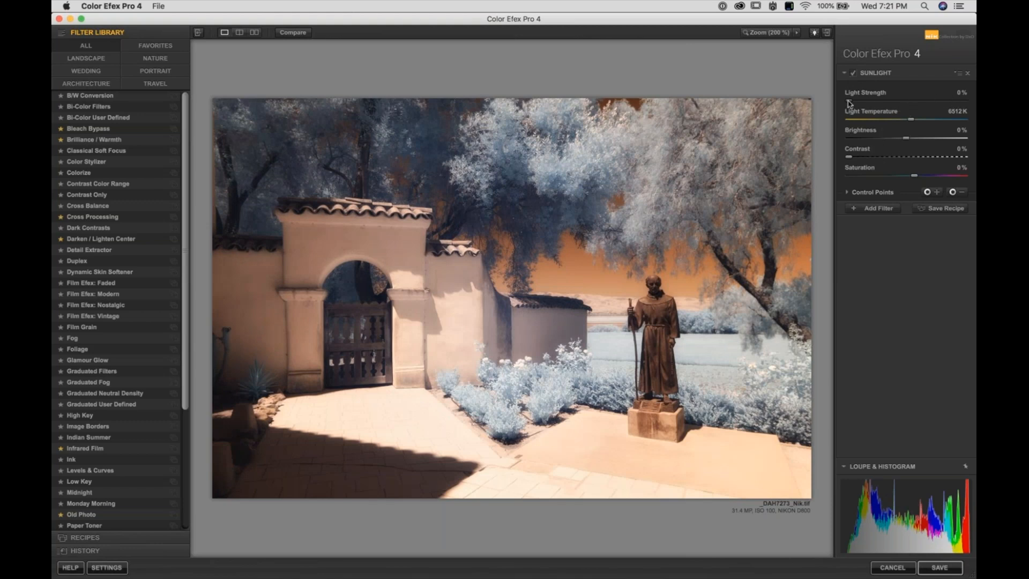
- Try the Sunlight filter's Light Strength at 100%, and bring it down to 11%
{"action": "left_click_drag", "start_coordinate": [849, 103], "coordinate": [975, 104]}
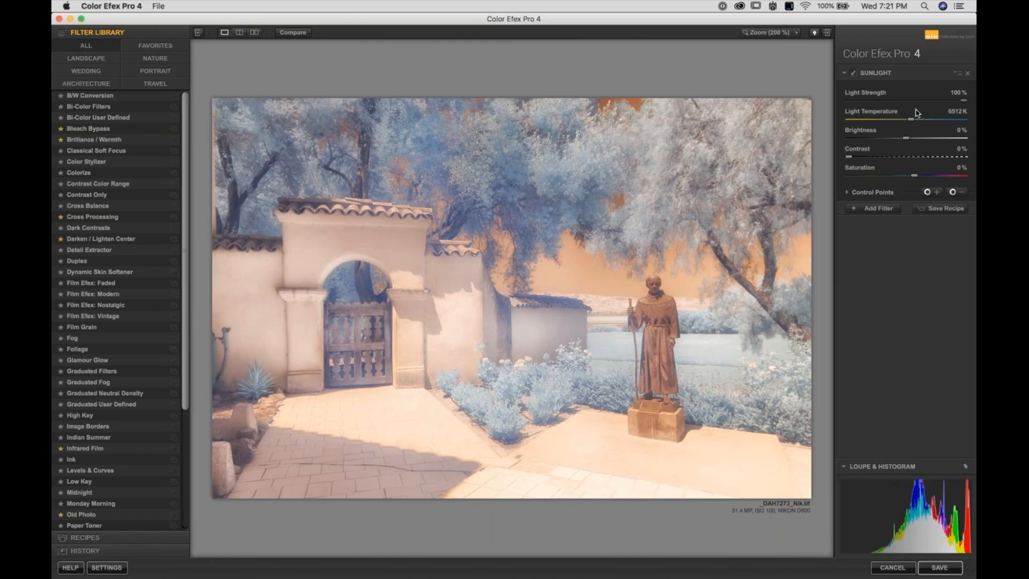
{"action": "left_click_drag", "start_coordinate": [960, 101], "coordinate": [880, 103]}
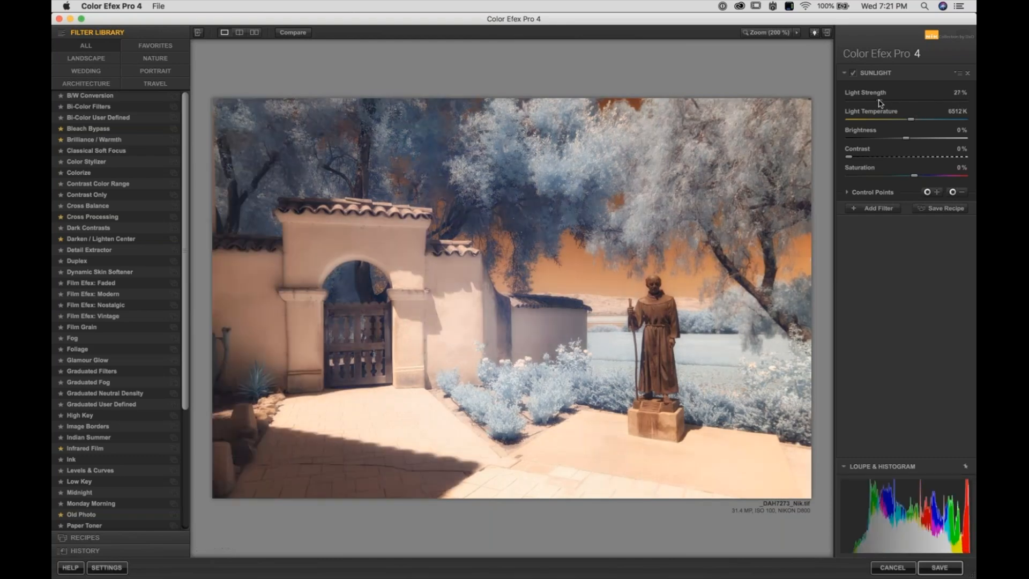
{"action": "left_click_drag", "start_coordinate": [880, 103], "coordinate": [860, 104]}
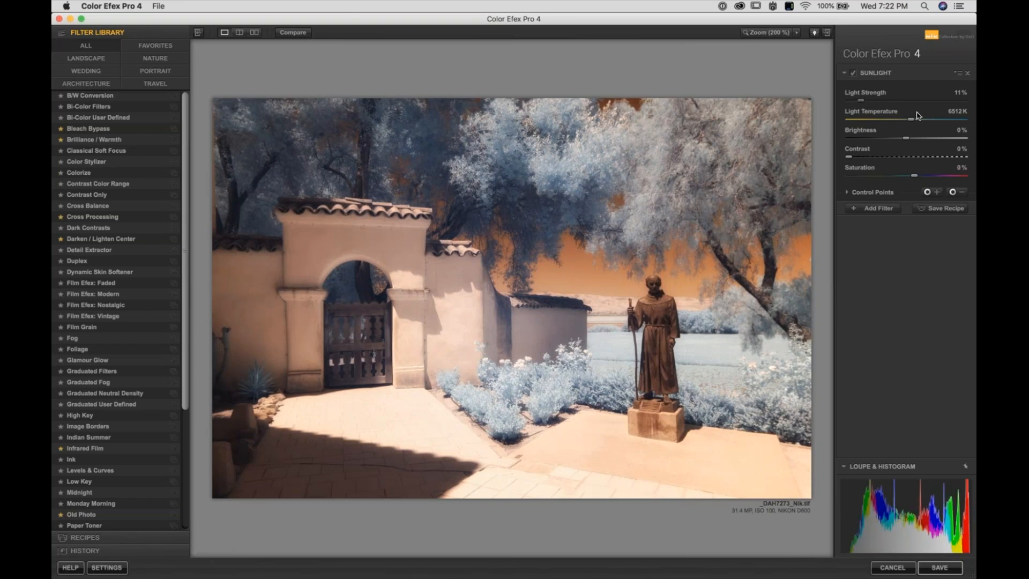
- Try both extremes of the Sunlight filter's Light Temperature, settle on 6201 K, and set Contrast to 18%
{"action": "left_click_drag", "start_coordinate": [912, 119], "coordinate": [975, 118]}
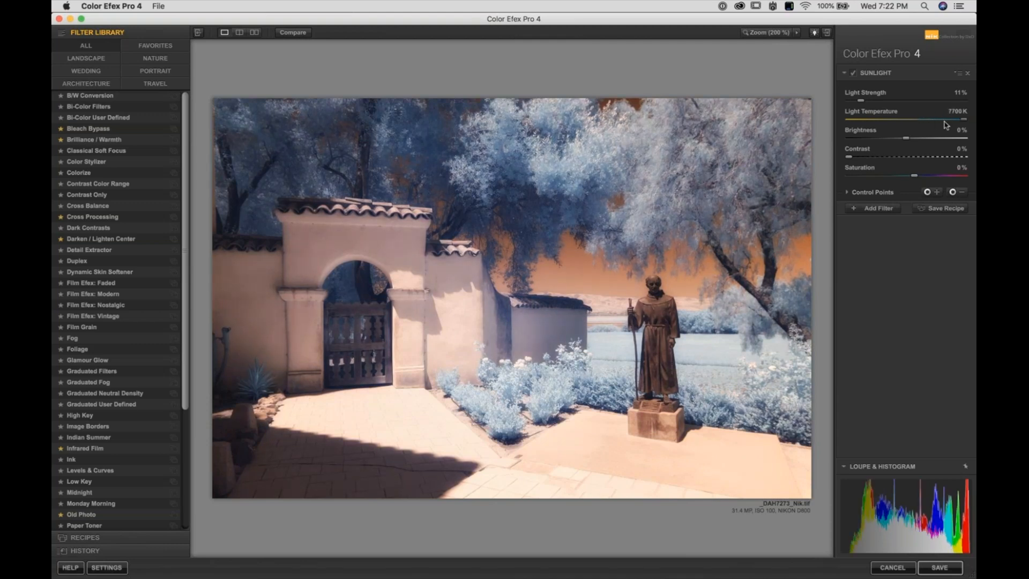
{"action": "left_click_drag", "start_coordinate": [964, 120], "coordinate": [809, 119]}
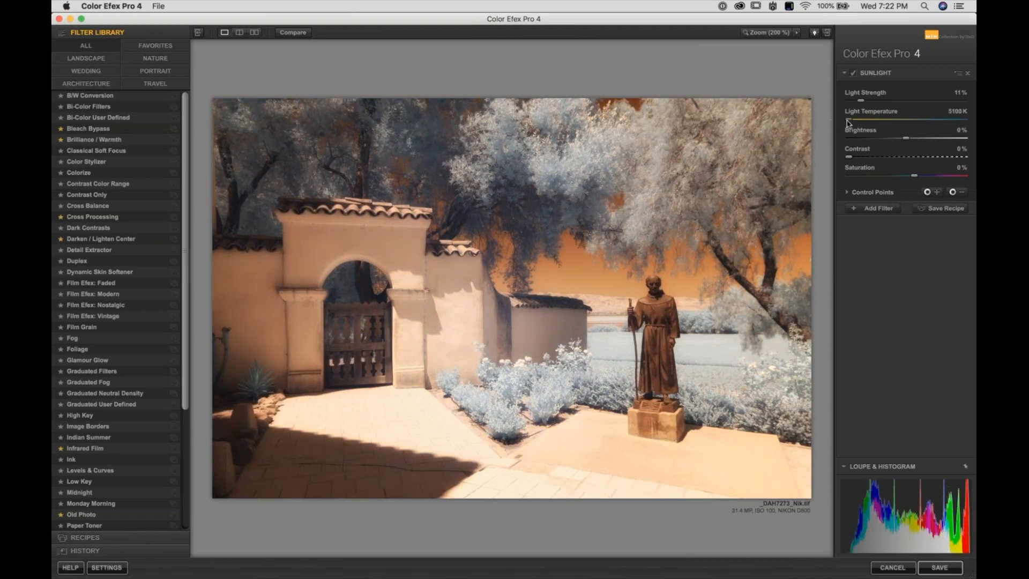
{"action": "left_click", "coordinate": [903, 119]}
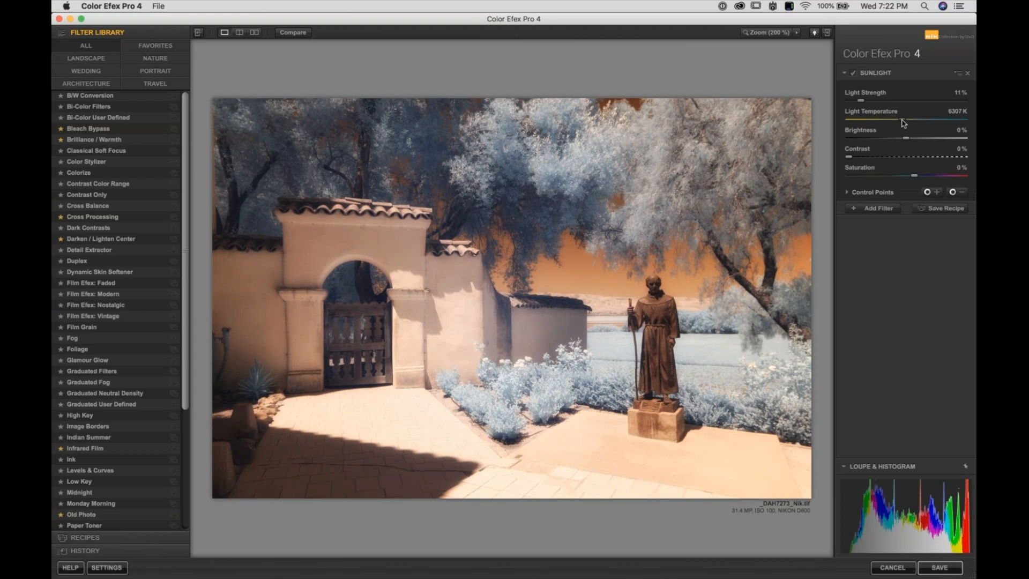
{"action": "left_click_drag", "start_coordinate": [903, 120], "coordinate": [905, 121]}
{"action": "left_click_drag", "start_coordinate": [904, 120], "coordinate": [898, 121]}
{"action": "left_click_drag", "start_coordinate": [847, 159], "coordinate": [871, 162]}
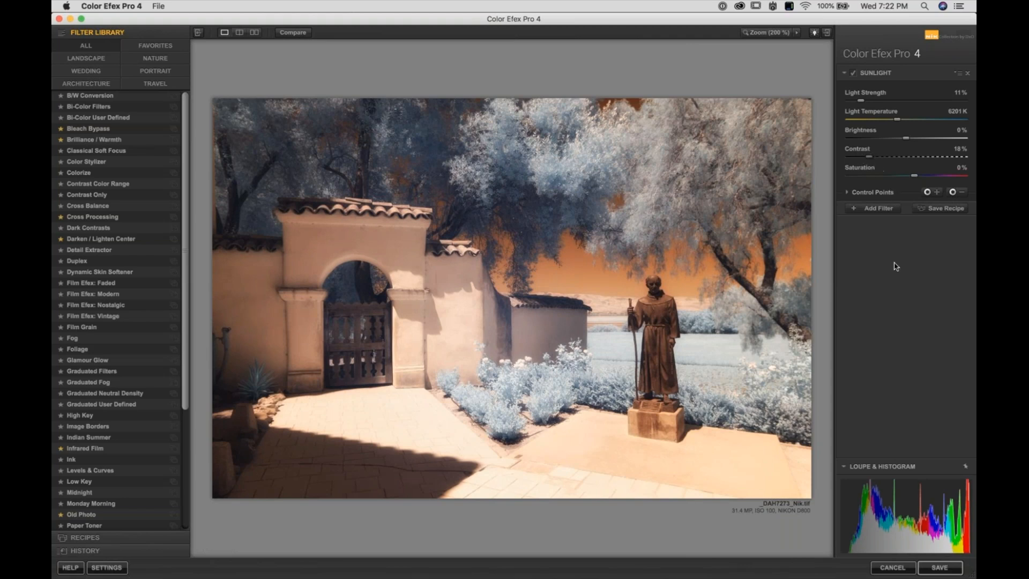
{"action": "mouse_move", "coordinate": [861, 482]}
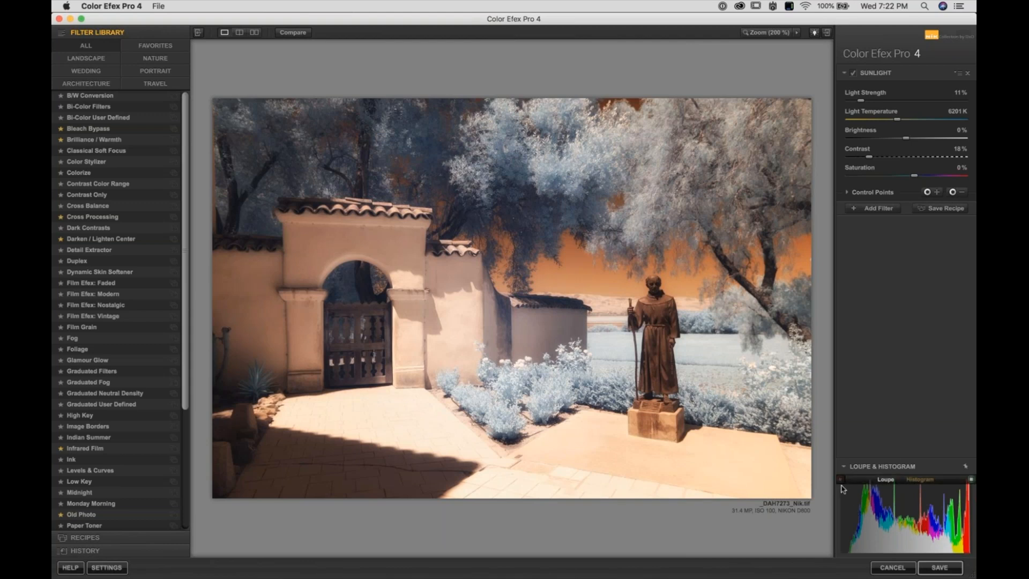
- Try the Sunlight filter's Contrast at 100% and return it to 18%, comparing the photo with the filter off and on
{"action": "left_click", "coordinate": [971, 480]}
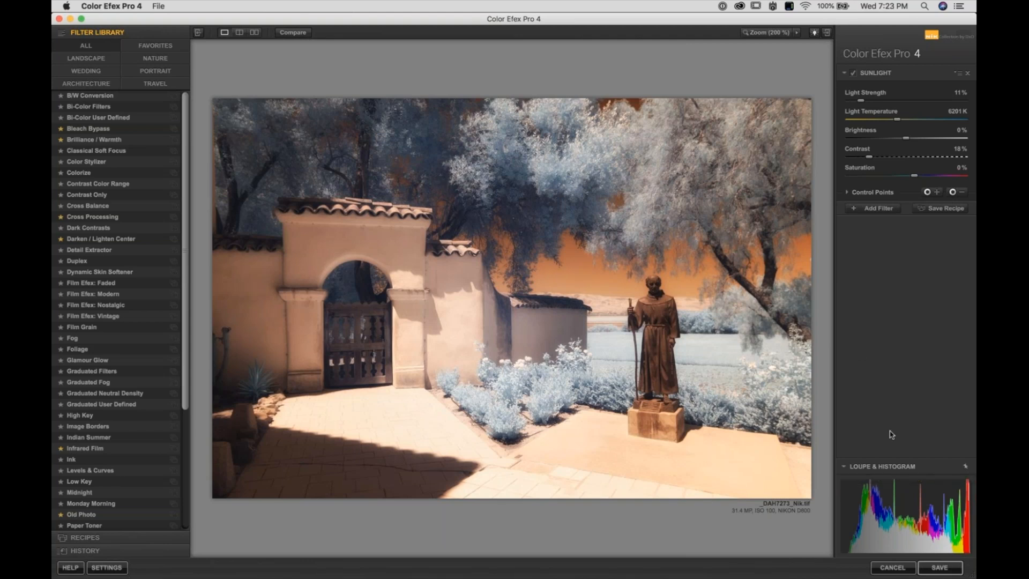
{"action": "mouse_move", "coordinate": [896, 496]}
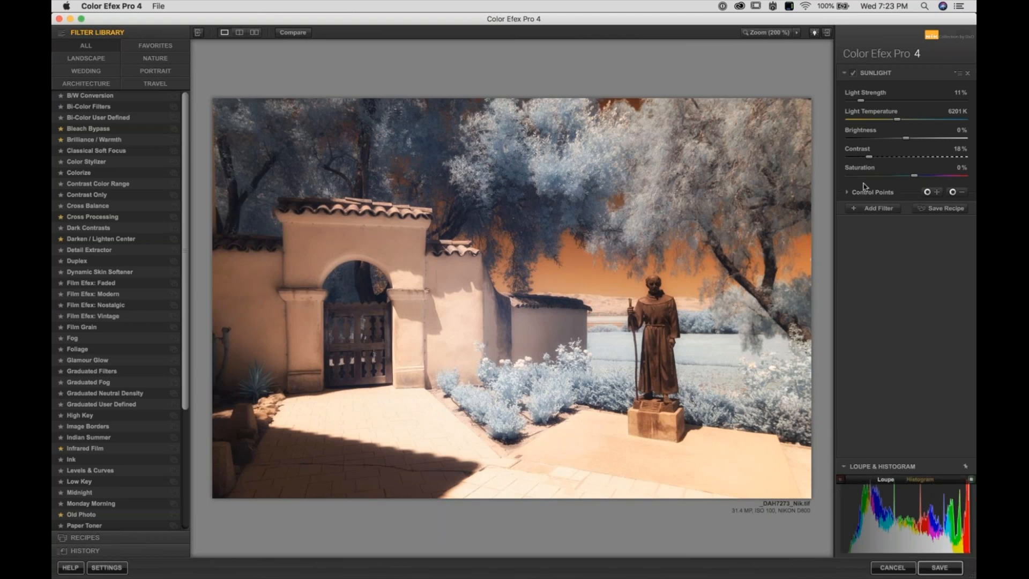
{"action": "left_click_drag", "start_coordinate": [869, 159], "coordinate": [975, 162]}
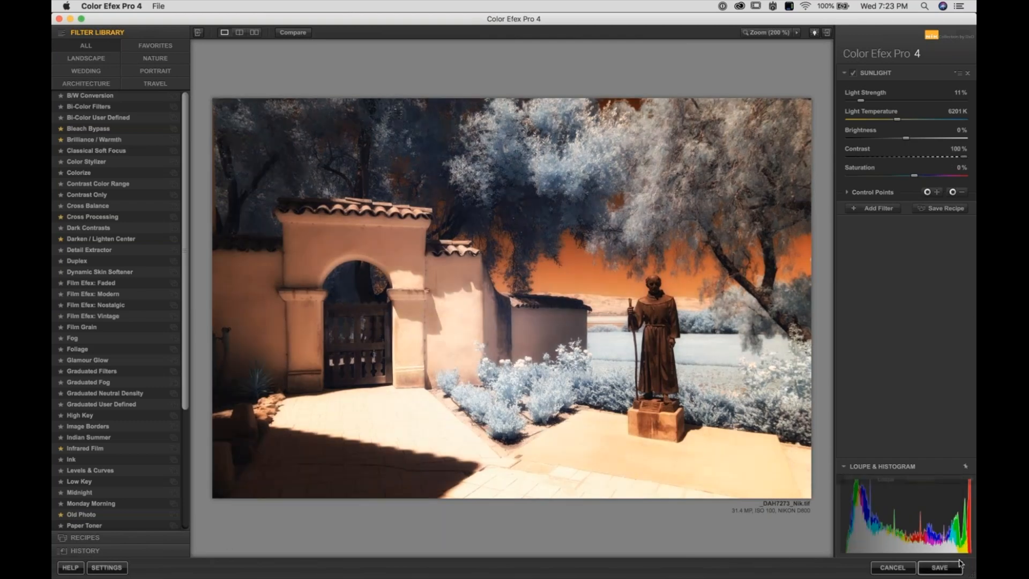
{"action": "mouse_move", "coordinate": [969, 475]}
{"action": "left_click_drag", "start_coordinate": [963, 159], "coordinate": [868, 161]}
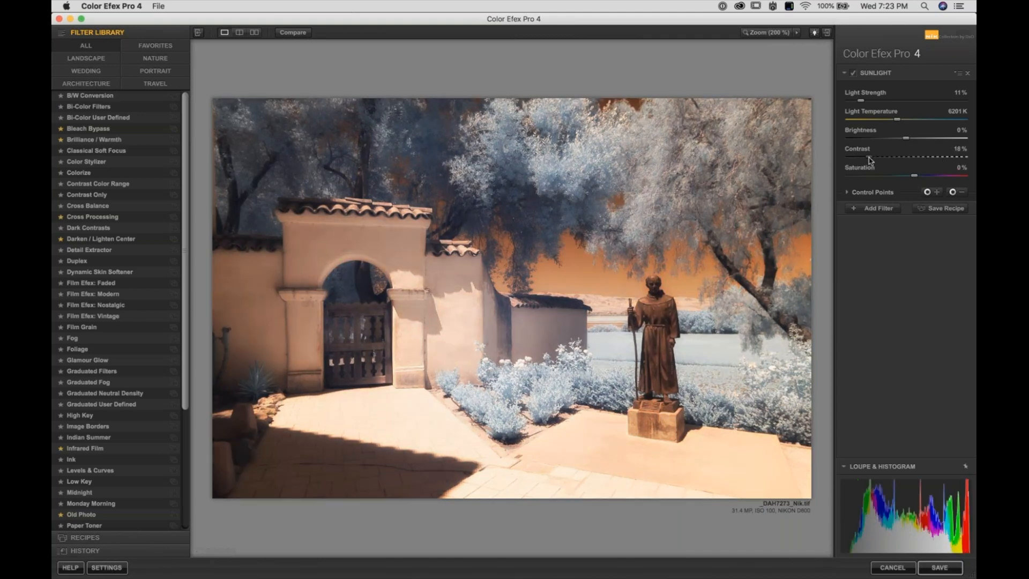
{"action": "left_click", "coordinate": [852, 73]}
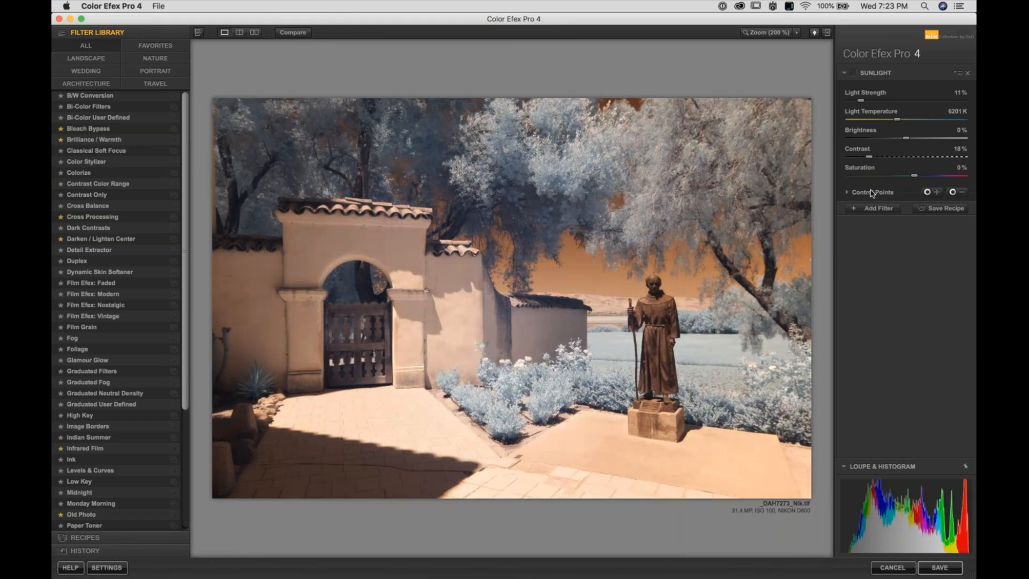
{"action": "left_click", "coordinate": [852, 73]}
- Add a Pro Contrast filter on top of the Sunlight filter
{"action": "left_click", "coordinate": [874, 208]}
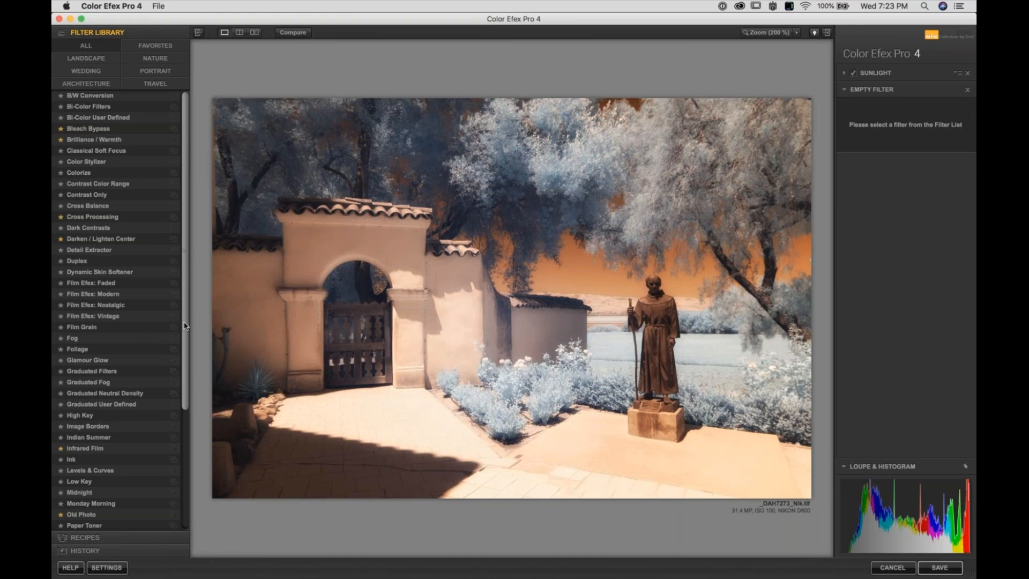
{"action": "scroll", "coordinate": [184, 325], "scroll_direction": "down", "scroll_amount": 10}
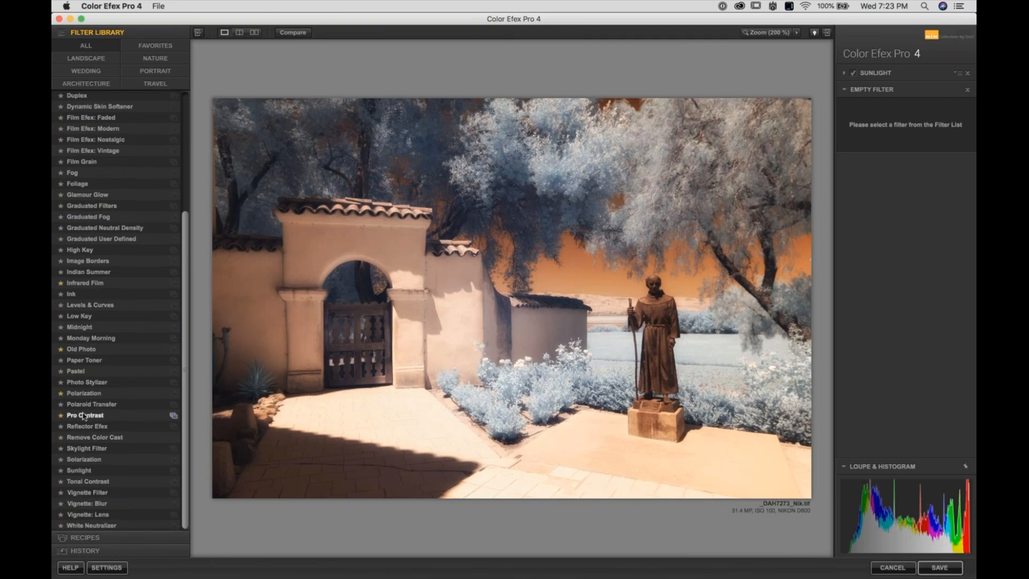
{"action": "left_click", "coordinate": [83, 415]}
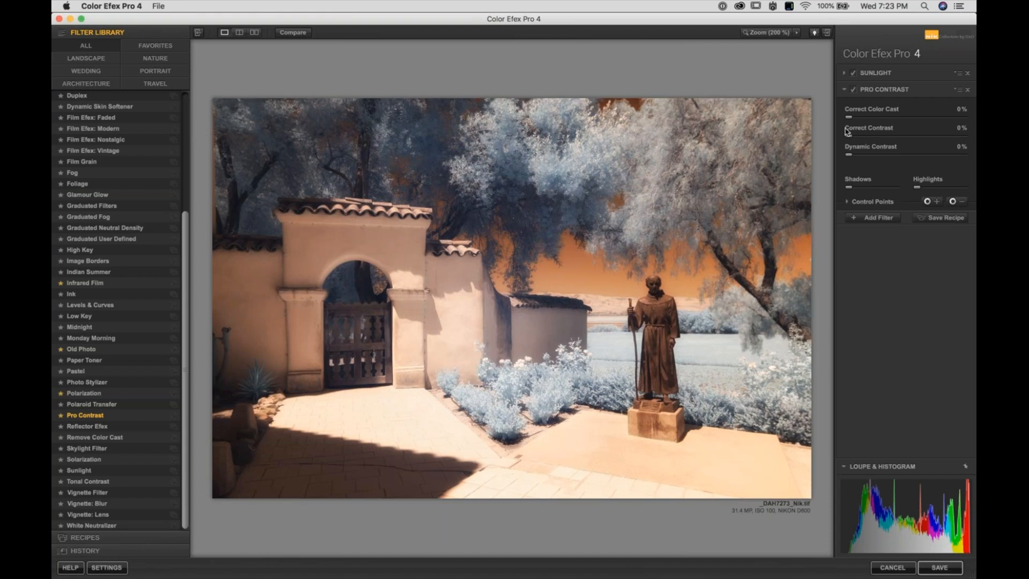
- Try Pro Contrast's Dynamic Contrast at 100% and several lower strengths, and settle on 38%
{"action": "left_click_drag", "start_coordinate": [849, 157], "coordinate": [975, 167]}
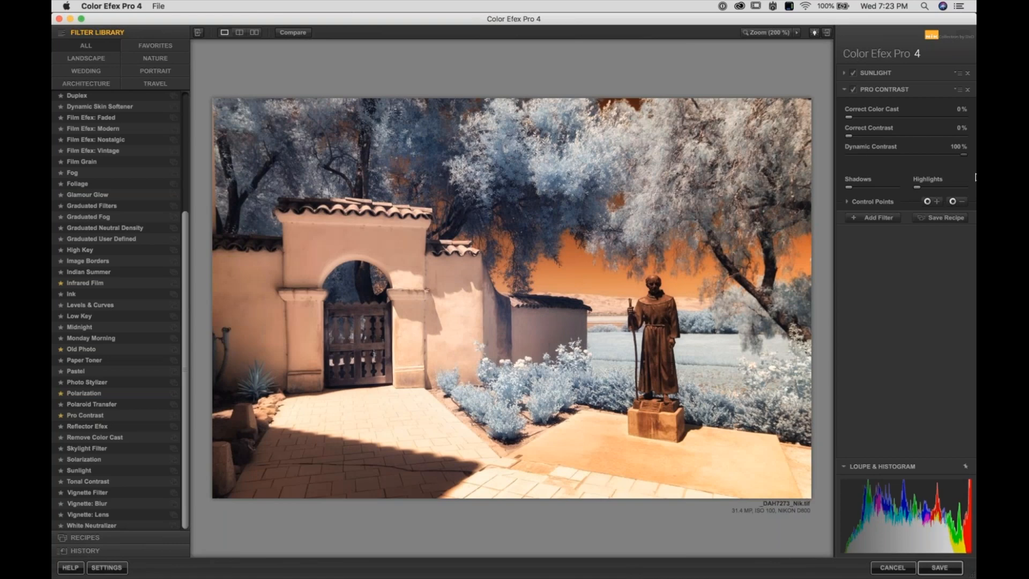
{"action": "left_click", "coordinate": [885, 156]}
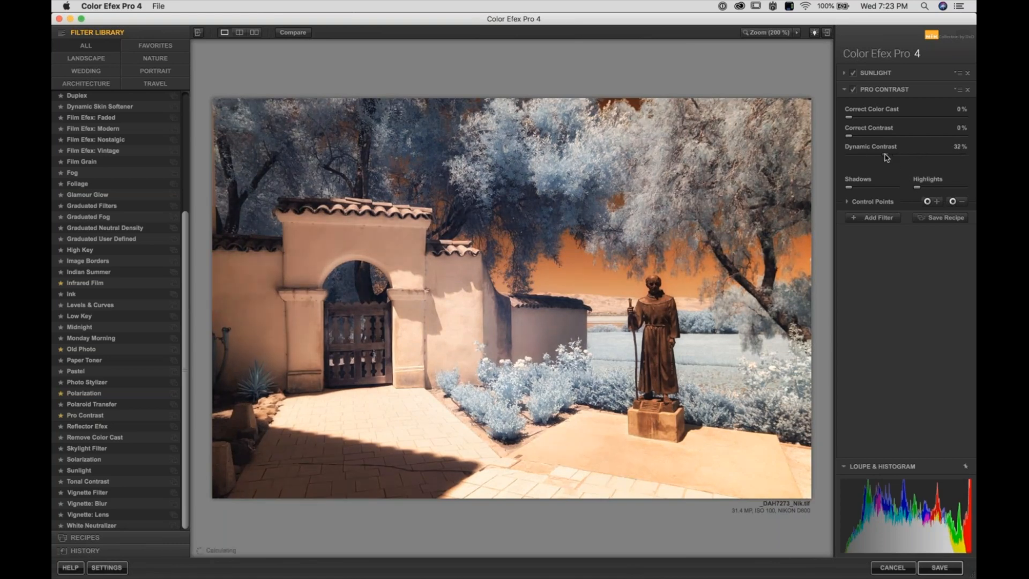
{"action": "left_click_drag", "start_coordinate": [886, 156], "coordinate": [880, 157]}
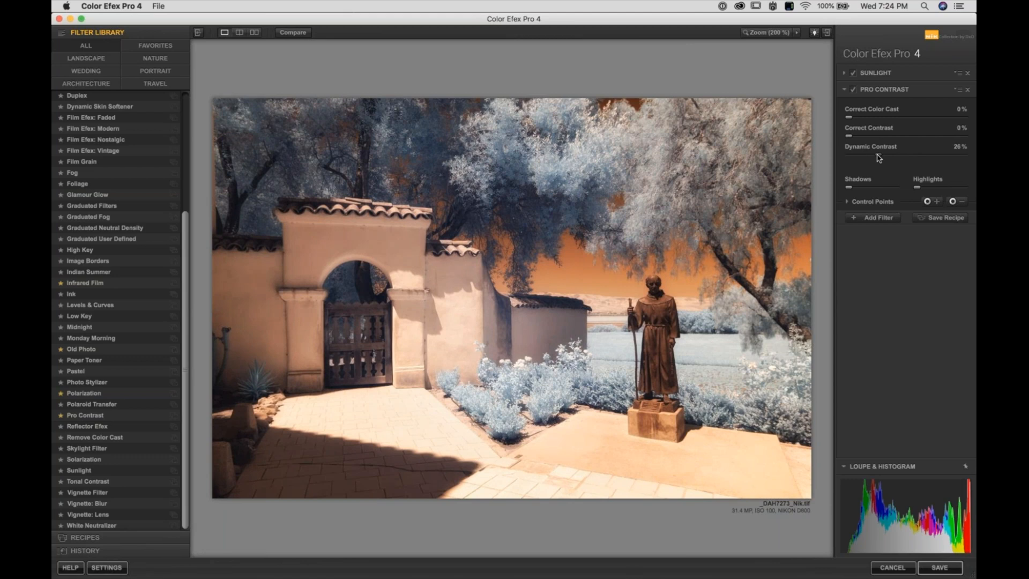
{"action": "left_click_drag", "start_coordinate": [879, 158], "coordinate": [886, 159]}
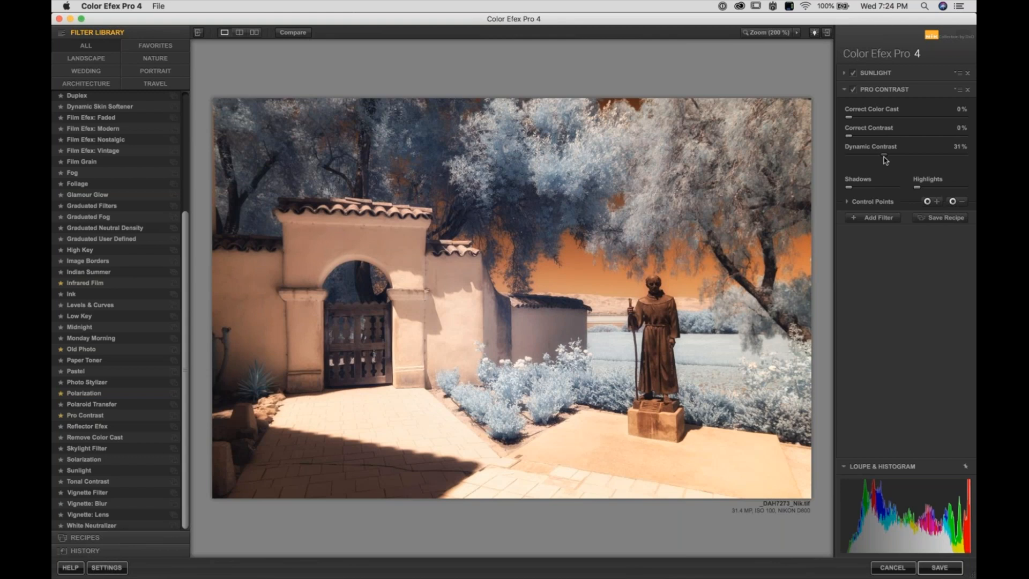
{"action": "mouse_move", "coordinate": [886, 159]}
{"action": "left_mouse_down"}
{"action": "mouse_move", "coordinate": [975, 168]}
{"action": "mouse_move", "coordinate": [857, 186]}
{"action": "mouse_move", "coordinate": [886, 169]}
{"action": "left_mouse_up"}
{"action": "left_click_drag", "start_coordinate": [889, 161], "coordinate": [899, 160]}
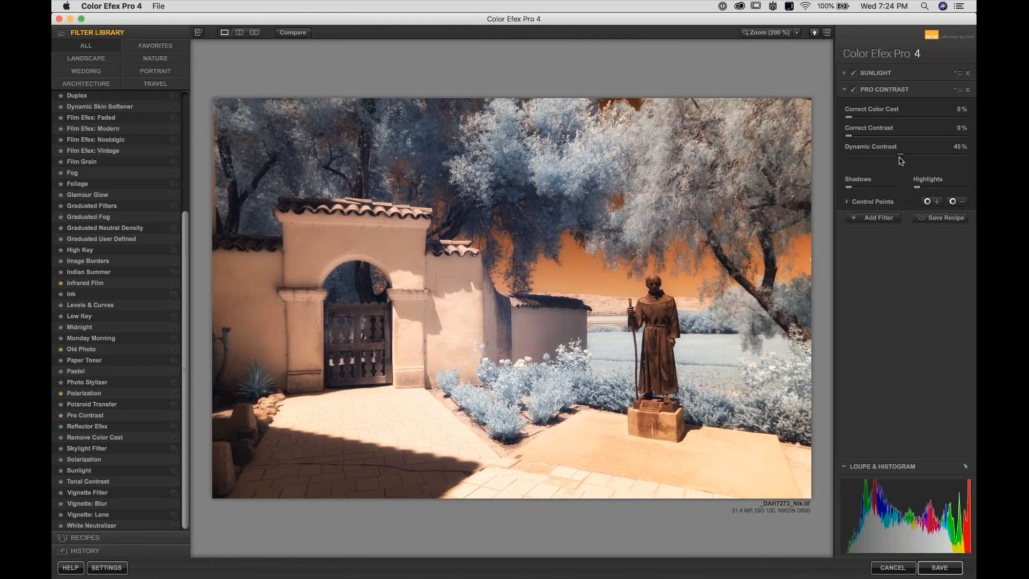
{"action": "left_click_drag", "start_coordinate": [901, 161], "coordinate": [892, 158]}
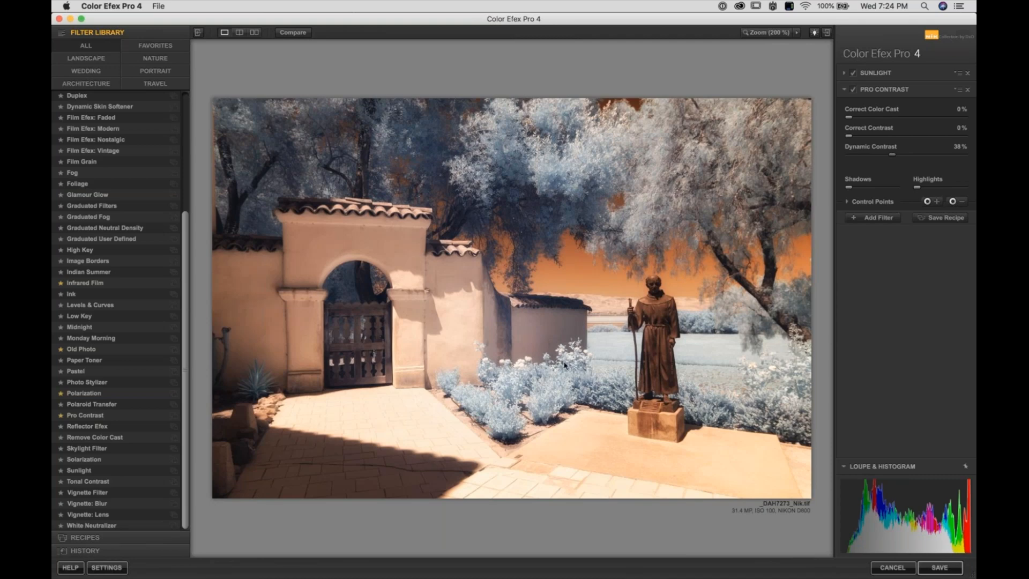
- Inspect the flowering bushes at 200% and compare them repeatedly with the original image
{"action": "left_click", "coordinate": [520, 372]}
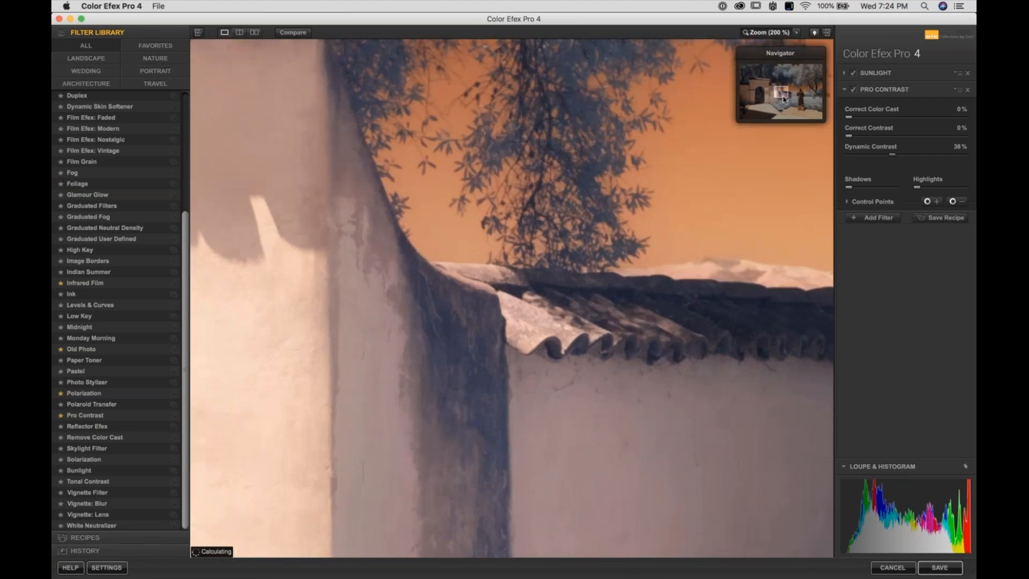
{"action": "left_click_drag", "start_coordinate": [784, 99], "coordinate": [785, 110]}
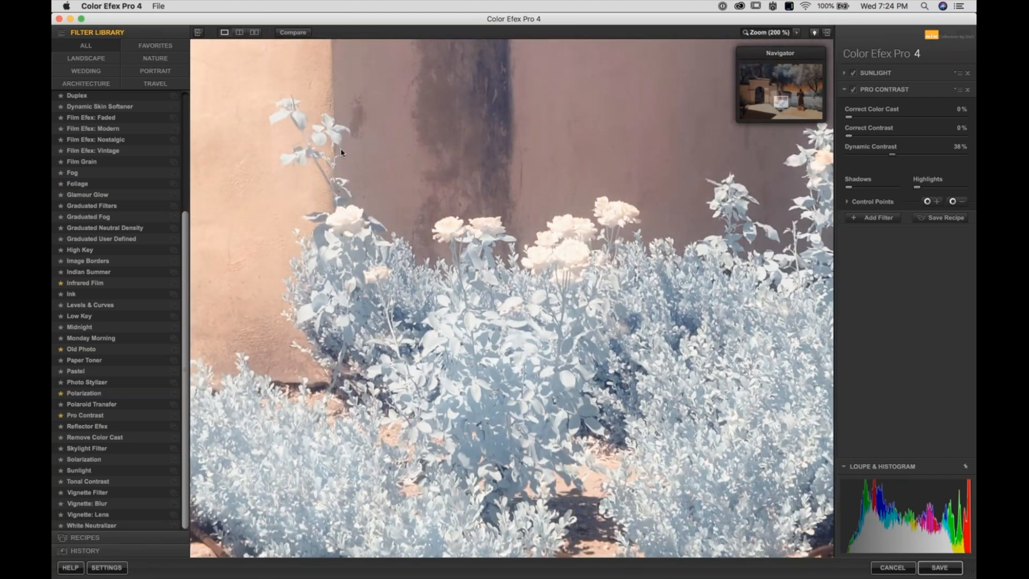
{"action": "left_click", "coordinate": [292, 35]}
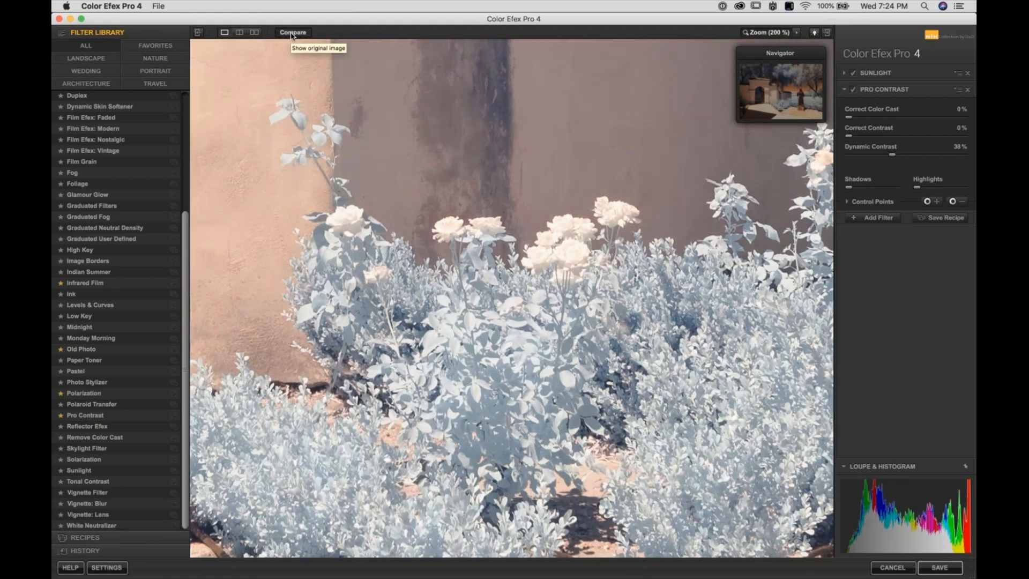
{"action": "left_click", "coordinate": [293, 35]}
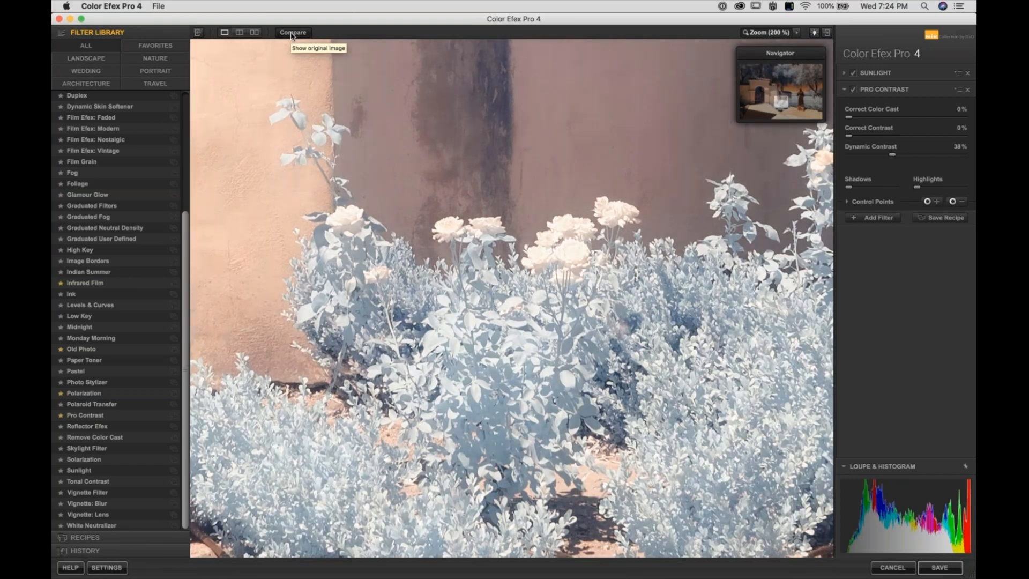
{"action": "left_click", "coordinate": [292, 33]}
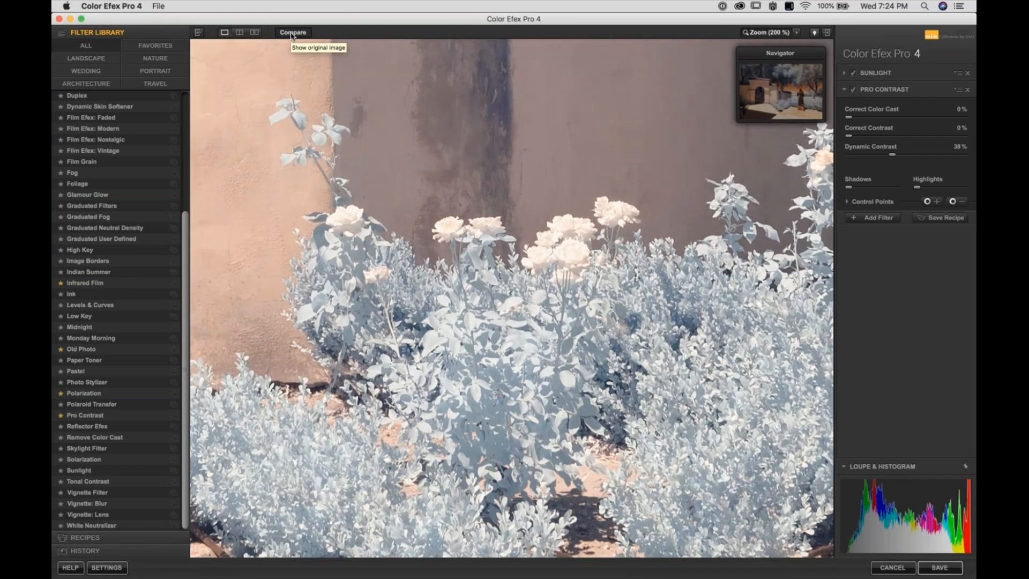
{"action": "left_click", "coordinate": [292, 33]}
{"action": "left_click", "coordinate": [292, 34]}
{"action": "left_click", "coordinate": [292, 33]}
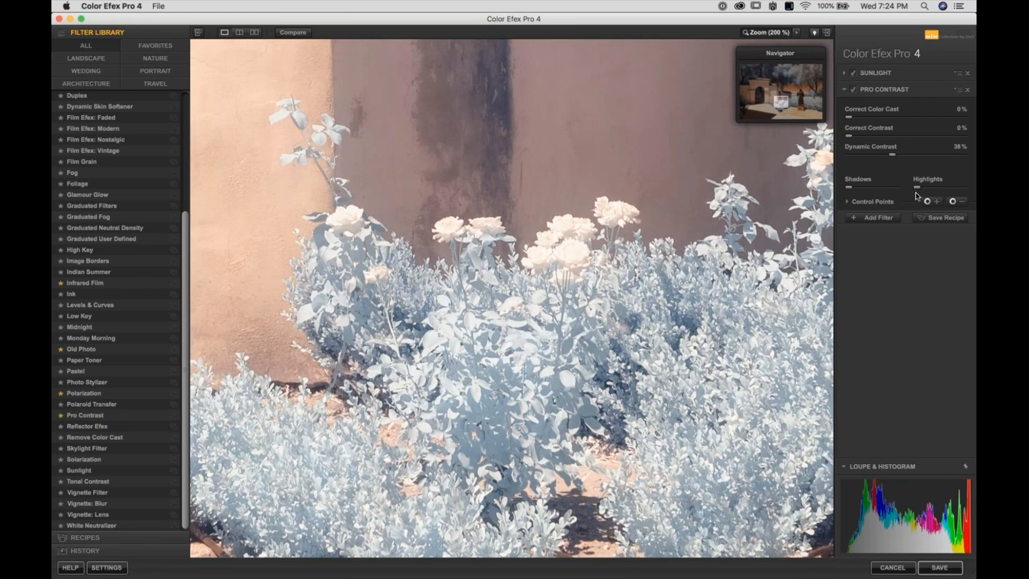
- Try Pro Contrast's Highlights protection at 59% and at its maximum, and return it to 0%
{"action": "mouse_move", "coordinate": [917, 192]}
{"action": "left_click_drag", "start_coordinate": [917, 192], "coordinate": [946, 192]}
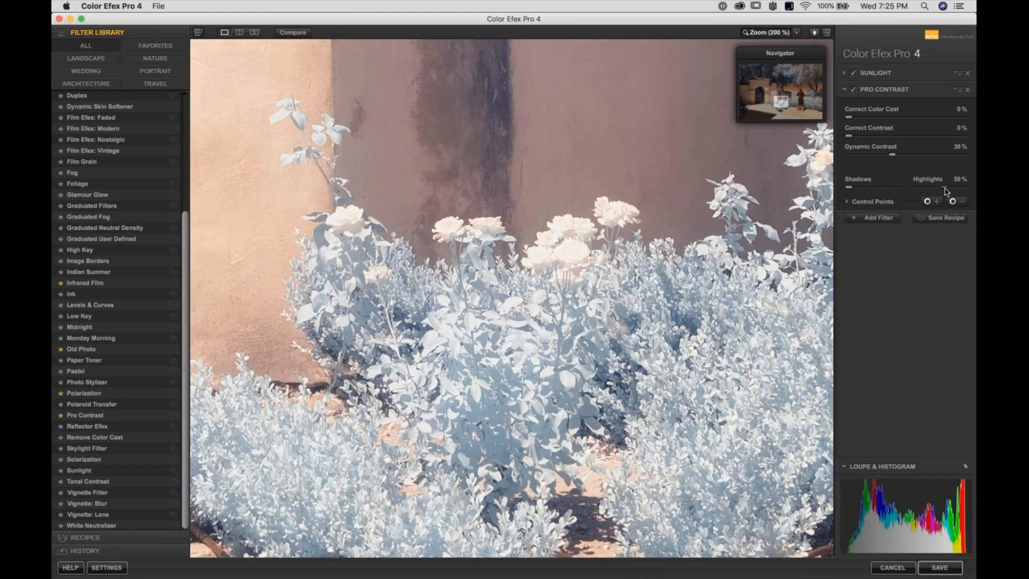
{"action": "left_click_drag", "start_coordinate": [946, 191], "coordinate": [911, 190]}
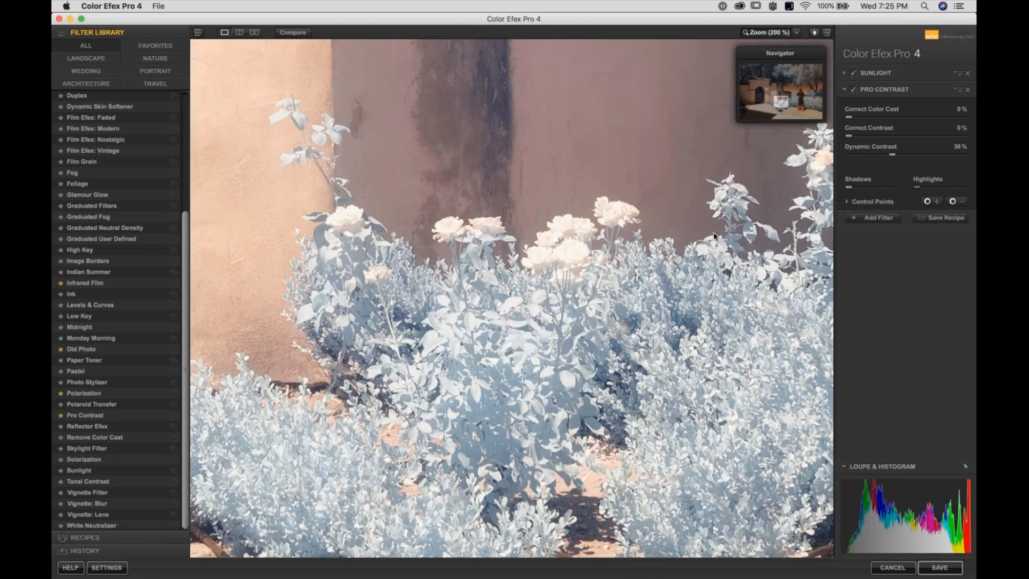
{"action": "left_click", "coordinate": [964, 190]}
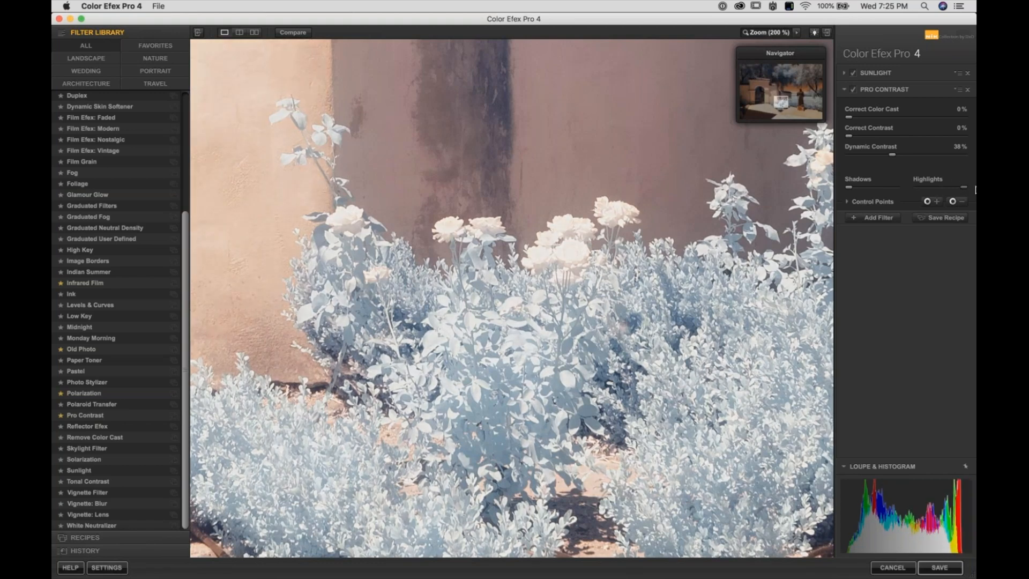
{"action": "left_click_drag", "start_coordinate": [965, 191], "coordinate": [900, 185]}
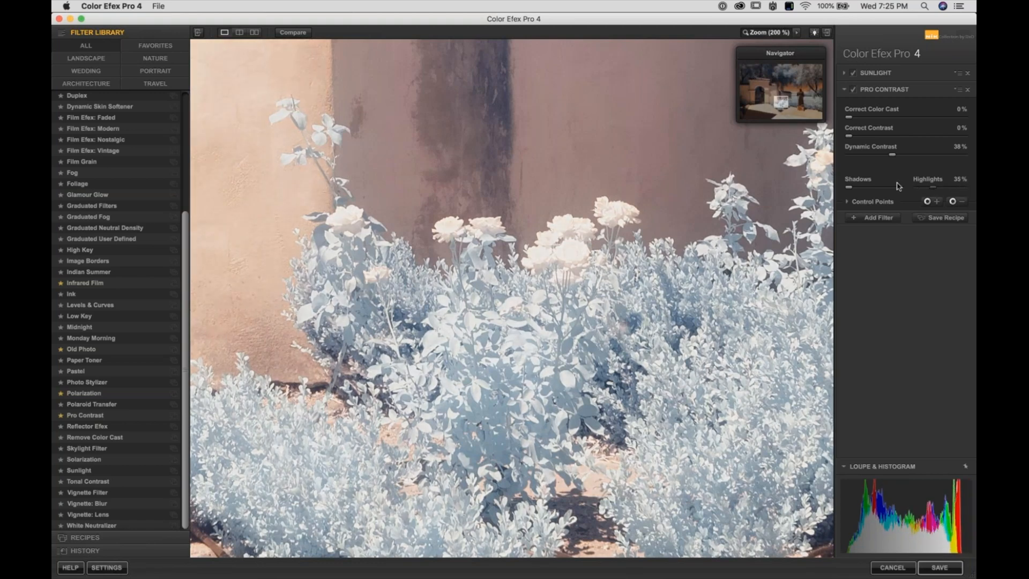
{"action": "left_click", "coordinate": [964, 188]}
{"action": "mouse_move", "coordinate": [962, 185]}
{"action": "left_click", "coordinate": [917, 188]}
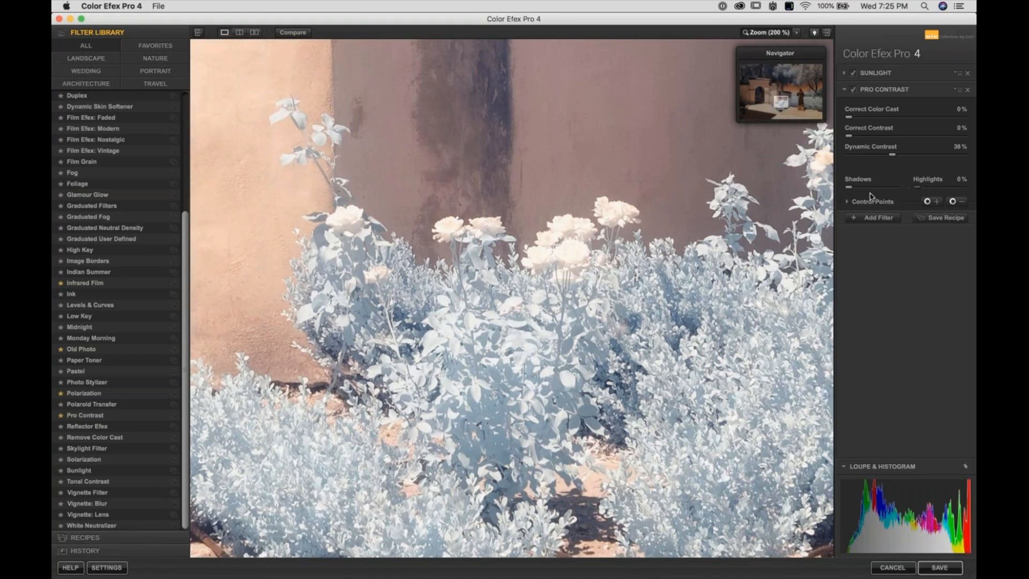
- Place a subtractive Pro Contrast control point on the central white roses and adjust its radius to surround the blooms
{"action": "left_click", "coordinate": [963, 202]}
{"action": "left_click", "coordinate": [570, 247]}
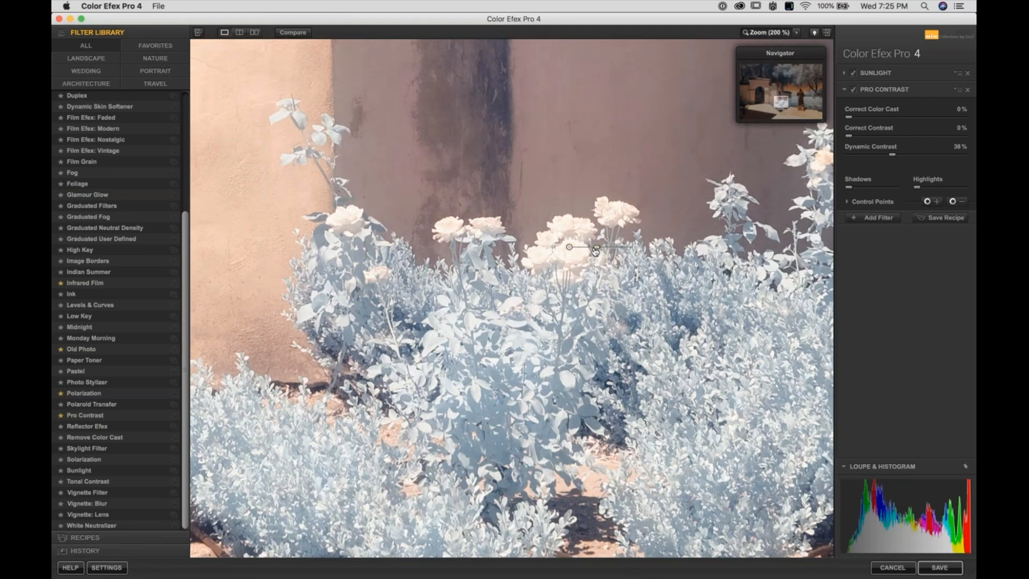
{"action": "mouse_move", "coordinate": [592, 251]}
{"action": "left_click_drag", "start_coordinate": [592, 251], "coordinate": [591, 251]}
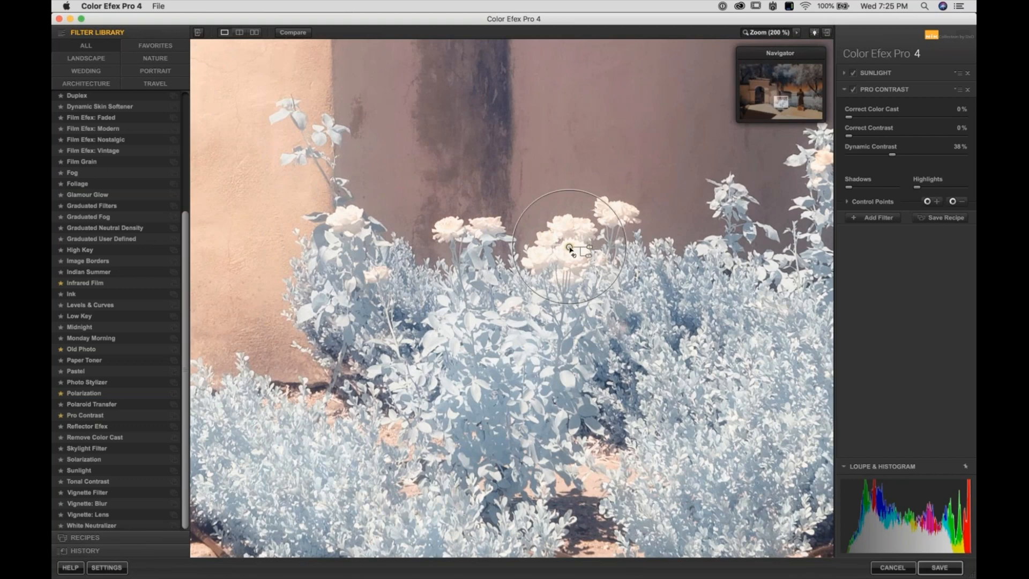
{"action": "left_click_drag", "start_coordinate": [569, 248], "coordinate": [571, 249]}
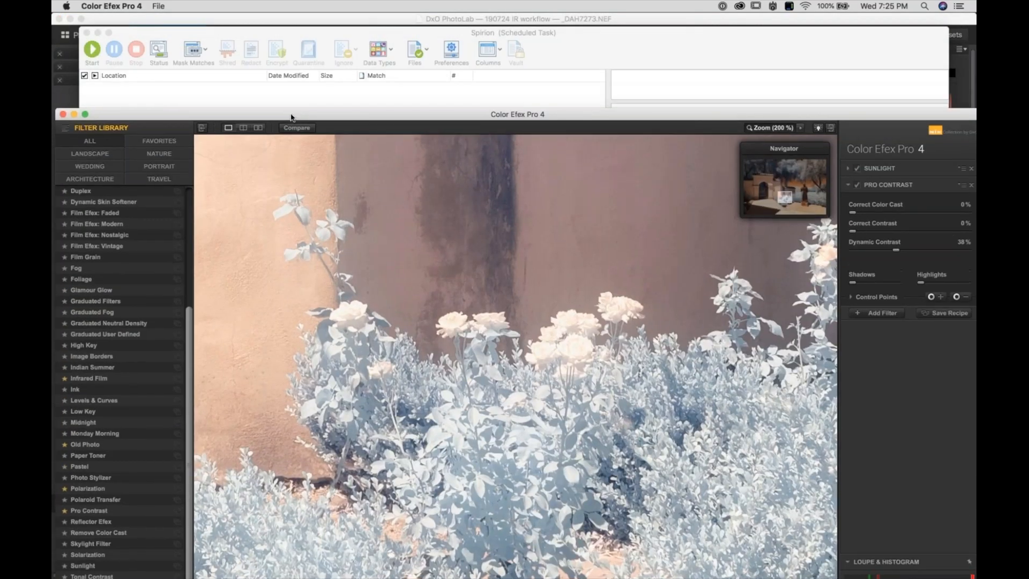
- Switch to the Spirion application behind the photo editor and quit it
{"action": "left_click", "coordinate": [204, 38]}
{"action": "left_click", "coordinate": [94, 6]}
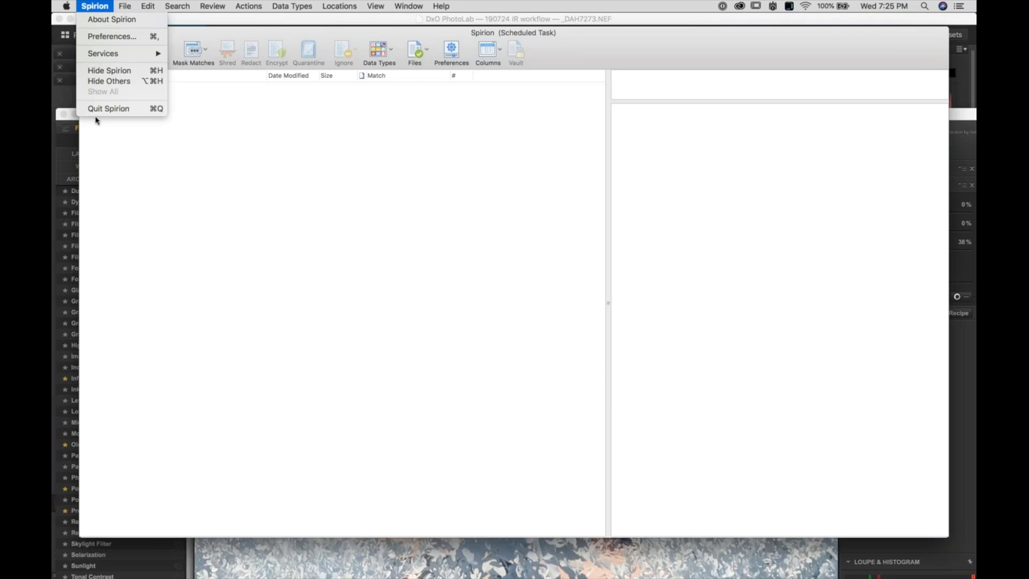
{"action": "left_click", "coordinate": [329, 105]}
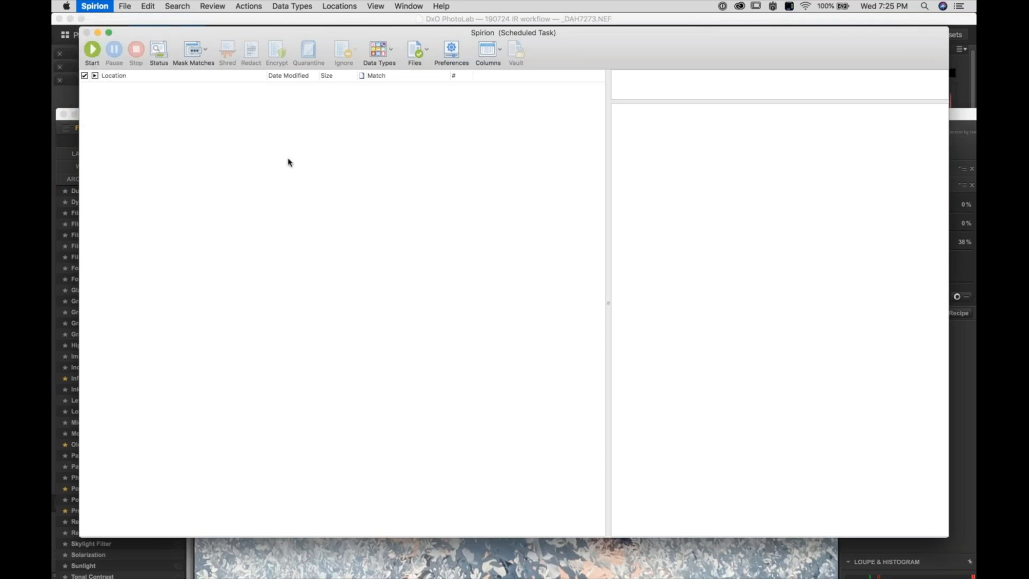
{"action": "key", "text": "super+q"}
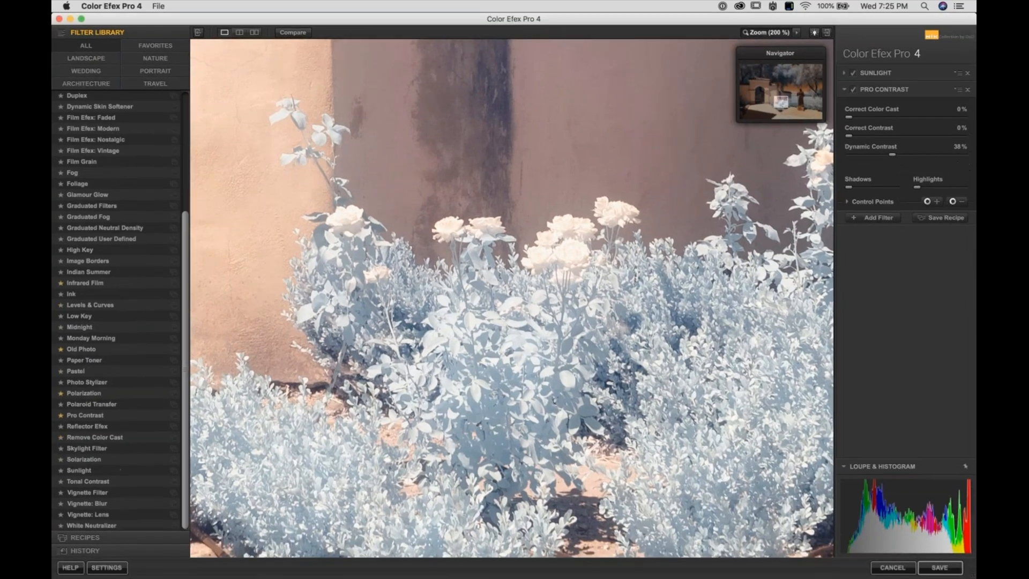
- Compare the whole photo with its original, and add a Low Key filter after Pro Contrast
{"action": "left_click", "coordinate": [521, 205]}
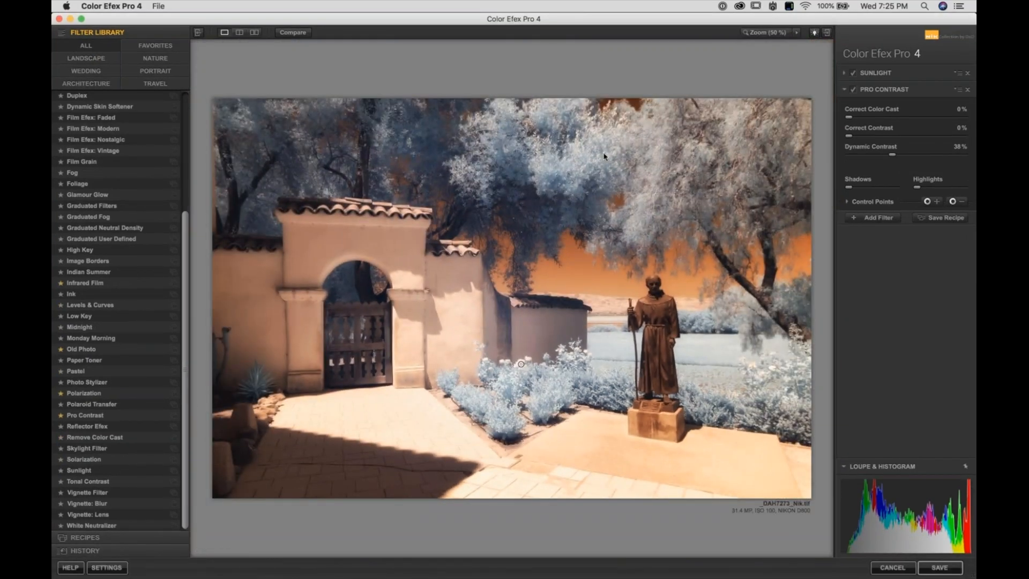
{"action": "left_click", "coordinate": [293, 33]}
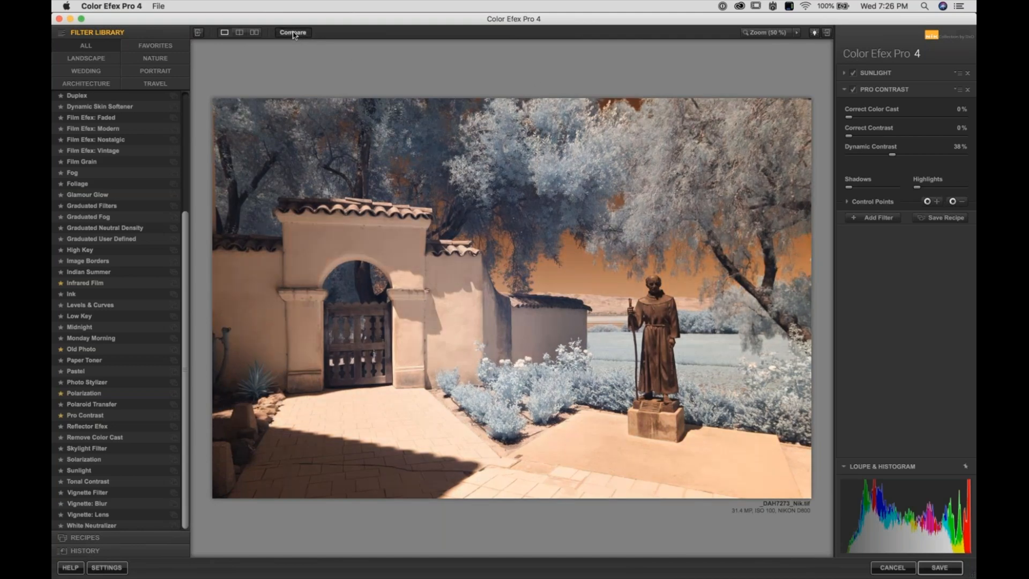
{"action": "left_click", "coordinate": [870, 218]}
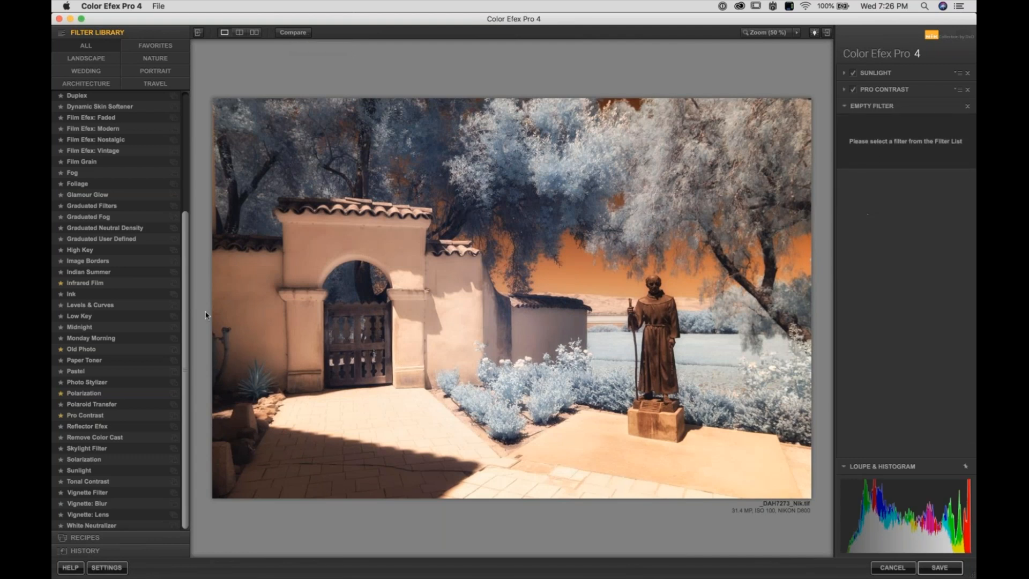
{"action": "left_click", "coordinate": [83, 319]}
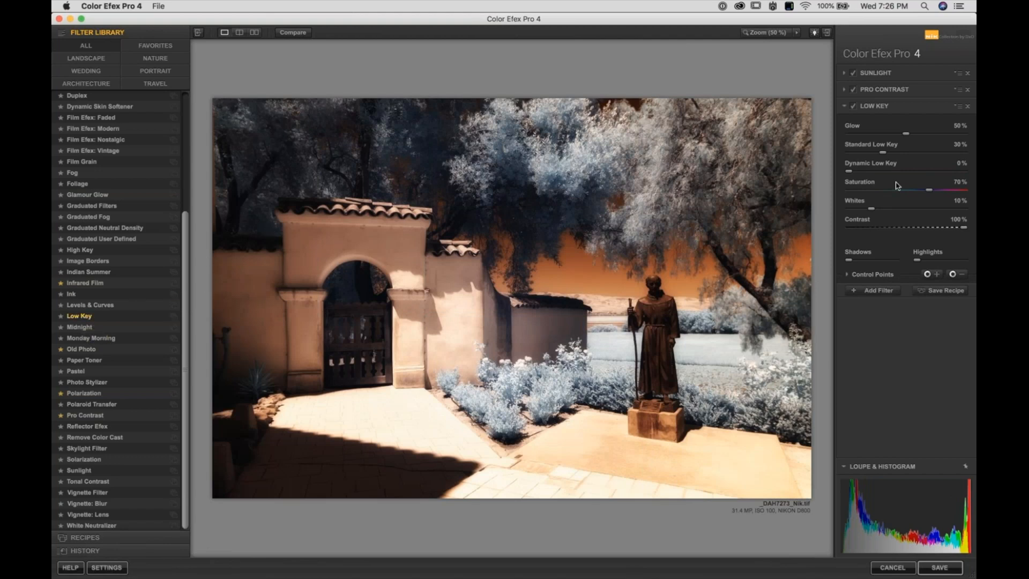
- Set Low Key's Glow, Standard Low Key, Whites and Contrast to 0%
{"action": "left_click_drag", "start_coordinate": [906, 133], "coordinate": [809, 150]}
{"action": "left_click_drag", "start_coordinate": [883, 153], "coordinate": [792, 159]}
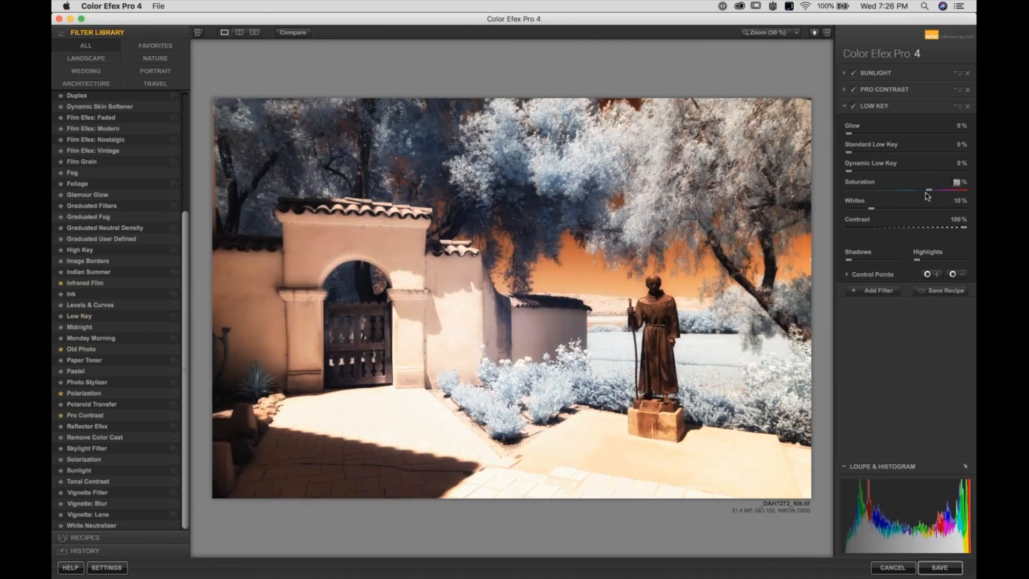
{"action": "left_click", "coordinate": [958, 202]}
{"action": "type", "text": "0"}
{"action": "key", "text": "Return"}
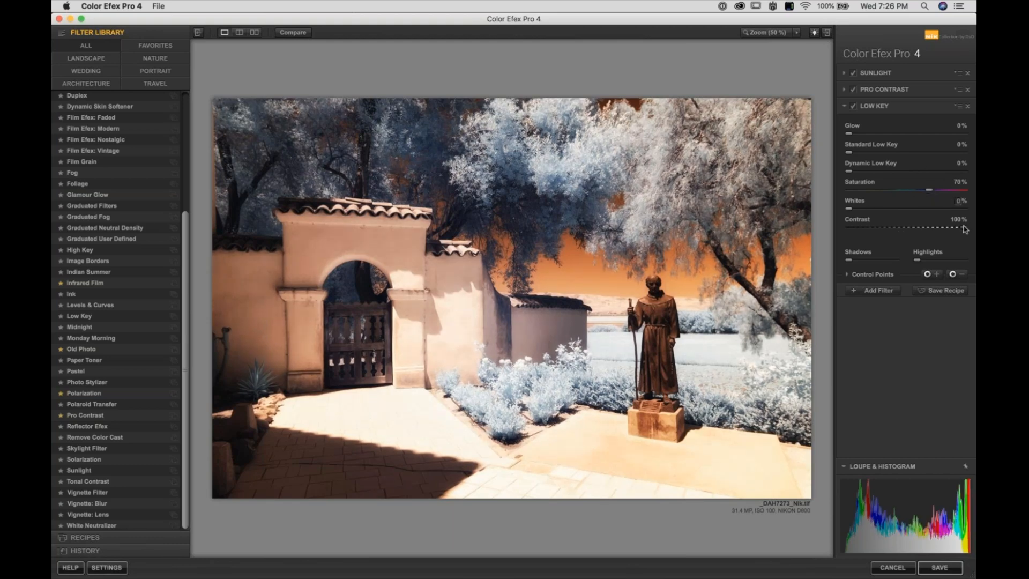
{"action": "left_click_drag", "start_coordinate": [965, 227], "coordinate": [835, 227]}
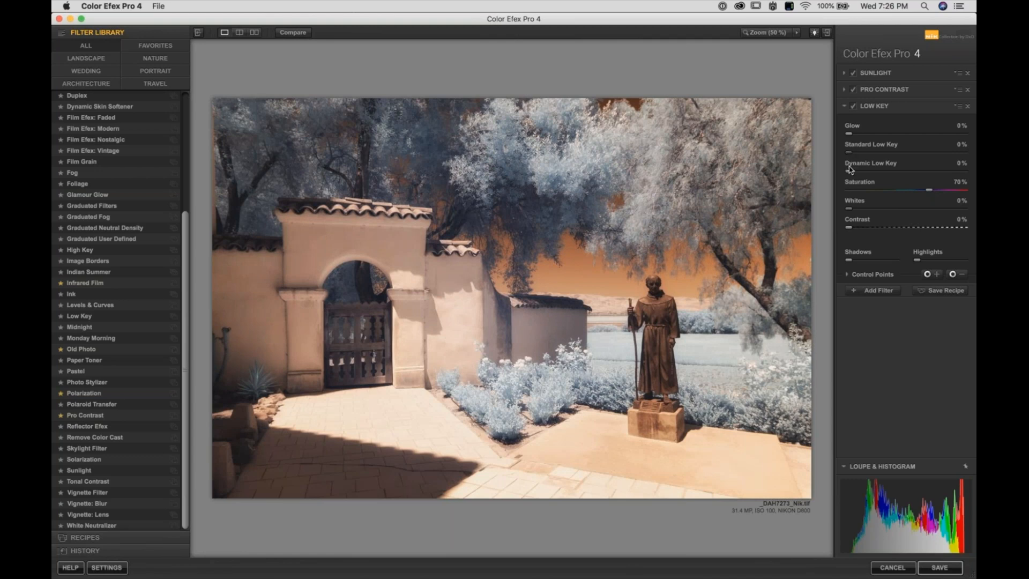
- Try Low Key's Dynamic Low Key at 10%, and settle on Glow 52%, Standard Low Key 4% and Dynamic Low Key 0%
{"action": "left_click_drag", "start_coordinate": [849, 172], "coordinate": [857, 172]}
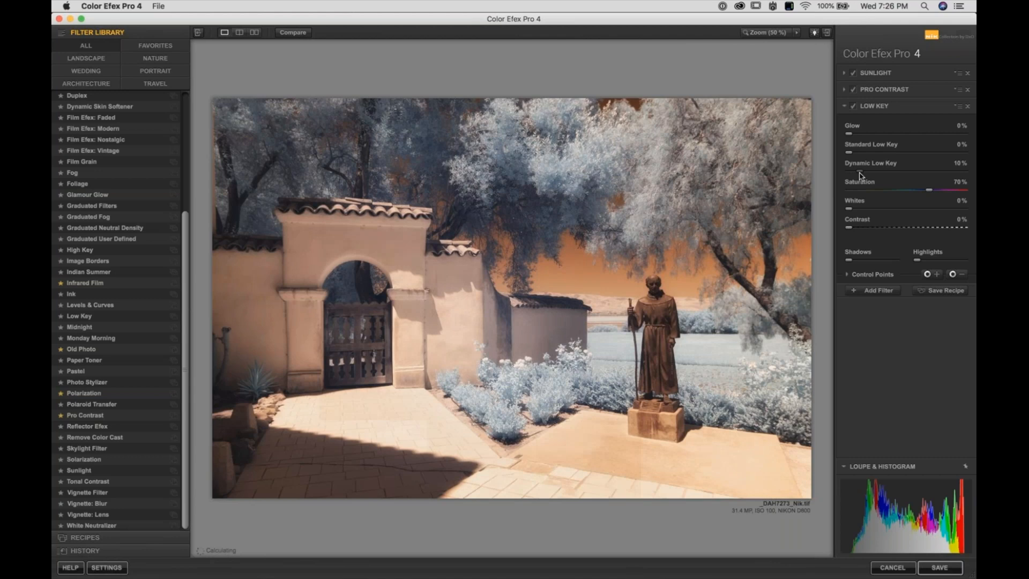
{"action": "left_click_drag", "start_coordinate": [849, 154], "coordinate": [857, 155]}
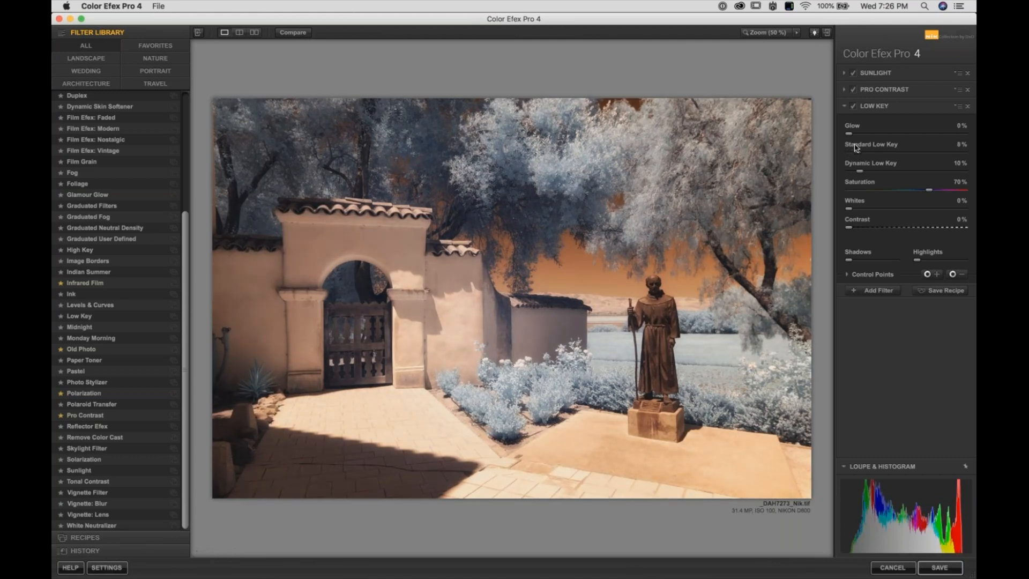
{"action": "left_click_drag", "start_coordinate": [849, 133], "coordinate": [891, 135]}
{"action": "left_click", "coordinate": [908, 134]}
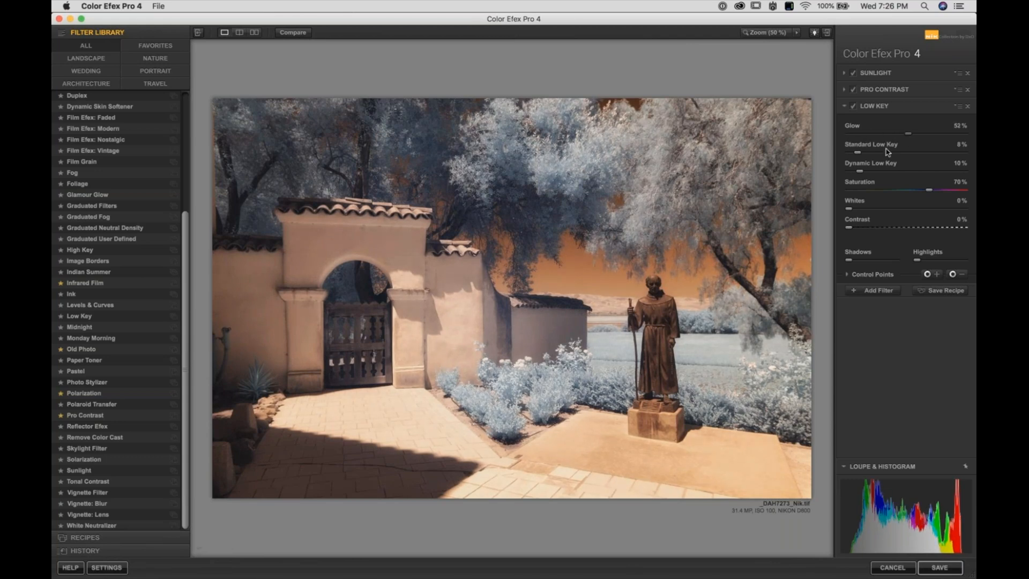
{"action": "left_click_drag", "start_coordinate": [861, 171], "coordinate": [853, 152]}
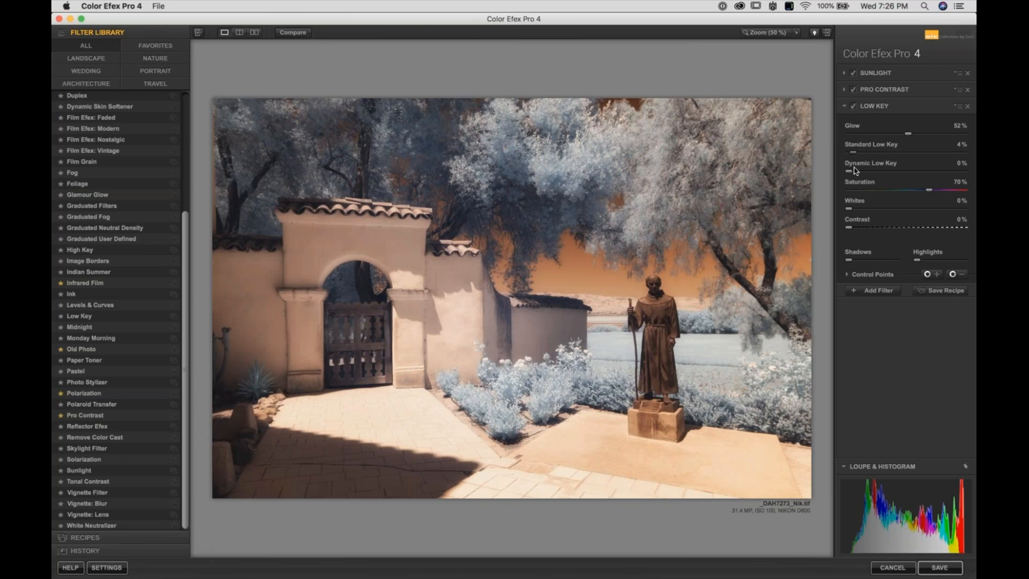
- Switch the Low Key filter off and on twice to compare its effect on the photo
{"action": "left_click", "coordinate": [854, 107]}
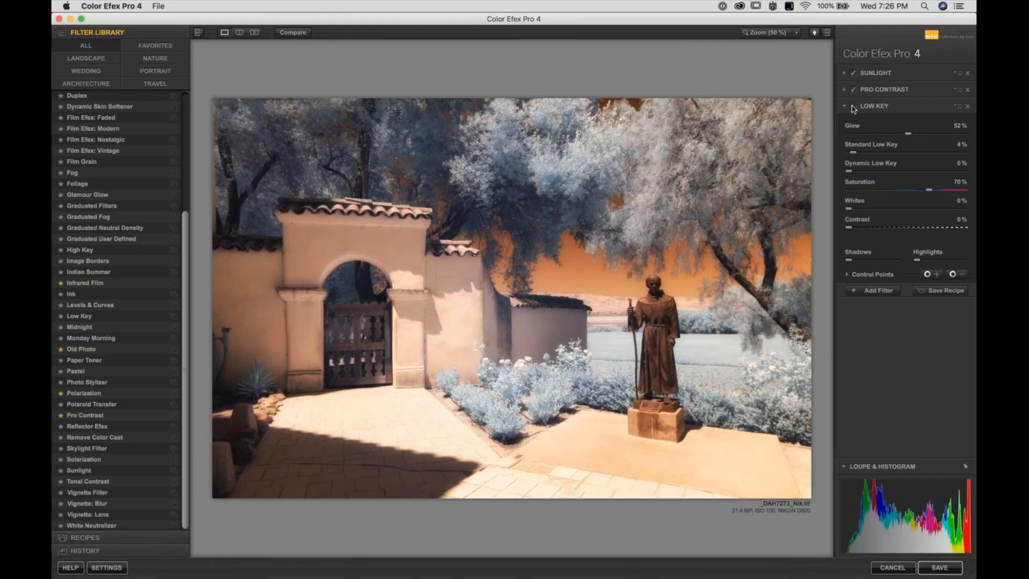
{"action": "left_click", "coordinate": [853, 107]}
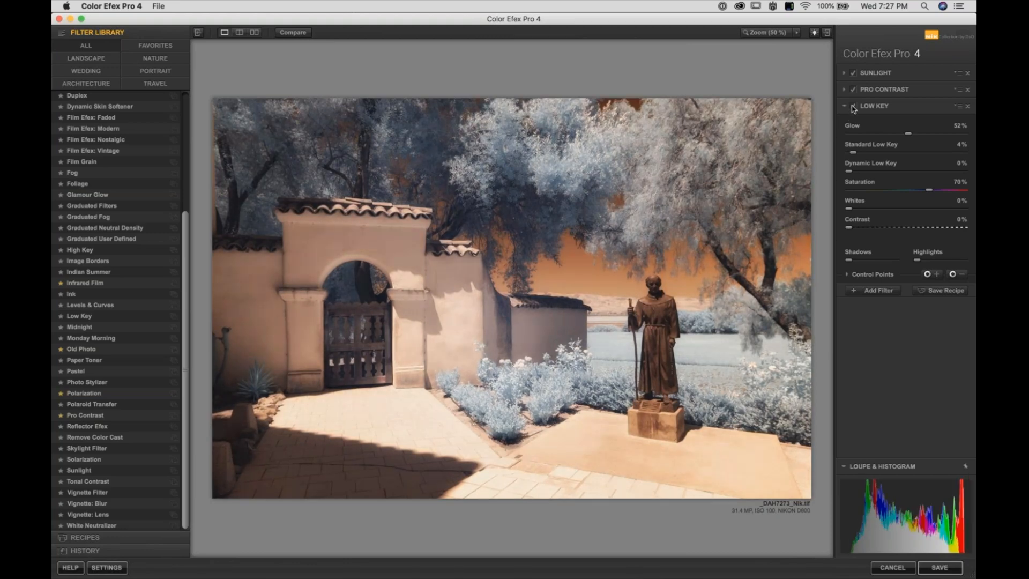
{"action": "left_click", "coordinate": [854, 106]}
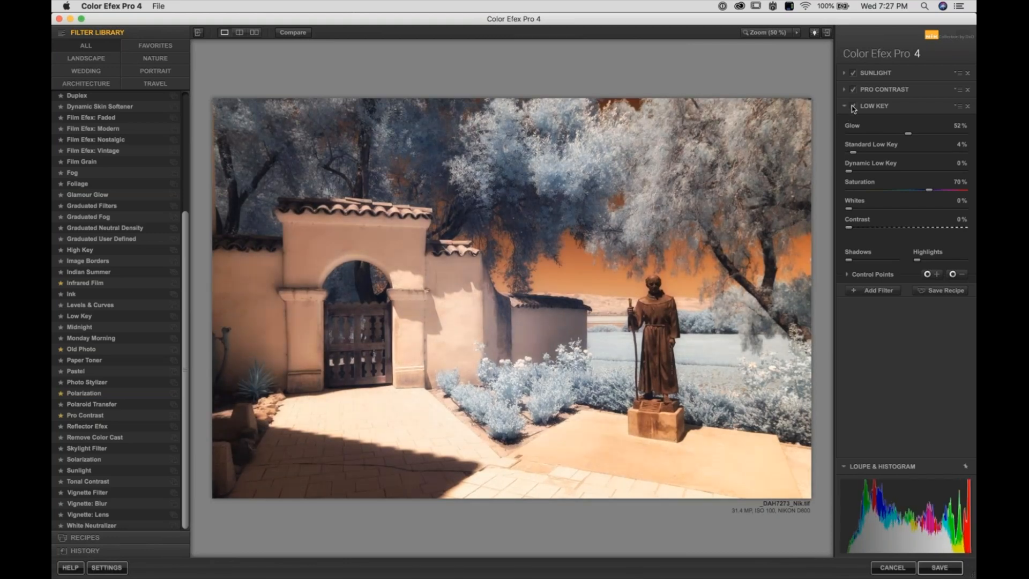
{"action": "left_click", "coordinate": [854, 106]}
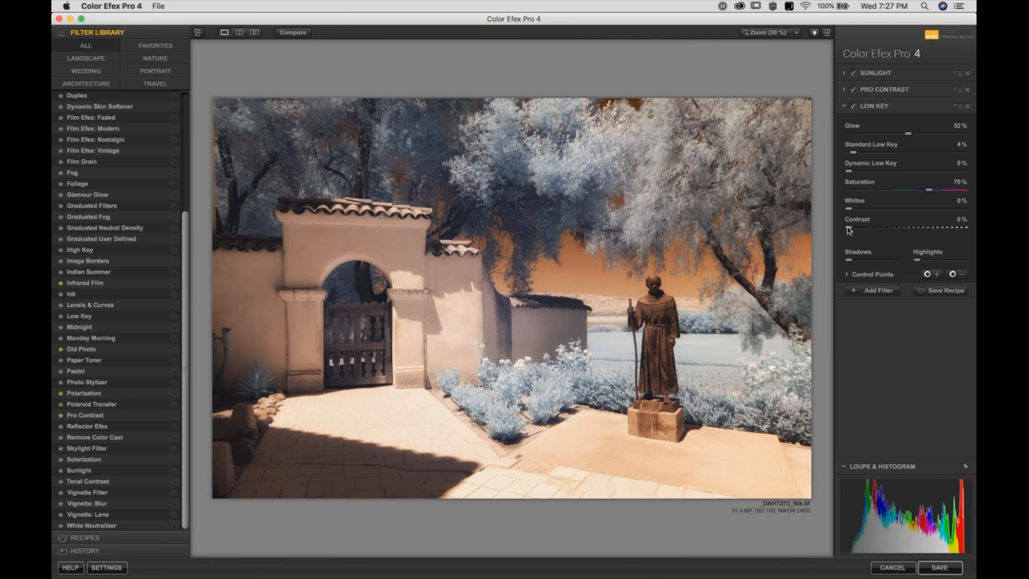
- Raise Low Key's Contrast to 30%, checking the filter's effect along the way
{"action": "left_click_drag", "start_coordinate": [851, 230], "coordinate": [875, 232]}
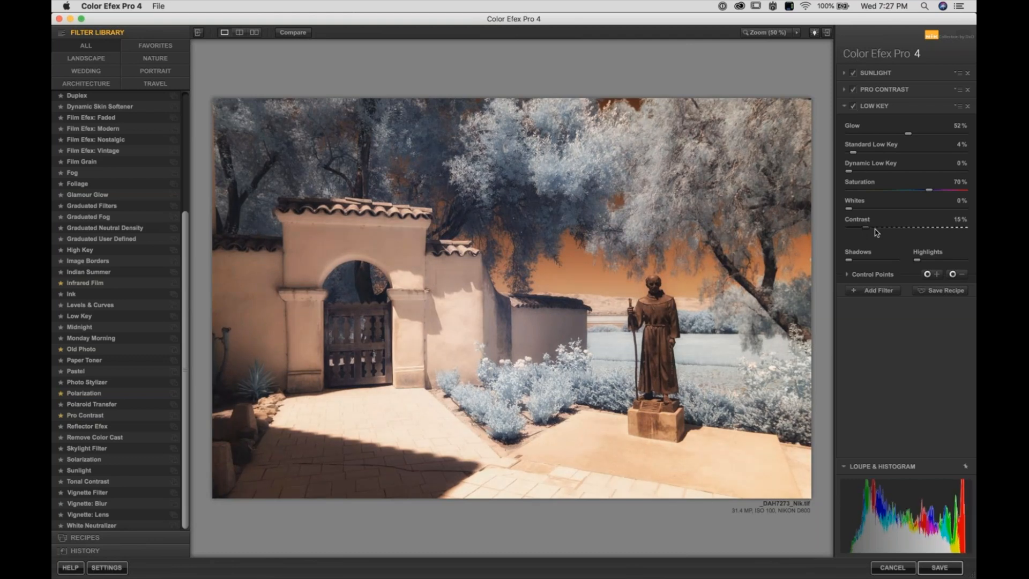
{"action": "left_click", "coordinate": [853, 109]}
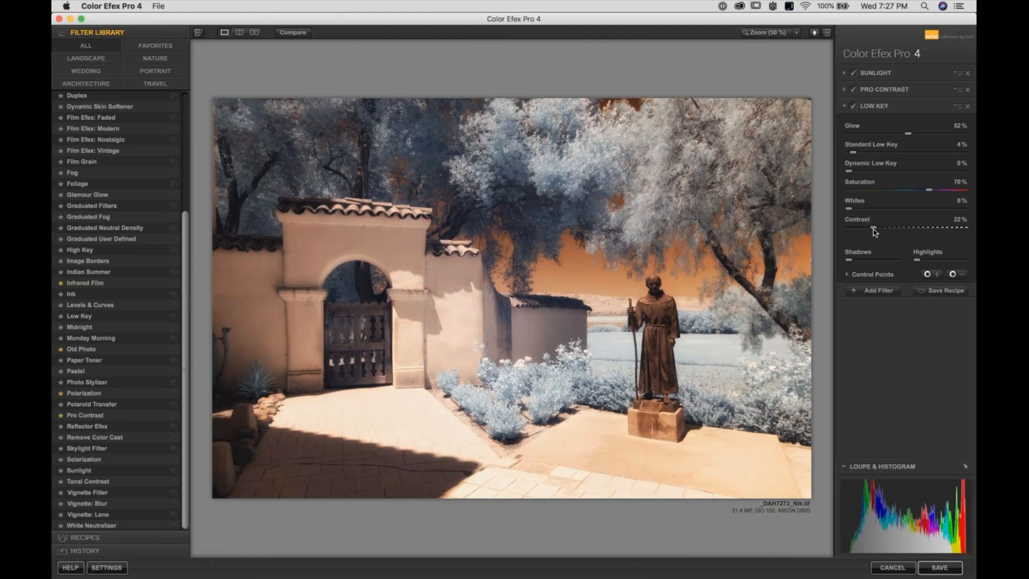
{"action": "left_click_drag", "start_coordinate": [875, 229], "coordinate": [884, 229]}
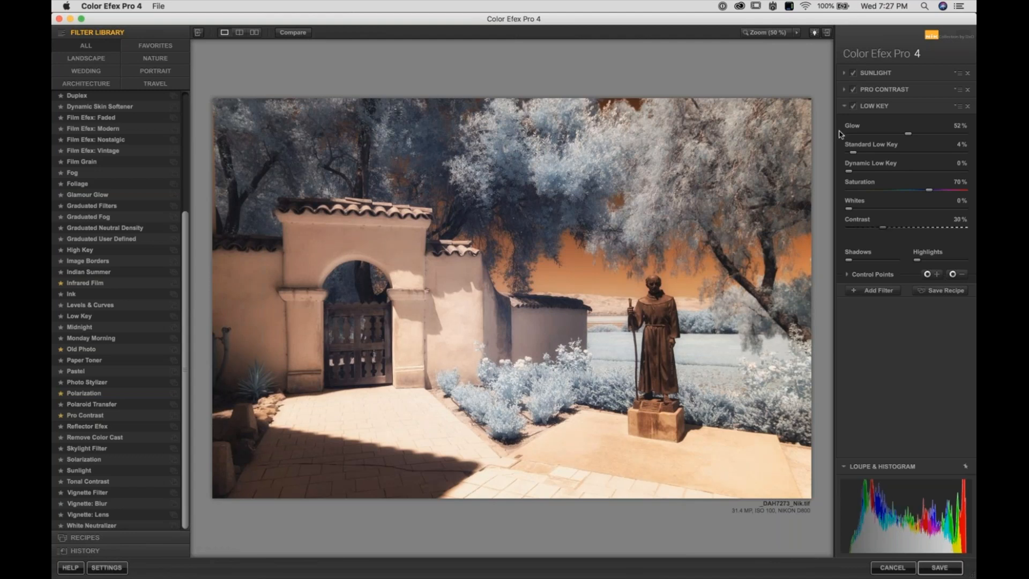
- Compare the photo with its original, and compare it with Low Key switched off and on
{"action": "left_click", "coordinate": [287, 33]}
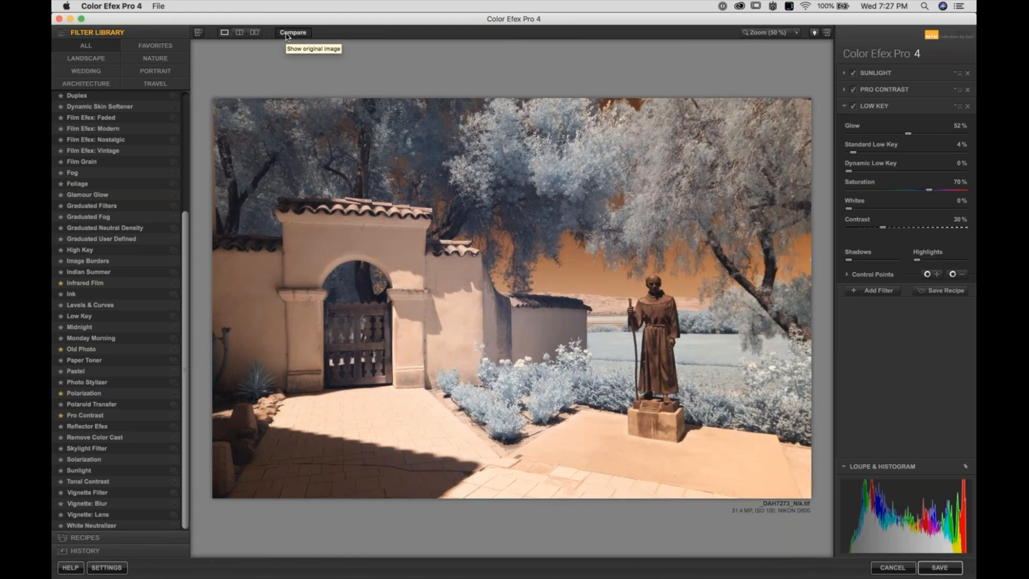
{"action": "left_click", "coordinate": [287, 33]}
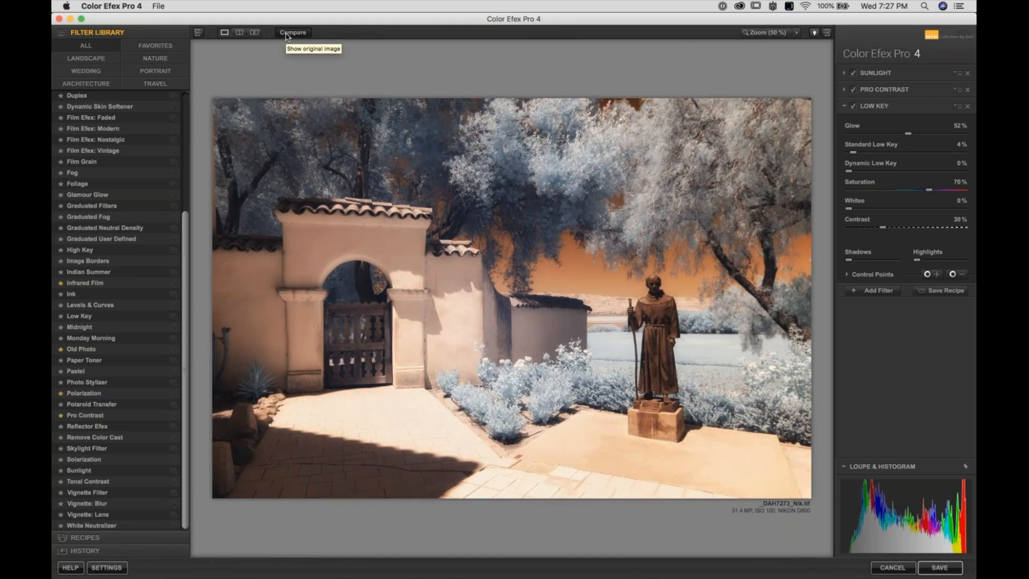
{"action": "left_click", "coordinate": [287, 33]}
{"action": "left_click", "coordinate": [287, 34]}
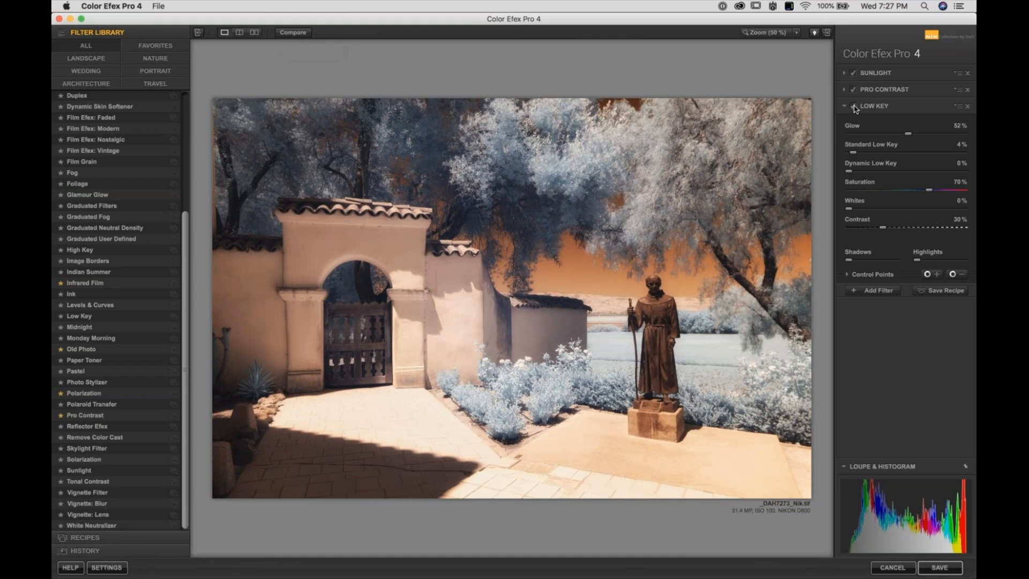
{"action": "left_click", "coordinate": [854, 106]}
{"action": "left_click", "coordinate": [854, 107]}
- Place four small subtractive Low Key control points down the statue from the chest to the top of its pedestal
{"action": "left_click", "coordinate": [953, 274]}
{"action": "left_click", "coordinate": [653, 301]}
{"action": "left_click_drag", "start_coordinate": [681, 305], "coordinate": [652, 407]}
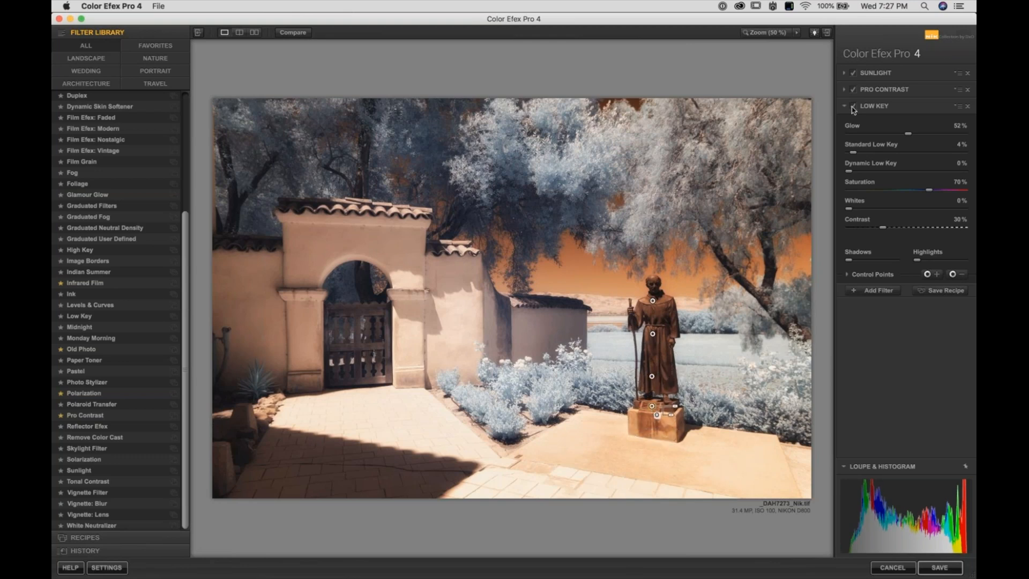
- Place small subtractive Sunlight control points down the statue from its head to its feet
{"action": "left_click", "coordinate": [885, 74]}
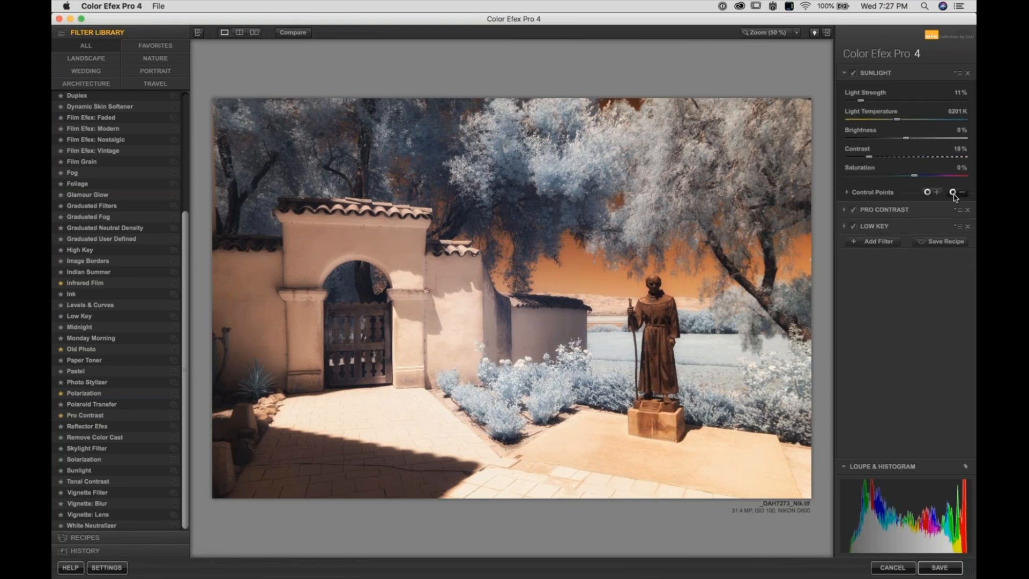
{"action": "left_click", "coordinate": [962, 193]}
{"action": "left_click", "coordinate": [651, 302]}
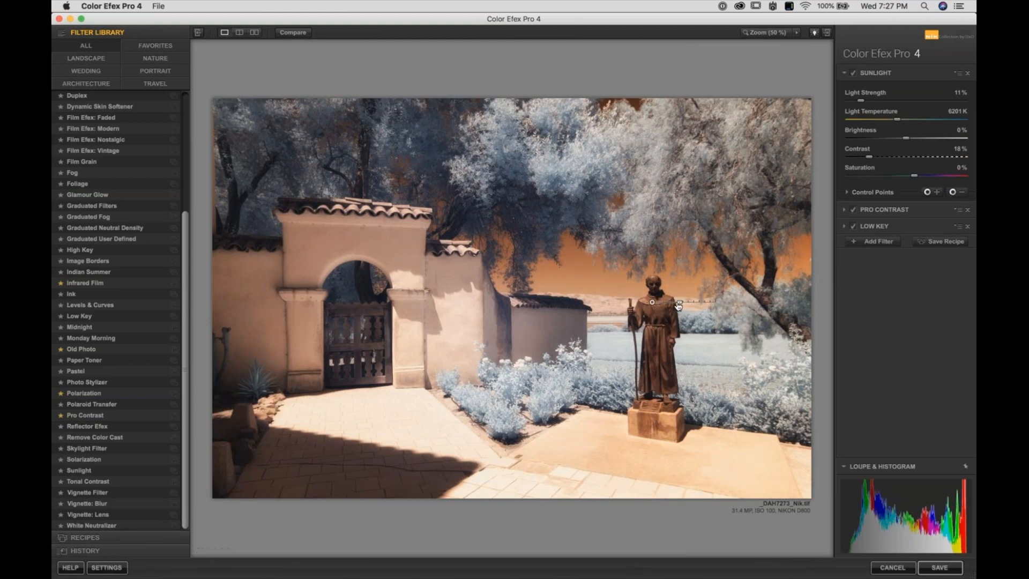
{"action": "mouse_move", "coordinate": [680, 303]}
{"action": "left_mouse_down"}
{"action": "mouse_move", "coordinate": [707, 304]}
{"action": "mouse_move", "coordinate": [676, 307]}
{"action": "left_mouse_up"}
{"action": "left_click", "coordinate": [967, 191]}
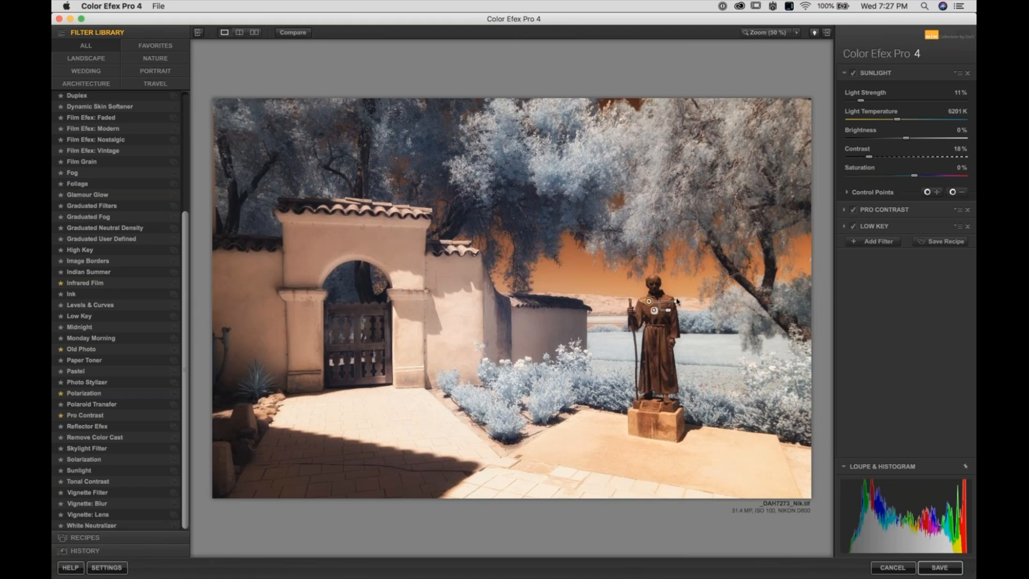
{"action": "left_click", "coordinate": [649, 301]}
{"action": "left_click_drag", "start_coordinate": [700, 302], "coordinate": [672, 303]}
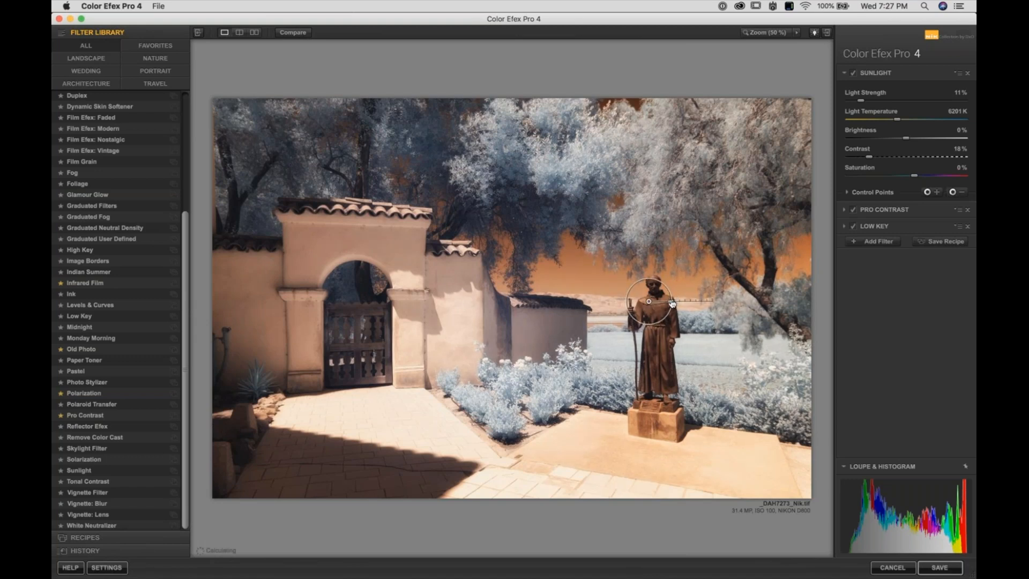
{"action": "mouse_move", "coordinate": [650, 303]}
{"action": "left_click_drag", "start_coordinate": [653, 306], "coordinate": [663, 383]}
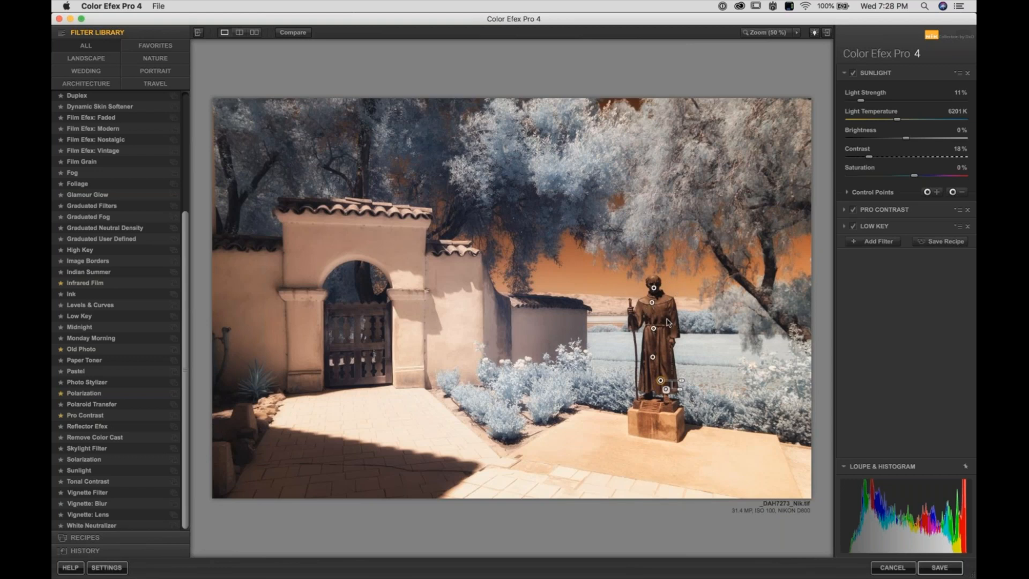
{"action": "mouse_move", "coordinate": [668, 311]}
- Add a Cross Balance filter after Low Key, keeping the Tungsten To Daylight (2) method
{"action": "left_click", "coordinate": [885, 242]}
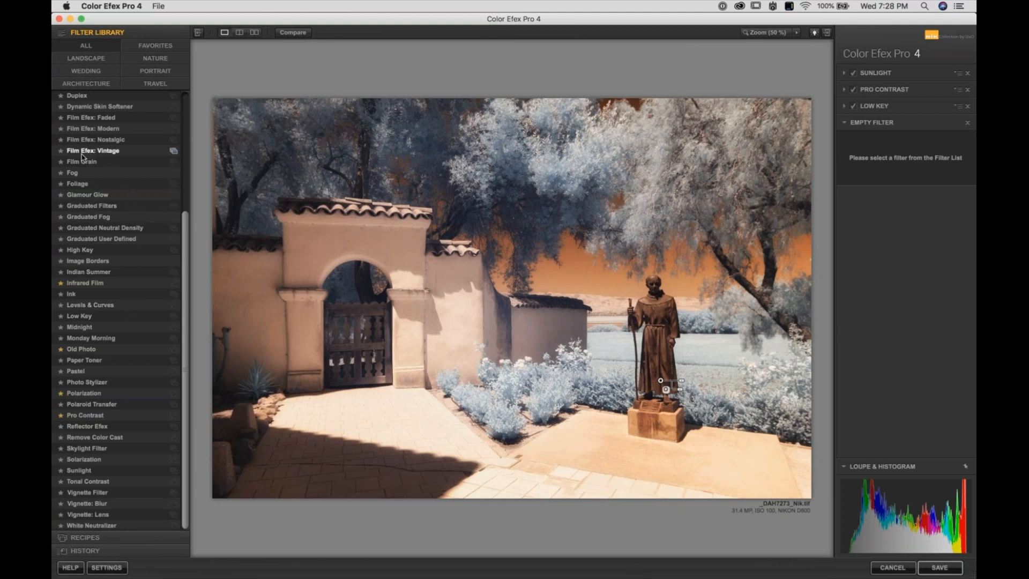
{"action": "scroll", "coordinate": [81, 156], "scroll_direction": "up", "scroll_amount": 8}
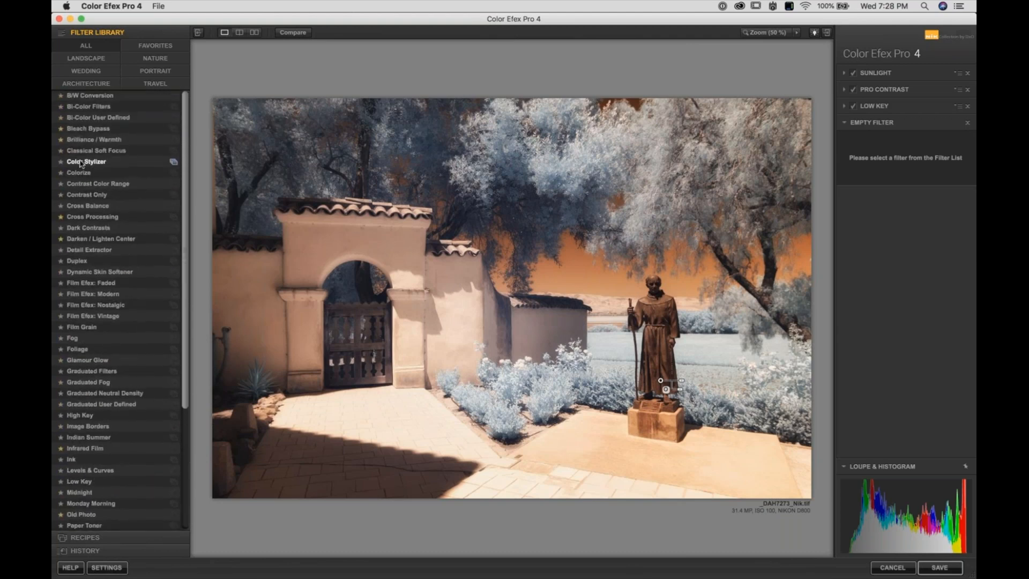
{"action": "left_click", "coordinate": [85, 208]}
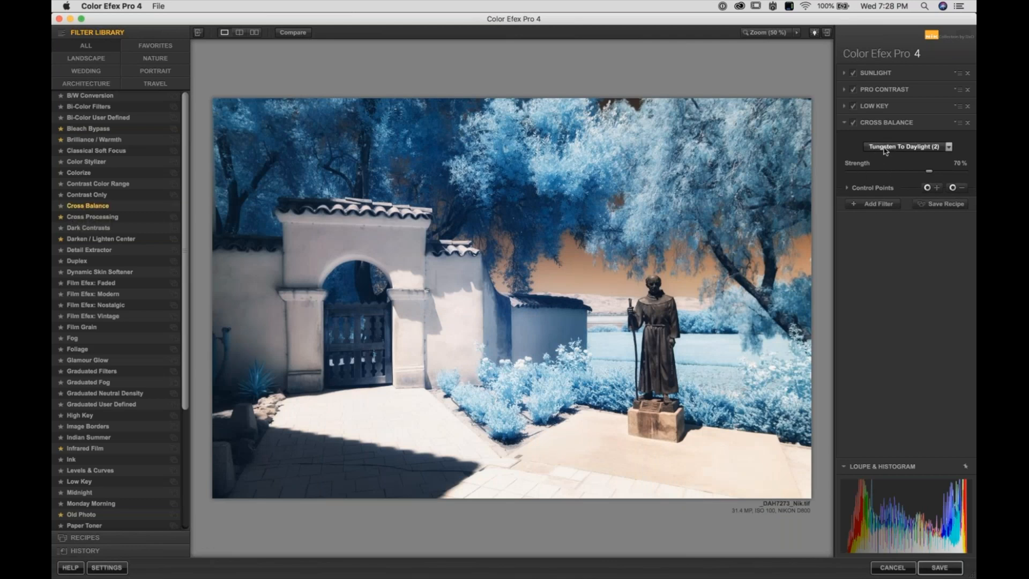
{"action": "left_click", "coordinate": [915, 150]}
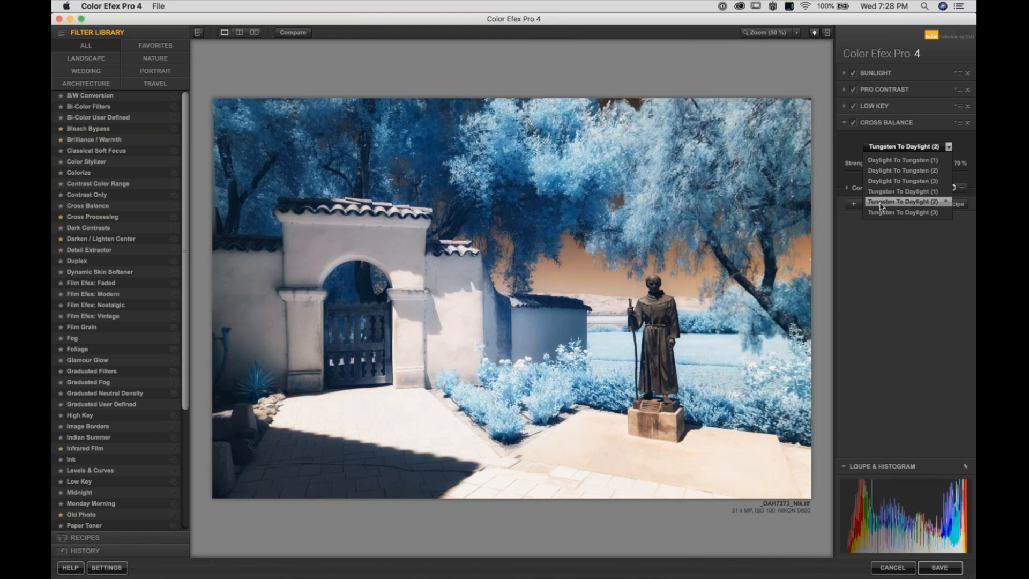
{"action": "left_click", "coordinate": [882, 202]}
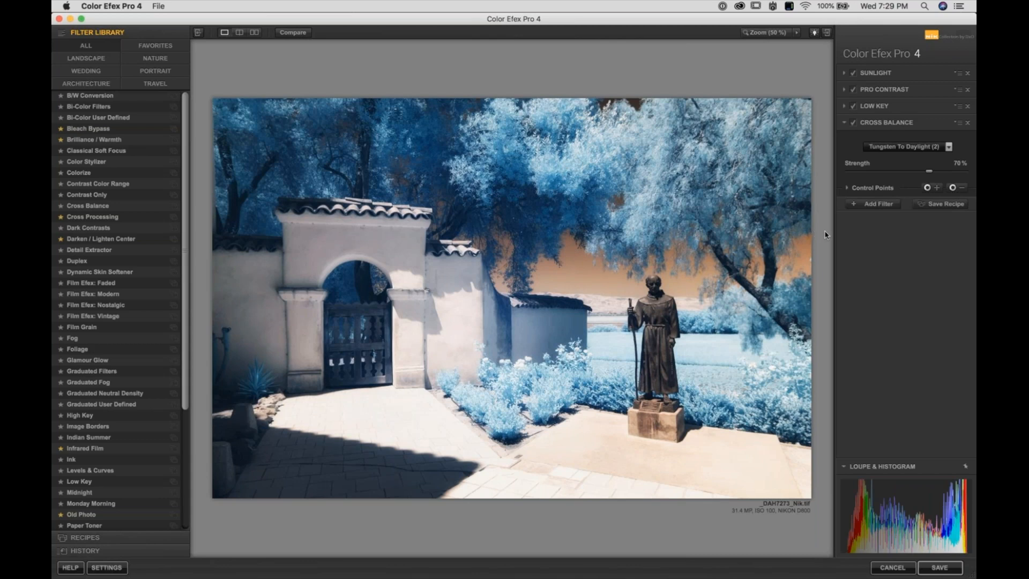
- Place a subtractive Cross Balance control point on the orange sky and enlarge its radius to cover most of the photo
{"action": "left_click", "coordinate": [955, 187]}
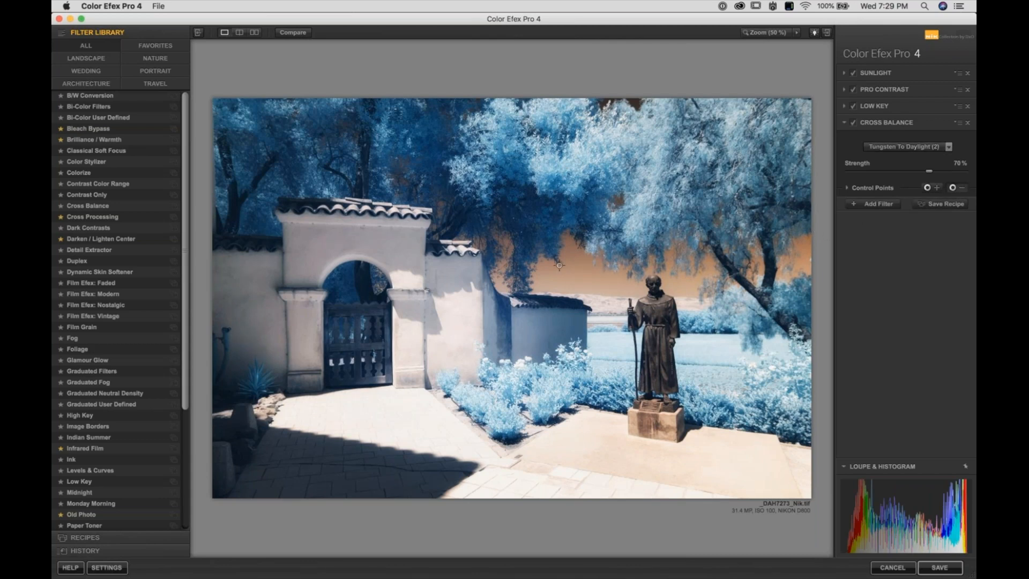
{"action": "left_click", "coordinate": [576, 257]}
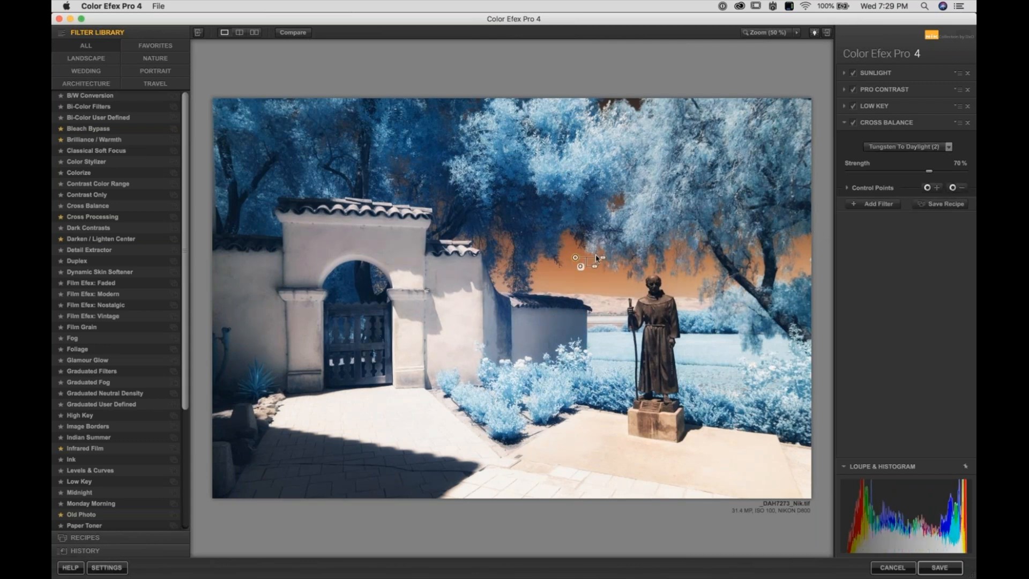
{"action": "left_click_drag", "start_coordinate": [603, 261], "coordinate": [735, 253]}
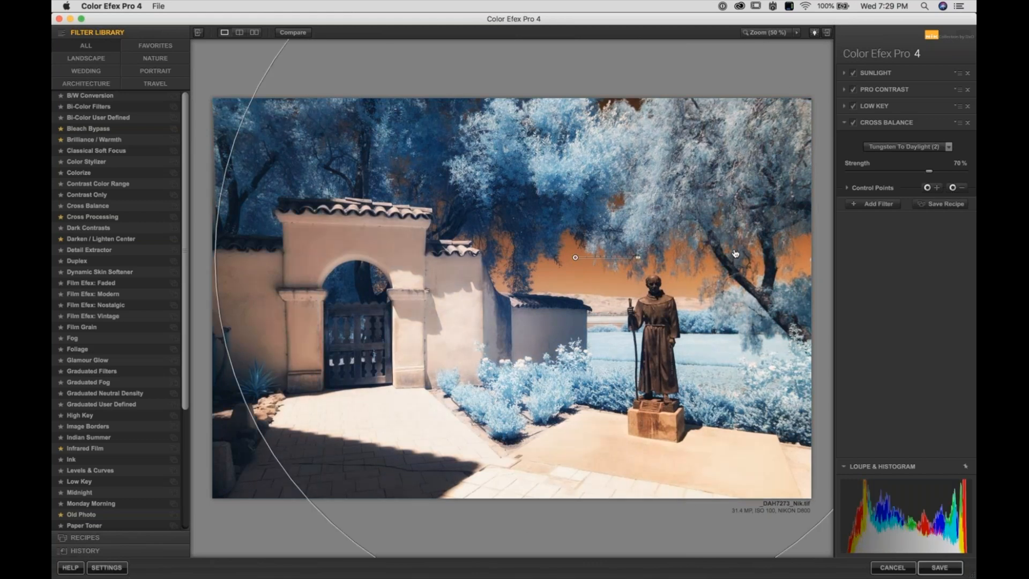
- Place subtractive Cross Balance control points on the paving before the gate and below the statue, enlarging the radius of each
{"action": "left_click", "coordinate": [954, 187]}
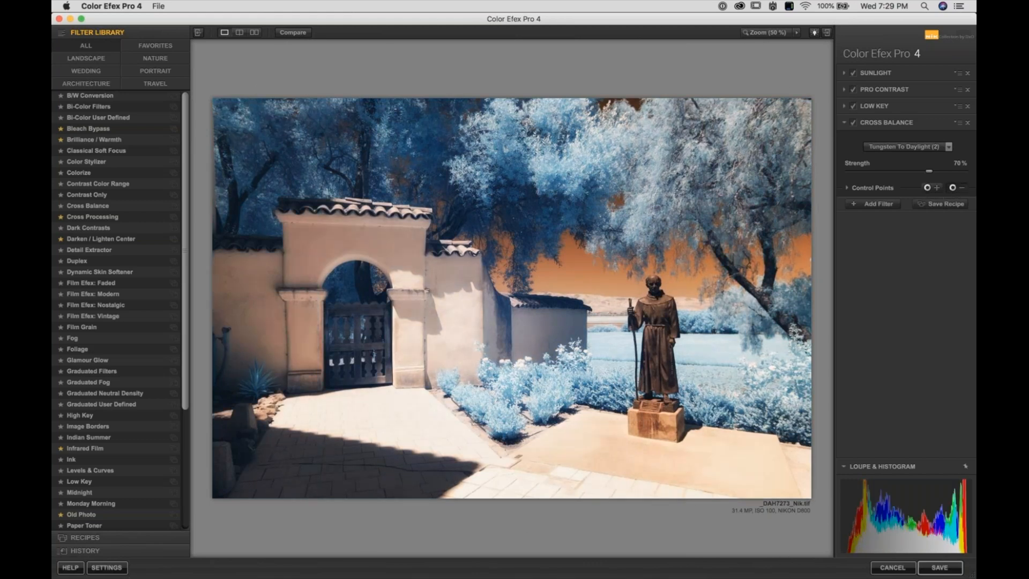
{"action": "left_click", "coordinate": [390, 425]}
{"action": "mouse_move", "coordinate": [419, 429]}
{"action": "left_mouse_down"}
{"action": "mouse_move", "coordinate": [455, 427]}
{"action": "mouse_move", "coordinate": [438, 426]}
{"action": "left_mouse_up"}
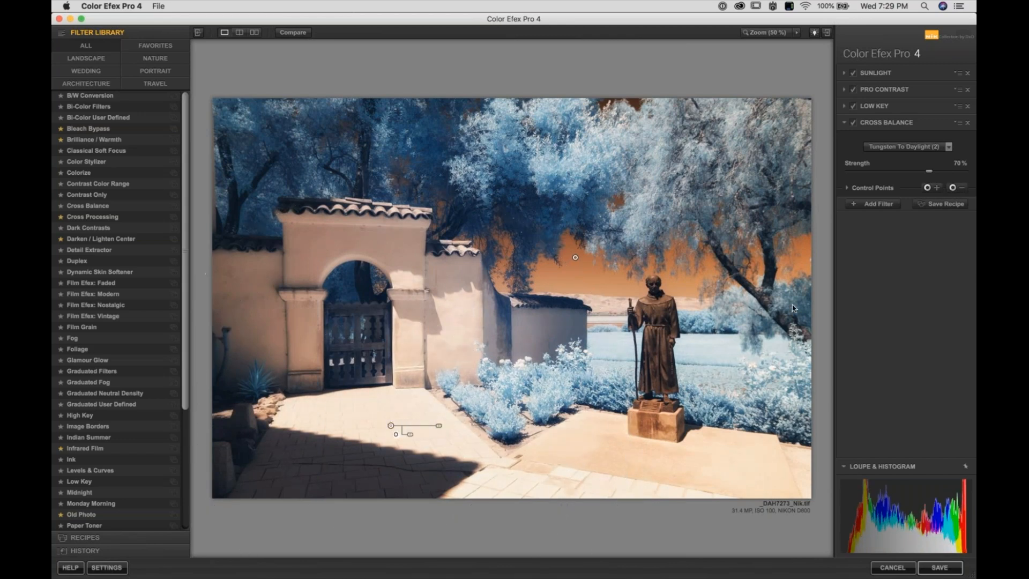
{"action": "left_click", "coordinate": [954, 187]}
{"action": "left_click", "coordinate": [598, 466]}
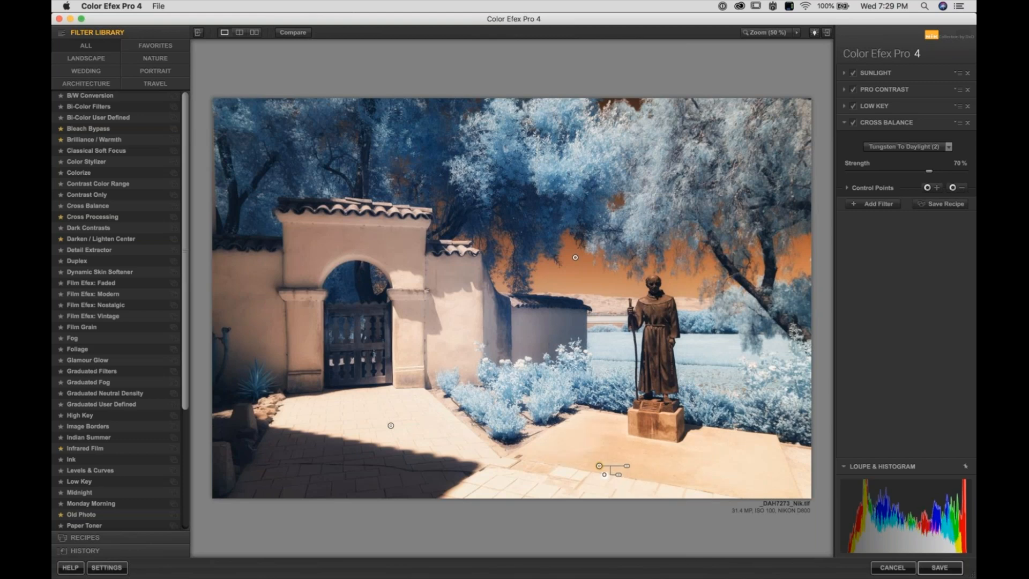
{"action": "left_click_drag", "start_coordinate": [627, 466], "coordinate": [646, 466]}
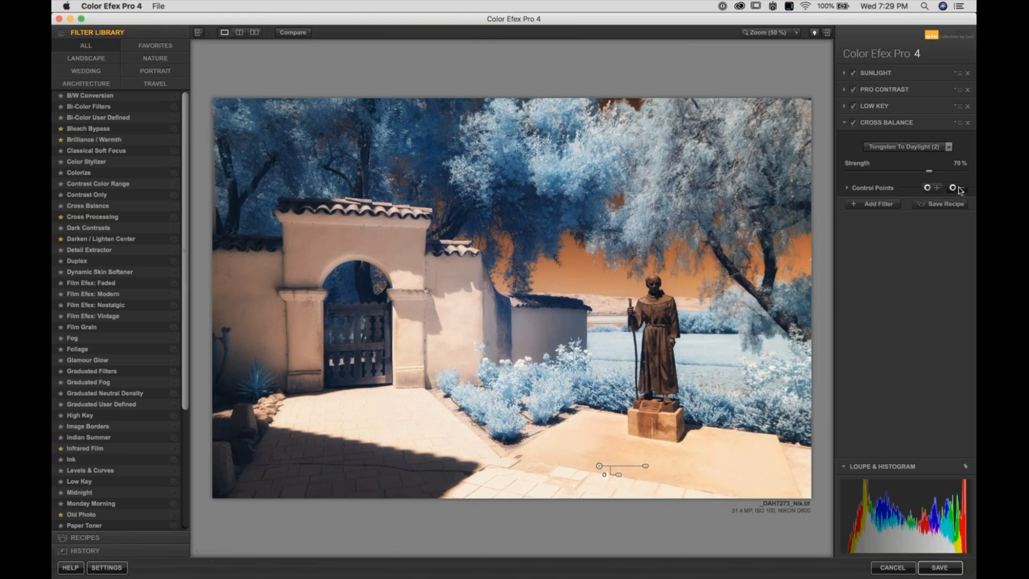
- Place an additive Cross Balance control point on the pale tree foliage above the orange sky and enlarge its radius
{"action": "left_click", "coordinate": [932, 190]}
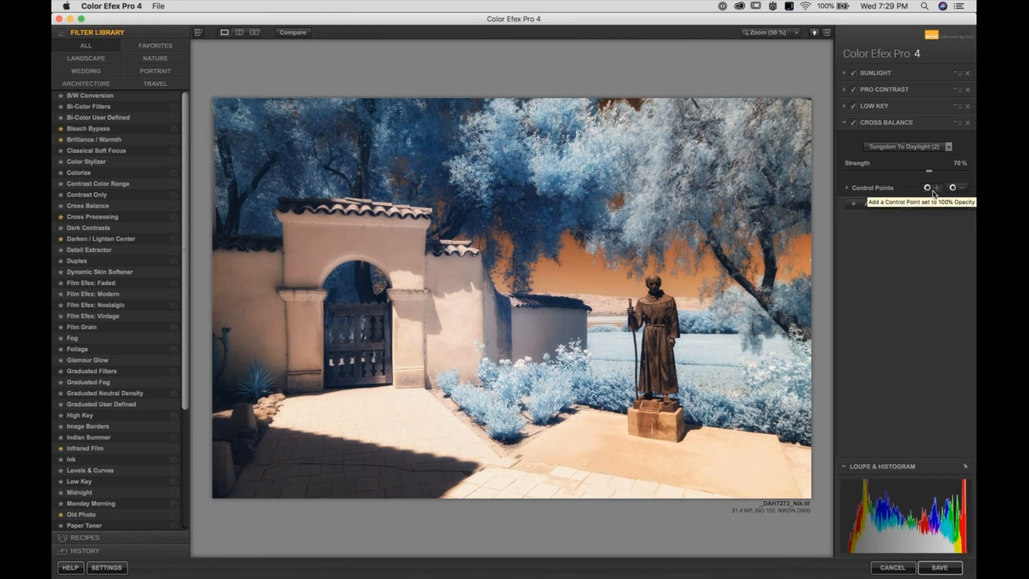
{"action": "left_click", "coordinate": [603, 144]}
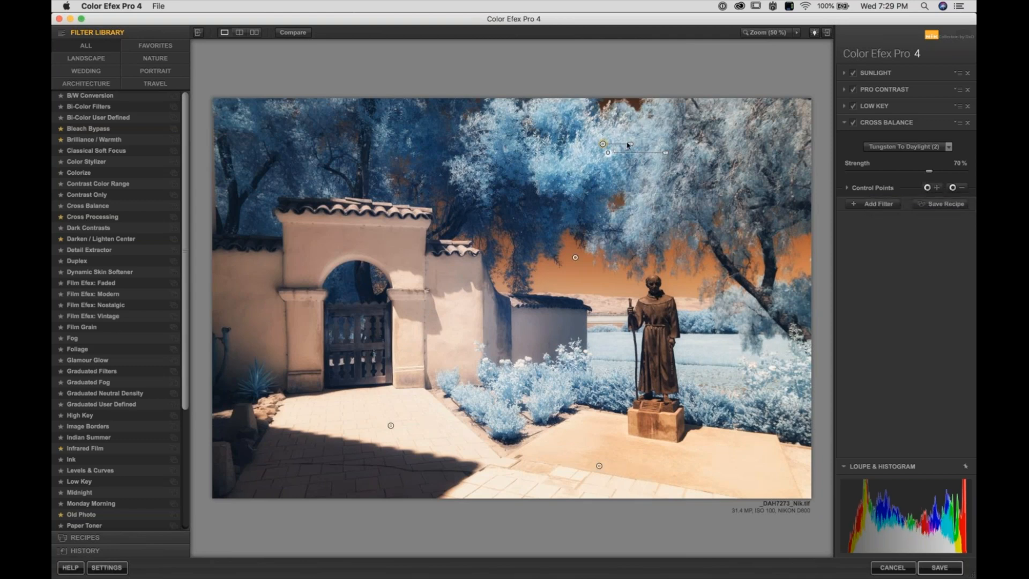
{"action": "left_click_drag", "start_coordinate": [628, 144], "coordinate": [643, 144]}
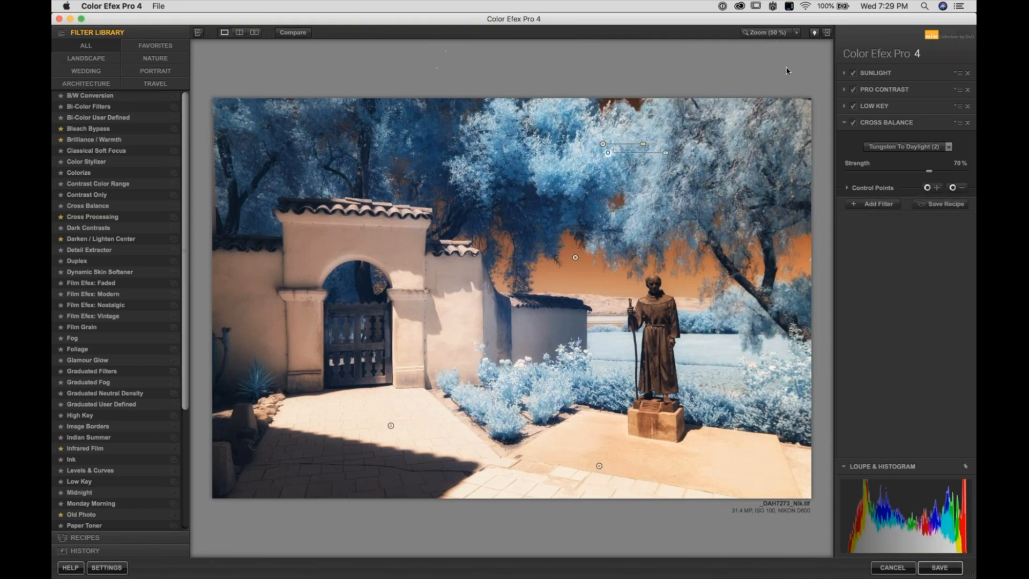
- Toggle the Cross Balance filter off and on twice to compare its effect on the photo
{"action": "left_click", "coordinate": [854, 123]}
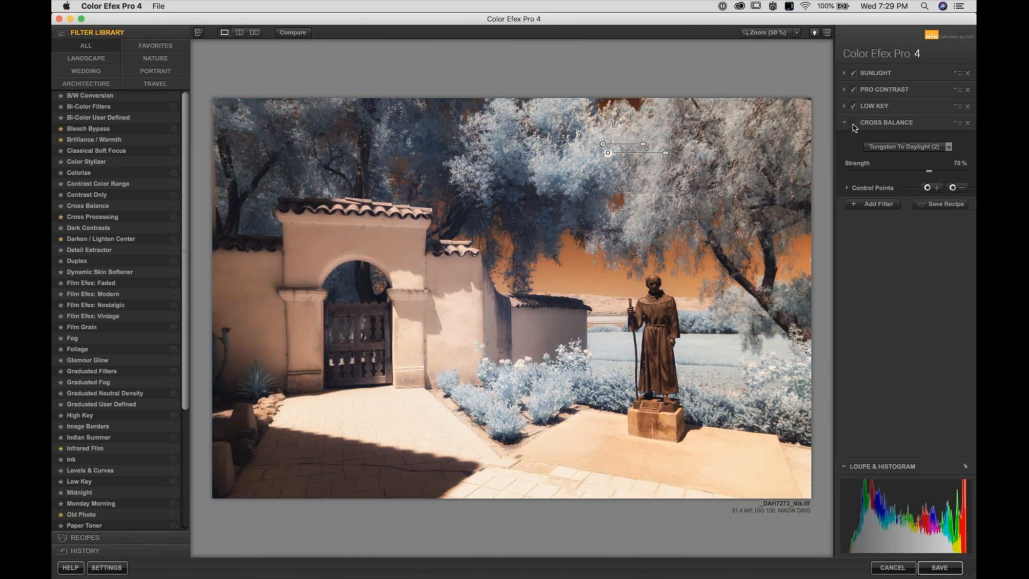
{"action": "left_click", "coordinate": [854, 123]}
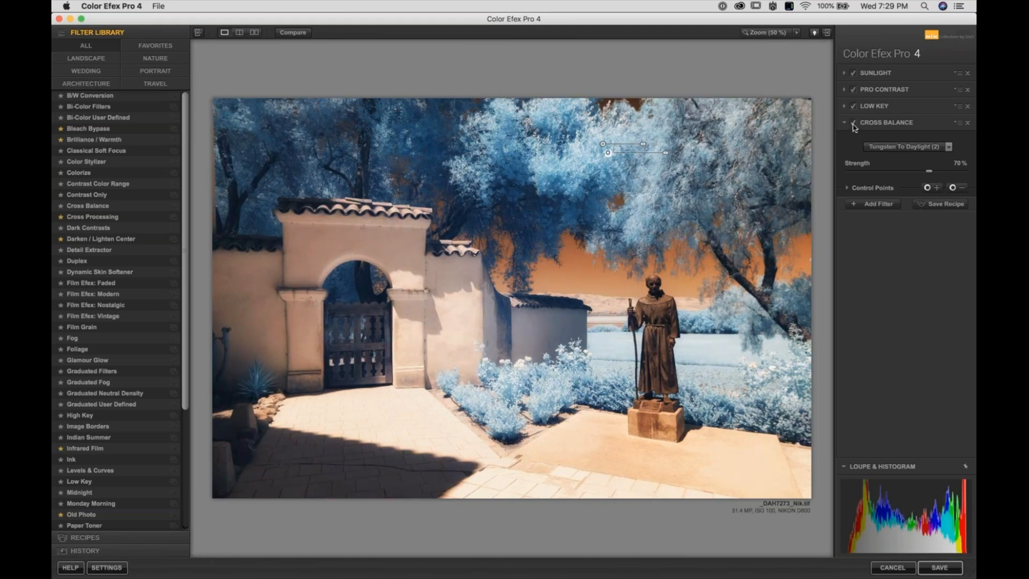
{"action": "left_click", "coordinate": [854, 123]}
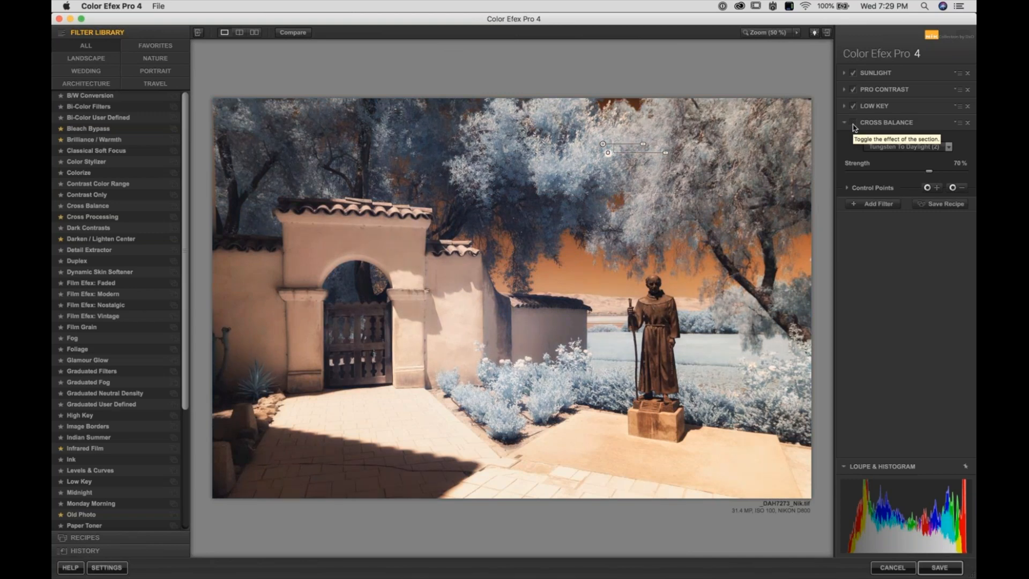
{"action": "left_click", "coordinate": [854, 124]}
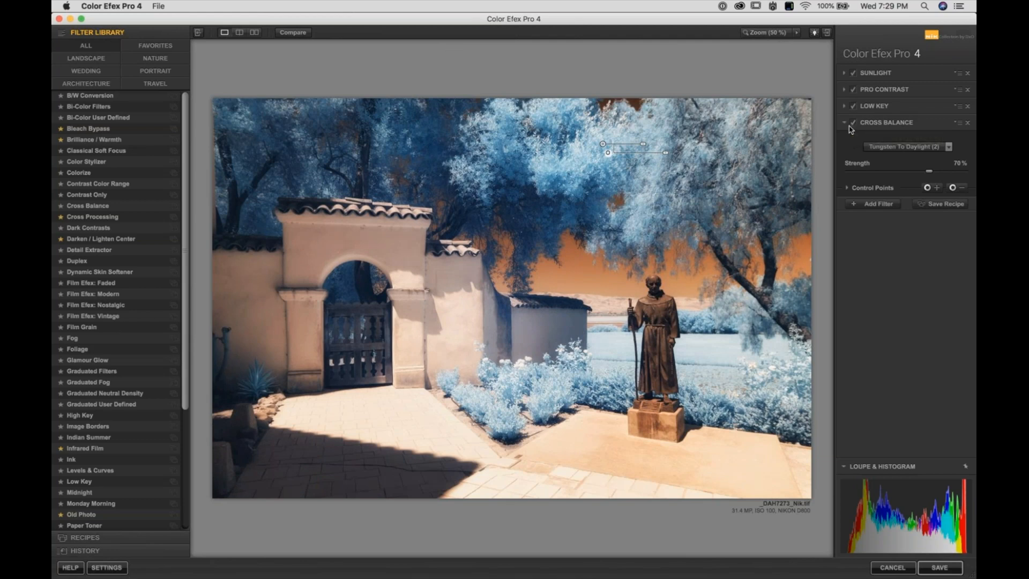
- Expand the Cross Balance control point list and display the selection masks of all its control points
{"action": "left_click", "coordinate": [848, 189]}
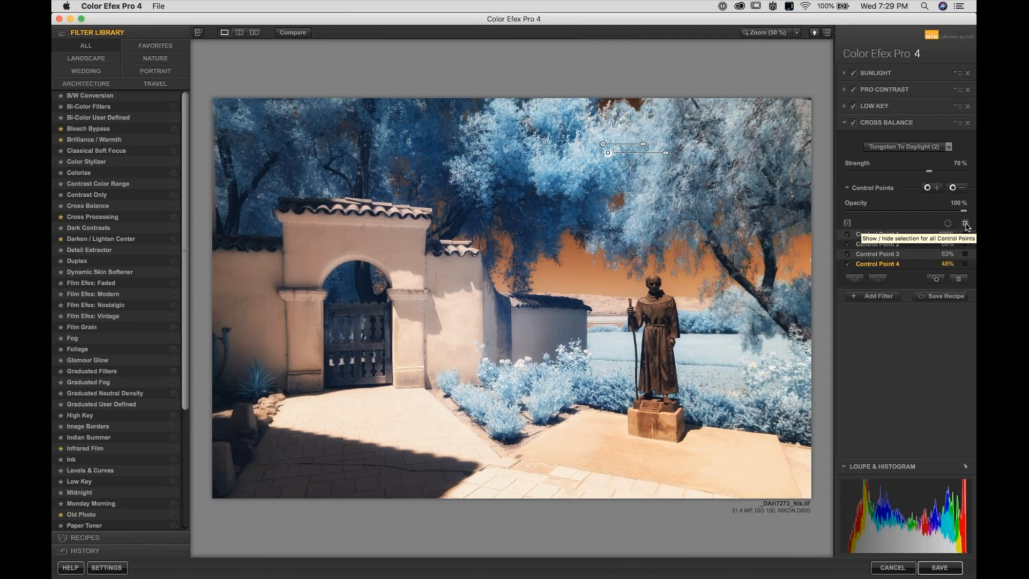
{"action": "left_click", "coordinate": [870, 189]}
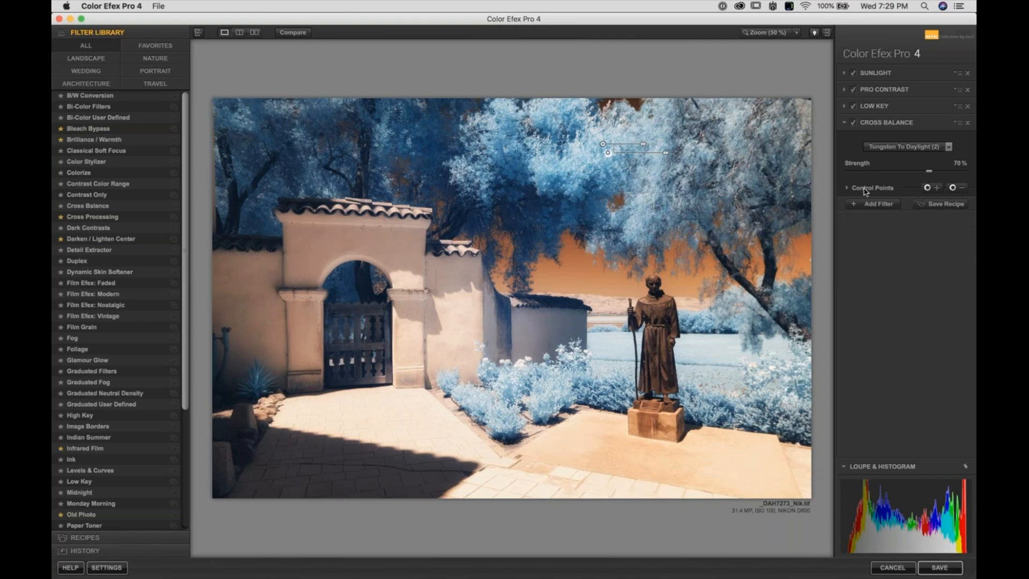
{"action": "left_click", "coordinate": [866, 191]}
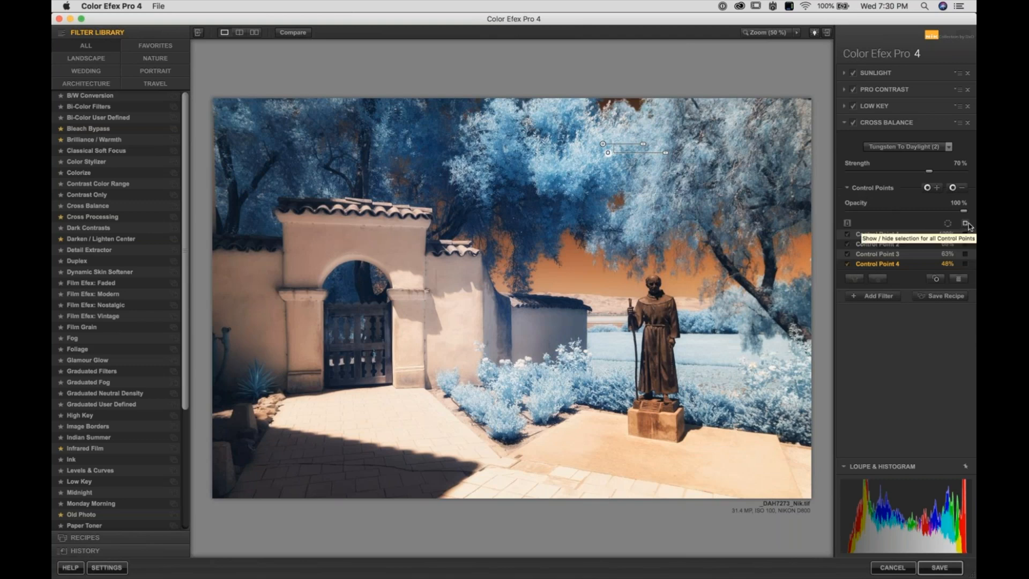
{"action": "left_click", "coordinate": [966, 224]}
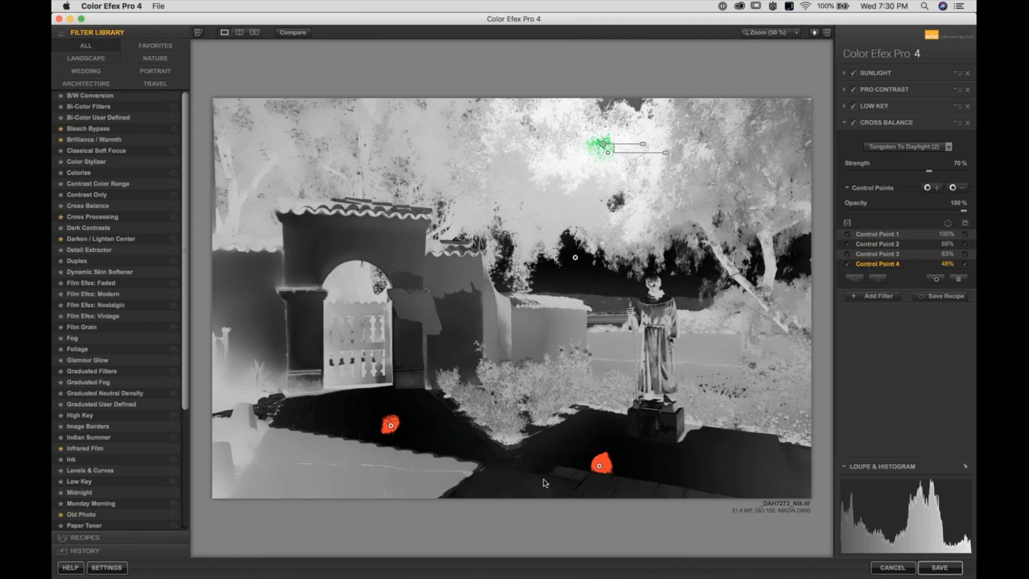
- Place a subtractive Cross Balance control point on the wall above the gate arch, display its mask and enlarge its radius to 69%
{"action": "left_click", "coordinate": [953, 188]}
{"action": "left_click", "coordinate": [373, 248]}
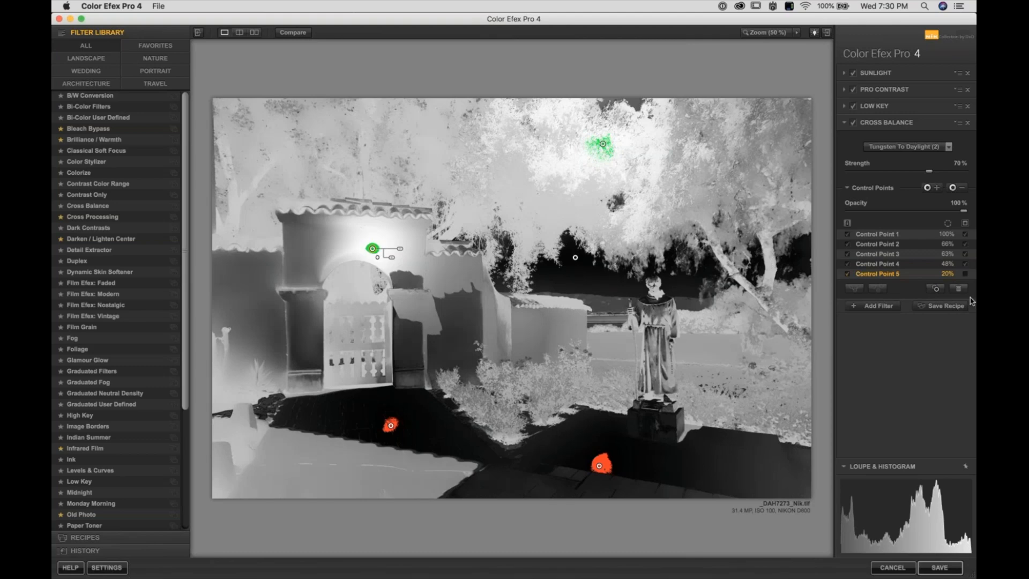
{"action": "left_click", "coordinate": [965, 274]}
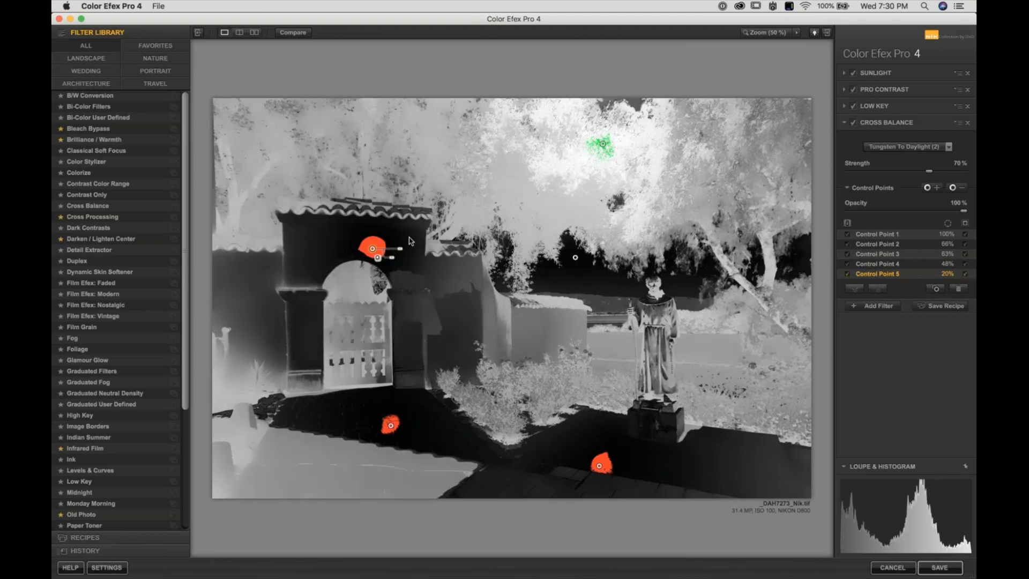
{"action": "left_click_drag", "start_coordinate": [401, 251], "coordinate": [427, 250]}
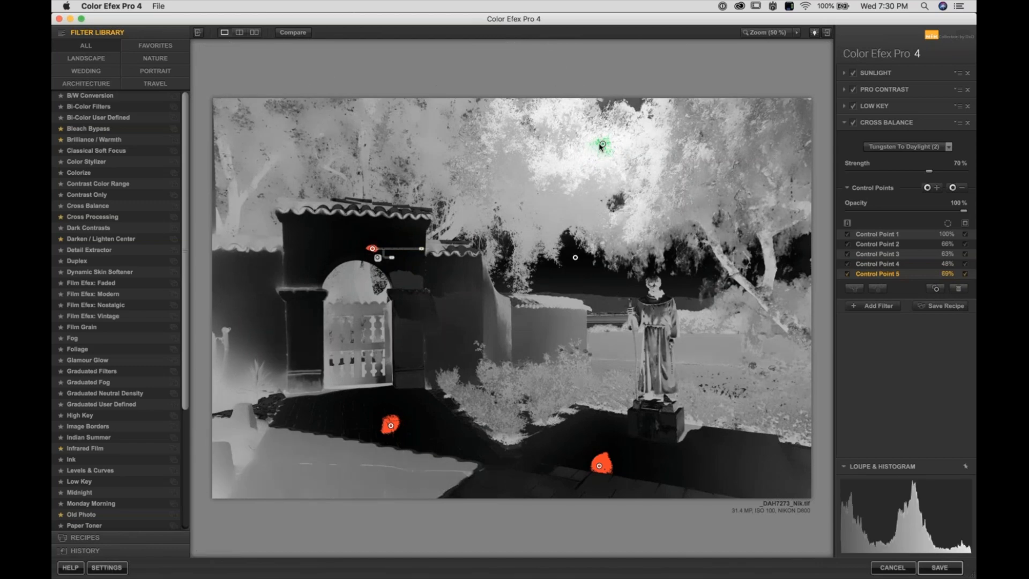
- Duplicate the foliage control point onto the right tree, the dark trees above the gate and the upper-left trees, and hide all masks
{"action": "left_click_drag", "start_coordinate": [601, 146], "coordinate": [727, 140]}
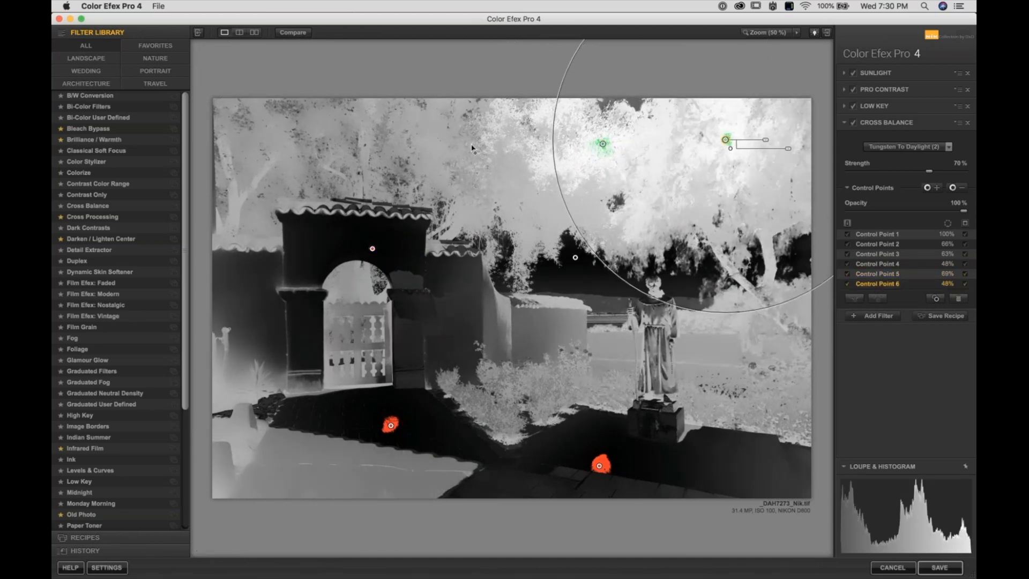
{"action": "left_click_drag", "start_coordinate": [471, 148], "coordinate": [268, 127]}
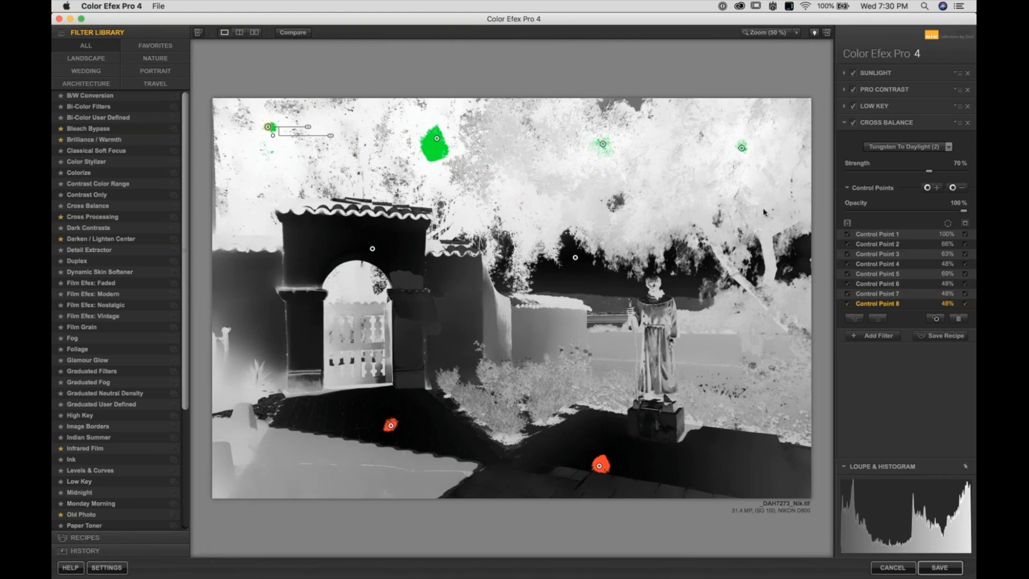
{"action": "left_click", "coordinate": [965, 224]}
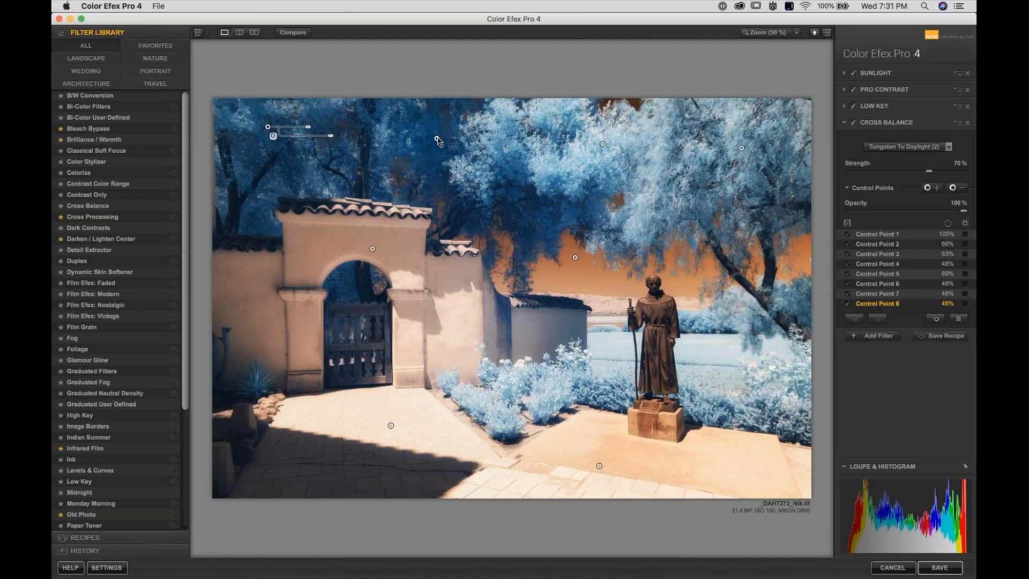
- Delete the Cross Balance control point on the dark foliage above the gate roof
{"action": "left_click", "coordinate": [438, 142]}
{"action": "left_click_drag", "start_coordinate": [439, 145], "coordinate": [434, 157]}
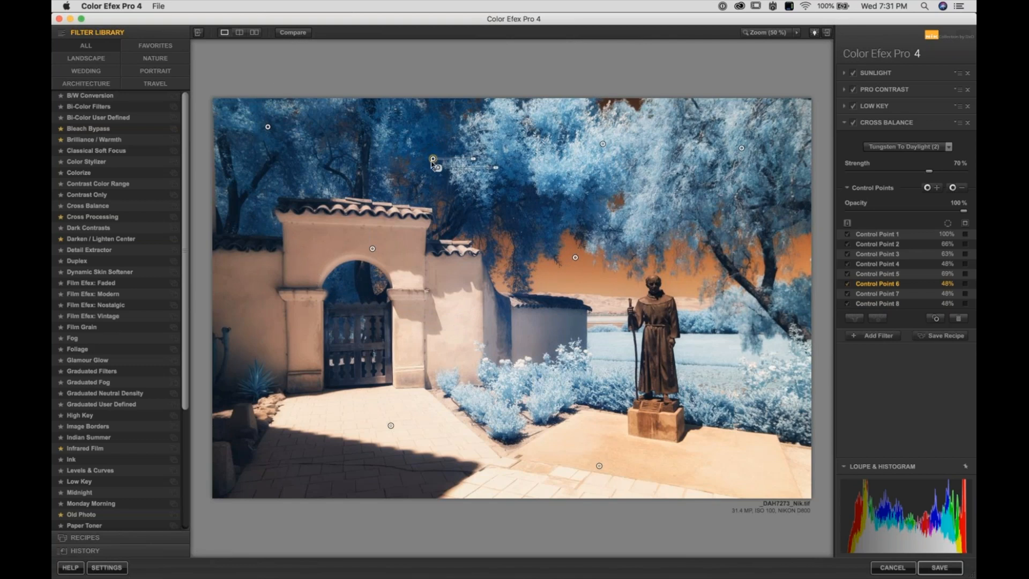
{"action": "key", "text": "Delete"}
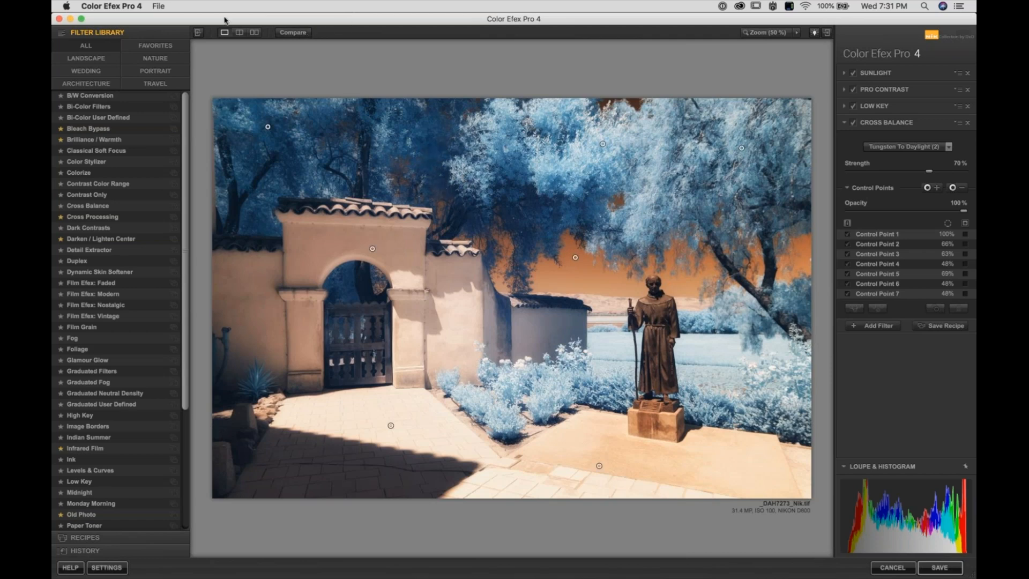
- Compare the photo with the original, set the Cross Balance strength to 40%, and check the filter off and on
{"action": "left_click", "coordinate": [292, 33]}
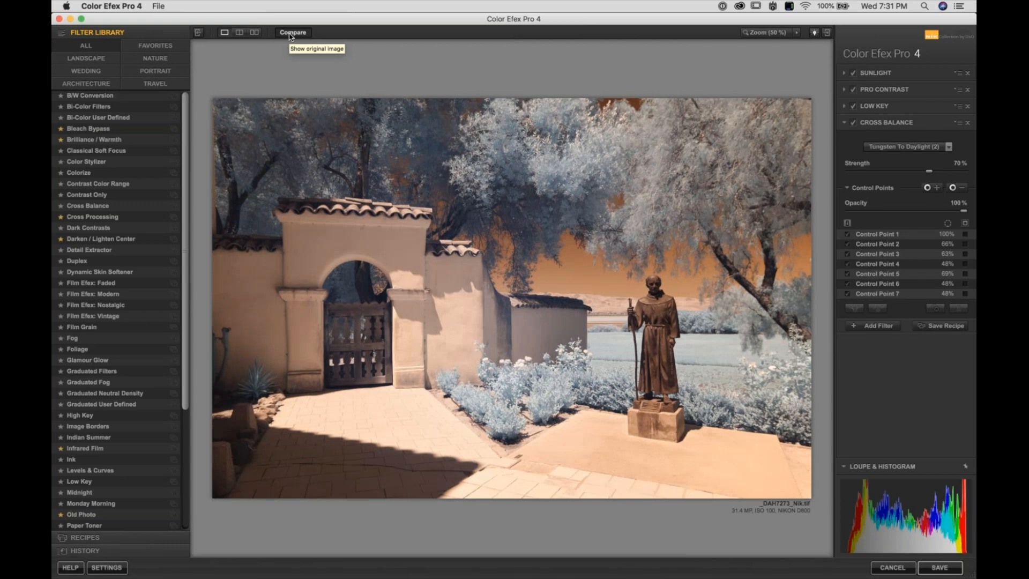
{"action": "left_click", "coordinate": [289, 36]}
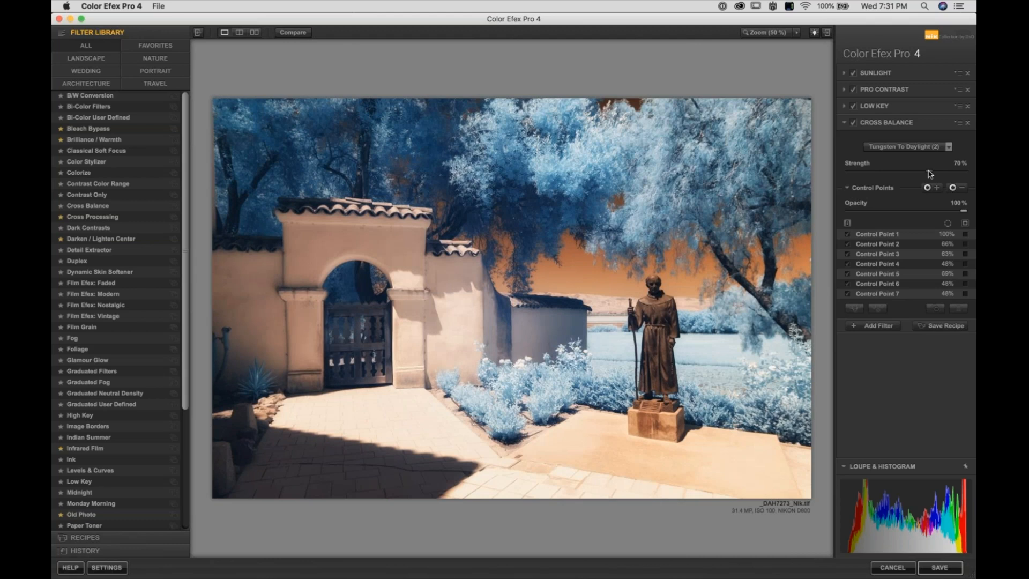
{"action": "left_click_drag", "start_coordinate": [930, 172], "coordinate": [896, 176]}
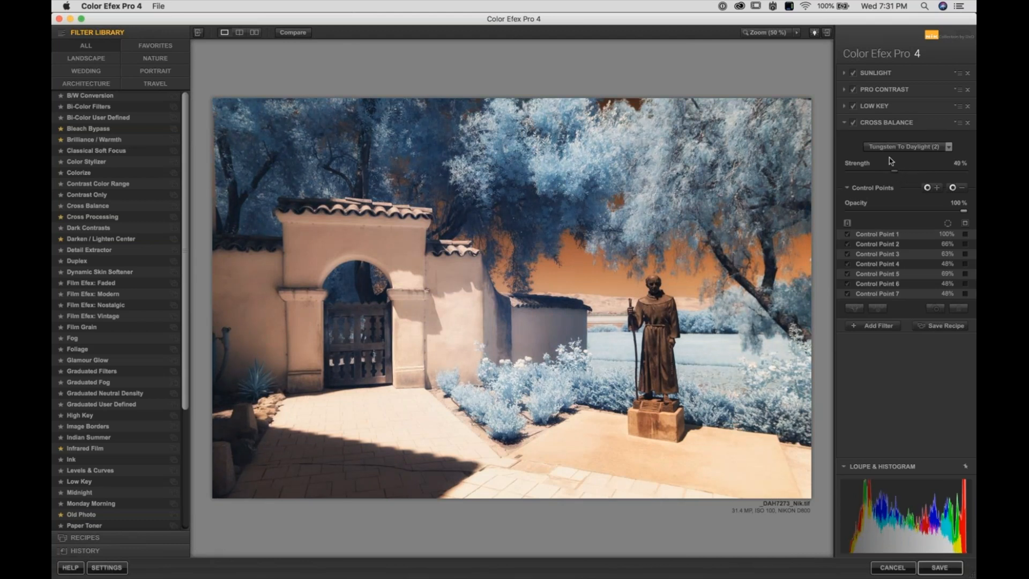
{"action": "left_click", "coordinate": [853, 124]}
{"action": "left_click", "coordinate": [853, 124]}
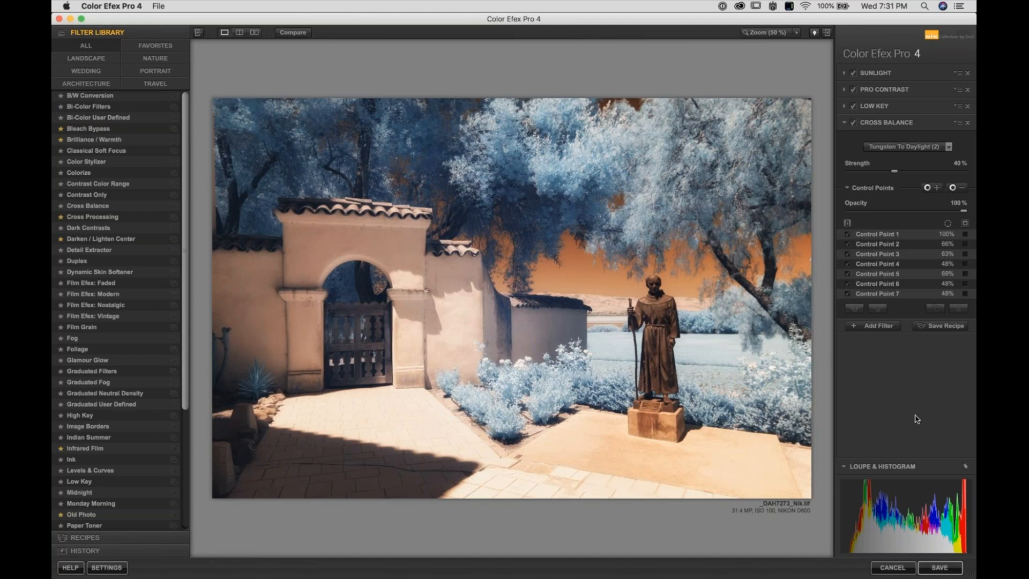
- Save the Color Efex Pro edit and open the resulting _DAH7273_Nik.tif in DxO PhotoLab
{"action": "left_click", "coordinate": [939, 568]}
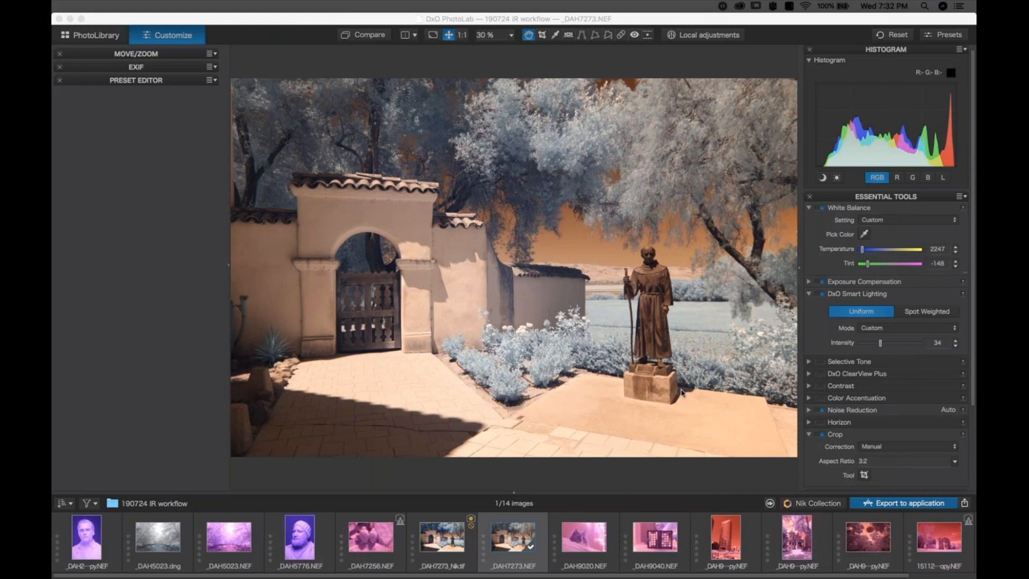
{"action": "left_click", "coordinate": [440, 550]}
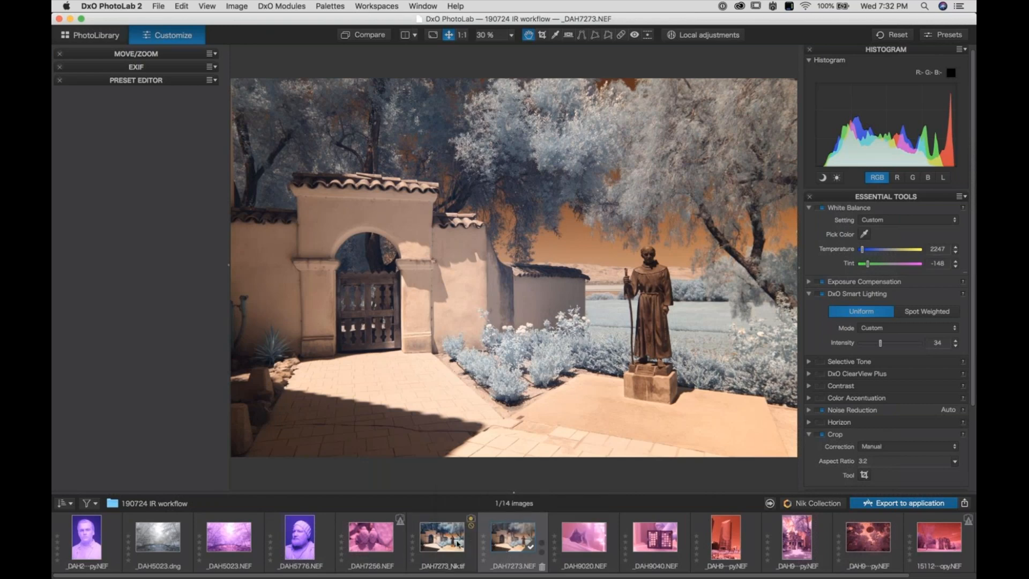
{"action": "left_click", "coordinate": [446, 543]}
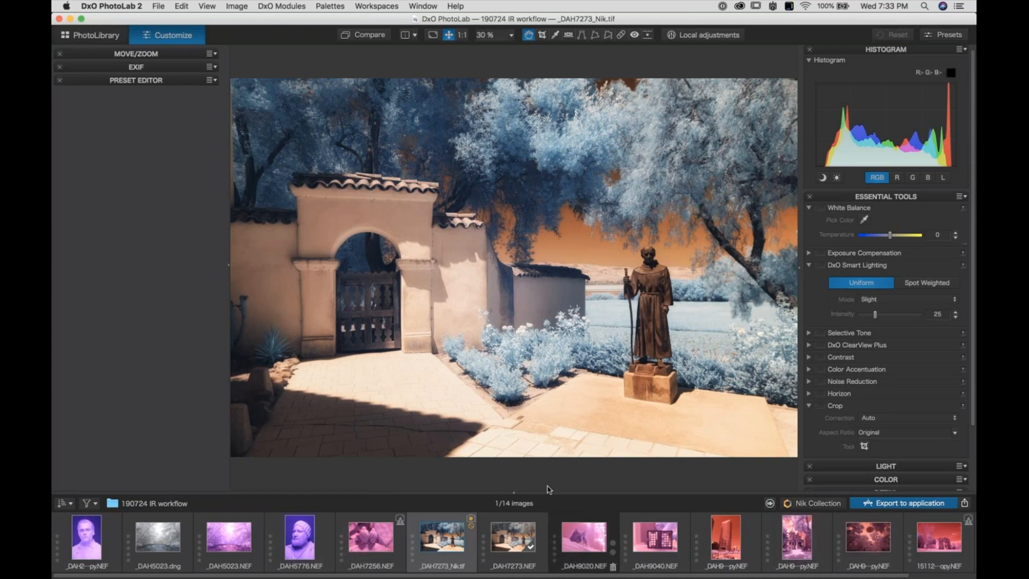
- Compare _DAH7273.NEF with _DAH7273_Nik.tif and open the TIFF in Silver Efex Pro 2
{"action": "left_click", "coordinate": [509, 535]}
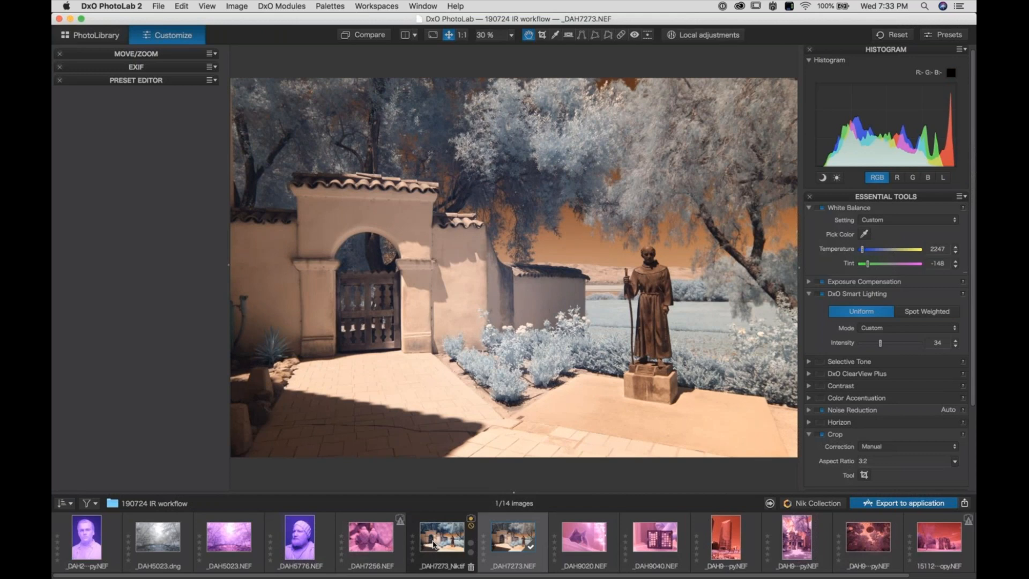
{"action": "left_click", "coordinate": [434, 544]}
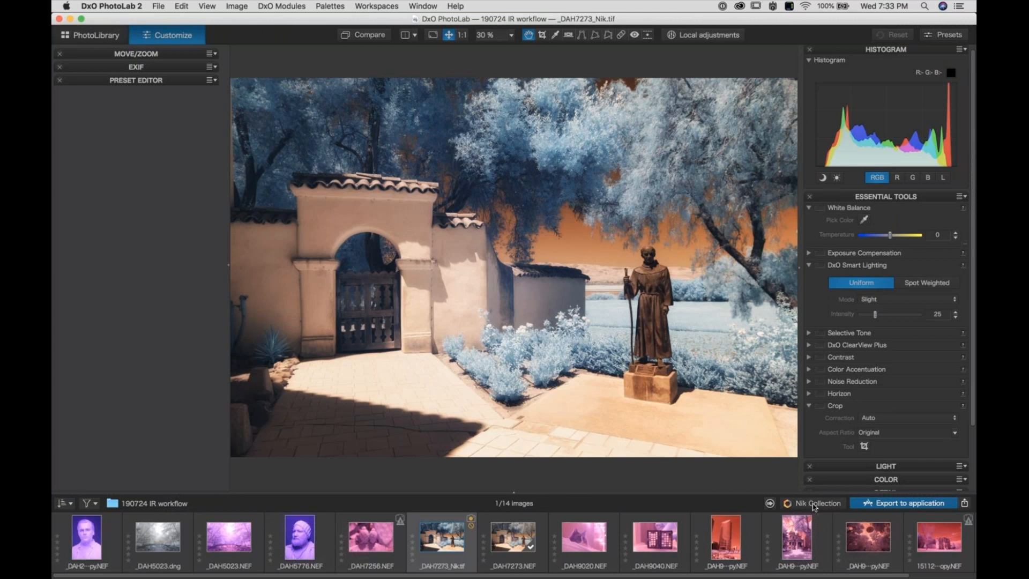
{"action": "left_click", "coordinate": [815, 505]}
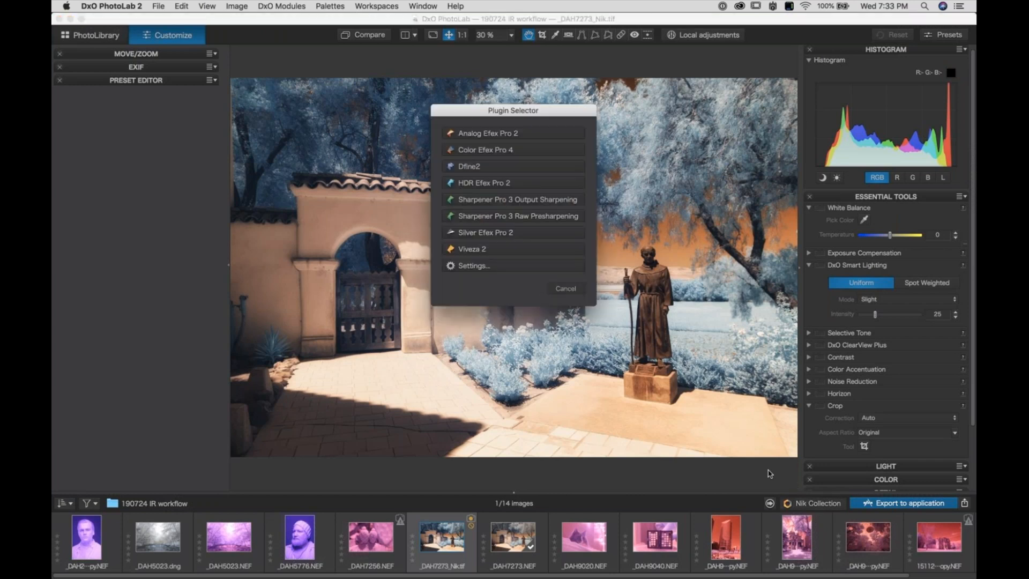
{"action": "left_click", "coordinate": [494, 234]}
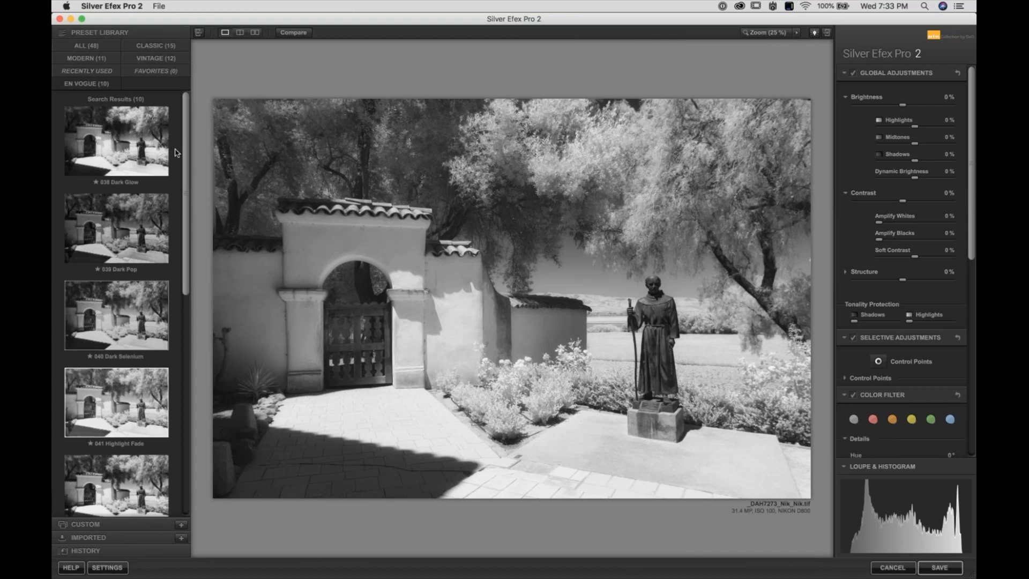
- Browse the full preset library and apply the Dark Glow preset from the En Vogue category
{"action": "left_click", "coordinate": [85, 47]}
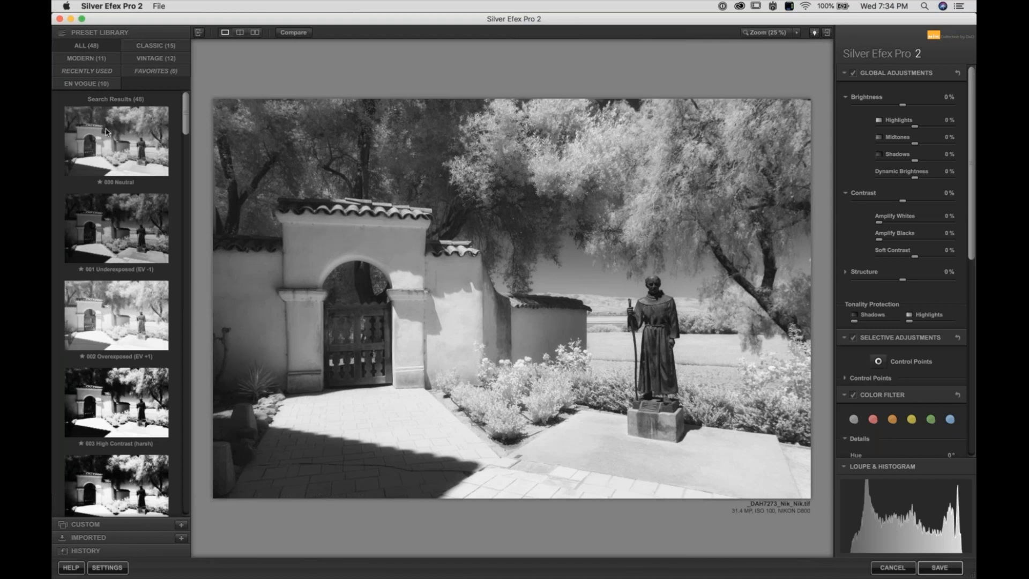
{"action": "left_click", "coordinate": [70, 84]}
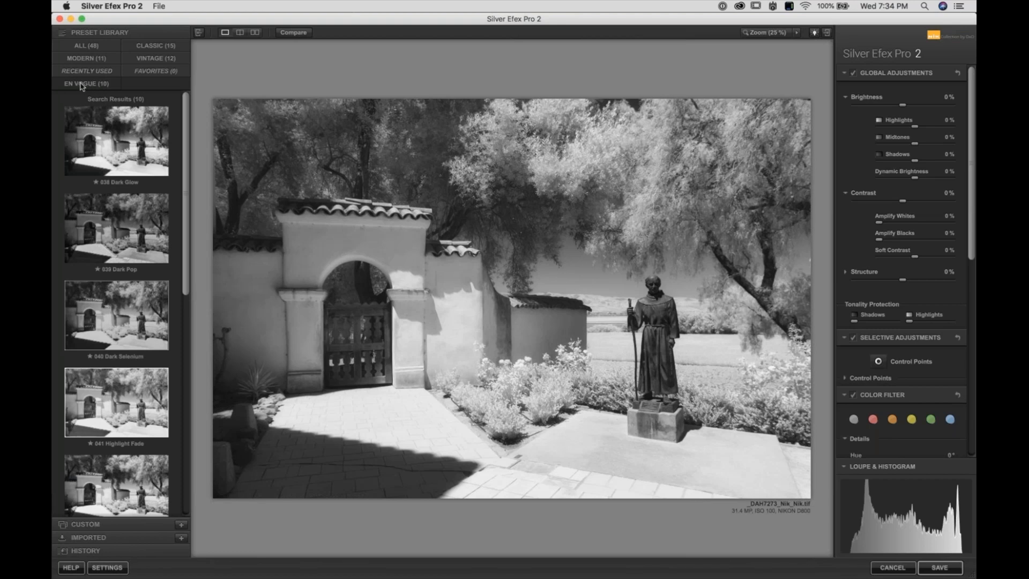
{"action": "left_click", "coordinate": [113, 155]}
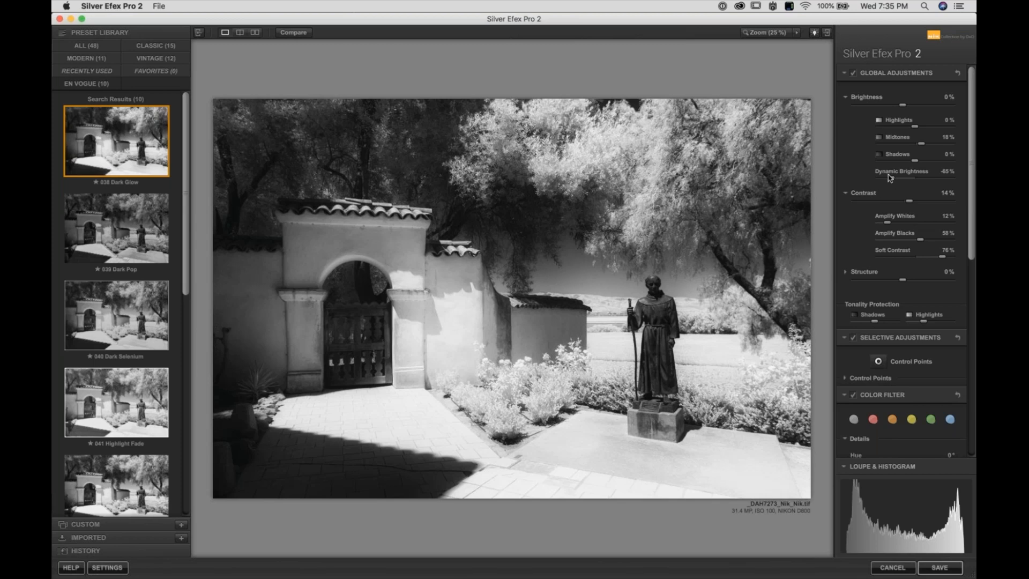
- Collapse the Brightness, Contrast, Selective Adjustments, Color Filter and Finishing Adjustments sections
{"action": "left_click", "coordinate": [859, 97]}
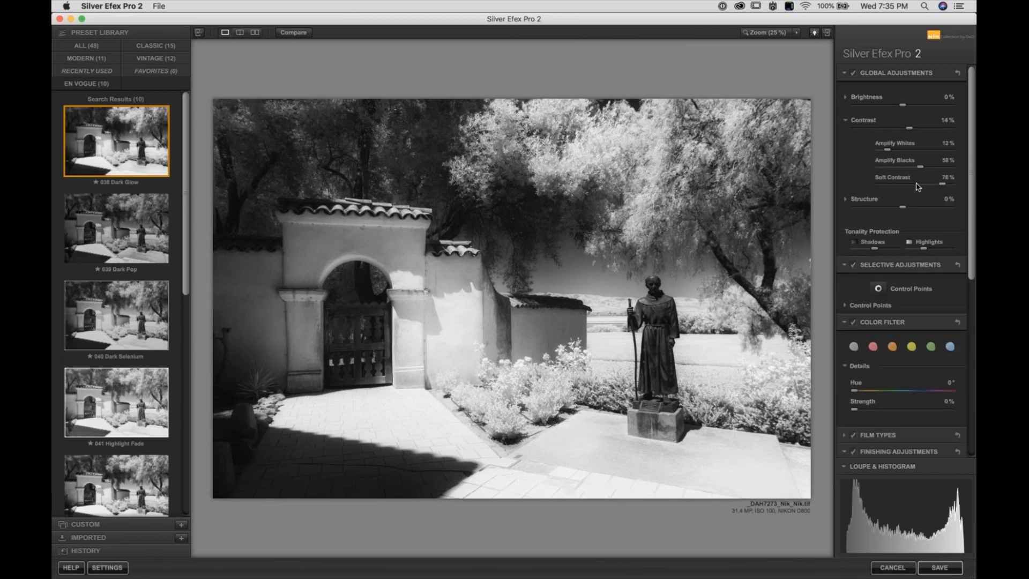
{"action": "left_click", "coordinate": [859, 120]}
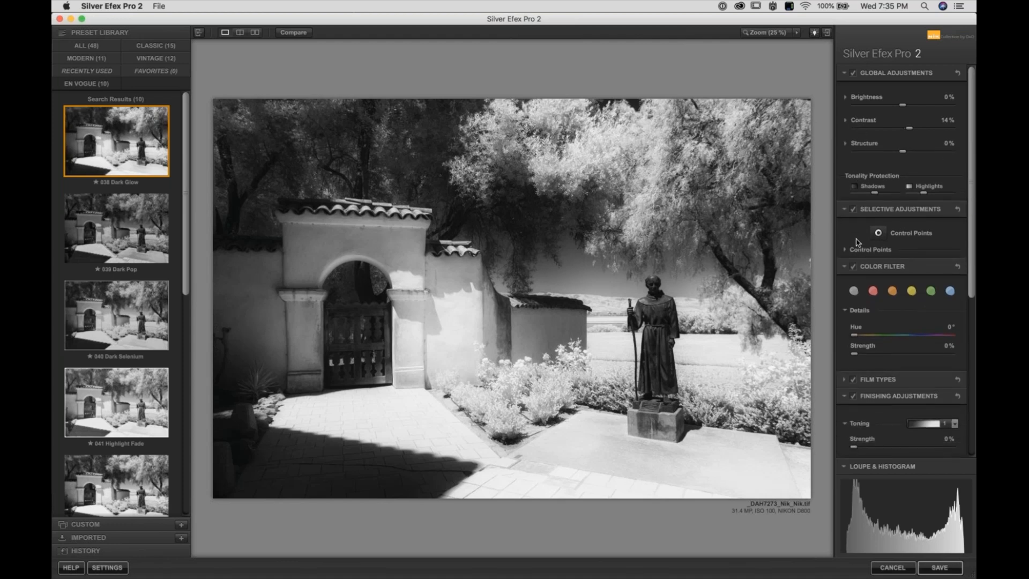
{"action": "left_click", "coordinate": [863, 211]}
{"action": "left_click", "coordinate": [866, 228]}
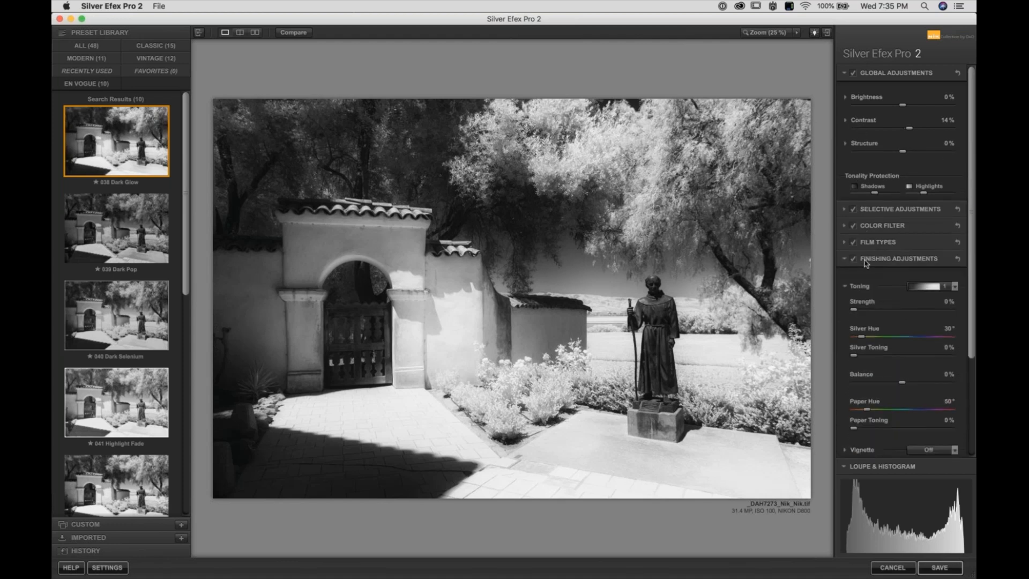
{"action": "left_click", "coordinate": [869, 260]}
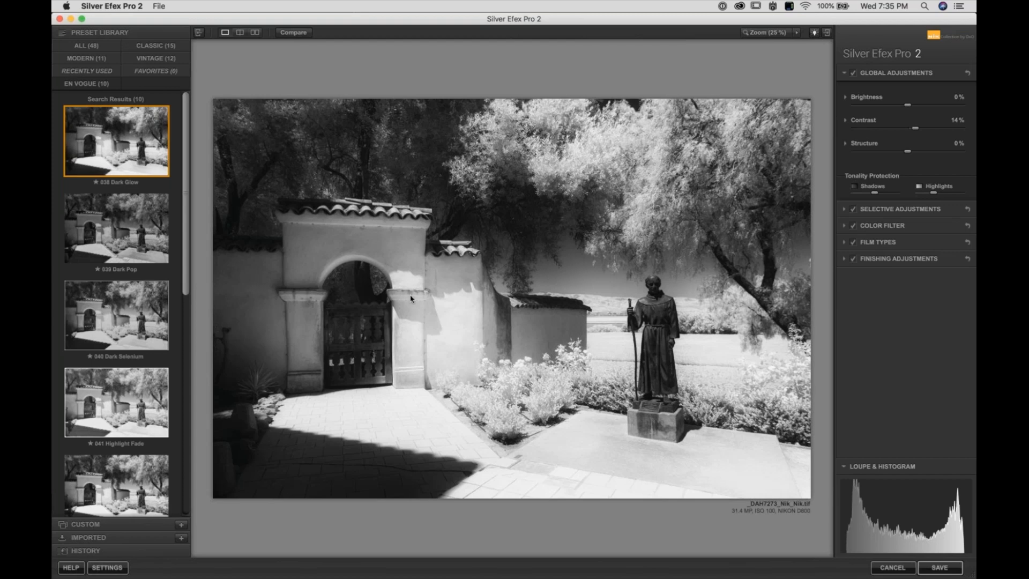
- Test Soft Contrast at 100% and -100%, settle it at about 50%, and collapse the Contrast settings
{"action": "left_click", "coordinate": [861, 124]}
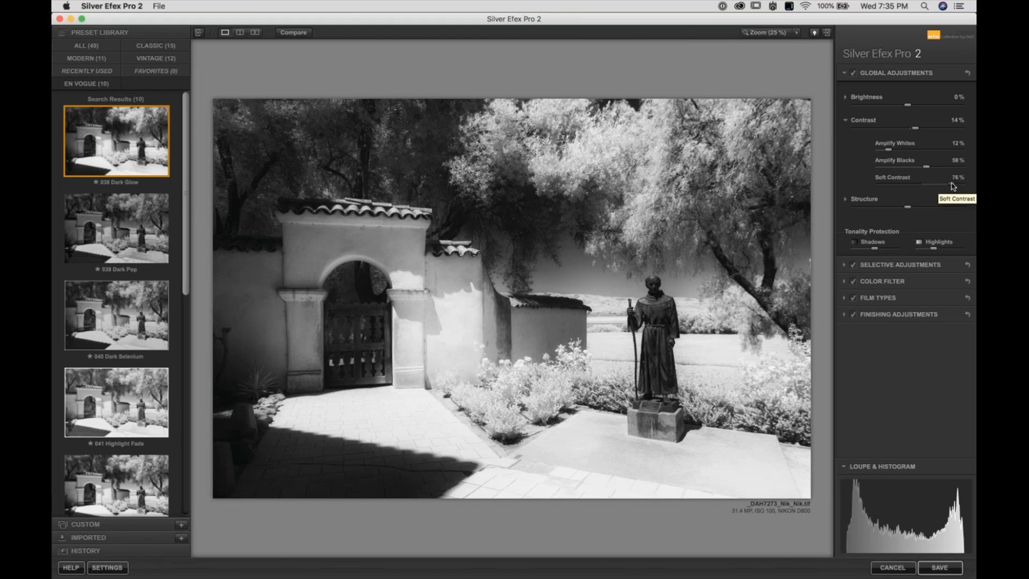
{"action": "left_click_drag", "start_coordinate": [953, 184], "coordinate": [962, 184]}
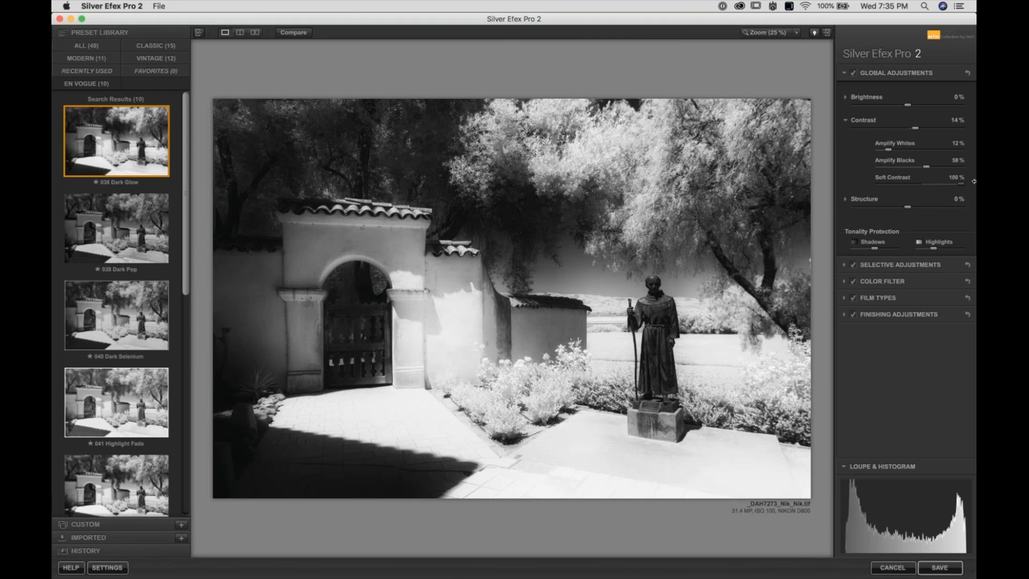
{"action": "left_click_drag", "start_coordinate": [960, 184], "coordinate": [976, 178]}
{"action": "left_click_drag", "start_coordinate": [963, 185], "coordinate": [879, 186]}
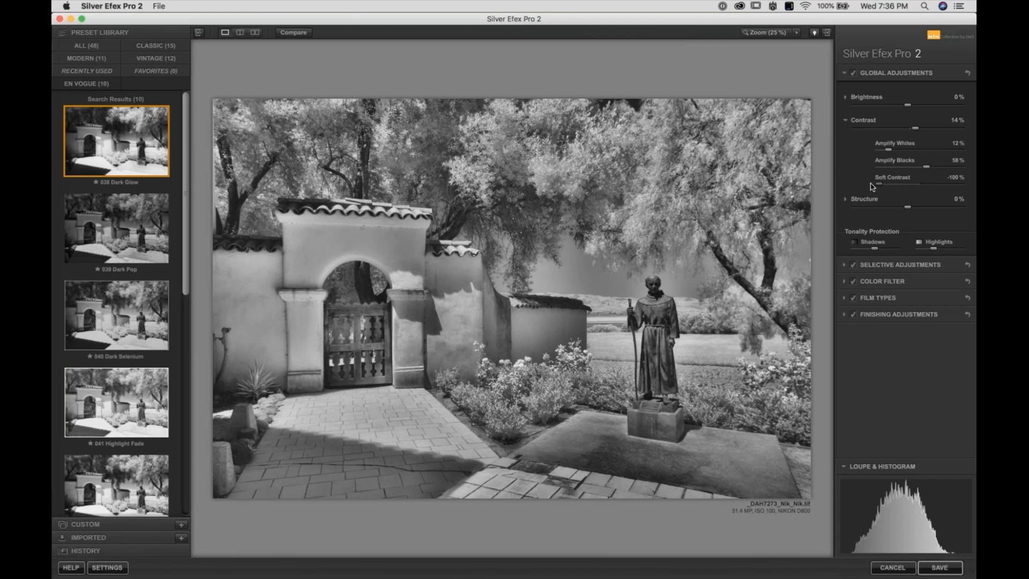
{"action": "mouse_move", "coordinate": [933, 517]}
{"action": "left_click_drag", "start_coordinate": [880, 185], "coordinate": [944, 188]}
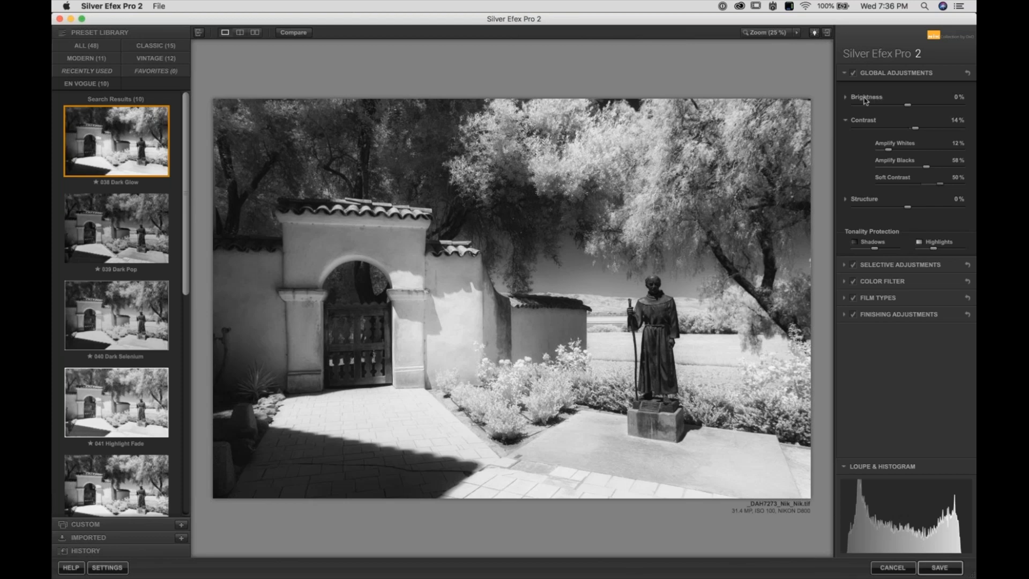
{"action": "left_click", "coordinate": [862, 120]}
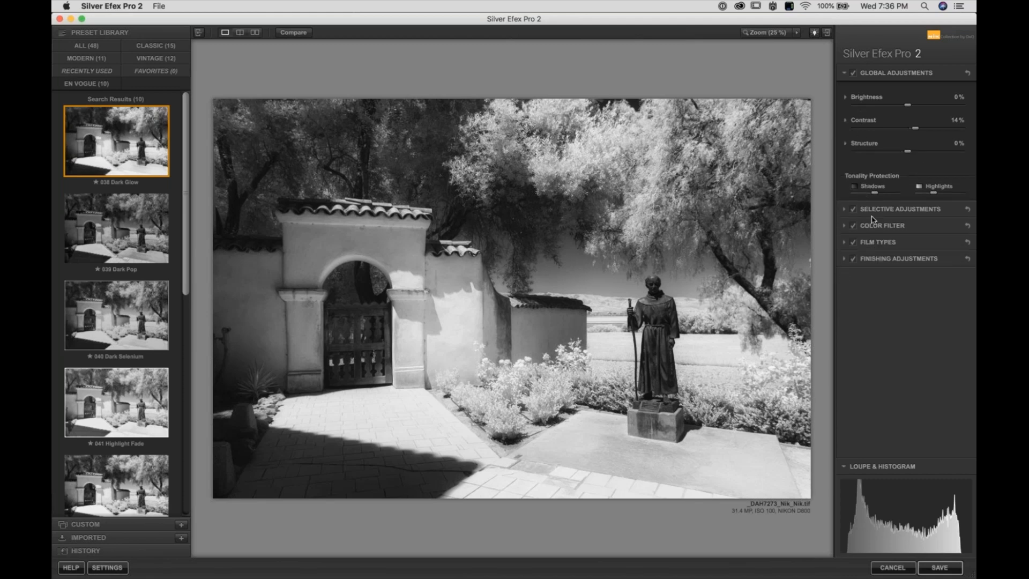
- Try the blue and red color filters on the photo and return to the neutral filter
{"action": "left_click", "coordinate": [874, 226]}
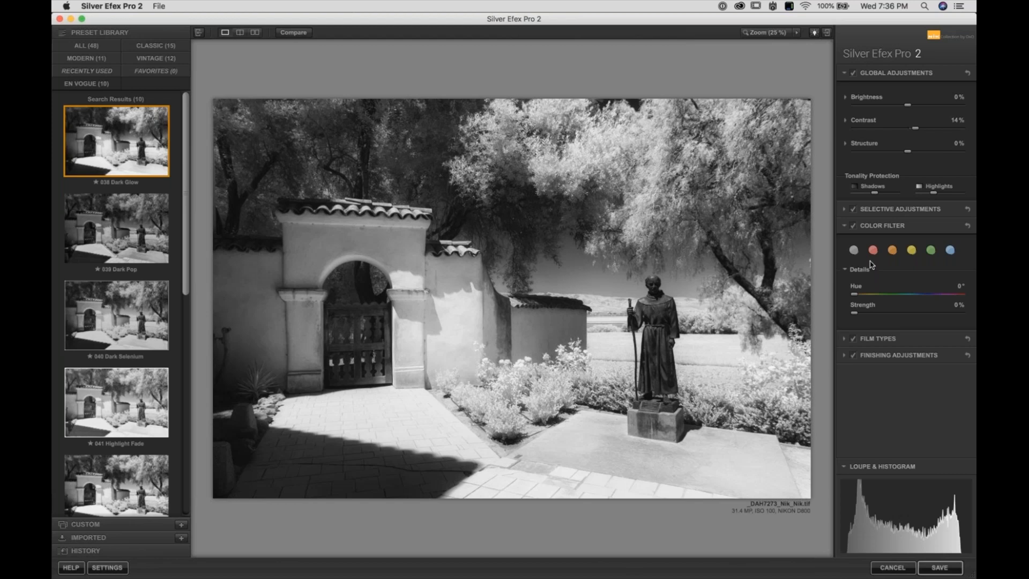
{"action": "left_click", "coordinate": [950, 250]}
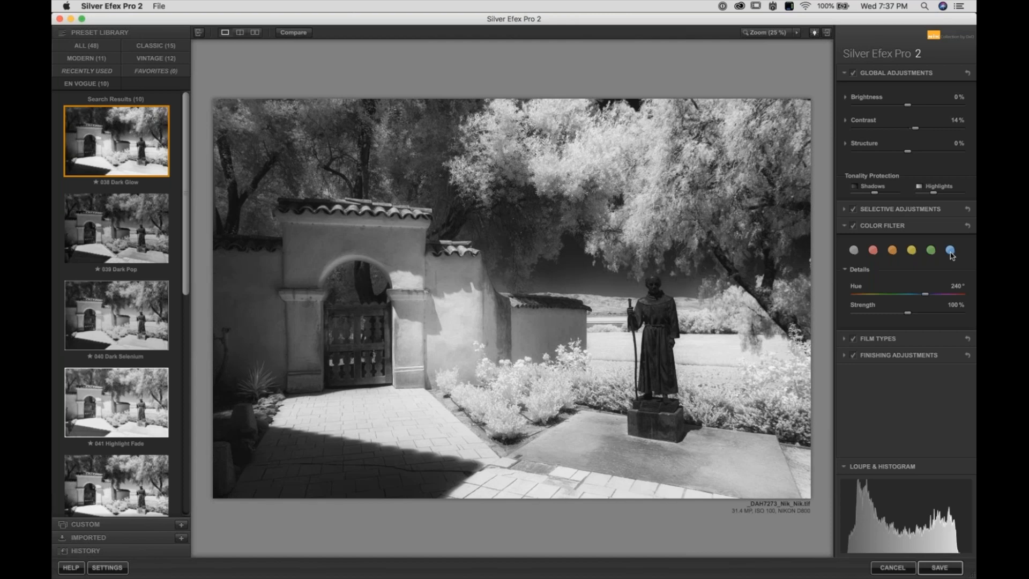
{"action": "left_click", "coordinate": [873, 251]}
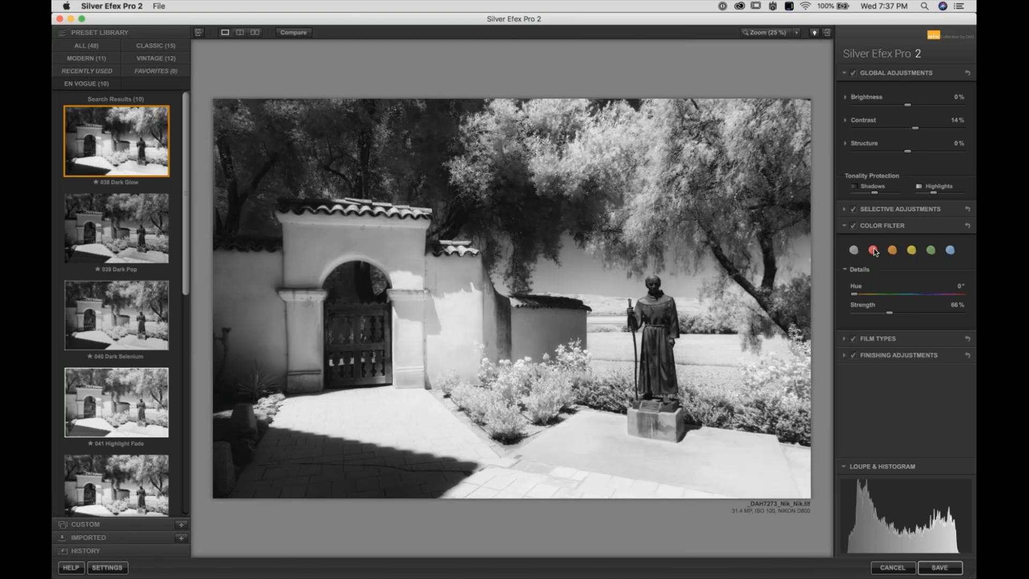
{"action": "left_click", "coordinate": [950, 251]}
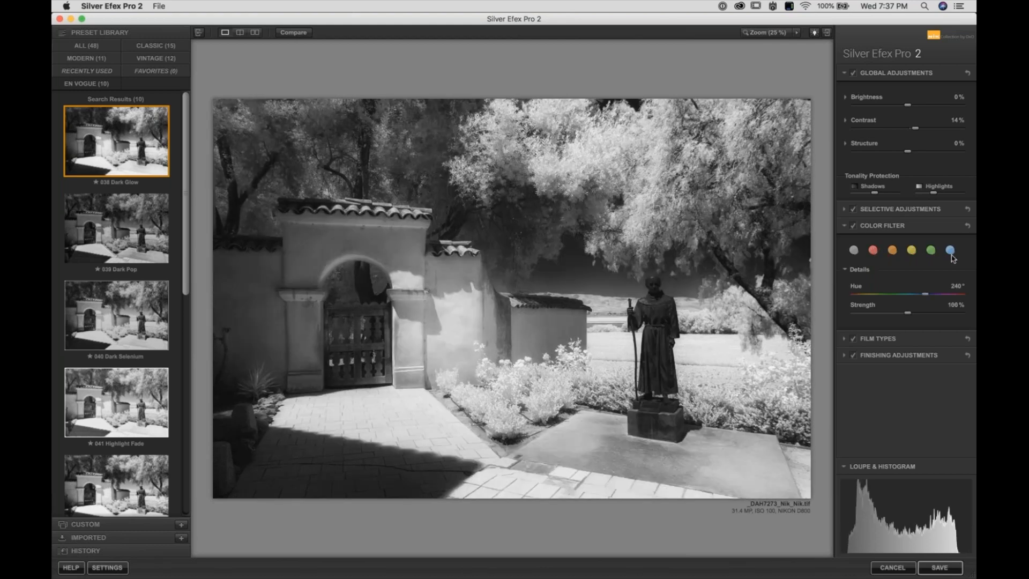
{"action": "left_click", "coordinate": [856, 253]}
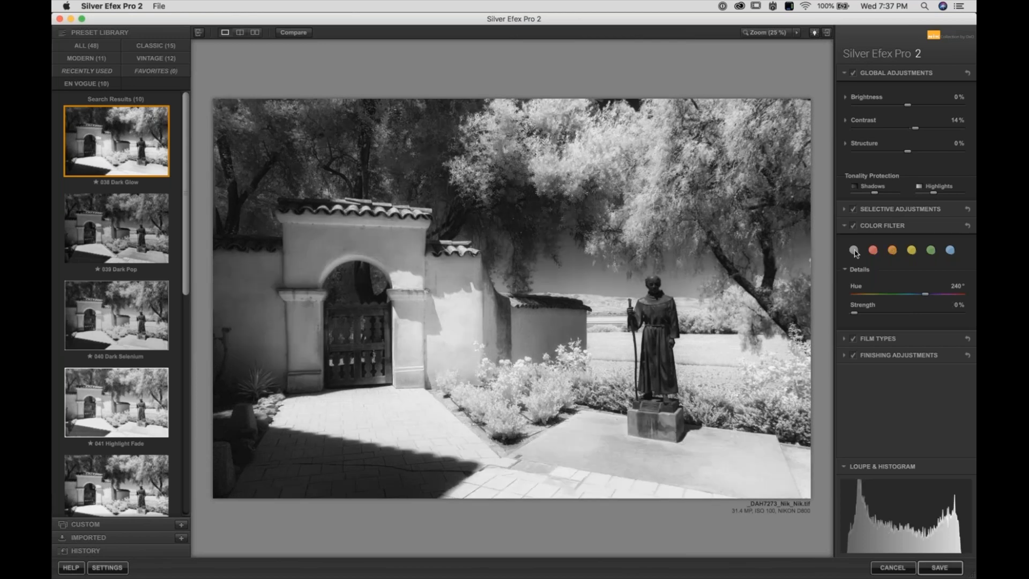
{"action": "left_click", "coordinate": [844, 226]}
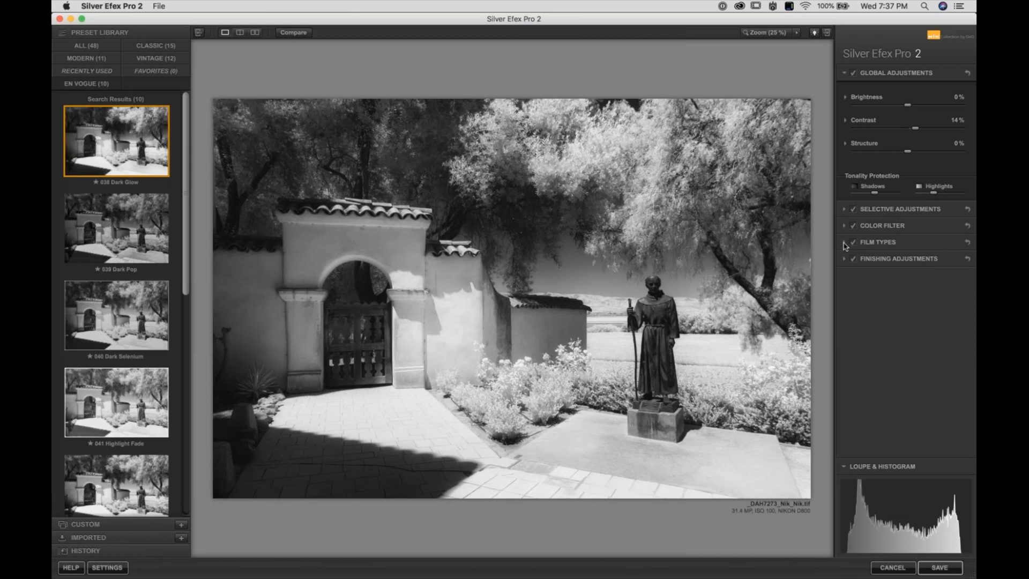
- Set the Film Types sensitivity to Green 37%, Cyan 55%, Blue 47% and Violet 45%, and compare the photo with and without it
{"action": "left_click", "coordinate": [844, 242]}
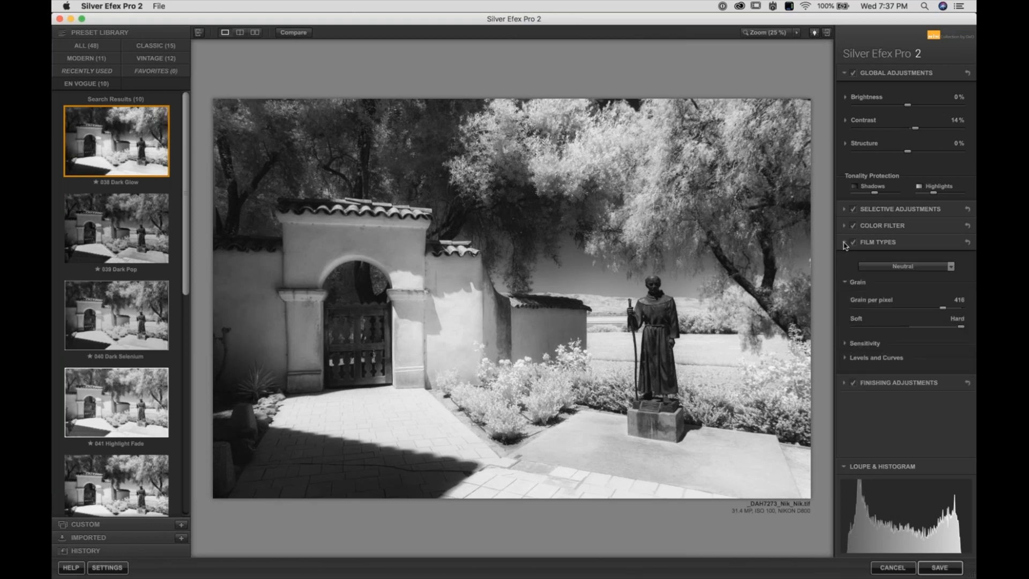
{"action": "left_click", "coordinate": [845, 282]}
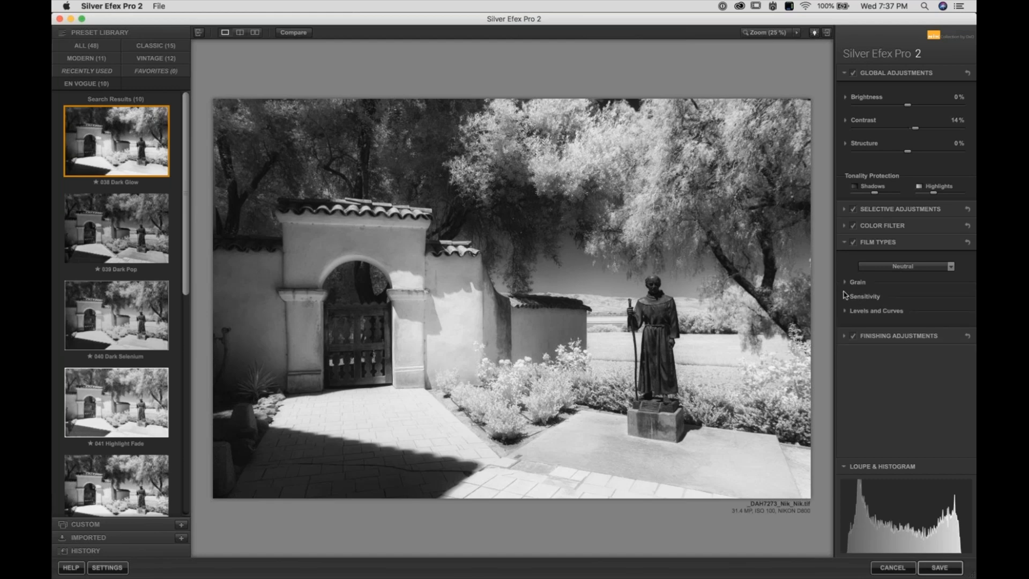
{"action": "left_click", "coordinate": [846, 297]}
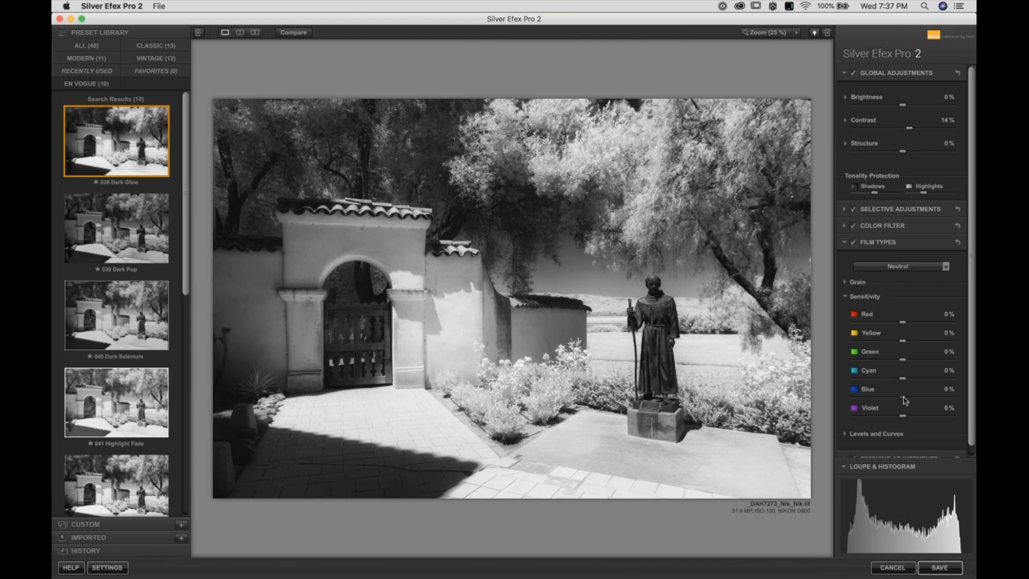
{"action": "left_click_drag", "start_coordinate": [903, 398], "coordinate": [922, 360]}
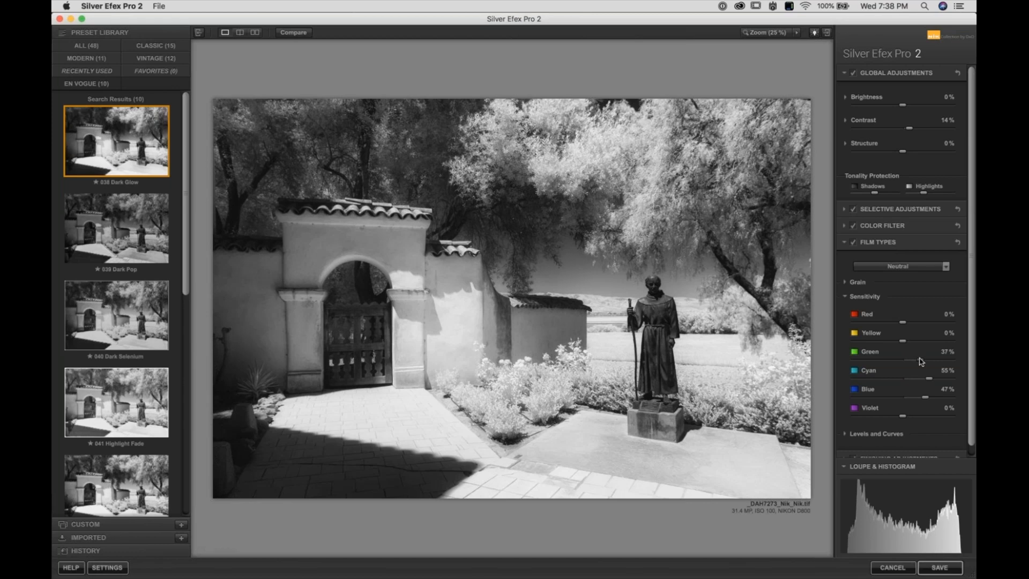
{"action": "left_click_drag", "start_coordinate": [902, 416], "coordinate": [923, 418]}
{"action": "left_click", "coordinate": [854, 244]}
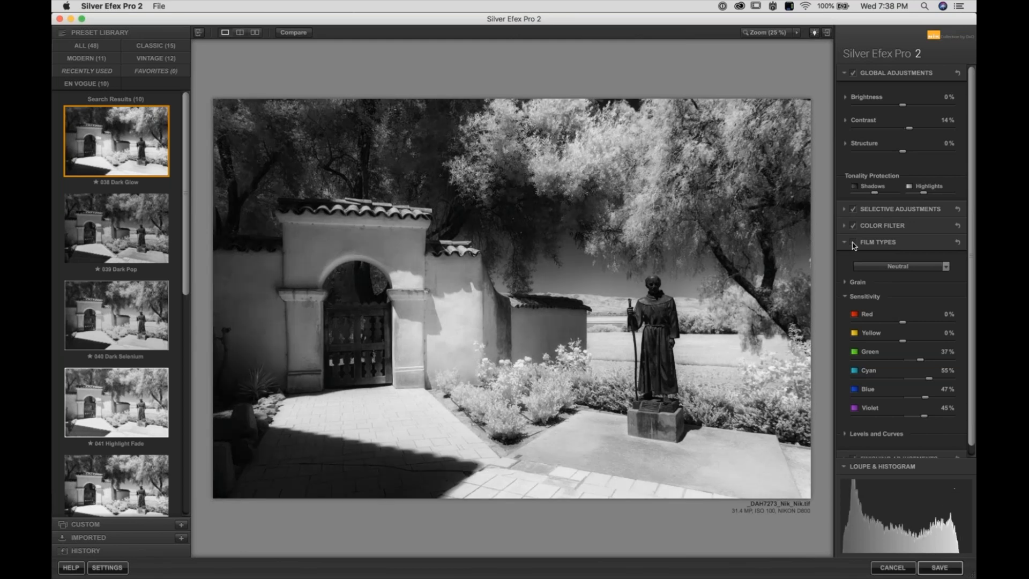
{"action": "left_click", "coordinate": [854, 244]}
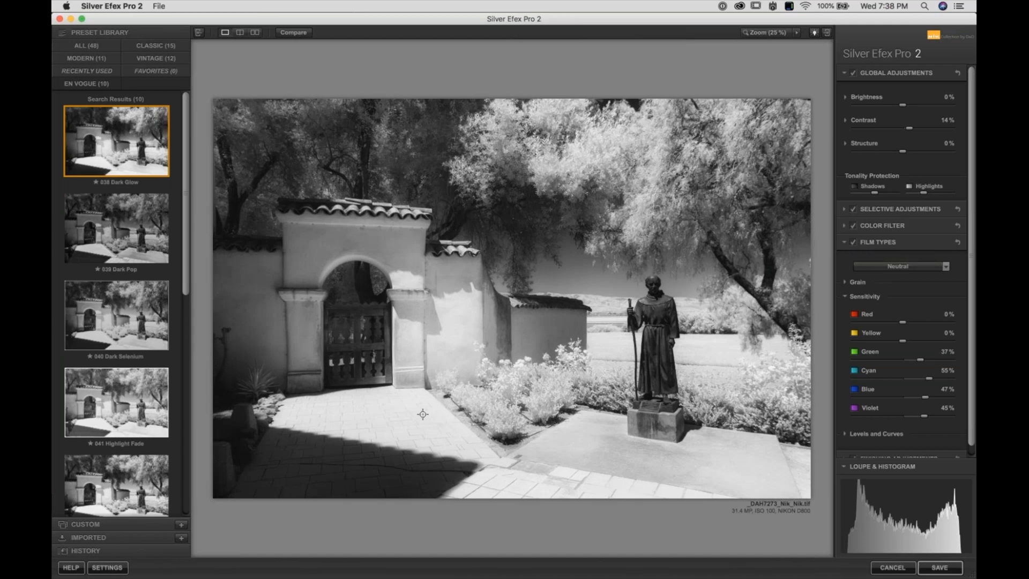
- Add a control point on the statue's chest, expand its full set of adjustments, and show the Selective Adjustments section
{"action": "left_click", "coordinate": [650, 302]}
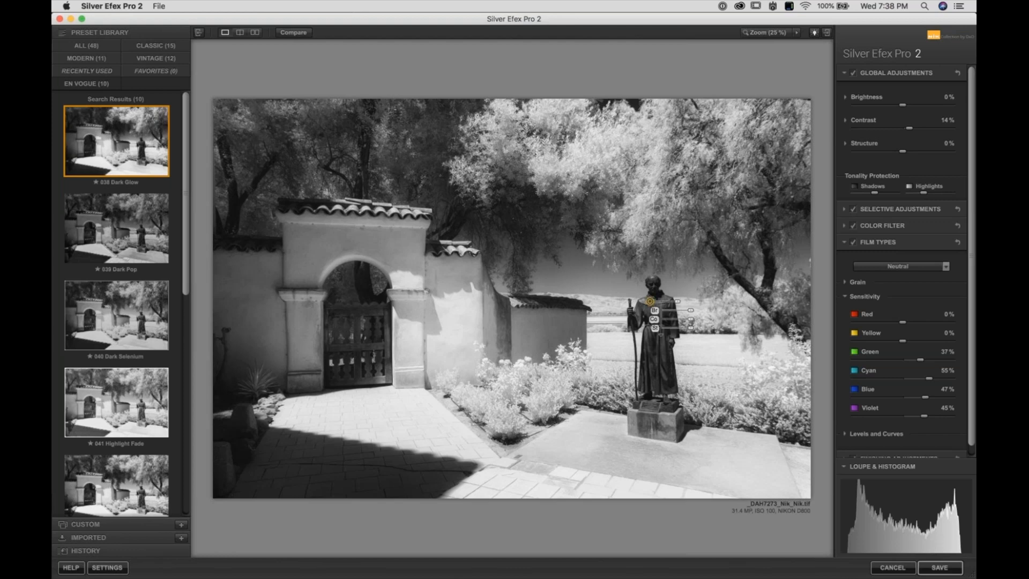
{"action": "left_click", "coordinate": [659, 337]}
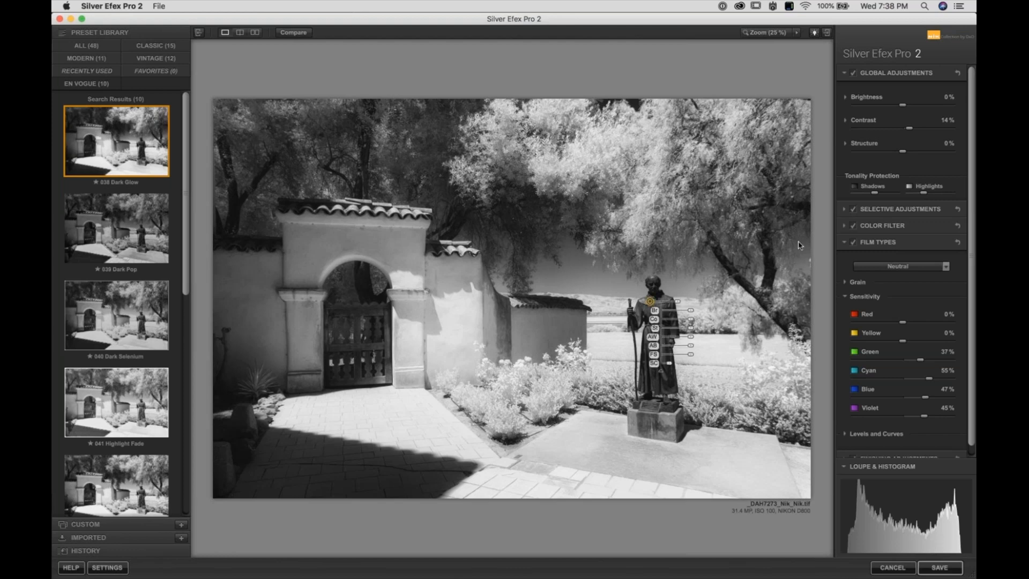
{"action": "left_click", "coordinate": [872, 242]}
{"action": "left_click", "coordinate": [880, 209]}
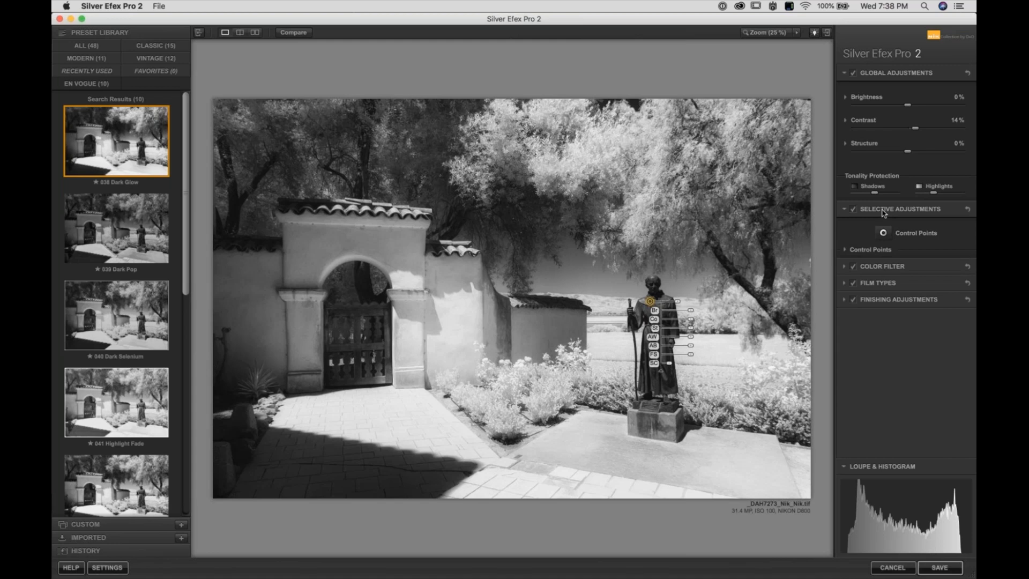
{"action": "left_click", "coordinate": [884, 233]}
{"action": "left_click_drag", "start_coordinate": [692, 310], "coordinate": [695, 314]}
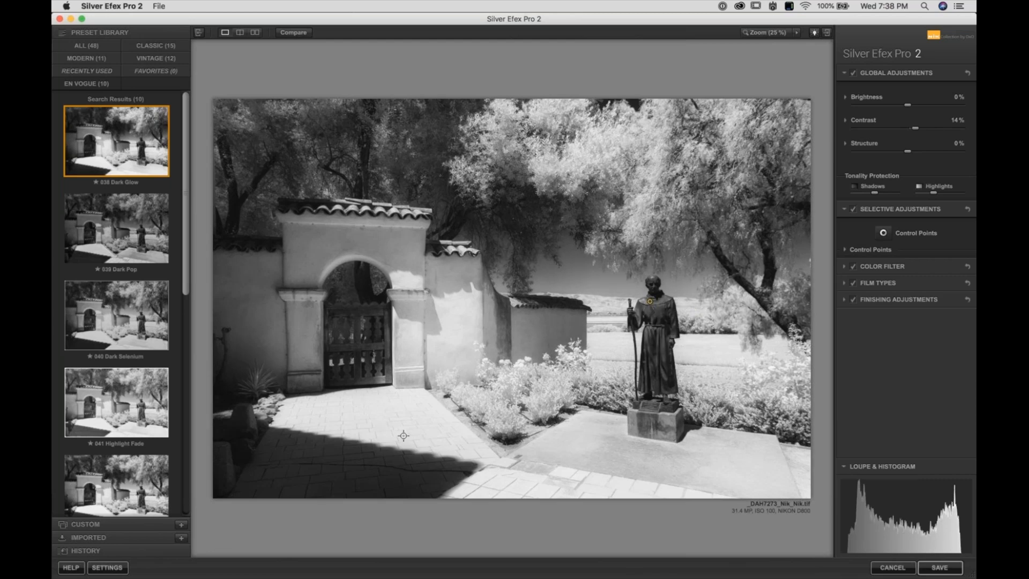
- Add control points on the sunlit paving and the dark trees above the wall, adjusting the trees' area of effect and Amplify Whites
{"action": "left_click", "coordinate": [381, 417]}
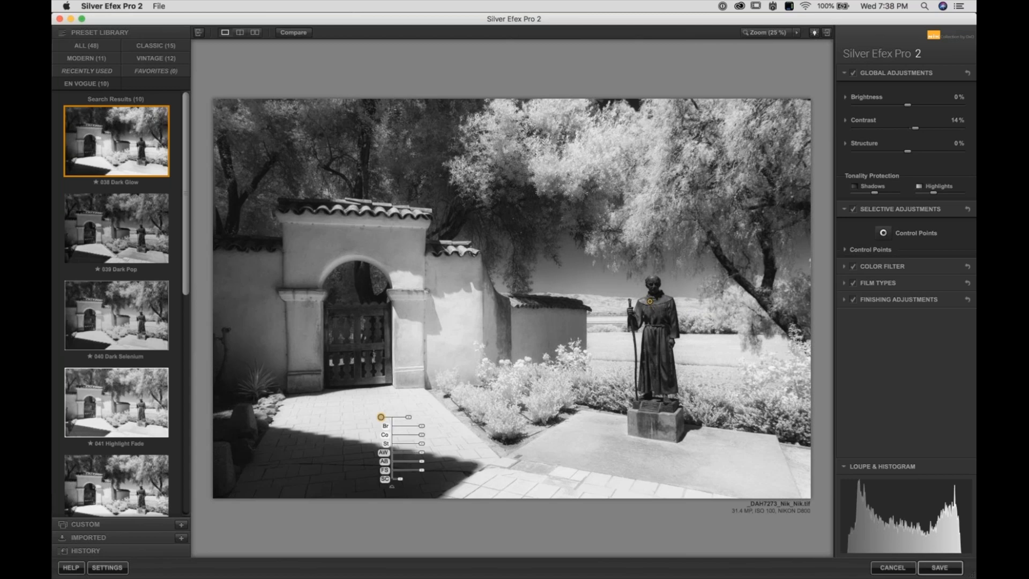
{"action": "left_click_drag", "start_coordinate": [409, 417], "coordinate": [430, 447]}
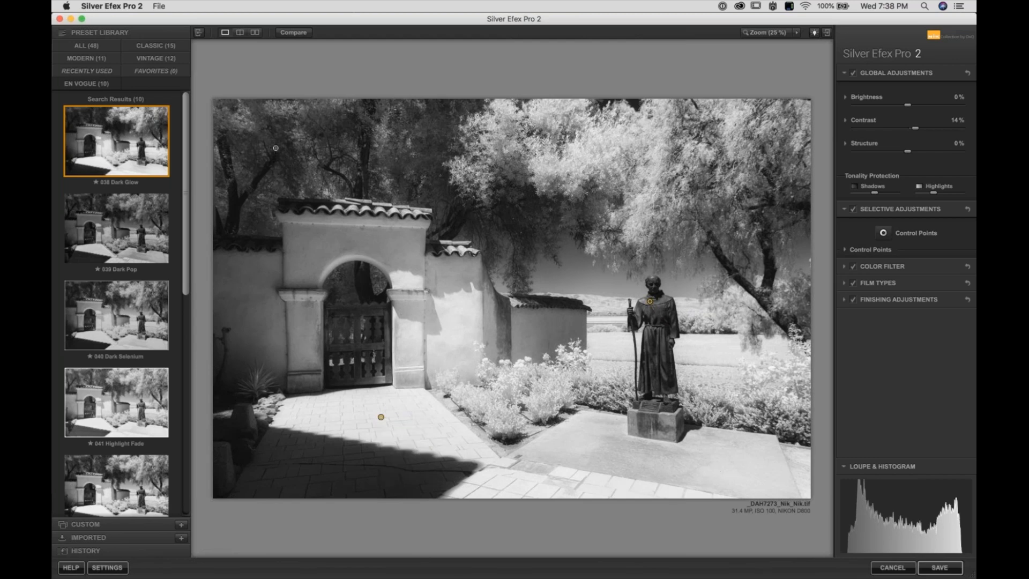
{"action": "left_click", "coordinate": [252, 152]}
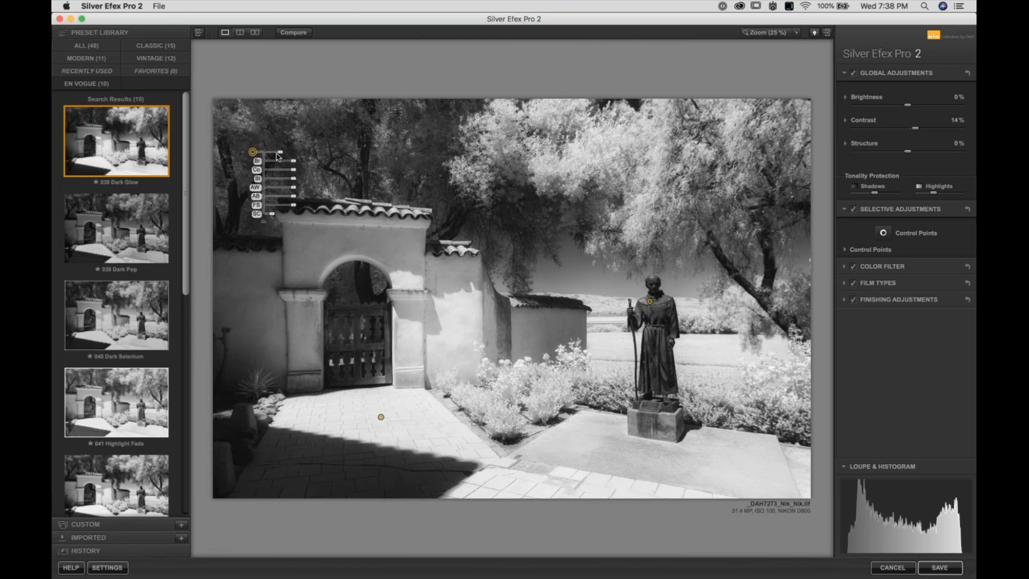
{"action": "left_click_drag", "start_coordinate": [280, 152], "coordinate": [285, 152]}
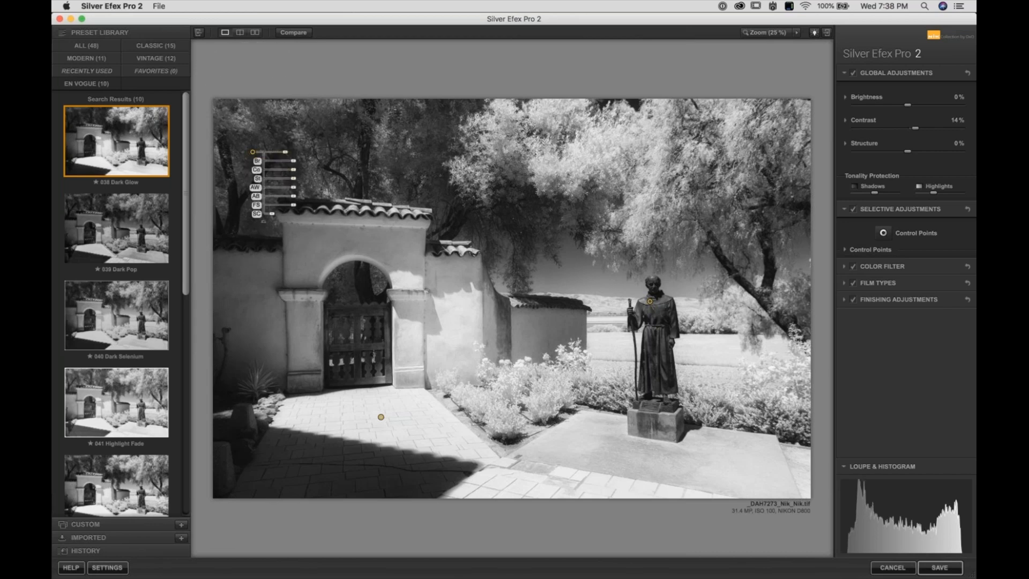
{"action": "mouse_move", "coordinate": [293, 187]}
{"action": "left_mouse_down"}
{"action": "mouse_move", "coordinate": [307, 189]}
{"action": "mouse_move", "coordinate": [296, 198]}
{"action": "mouse_move", "coordinate": [307, 202]}
{"action": "left_mouse_up"}
- Add a control point on the foliage in the photo's upper-right corner, adjust its effect, and deselect it
{"action": "key", "text": "super+shift+a"}
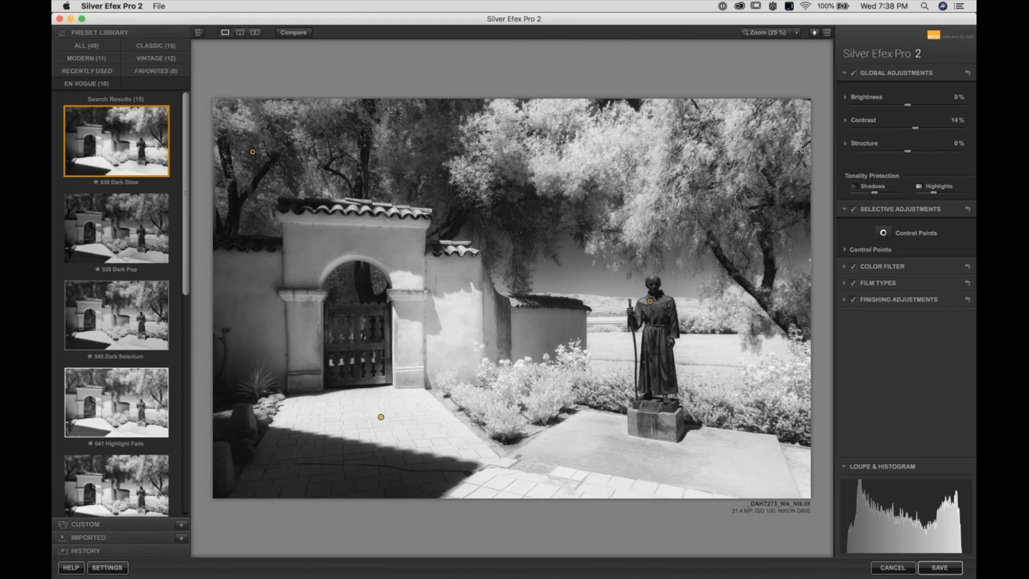
{"action": "left_click", "coordinate": [802, 118]}
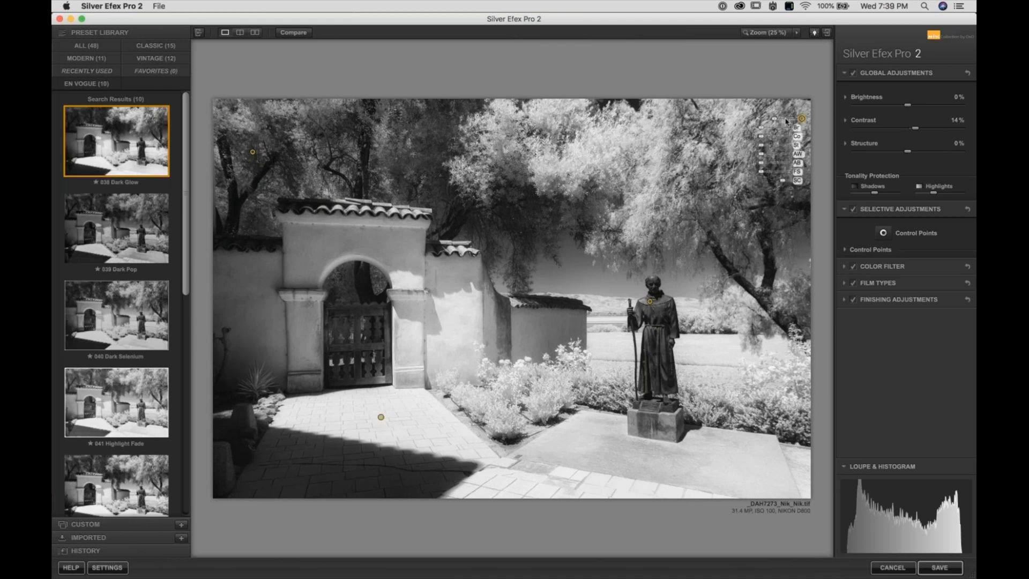
{"action": "left_click_drag", "start_coordinate": [774, 129], "coordinate": [765, 131]}
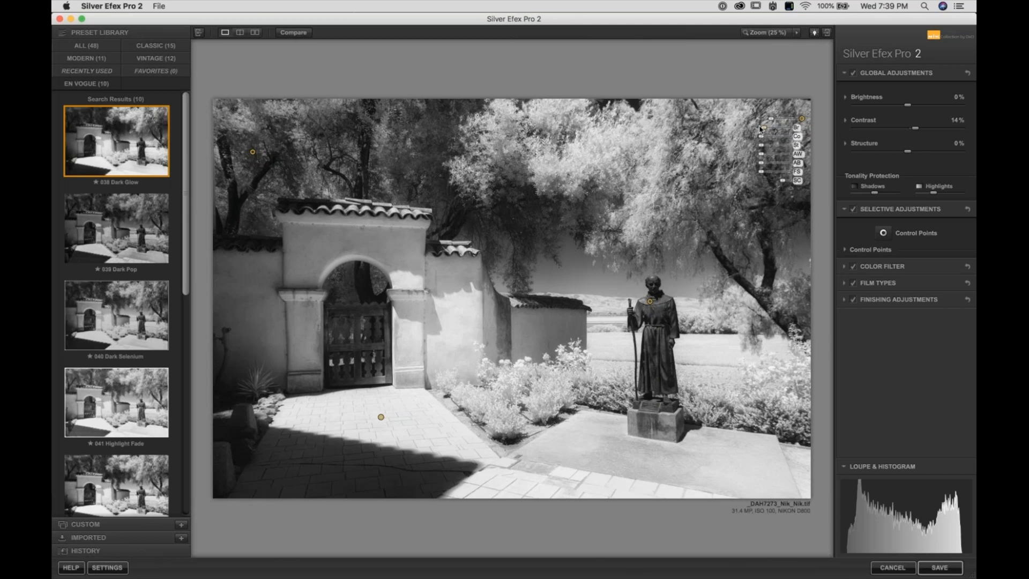
{"action": "left_click", "coordinate": [602, 301]}
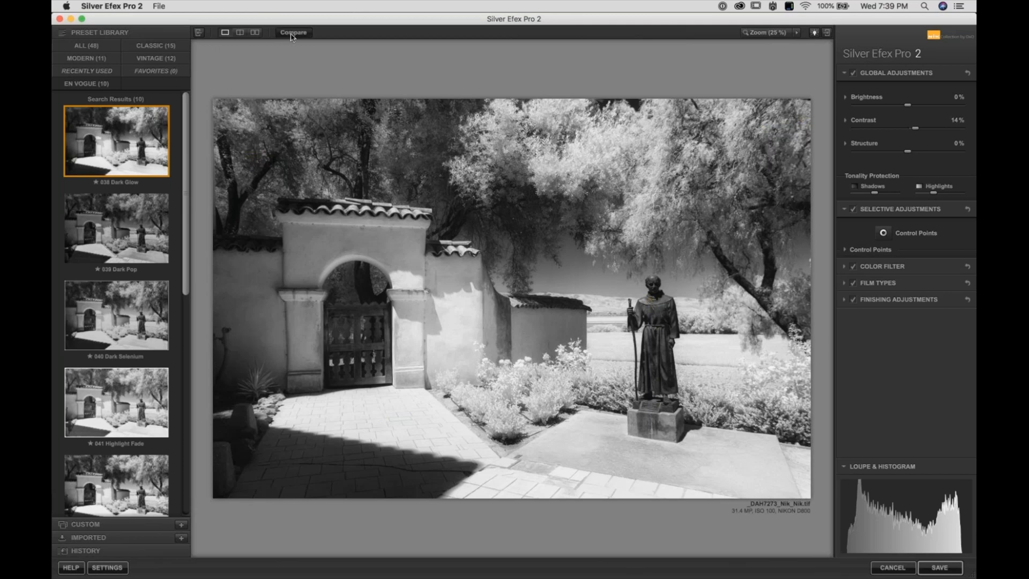
- Compare the original and edited photo stacked and side by side, hide the side panels, and return to the single-image view
{"action": "left_click", "coordinate": [254, 33]}
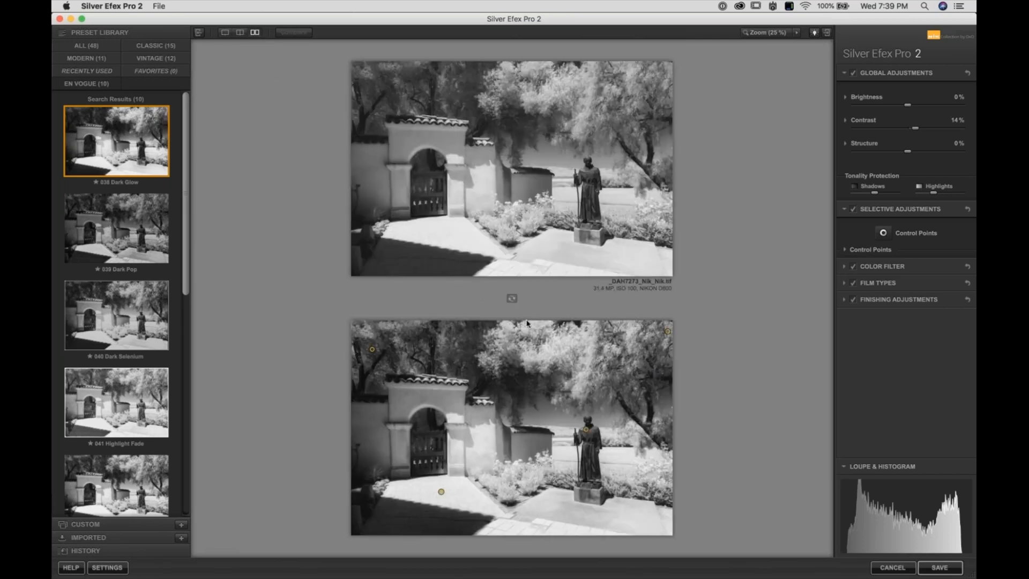
{"action": "left_click", "coordinate": [512, 299]}
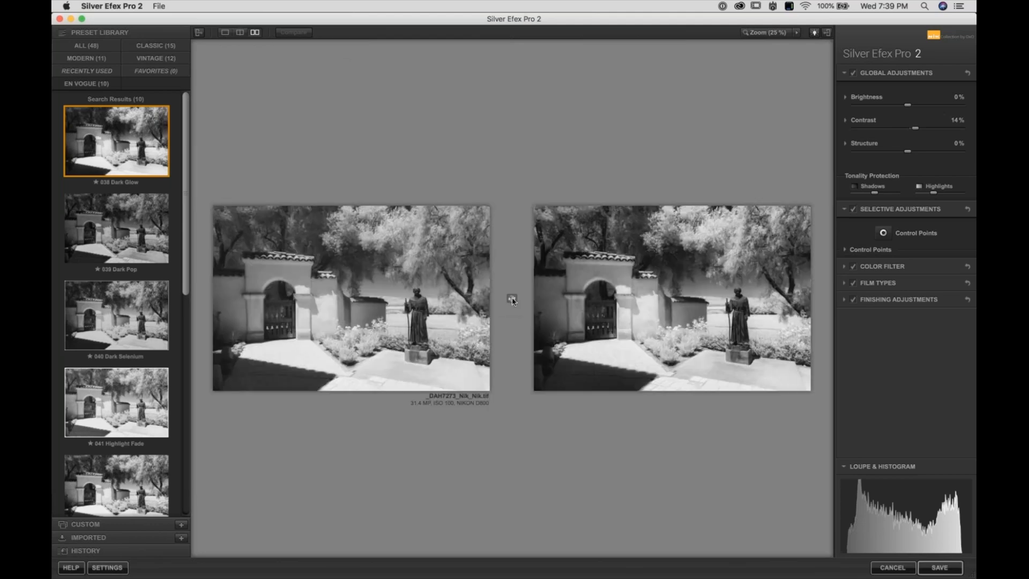
{"action": "key", "text": "Tab"}
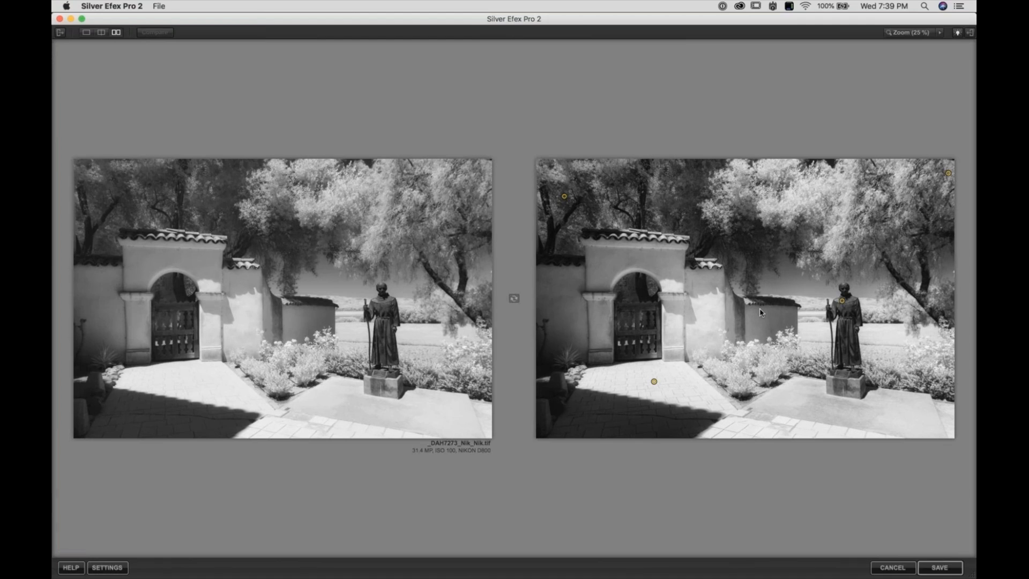
{"action": "left_click", "coordinate": [86, 33]}
{"action": "left_click", "coordinate": [86, 33]}
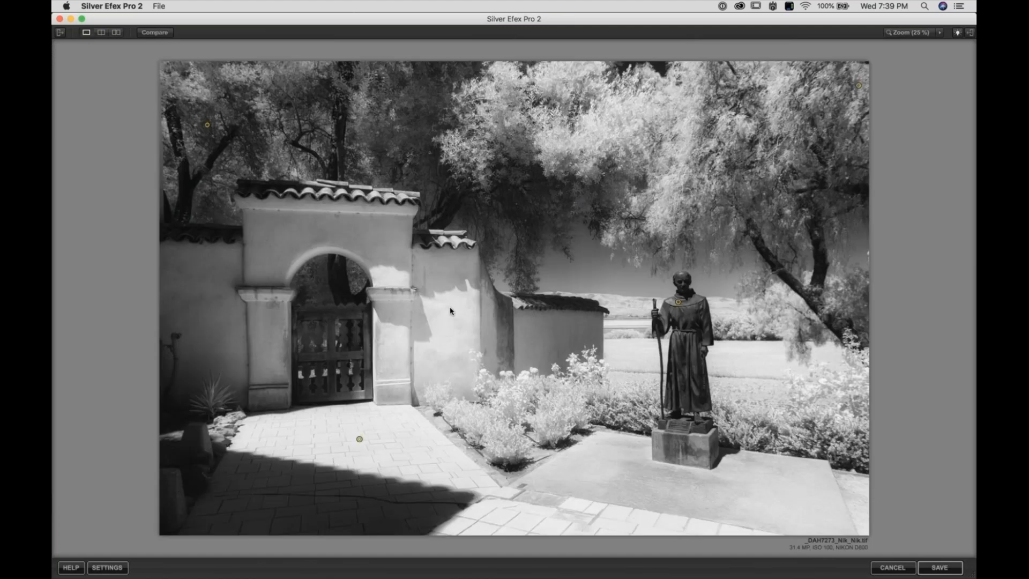
- Save the black-and-white conversion and open the portrait _DAH2648 copy.NEF in DxO PhotoLab
{"action": "left_click", "coordinate": [938, 569]}
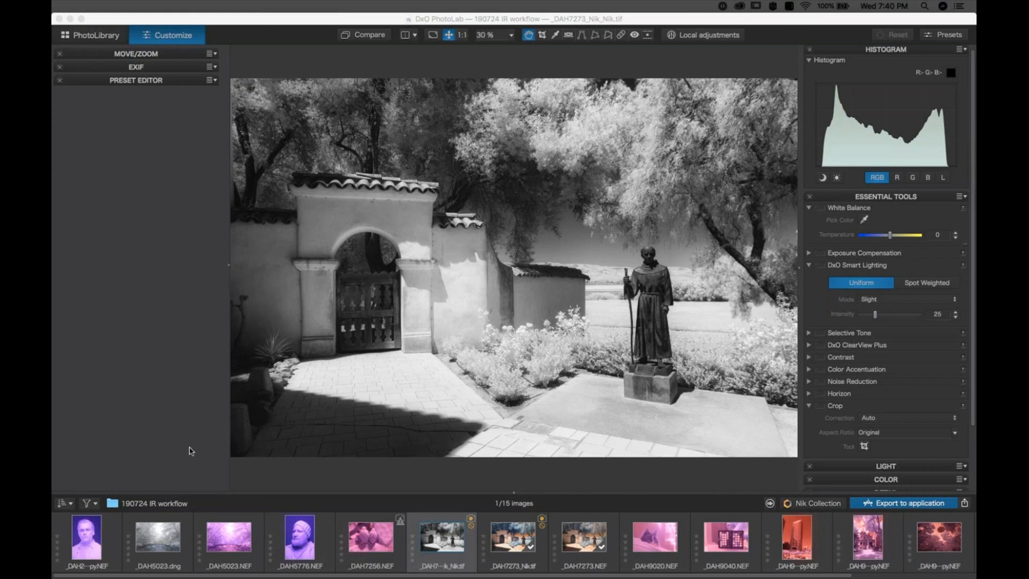
{"action": "left_click", "coordinate": [88, 547]}
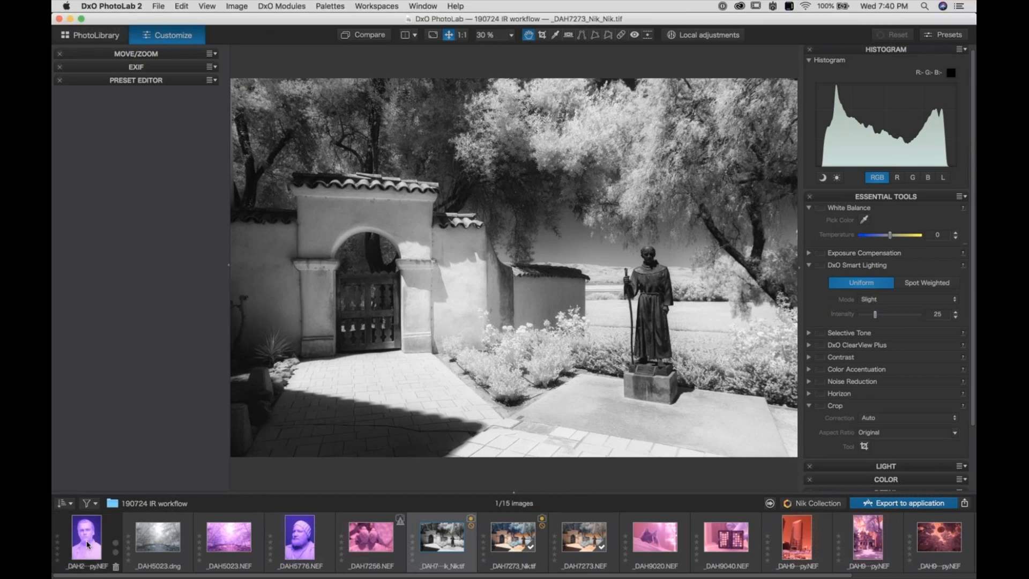
{"action": "left_click", "coordinate": [88, 545]}
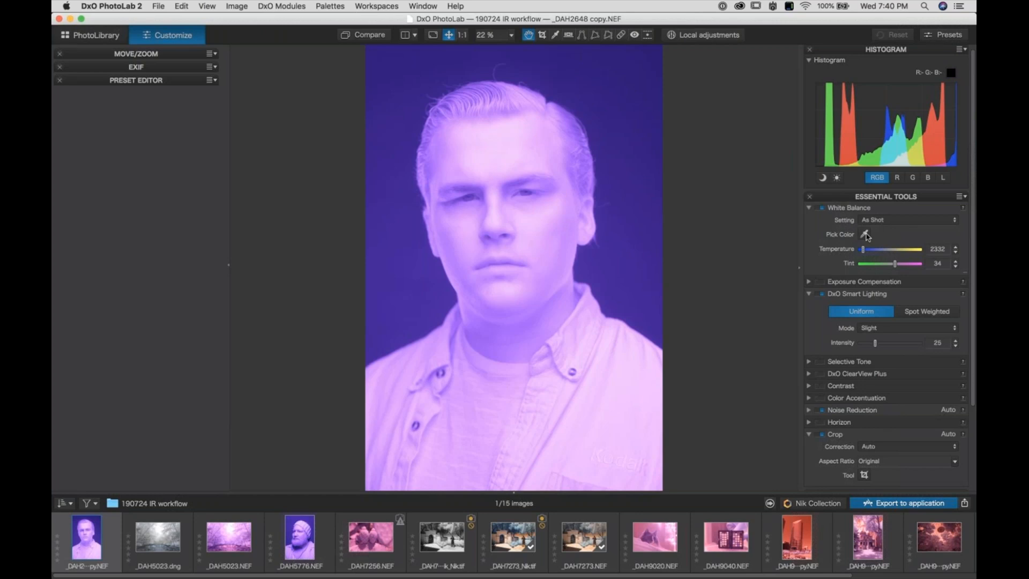
- Neutralize the portrait's white balance by sampling the cheek with the White Balance Color Picker, and close the picker
{"action": "left_click", "coordinate": [866, 234]}
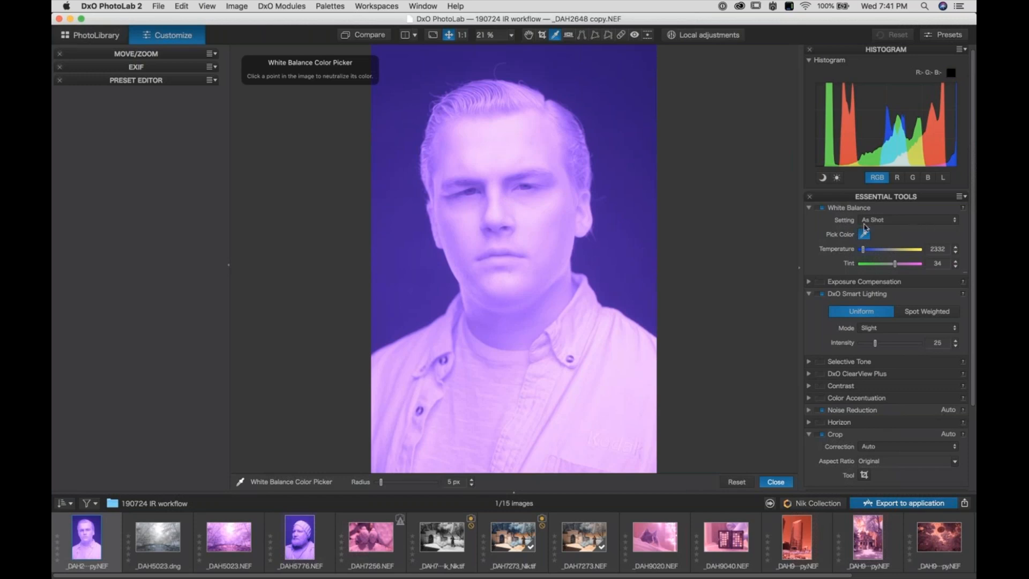
{"action": "left_click", "coordinate": [528, 221]}
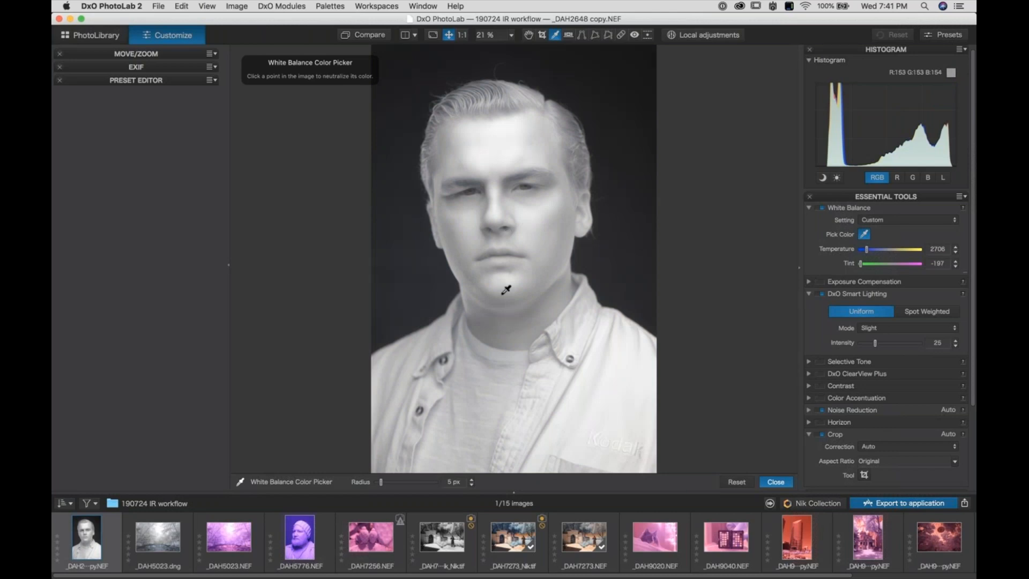
{"action": "left_click", "coordinate": [781, 482]}
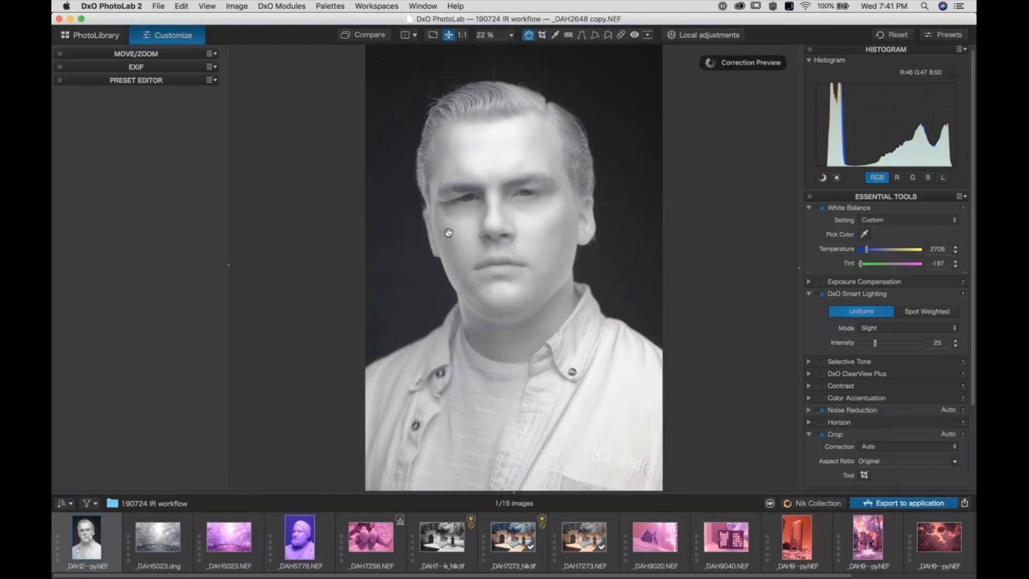
- Examine the skin and eyes of the portrait up close, and return to the whole image
{"action": "scroll", "coordinate": [449, 233], "scroll_direction": "up", "scroll_amount": 3}
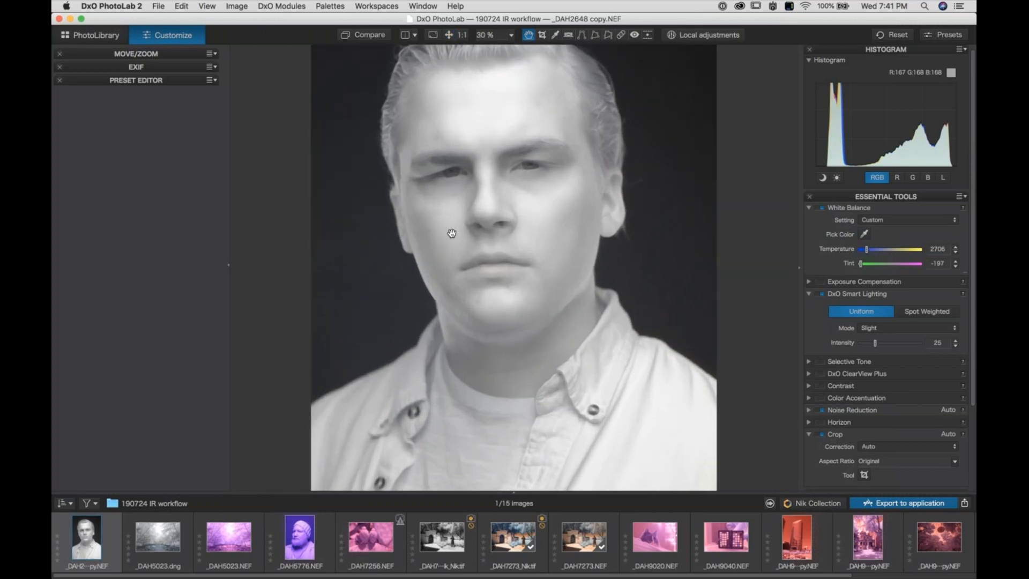
{"action": "scroll", "coordinate": [452, 233], "scroll_direction": "up", "scroll_amount": 5}
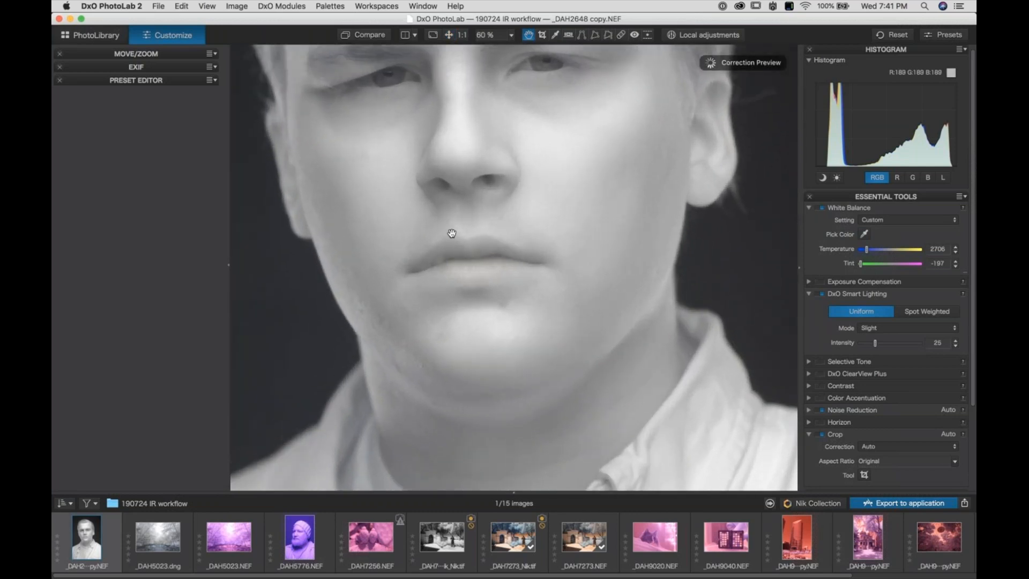
{"action": "scroll", "coordinate": [451, 233], "scroll_direction": "up", "scroll_amount": 1}
{"action": "left_click_drag", "start_coordinate": [451, 232], "coordinate": [478, 342]}
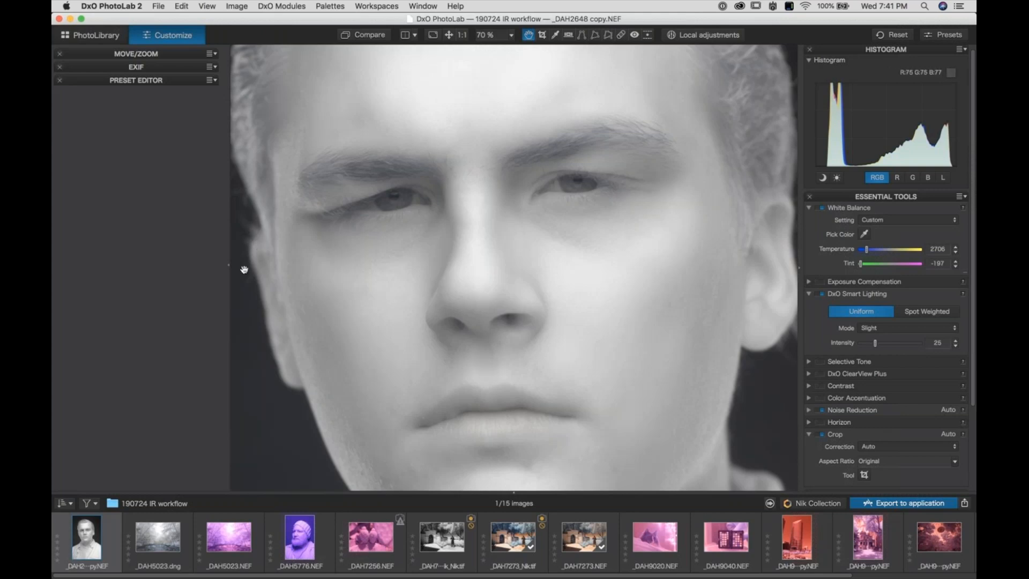
{"action": "key", "text": "super+minus"}
{"action": "key", "text": "super+minus"}
{"action": "key", "text": "super+minus"}
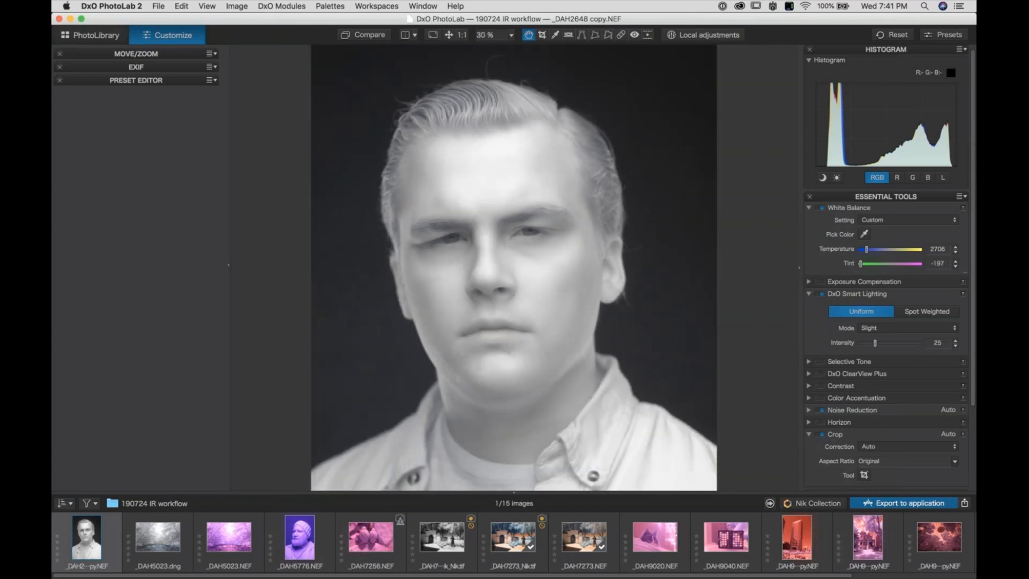
{"action": "key", "text": "super+minus"}
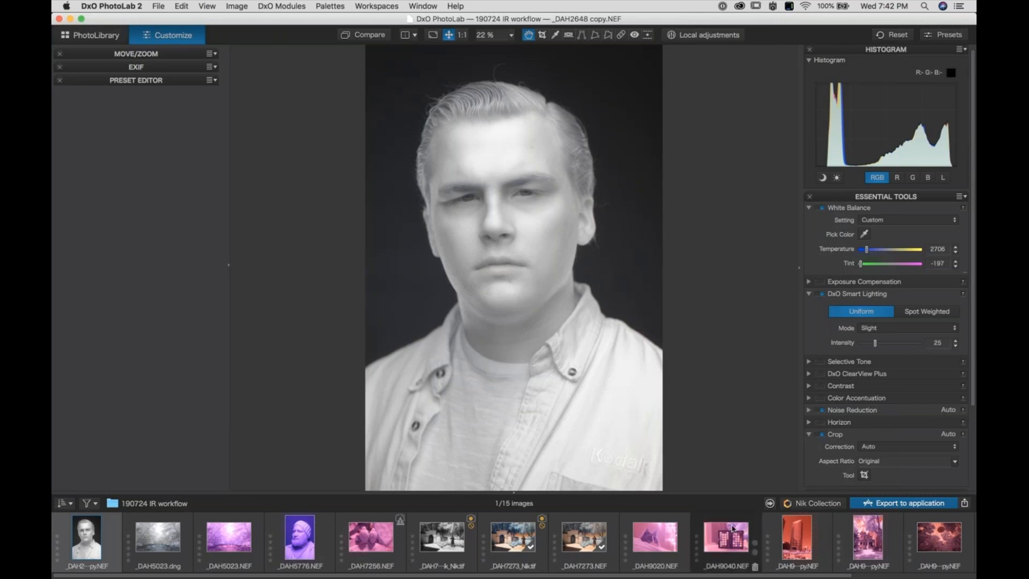
- Send the portrait to Color Efex Pro 4 and apply the Tonal Contrast filter
{"action": "left_click", "coordinate": [817, 504]}
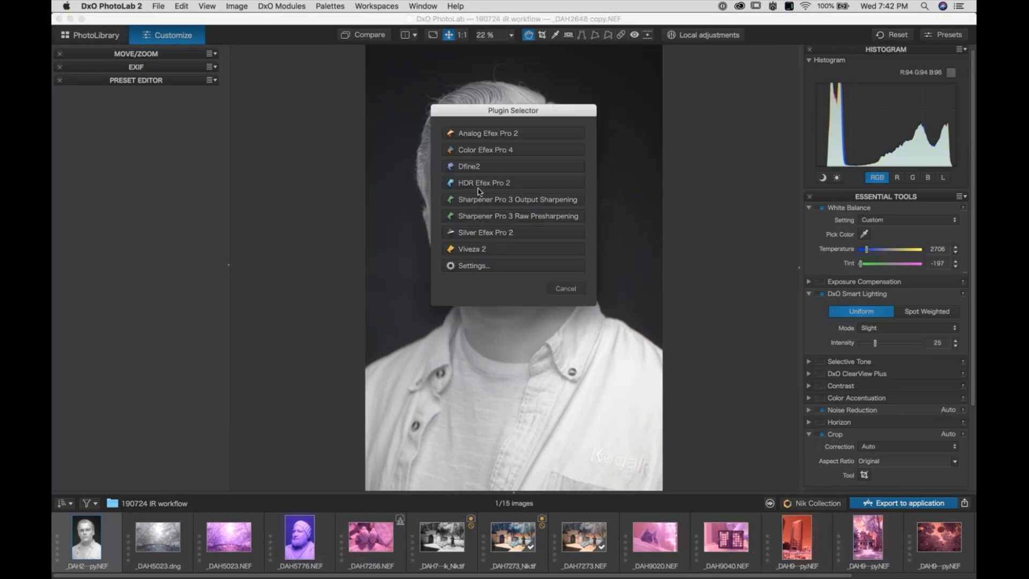
{"action": "left_click", "coordinate": [473, 150]}
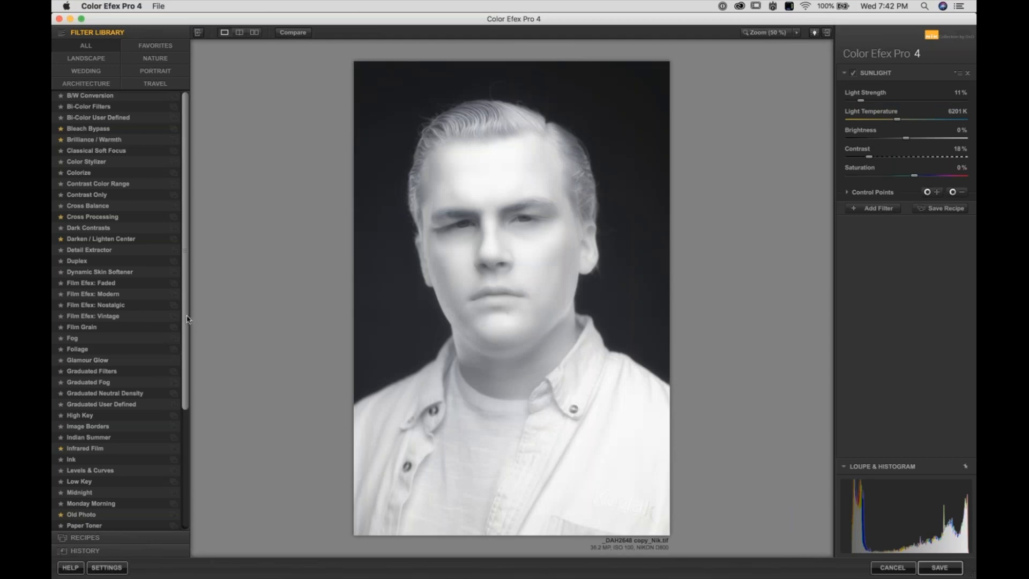
{"action": "scroll", "coordinate": [177, 454], "scroll_direction": "down", "scroll_amount": 5}
{"action": "scroll", "coordinate": [177, 454], "scroll_direction": "down", "scroll_amount": 2}
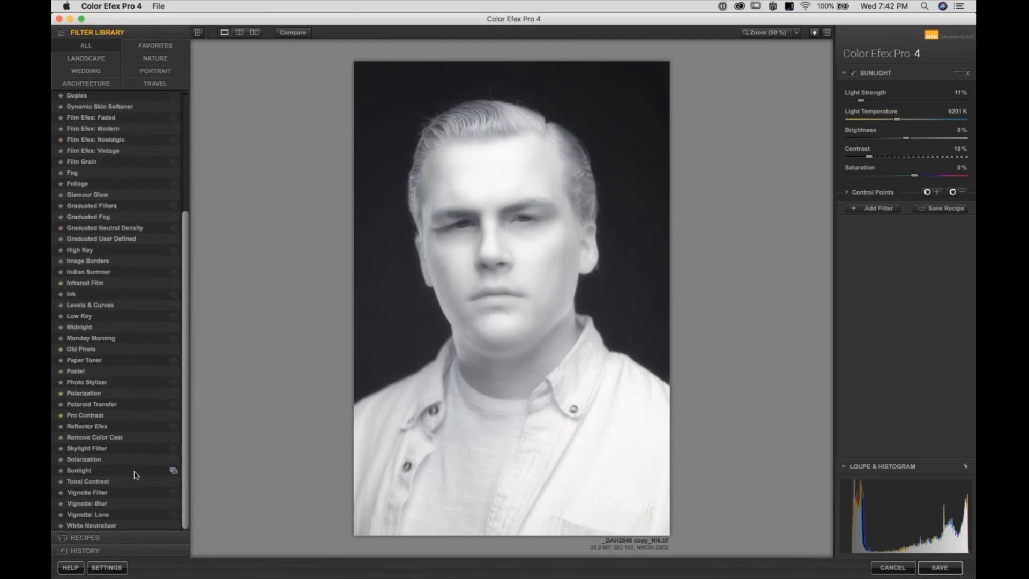
{"action": "left_click", "coordinate": [88, 481]}
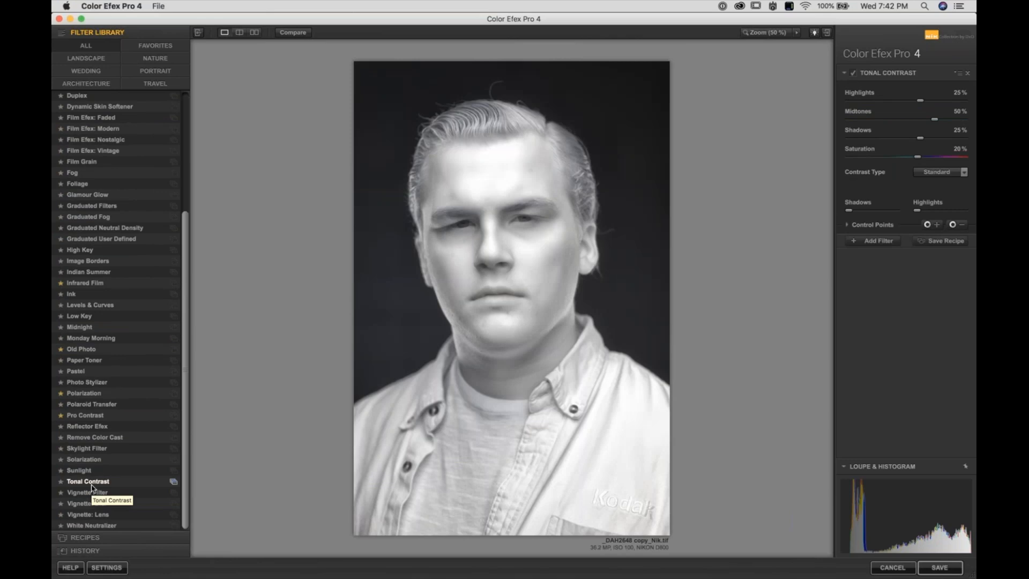
- Compare the portrait with and without Tonal Contrast, and examine the filter's effect on the face up close
{"action": "left_click", "coordinate": [855, 73]}
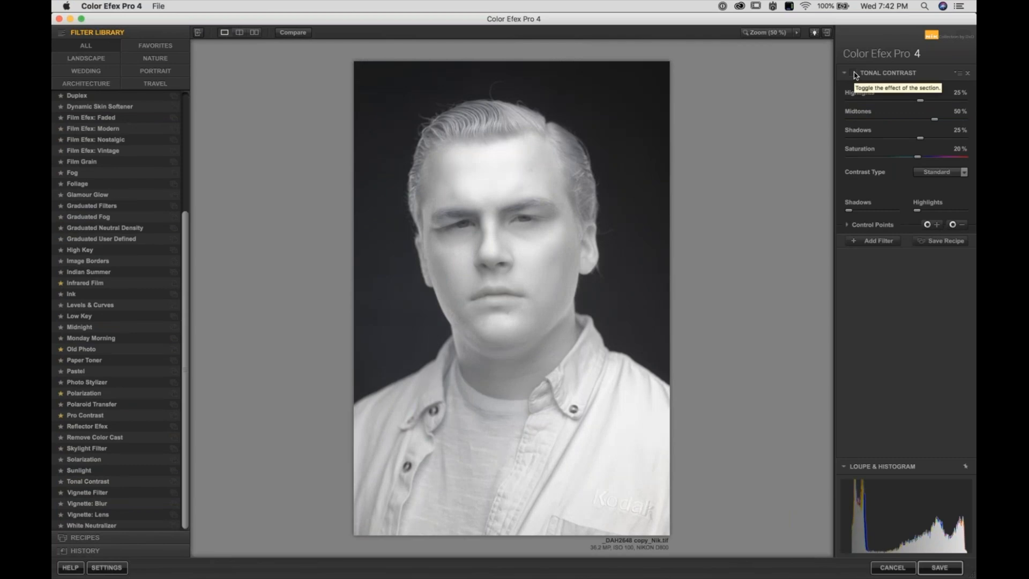
{"action": "left_click", "coordinate": [855, 74]}
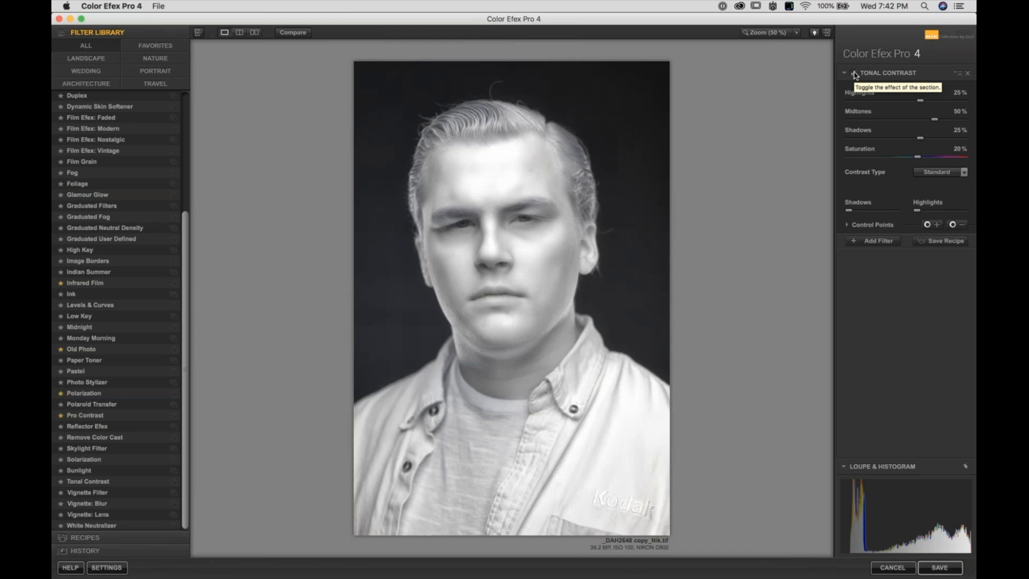
{"action": "key", "text": "space"}
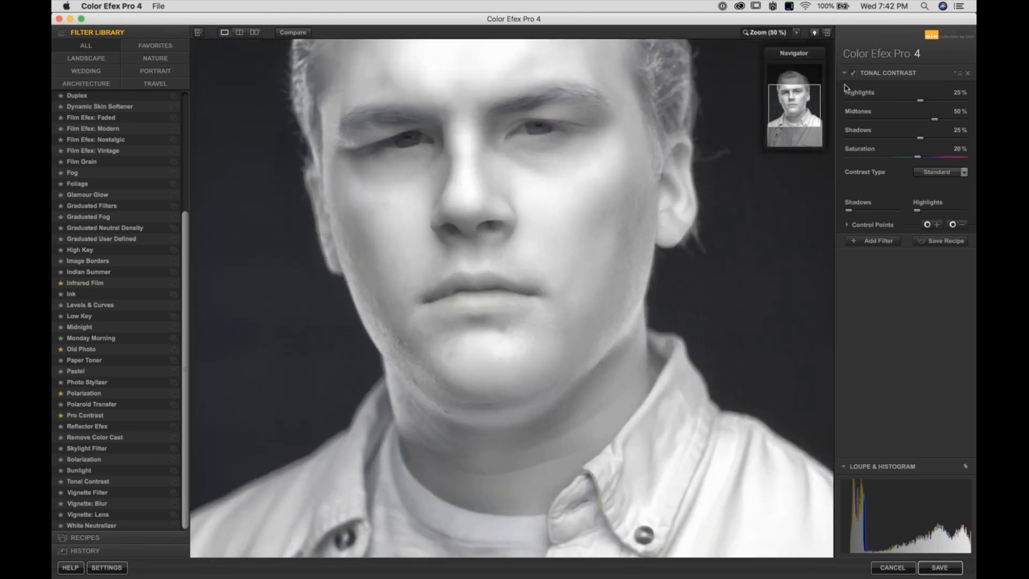
{"action": "left_click_drag", "start_coordinate": [803, 103], "coordinate": [801, 98]}
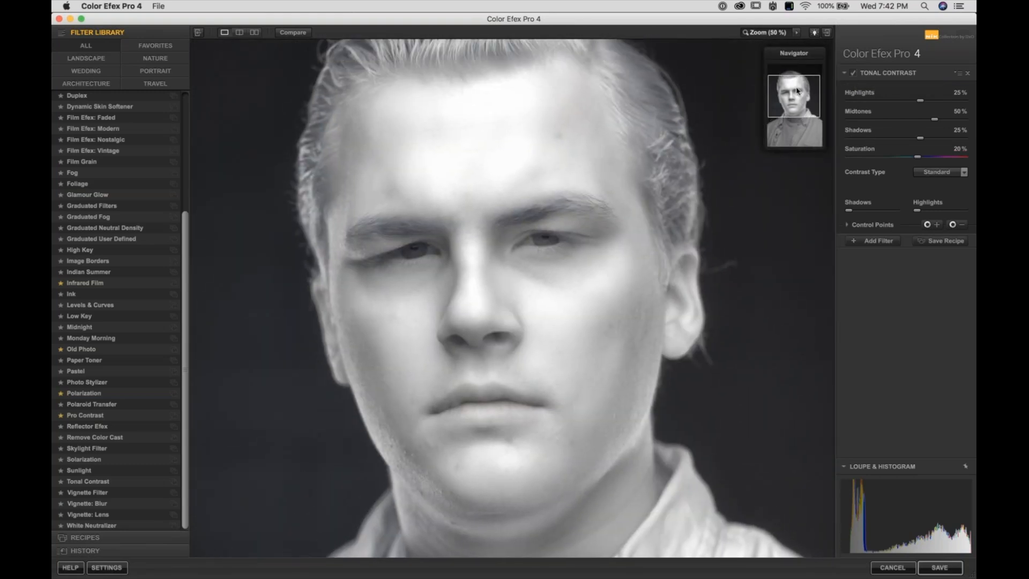
{"action": "key", "text": "space"}
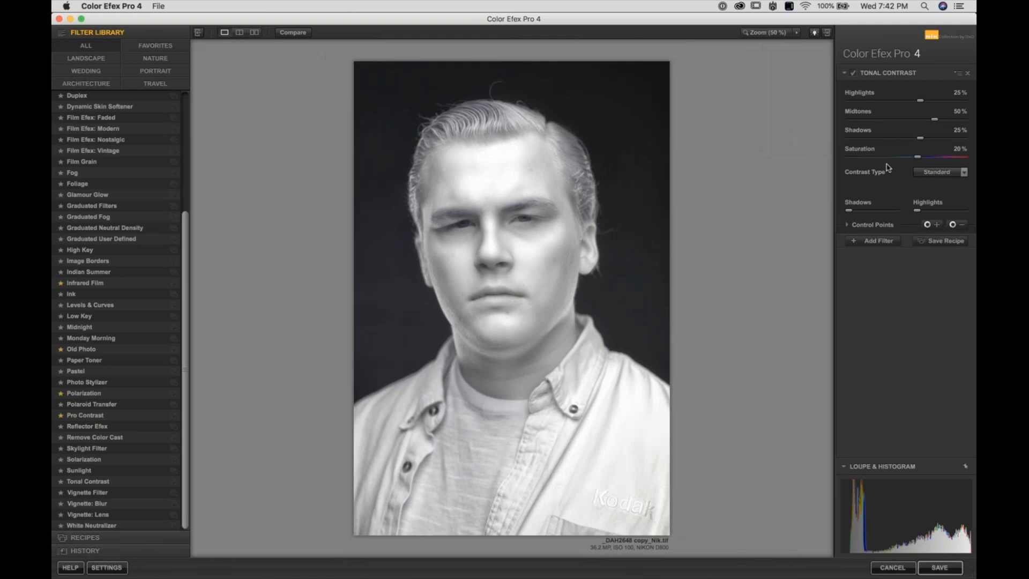
- Set the Tonal Contrast filter's contrast type to High Pass
{"action": "left_click", "coordinate": [964, 173]}
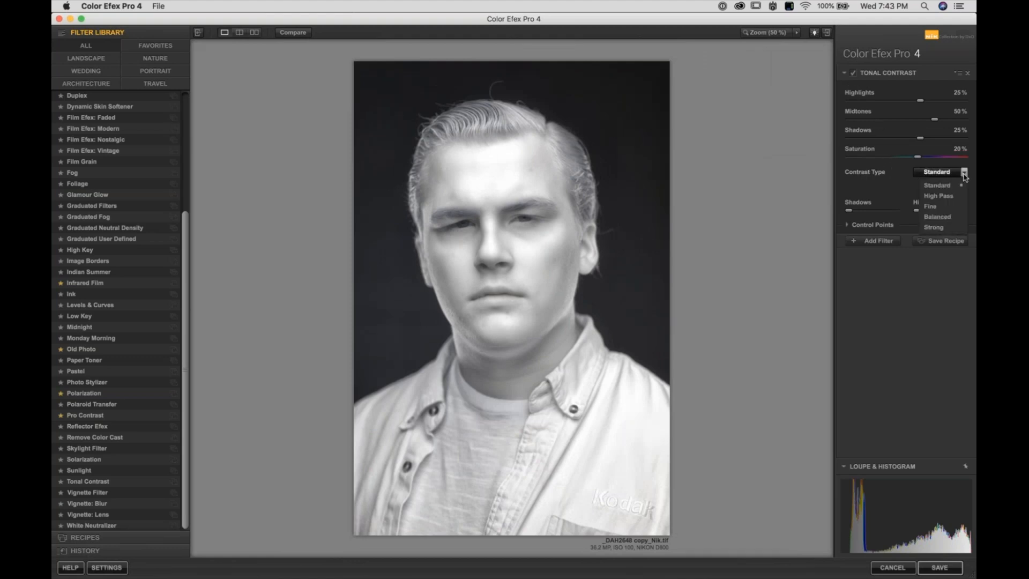
{"action": "left_click", "coordinate": [944, 197]}
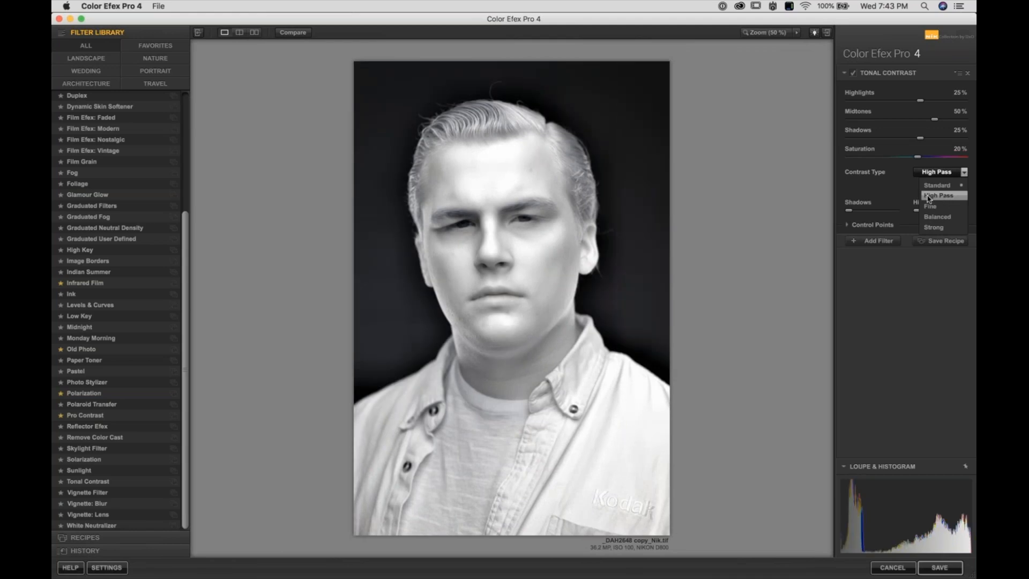
{"action": "left_click", "coordinate": [962, 199]}
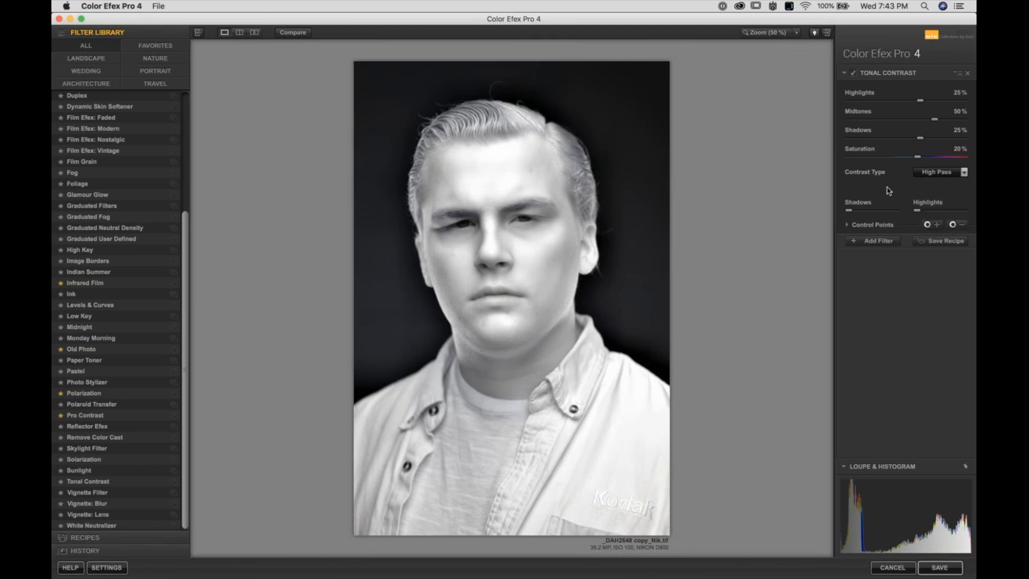
- Set the Tonal Contrast filter's highlights, midtones, shadows and saturation all to 0%
{"action": "left_click", "coordinate": [958, 94]}
{"action": "type", "text": "0"}
{"action": "key", "text": "Return"}
{"action": "left_click", "coordinate": [958, 112]}
{"action": "type", "text": "0"}
{"action": "key", "text": "Return"}
{"action": "left_click", "coordinate": [960, 130]}
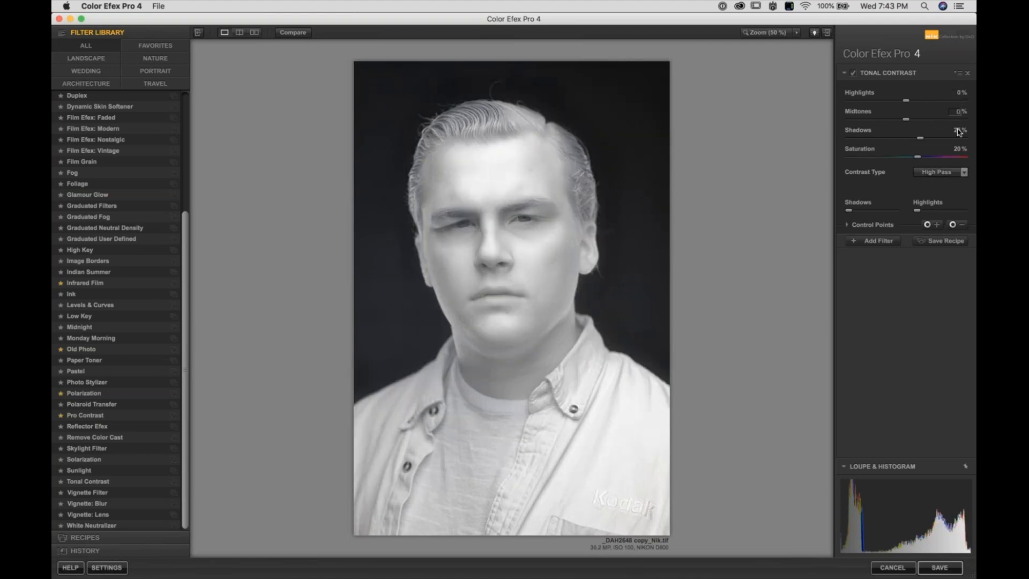
{"action": "type", "text": "0"}
{"action": "key", "text": "Return"}
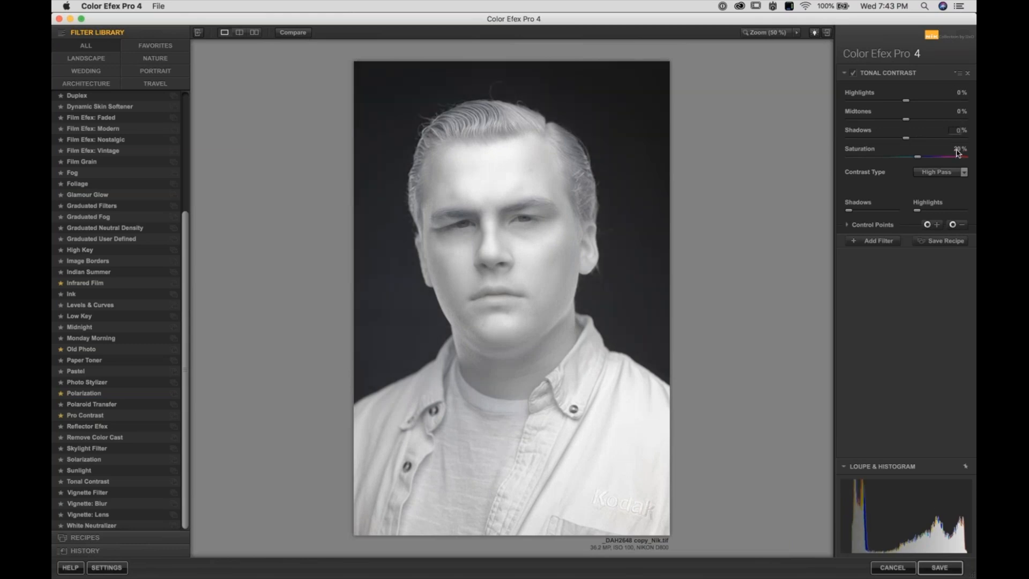
{"action": "left_click", "coordinate": [958, 149]}
{"action": "type", "text": "0"}
{"action": "key", "text": "Return"}
- Raise the Tonal Contrast filter's highlights to 11%, midtones to 10% and shadows to 22%, judging the effect on the face
{"action": "left_click", "coordinate": [536, 251]}
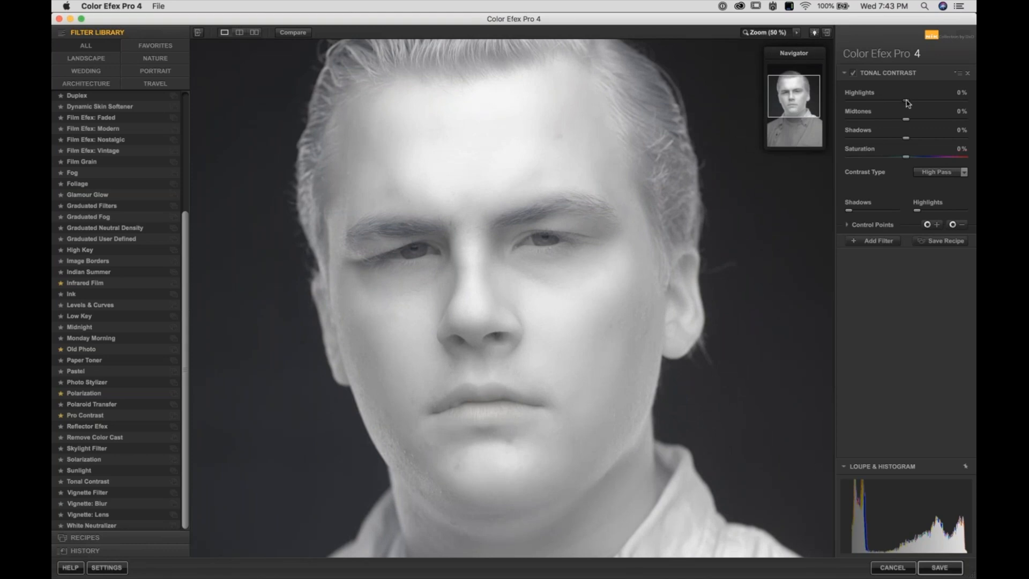
{"action": "left_click_drag", "start_coordinate": [906, 100], "coordinate": [914, 122]}
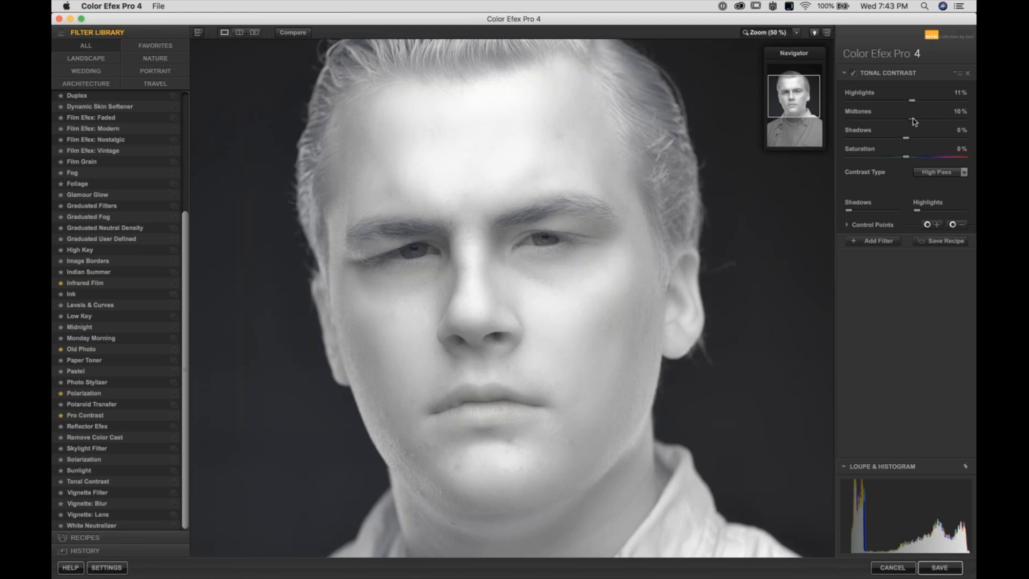
{"action": "left_click_drag", "start_coordinate": [908, 141], "coordinate": [913, 141]}
{"action": "left_click_drag", "start_coordinate": [911, 138], "coordinate": [918, 141]}
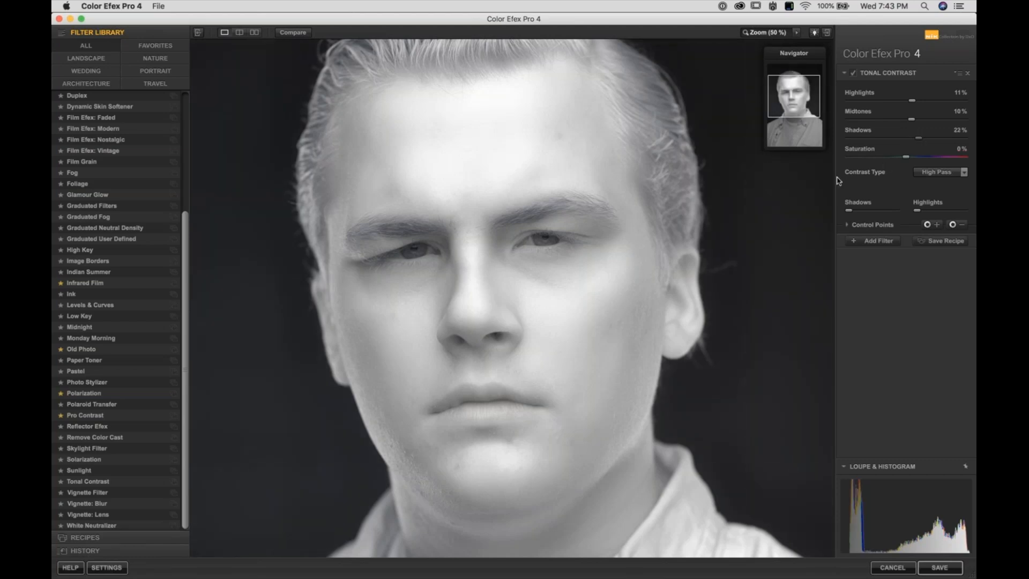
- Compare the face up close with and without the High Pass Tonal Contrast adjustments, and return to the whole portrait
{"action": "left_click", "coordinate": [827, 172]}
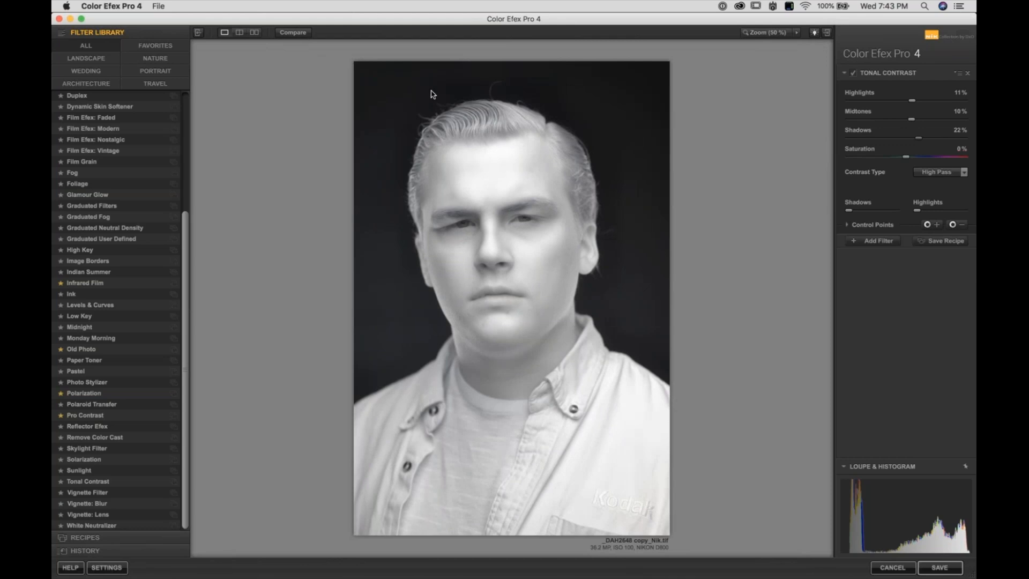
{"action": "left_click", "coordinate": [516, 250]}
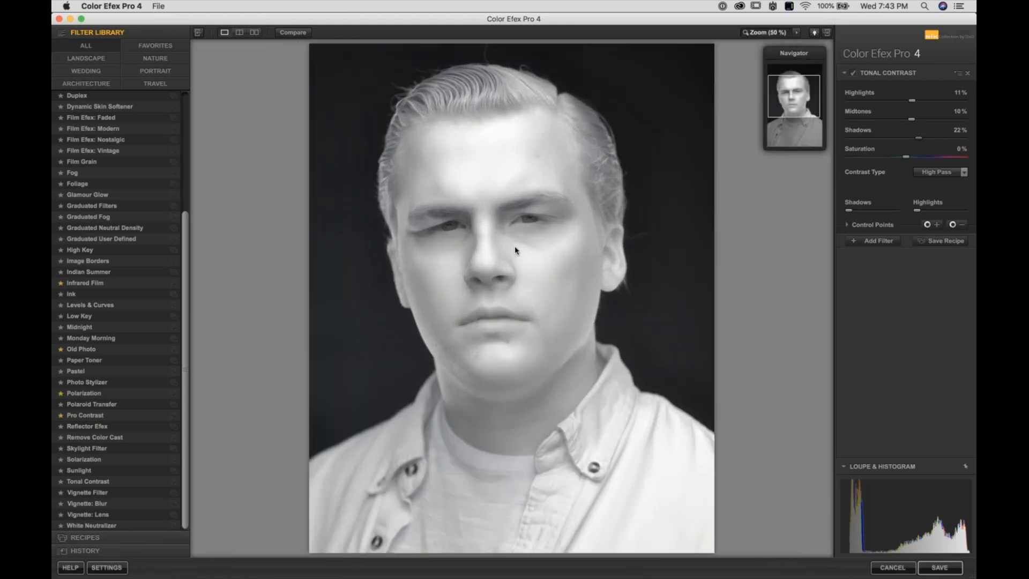
{"action": "left_click", "coordinate": [515, 250]}
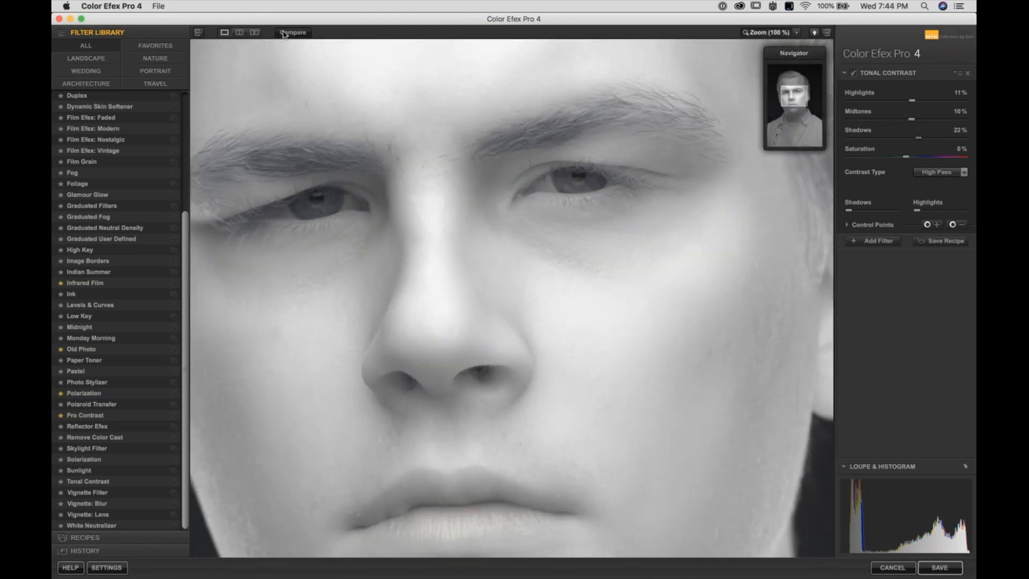
{"action": "left_click", "coordinate": [284, 32]}
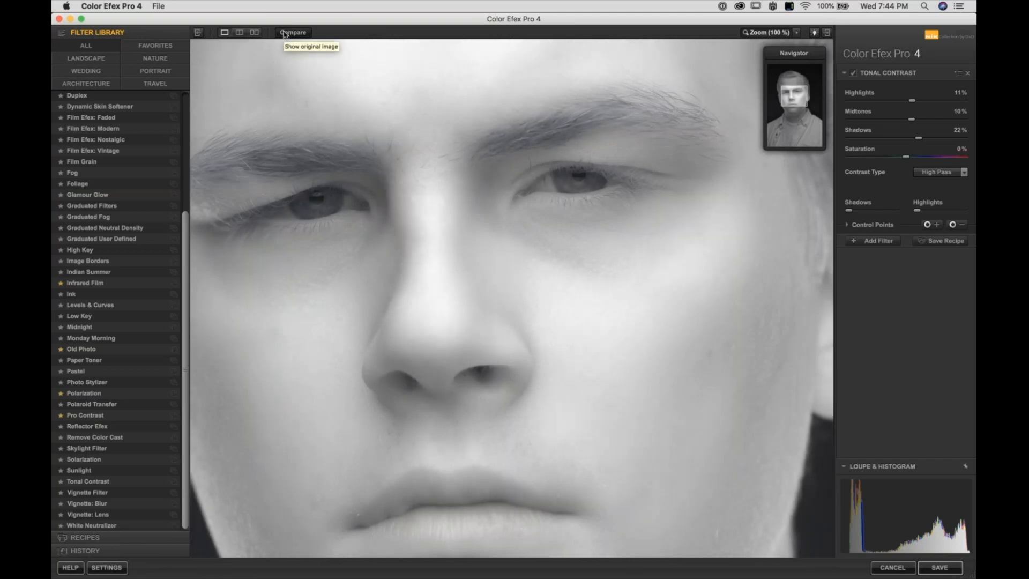
{"action": "left_click", "coordinate": [284, 33]}
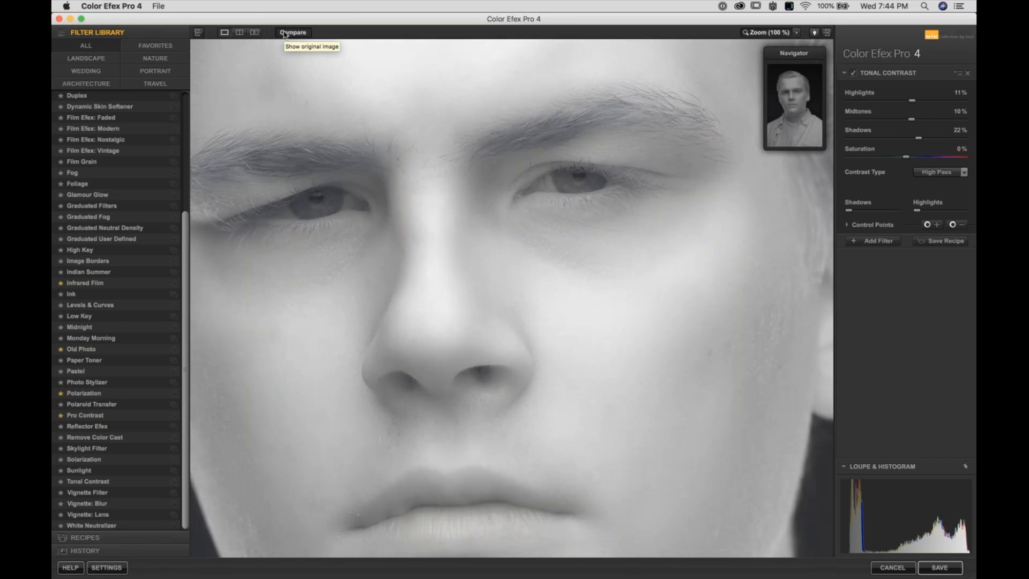
{"action": "left_click", "coordinate": [285, 33]}
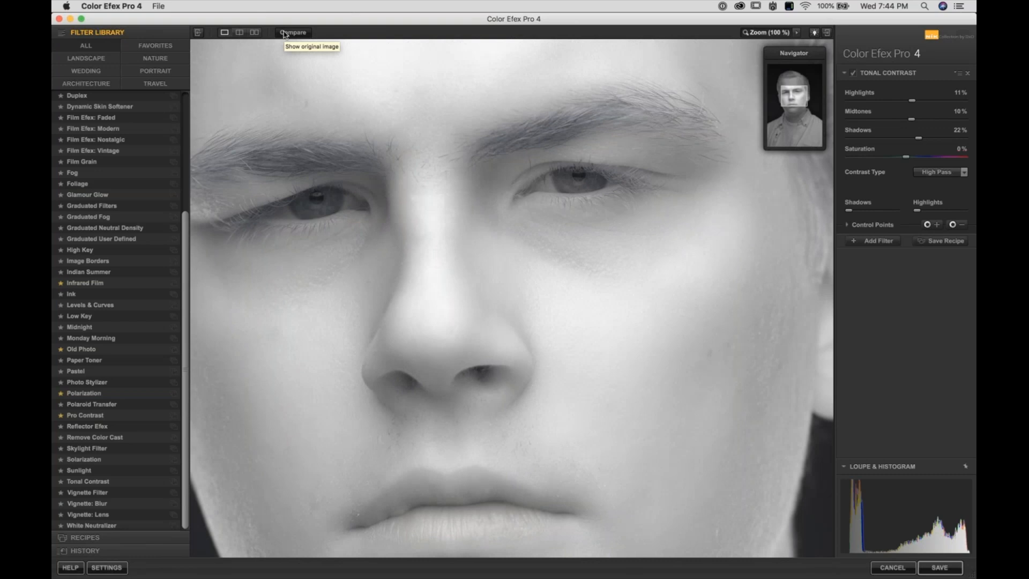
{"action": "left_click", "coordinate": [285, 34]}
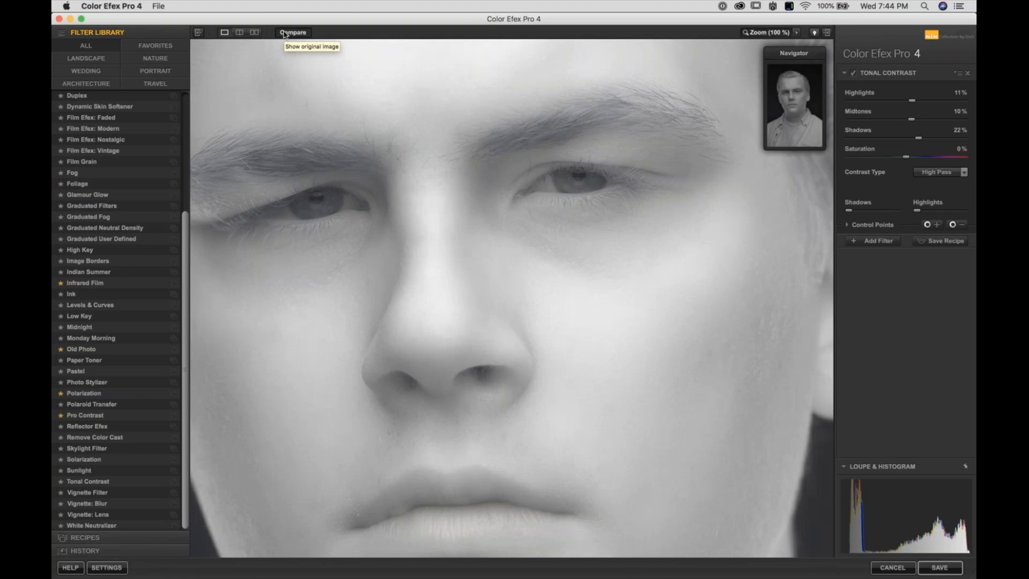
{"action": "left_click", "coordinate": [285, 33]}
{"action": "key", "text": "super+0"}
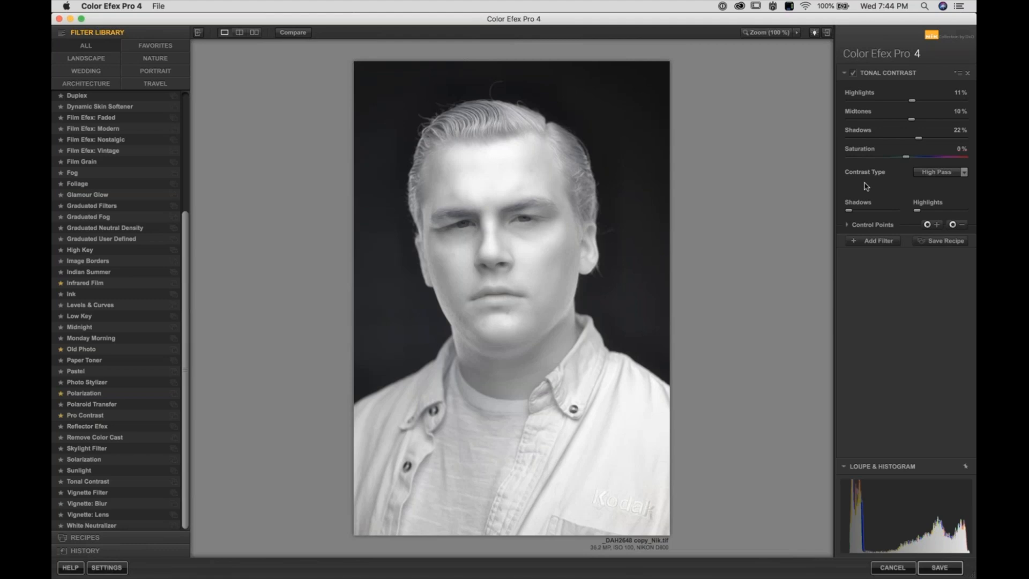
- Add a second Tonal Contrast filter with the Standard contrast type, highlights at 4%, midtones at 9% and shadows at 7%
{"action": "left_click", "coordinate": [877, 242]}
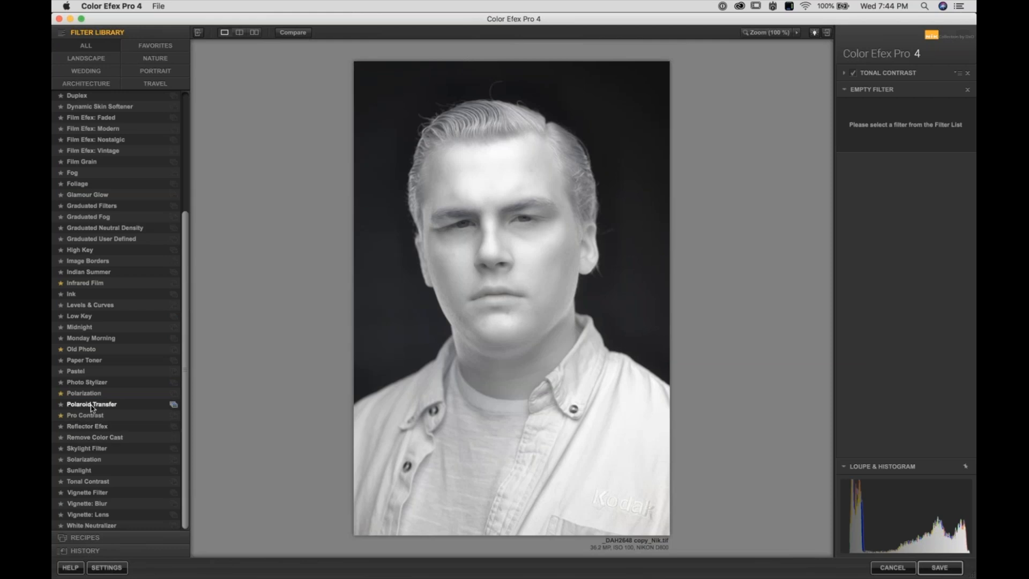
{"action": "left_click", "coordinate": [85, 482]}
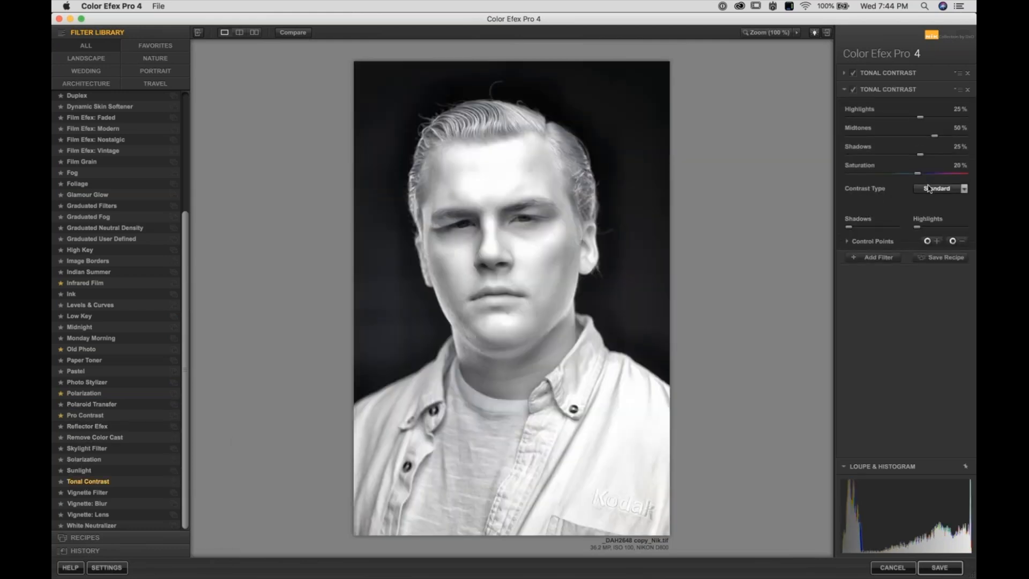
{"action": "left_click", "coordinate": [929, 189]}
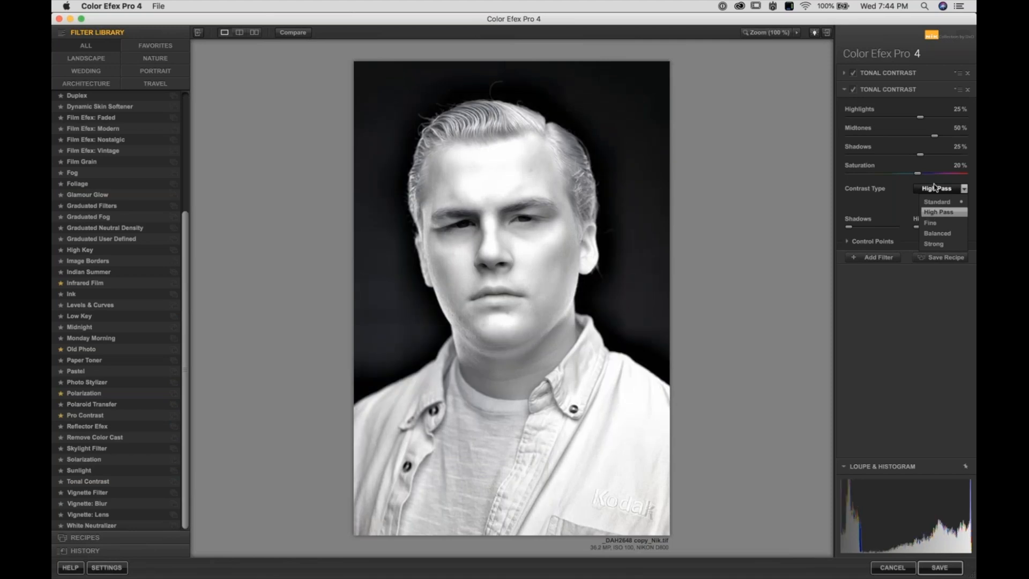
{"action": "left_click", "coordinate": [938, 202]}
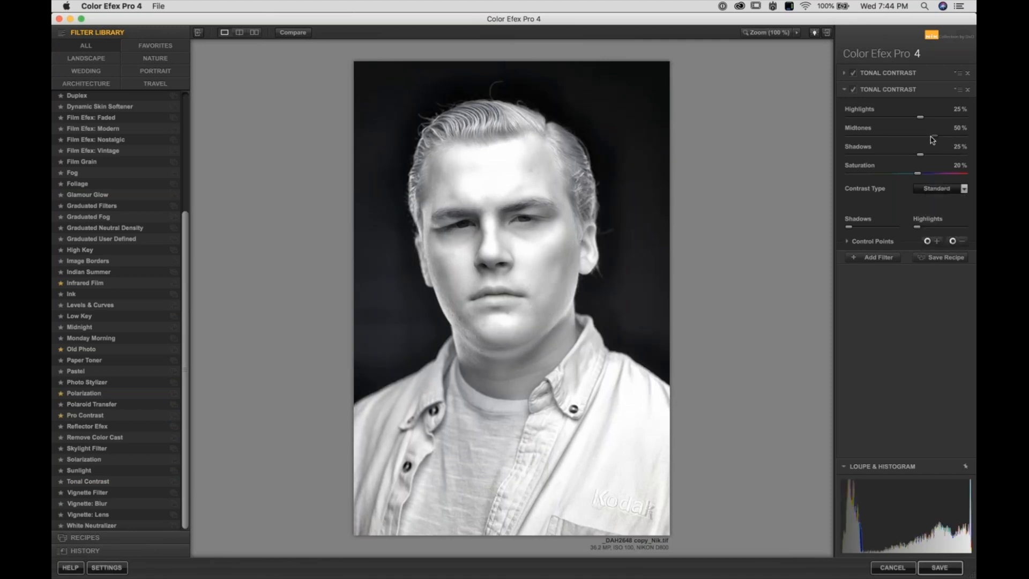
{"action": "left_click_drag", "start_coordinate": [930, 136], "coordinate": [911, 158]}
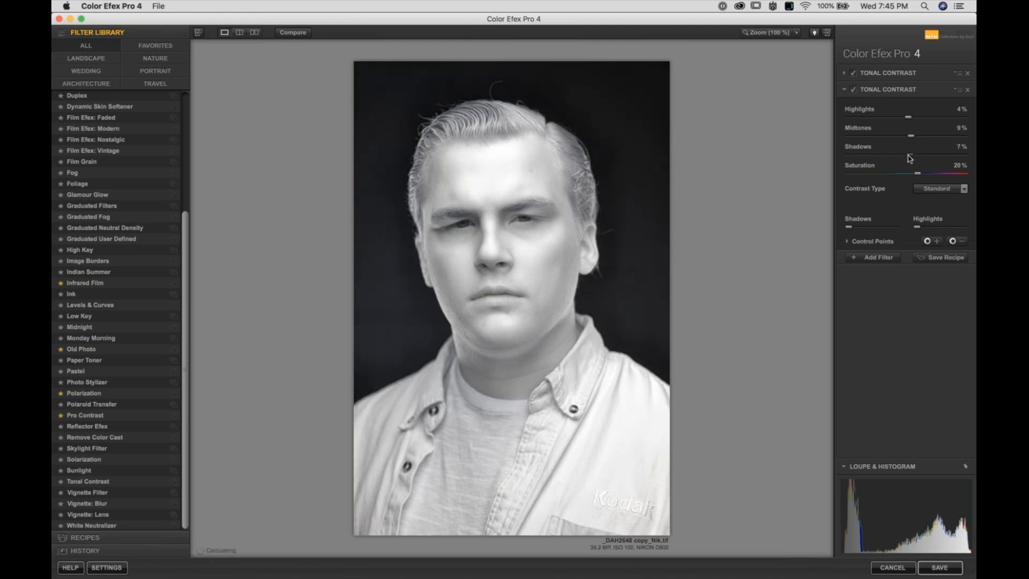
- Examine the eyes and skin at 100% with the second Tonal Contrast filter switched off and on
{"action": "left_click", "coordinate": [782, 166]}
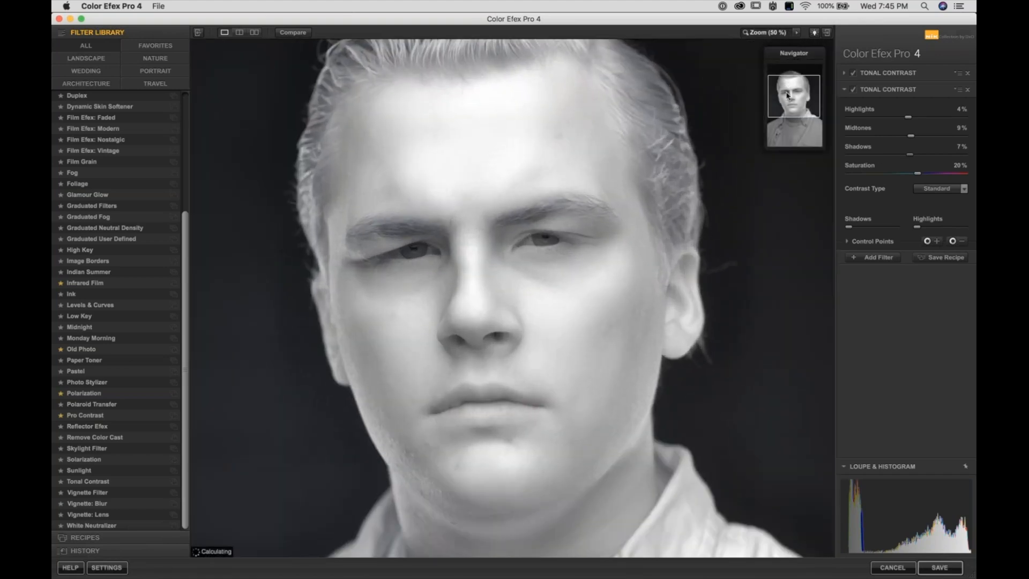
{"action": "key", "text": "super+equal"}
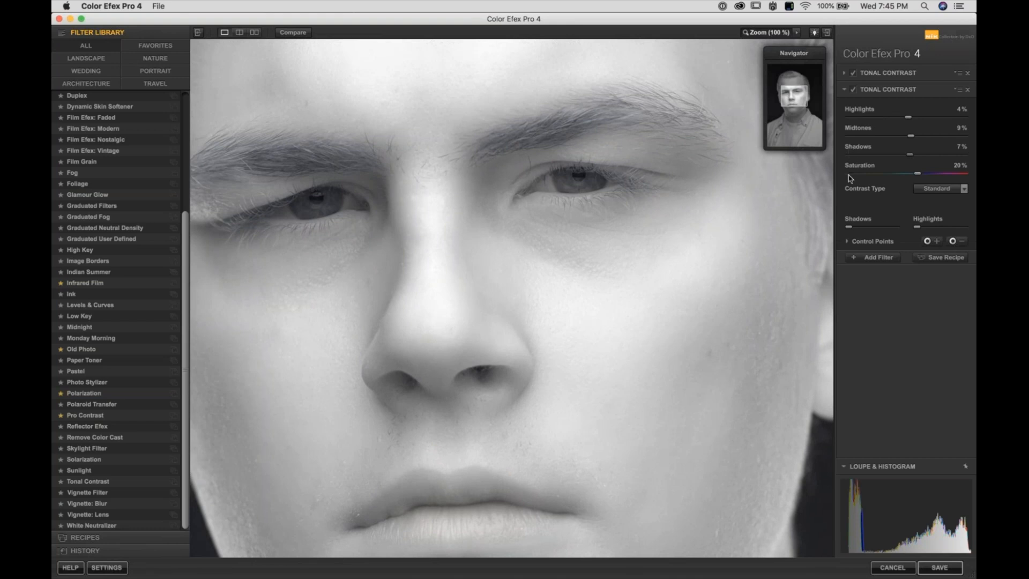
{"action": "left_click", "coordinate": [854, 92]}
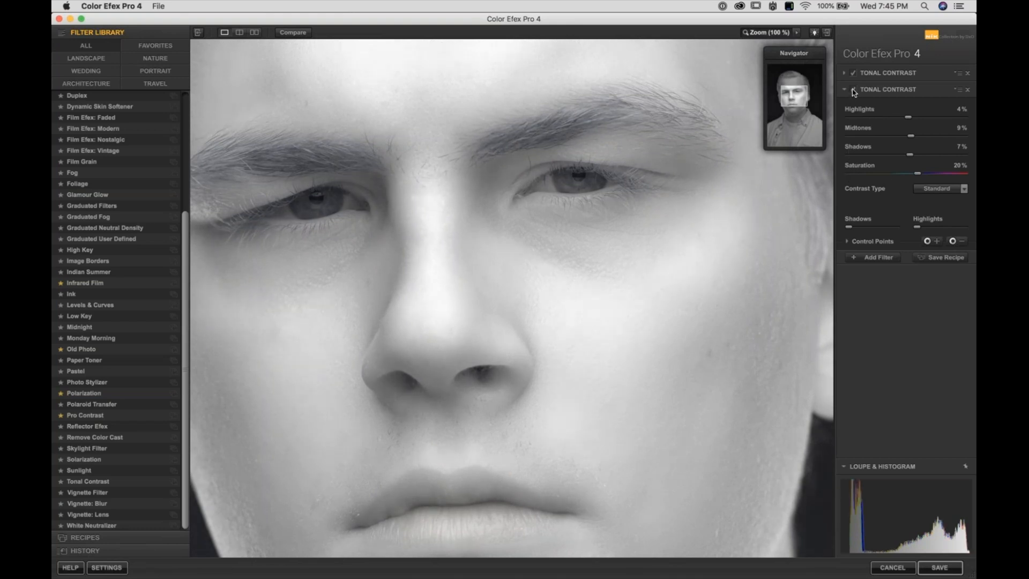
{"action": "left_click", "coordinate": [854, 91]}
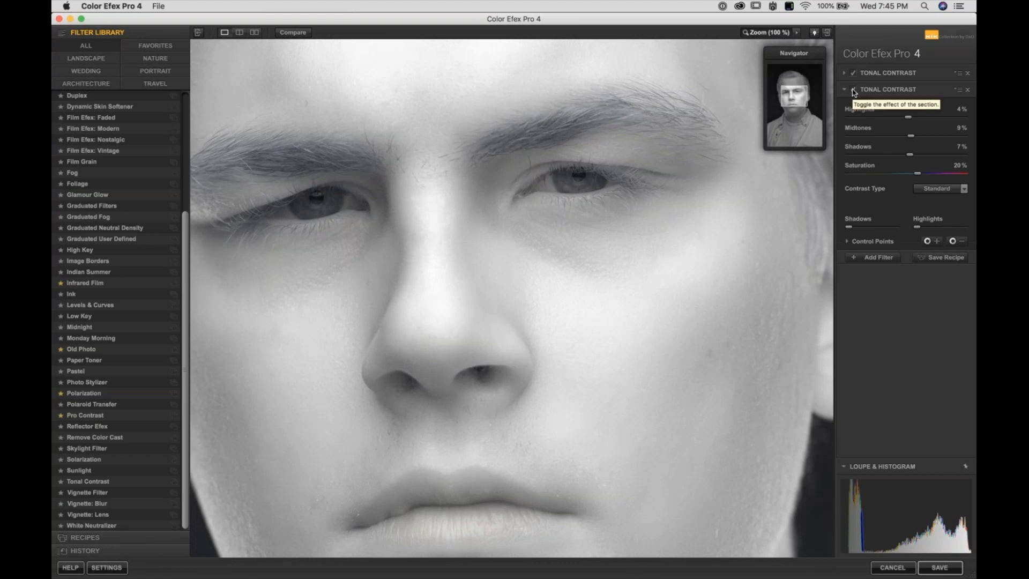
{"action": "left_click", "coordinate": [853, 91]}
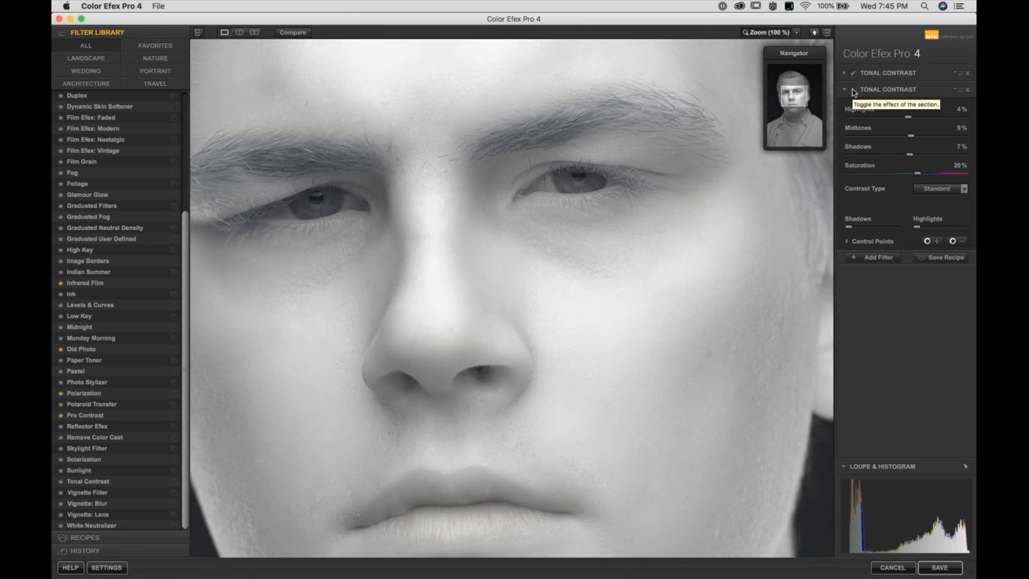
{"action": "left_click", "coordinate": [853, 91]}
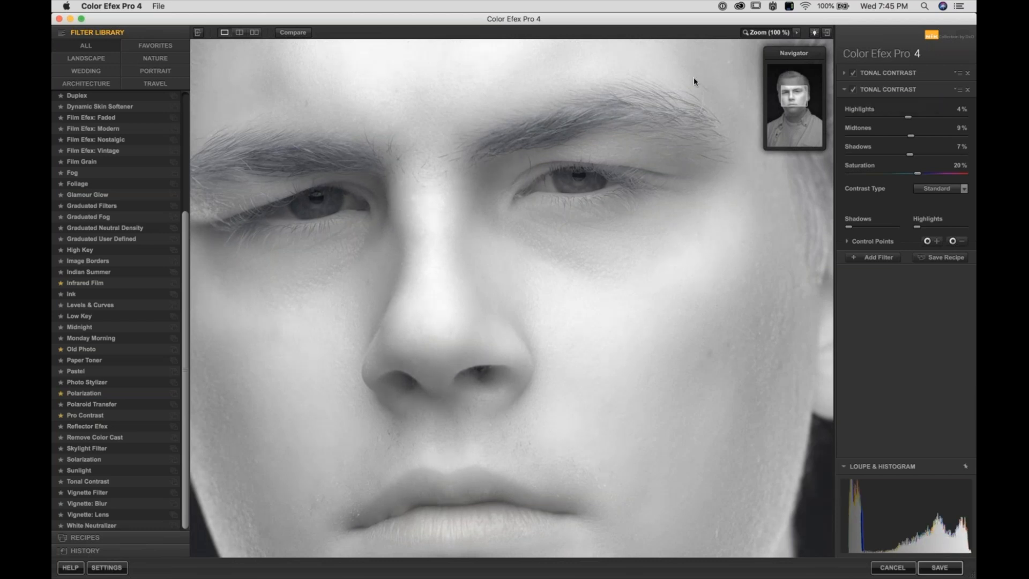
- Compare the portrait with both Tonal Contrast filters against the original, up close and as a whole image
{"action": "left_click", "coordinate": [292, 33]}
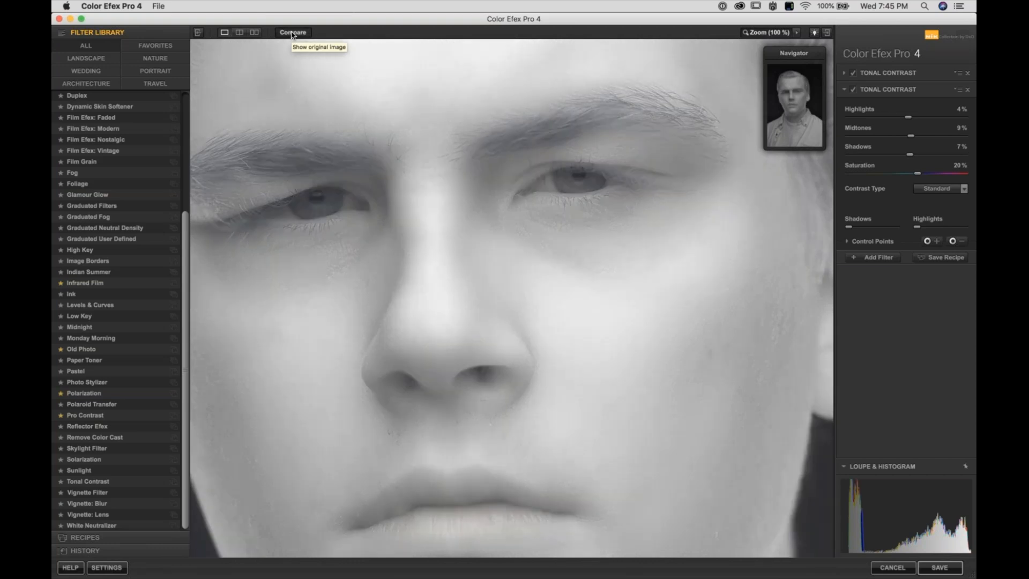
{"action": "left_click", "coordinate": [293, 34]}
{"action": "left_click", "coordinate": [293, 34]}
{"action": "left_click", "coordinate": [292, 34]}
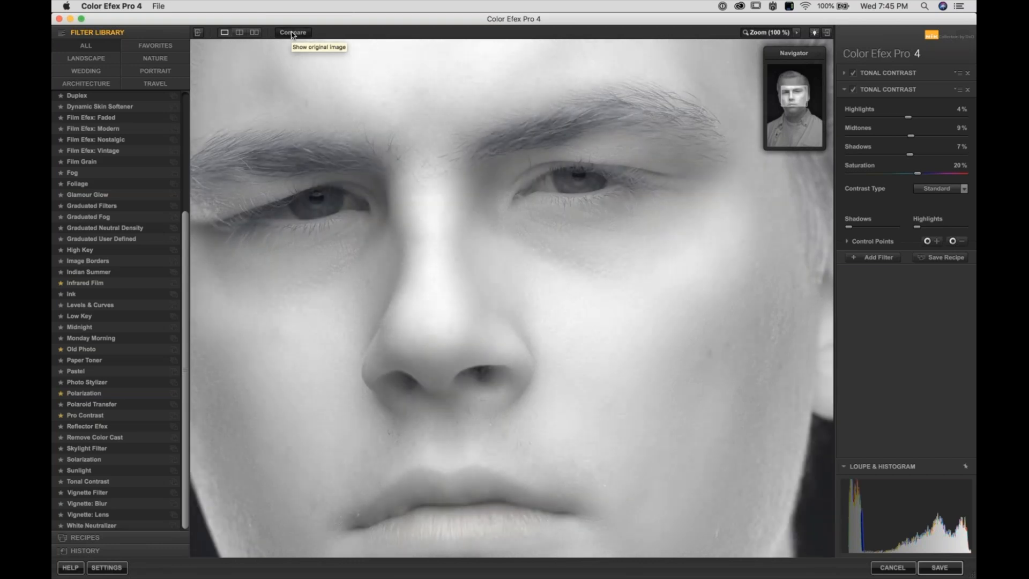
{"action": "left_click", "coordinate": [526, 256]}
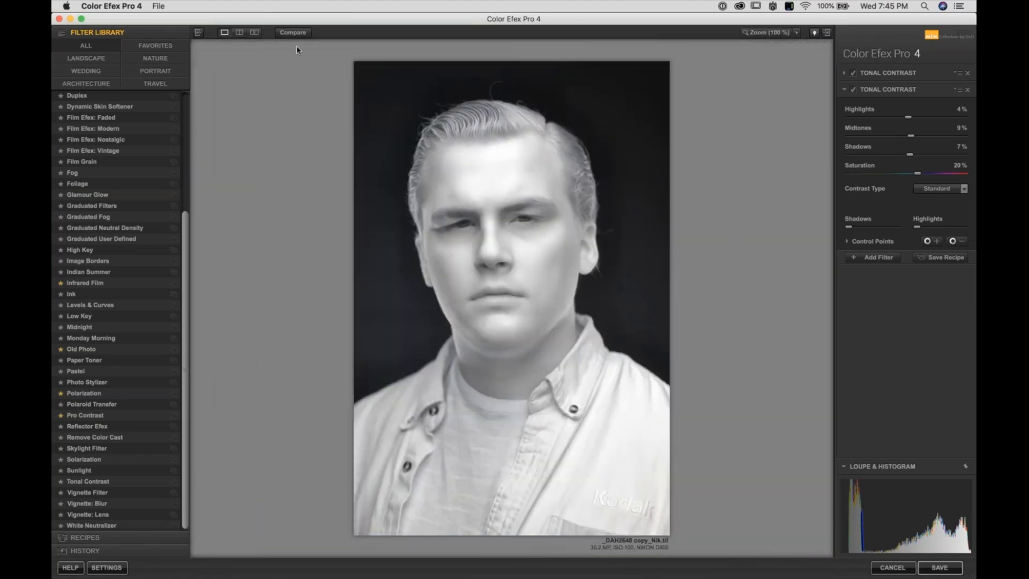
{"action": "left_click", "coordinate": [282, 34]}
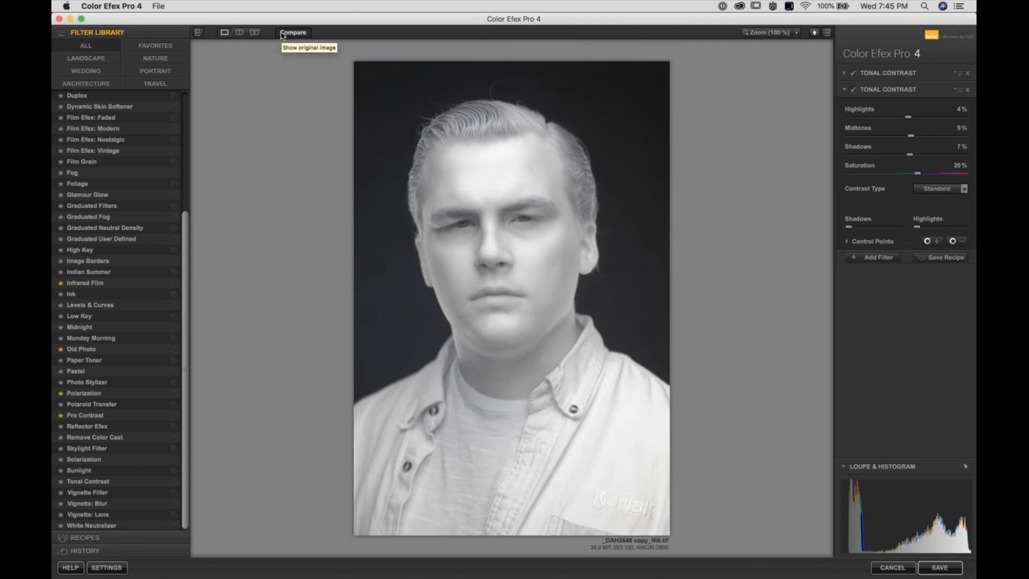
{"action": "left_click", "coordinate": [283, 34]}
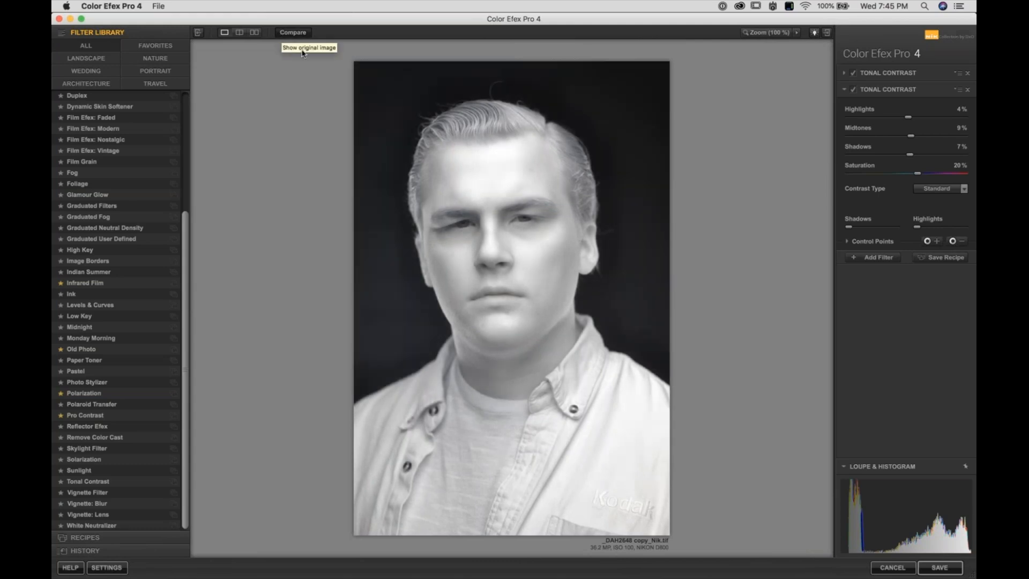
- Add a Darken / Lighten Center filter, place its center on the face, and set the border luminosity to -65%
{"action": "left_click", "coordinate": [875, 257]}
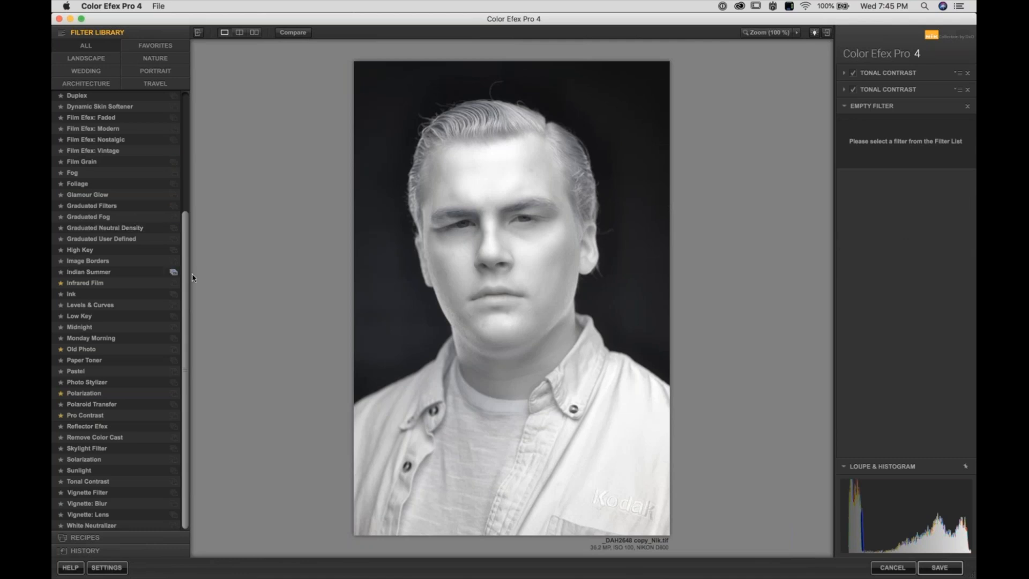
{"action": "scroll", "coordinate": [186, 280], "scroll_direction": "up", "scroll_amount": 5}
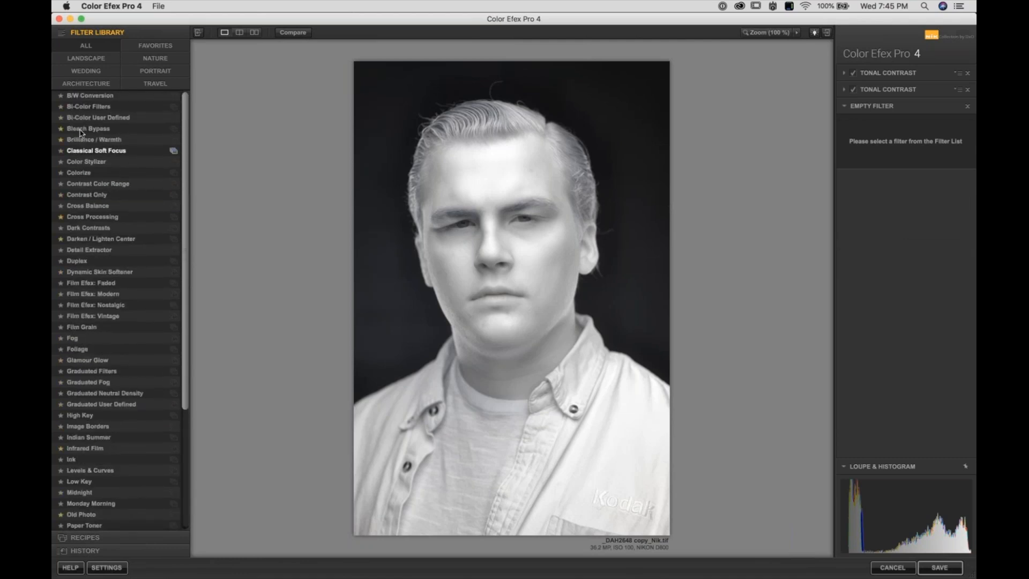
{"action": "left_click", "coordinate": [69, 239]}
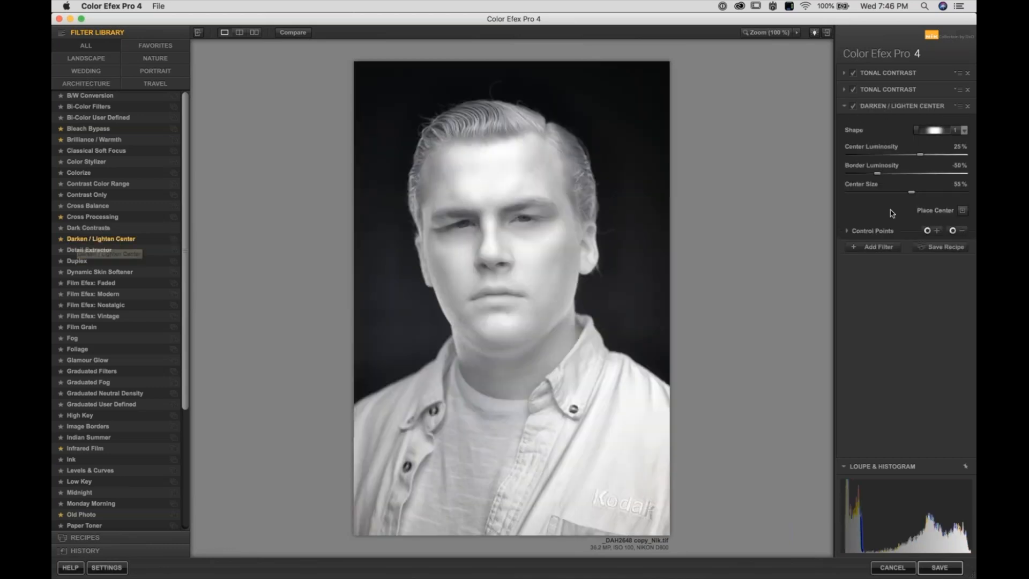
{"action": "left_click", "coordinate": [963, 210]}
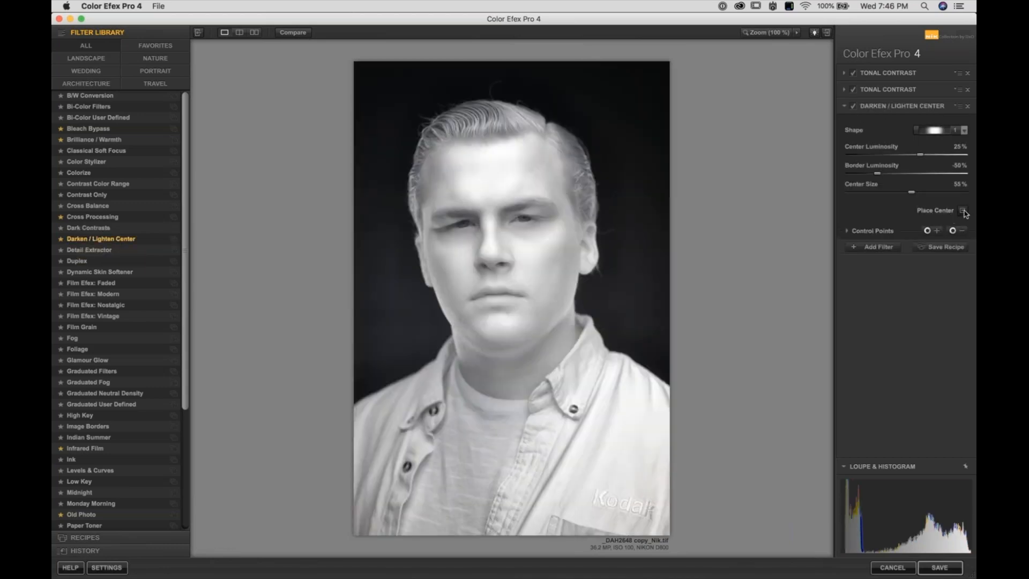
{"action": "left_click", "coordinate": [501, 265]}
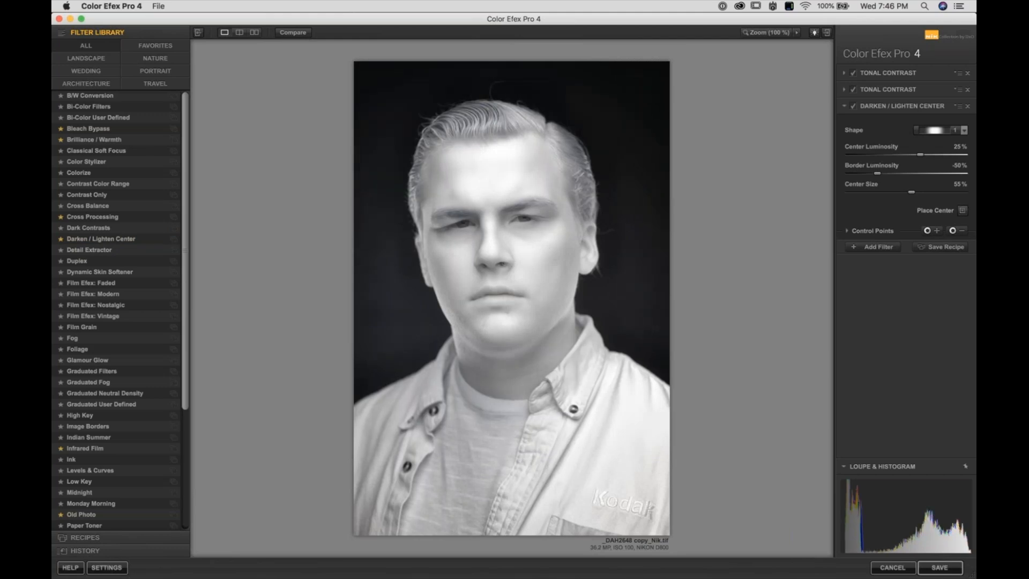
{"action": "left_click_drag", "start_coordinate": [877, 173], "coordinate": [871, 175]}
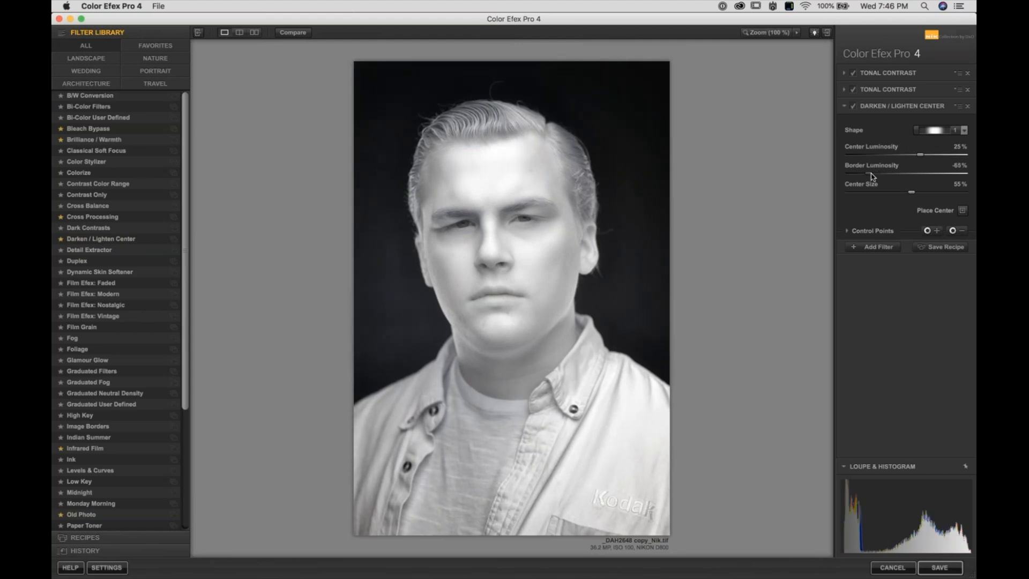
- Compare the portrait with the Darken / Lighten Center filter switched off and on, and the full filter stack against the original
{"action": "left_click", "coordinate": [853, 107]}
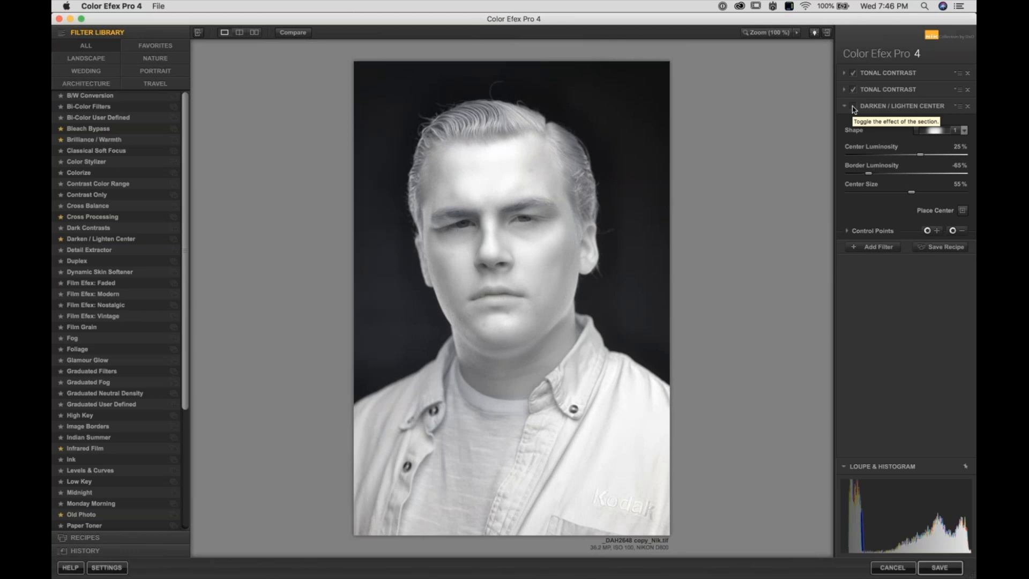
{"action": "left_click", "coordinate": [853, 107]}
{"action": "left_click", "coordinate": [854, 106]}
{"action": "left_click", "coordinate": [853, 106]}
{"action": "left_click", "coordinate": [854, 108]}
{"action": "left_click", "coordinate": [854, 108]}
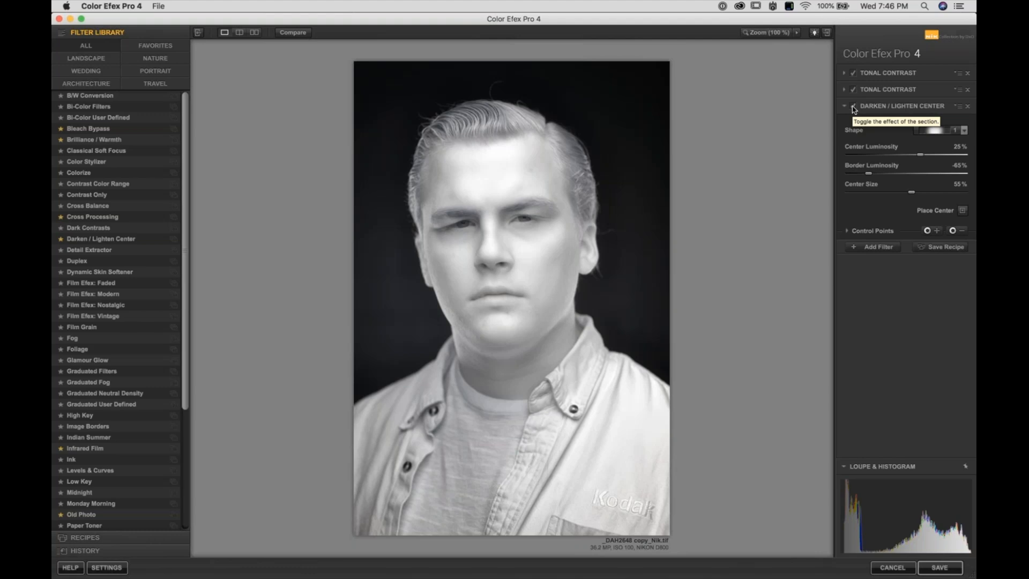
{"action": "left_click", "coordinate": [289, 34]}
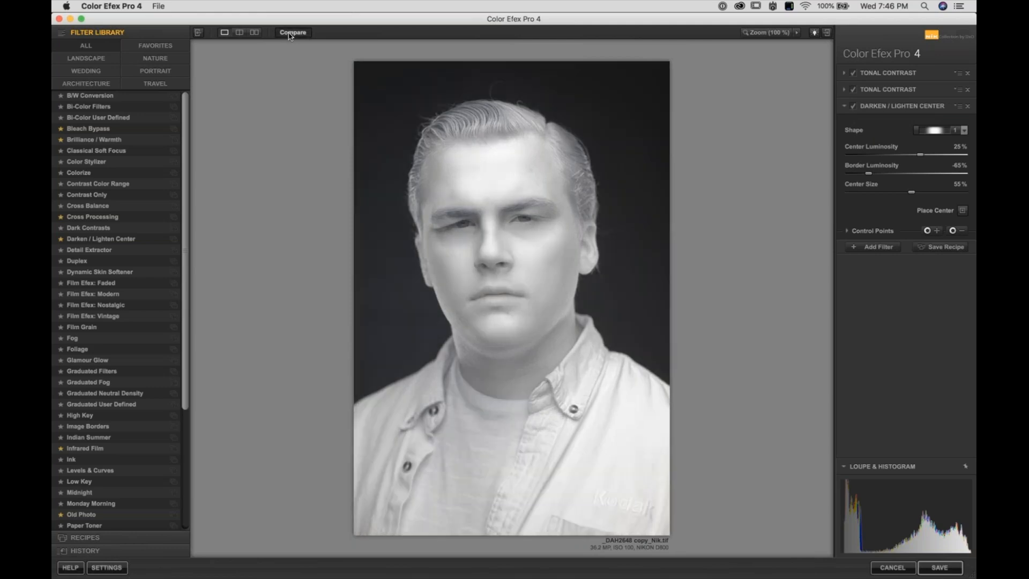
{"action": "left_click", "coordinate": [289, 34]}
{"action": "left_click", "coordinate": [289, 34]}
{"action": "left_click", "coordinate": [290, 34]}
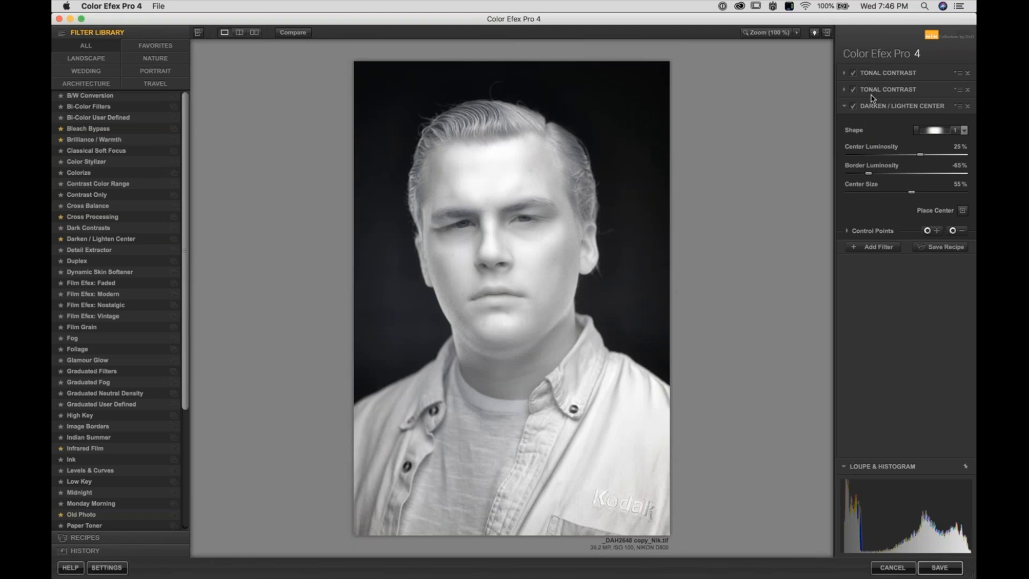
- Save the filtered portrait back to DxO PhotoLab and compare the _Nik.tif copy with its source NEF
{"action": "left_click", "coordinate": [936, 568]}
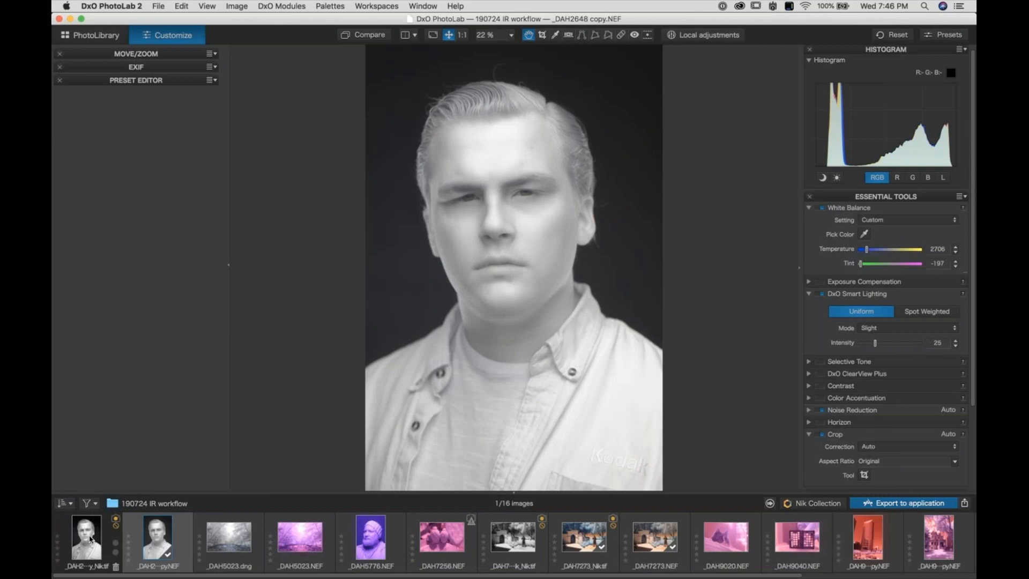
{"action": "left_click", "coordinate": [90, 539]}
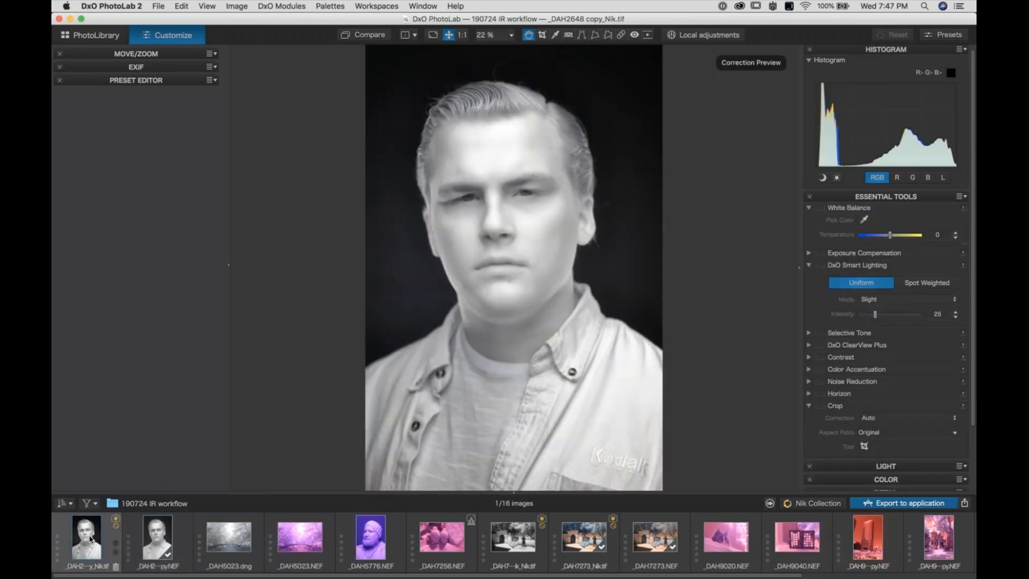
{"action": "left_click", "coordinate": [151, 539]}
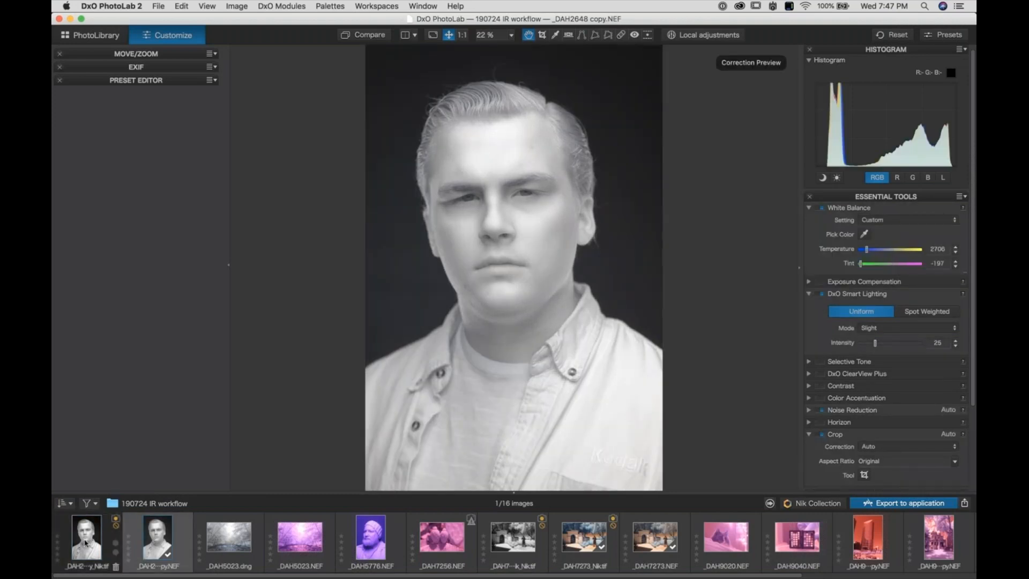
{"action": "left_click", "coordinate": [85, 543]}
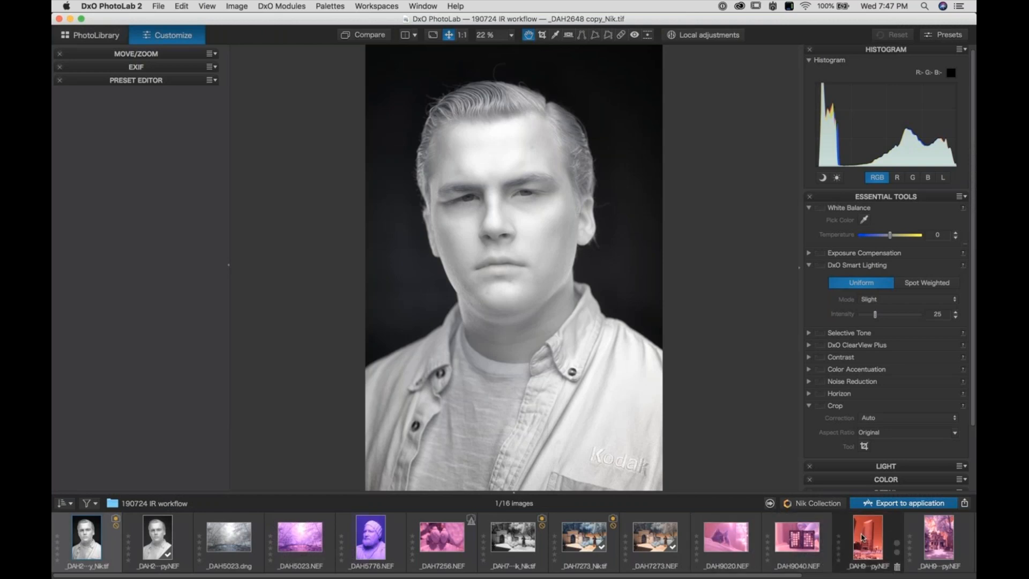
- Open the red skyscraper photo _DAH9062 copy.NEF and turn on the Geometry perspective correction
{"action": "left_click", "coordinate": [863, 538]}
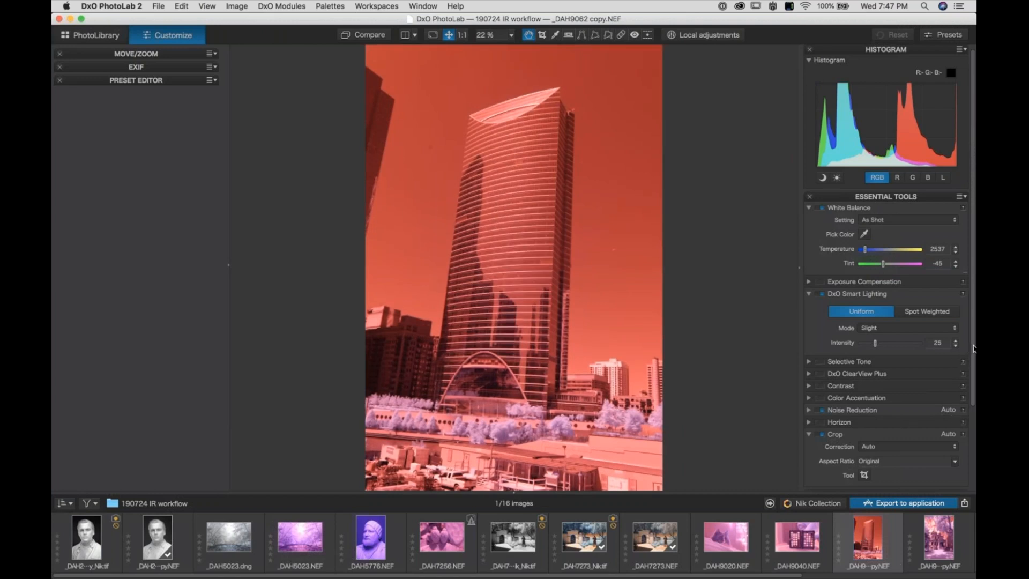
{"action": "scroll", "coordinate": [975, 348], "scroll_direction": "down", "scroll_amount": 5}
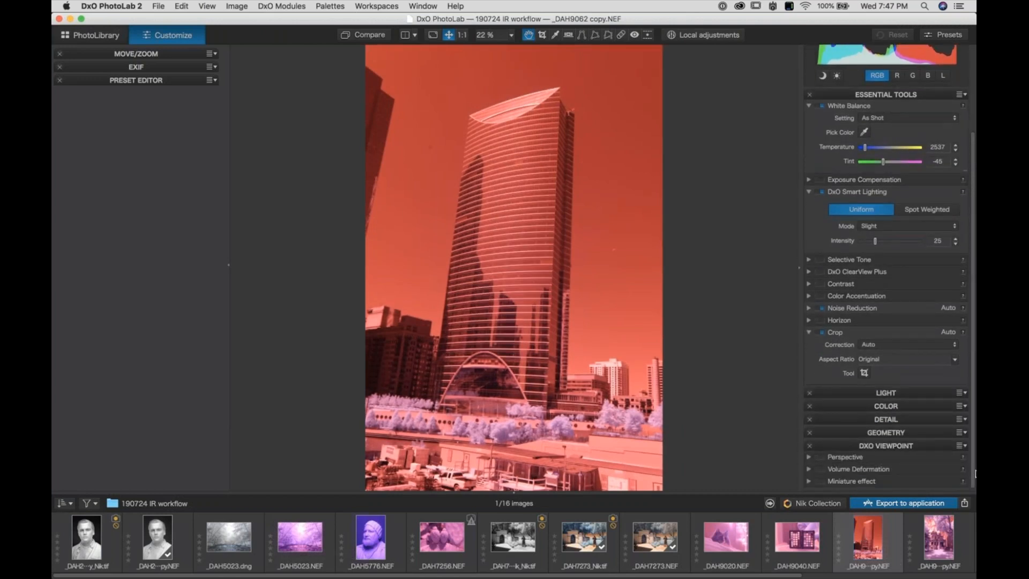
{"action": "left_click", "coordinate": [872, 436]}
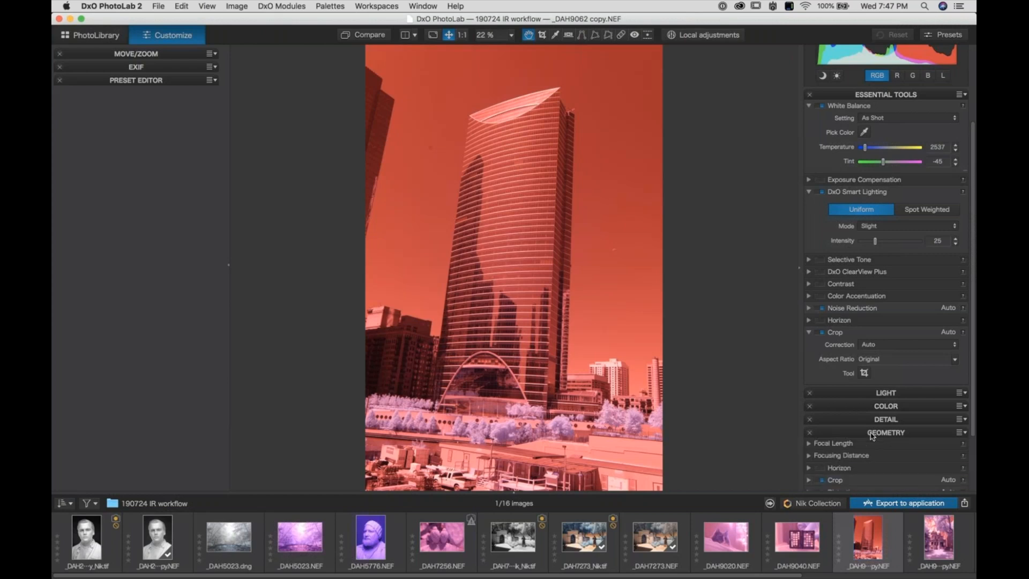
{"action": "left_click_drag", "start_coordinate": [975, 423], "coordinate": [975, 474]}
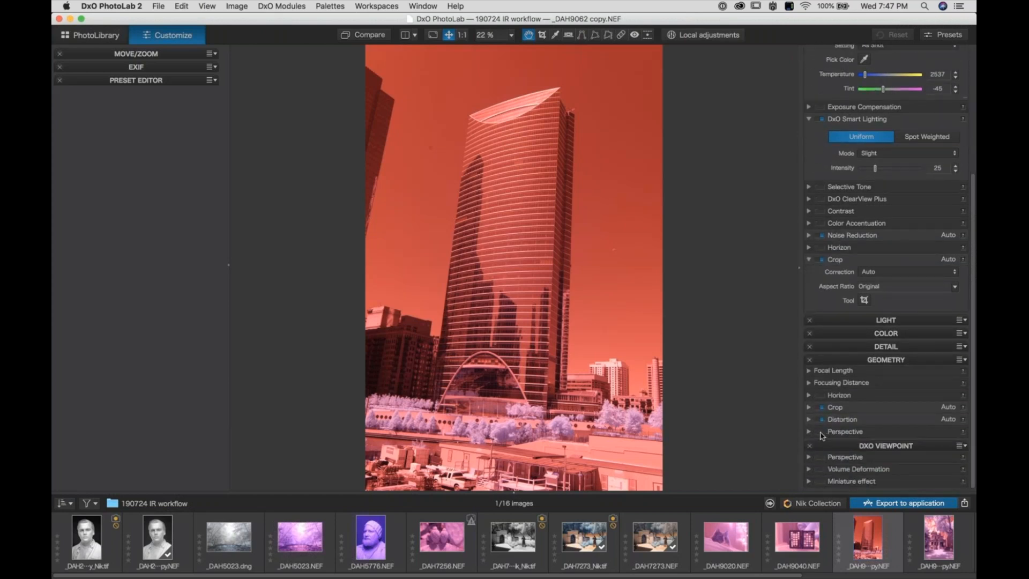
{"action": "left_click", "coordinate": [822, 432]}
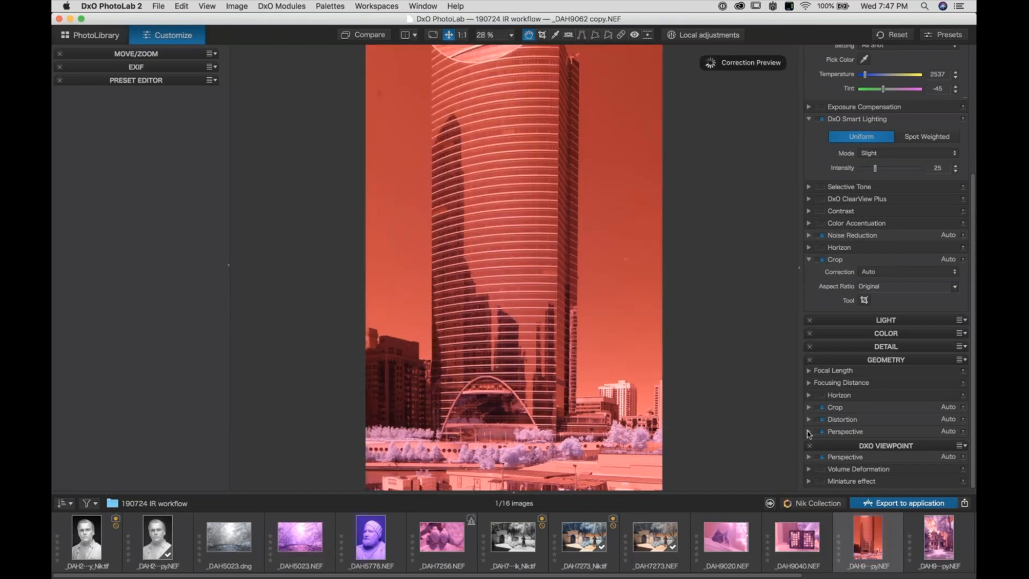
- Expand the perspective correction settings and set the intensity to 50
{"action": "left_click", "coordinate": [809, 432]}
{"action": "scroll", "coordinate": [852, 444], "scroll_direction": "down", "scroll_amount": 5}
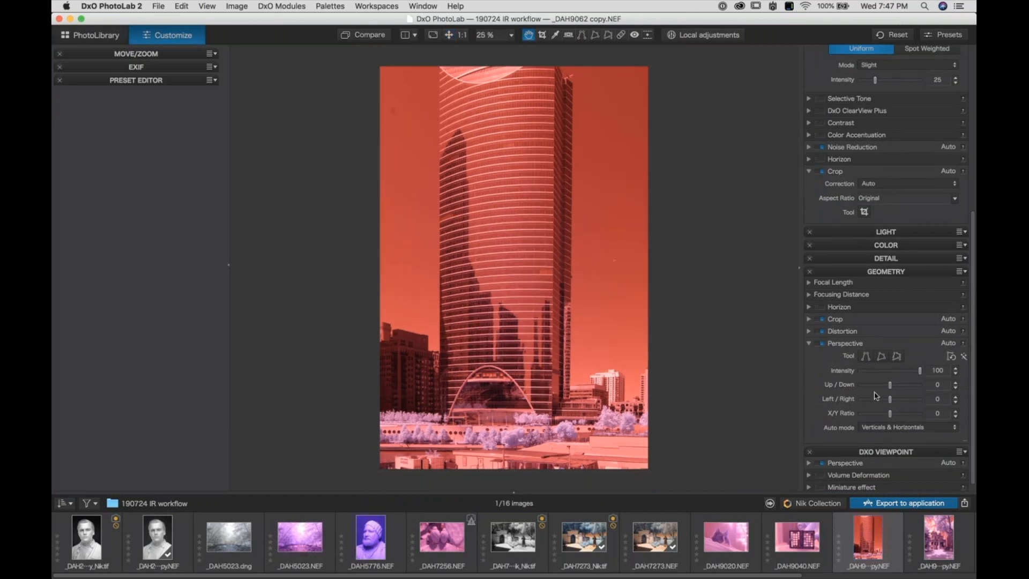
{"action": "left_click_drag", "start_coordinate": [920, 372], "coordinate": [890, 376]}
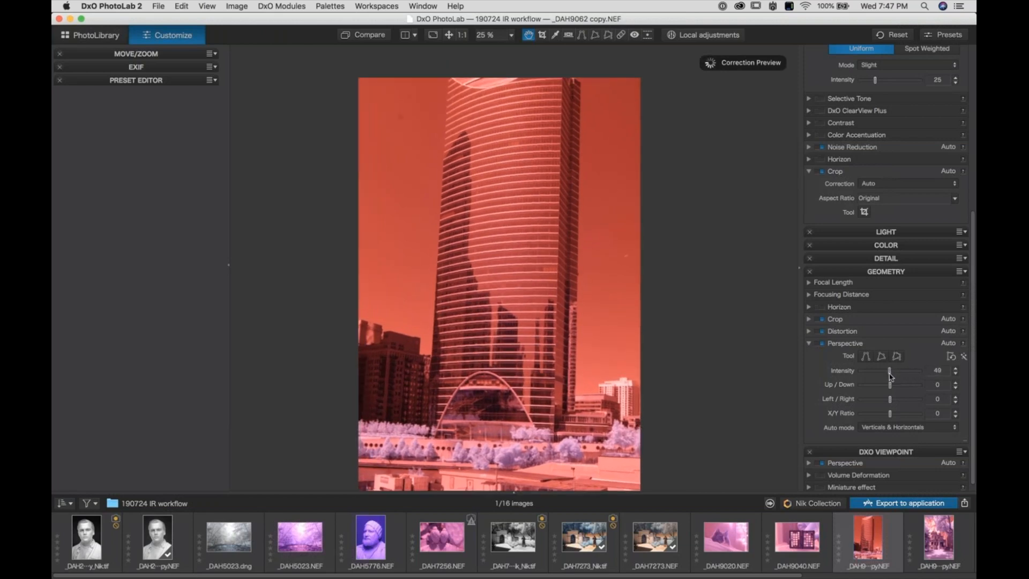
{"action": "left_click_drag", "start_coordinate": [890, 376], "coordinate": [891, 375]}
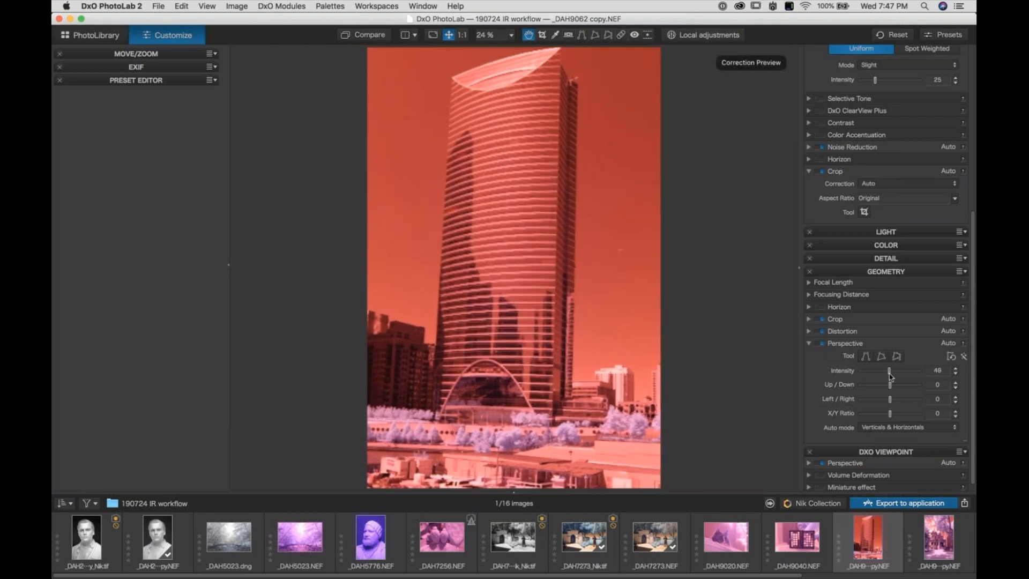
- Try the Horizontals only and Verticals only perspective modes, and settle on Horizontals only
{"action": "left_click", "coordinate": [903, 429]}
{"action": "left_click", "coordinate": [902, 451]}
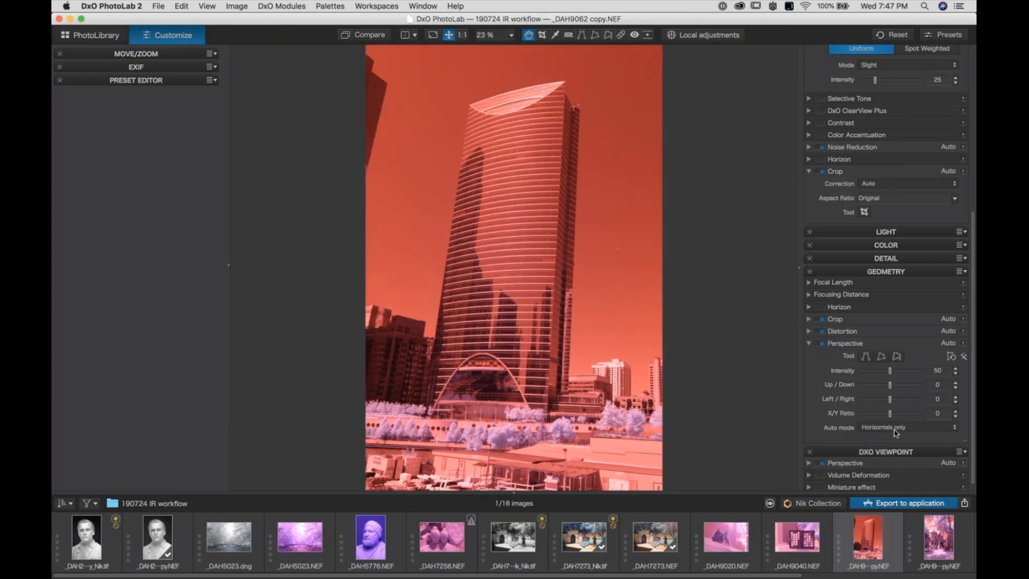
{"action": "left_click", "coordinate": [895, 428]}
{"action": "left_click", "coordinate": [890, 419]}
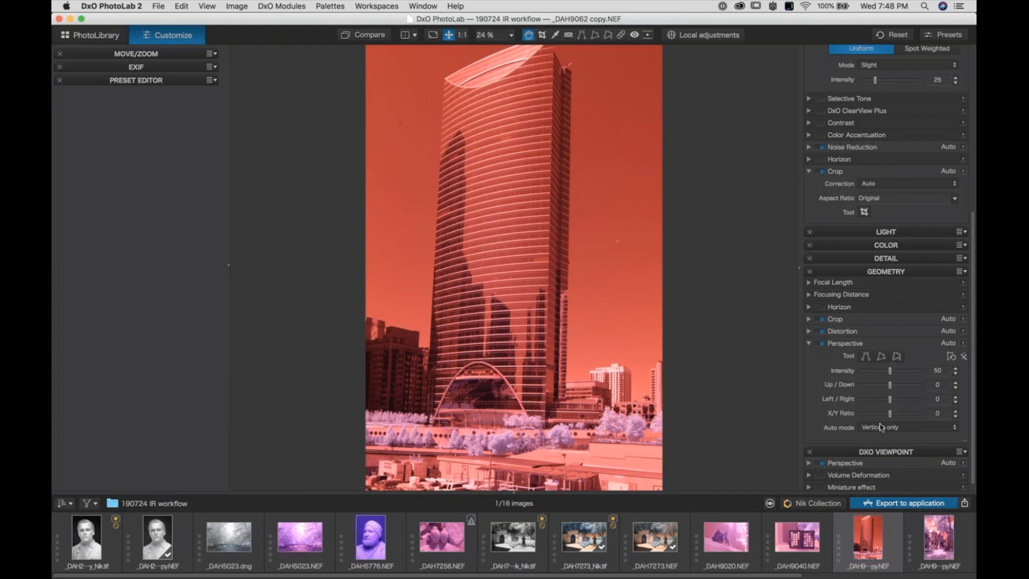
{"action": "left_click", "coordinate": [883, 429]}
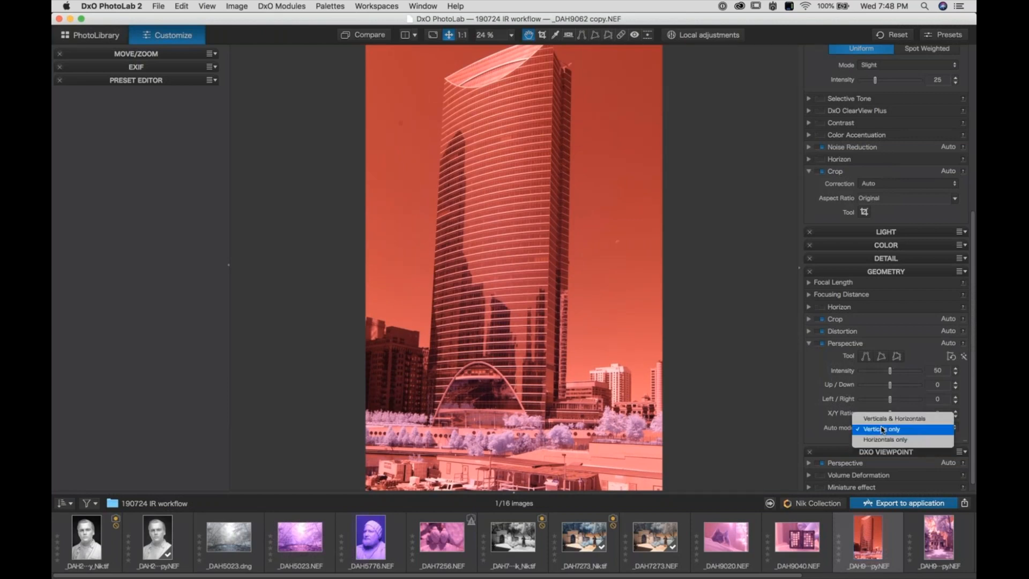
{"action": "left_click", "coordinate": [882, 439]}
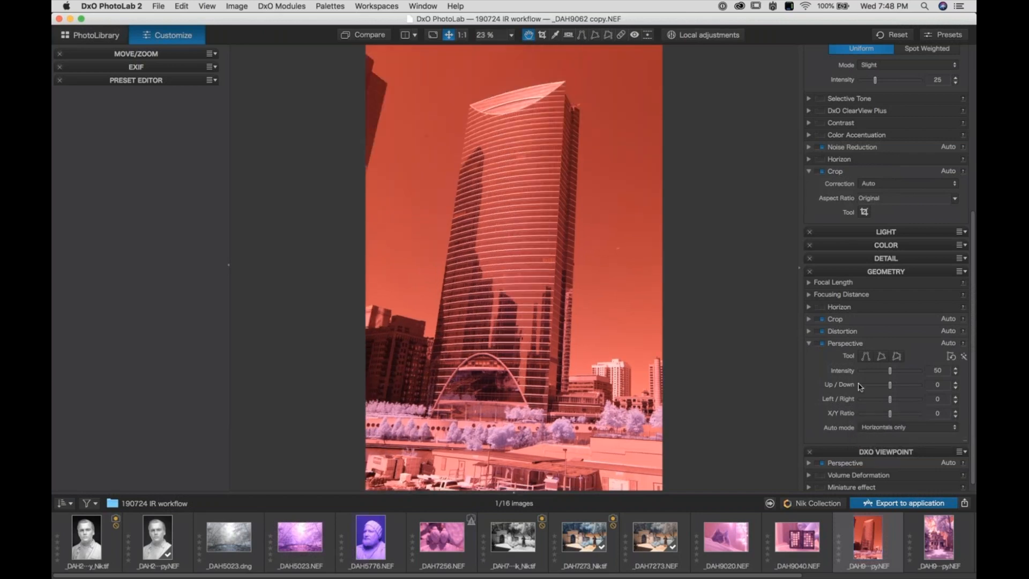
{"action": "left_click", "coordinate": [809, 344]}
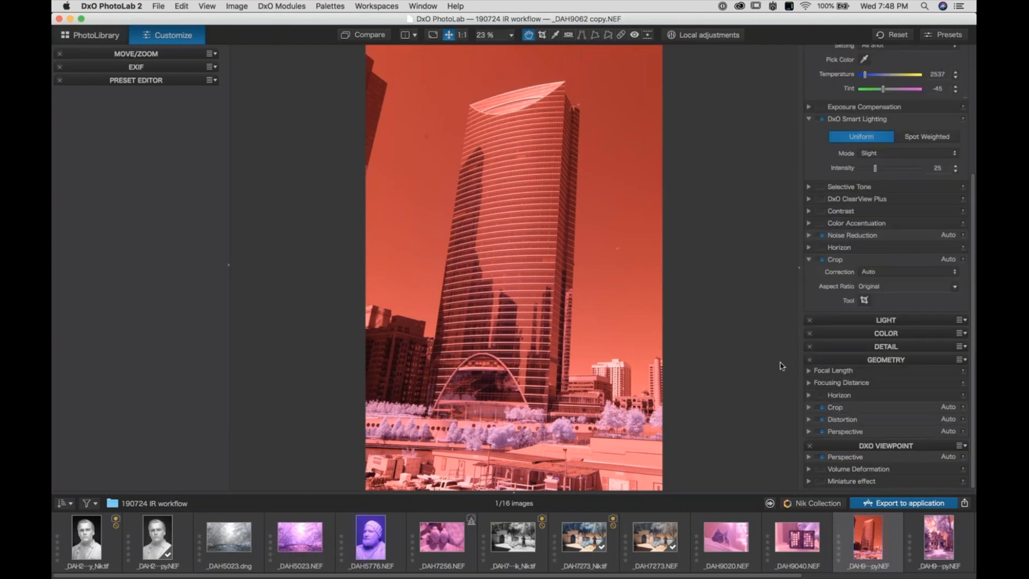
- Try a tighter lower crop edge on the skyscraper photo, then reset the crop to the full corrected frame and close the Crop tool
{"action": "left_click", "coordinate": [865, 300]}
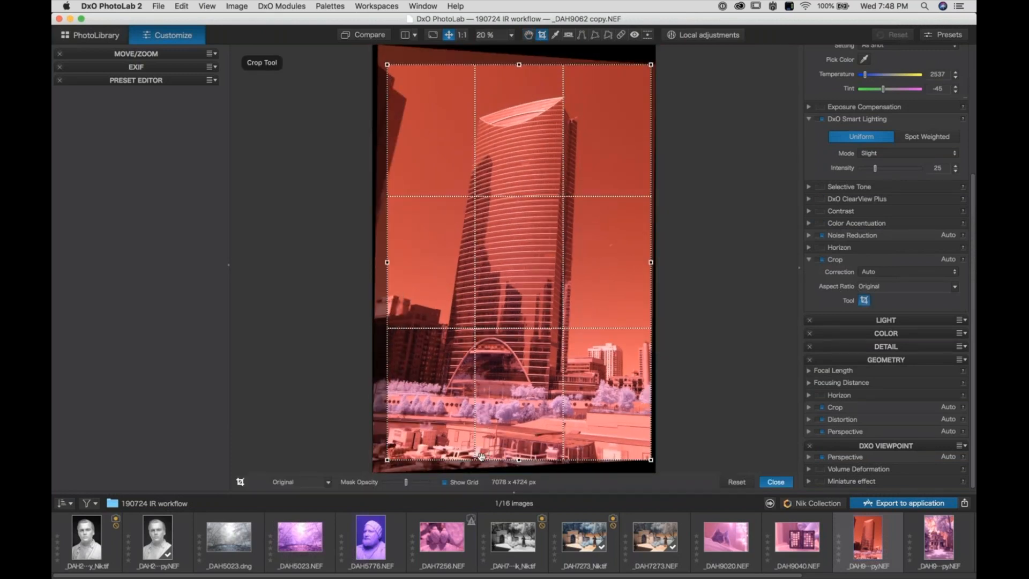
{"action": "left_click_drag", "start_coordinate": [519, 459], "coordinate": [519, 431]}
{"action": "left_click", "coordinate": [736, 482]}
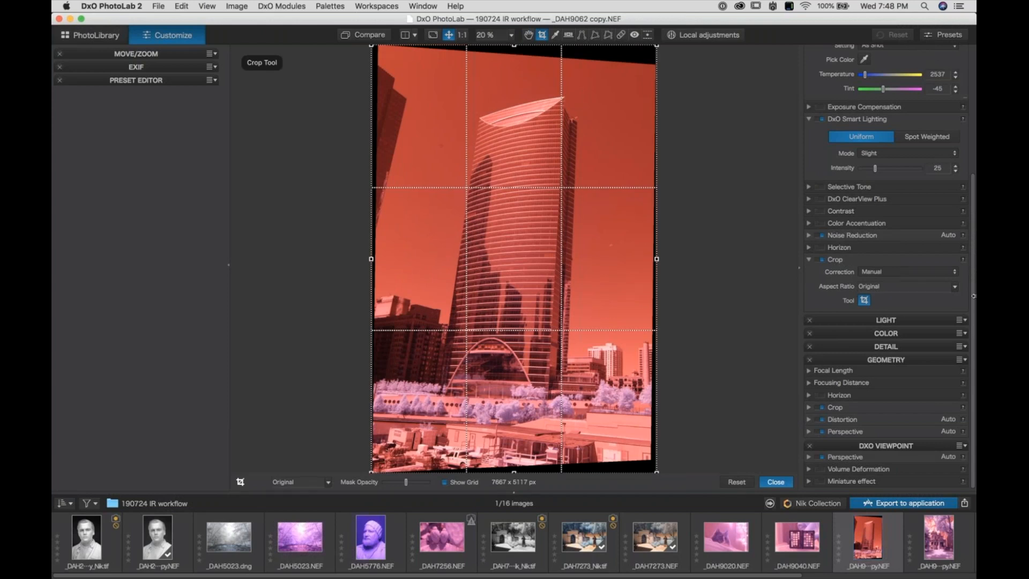
{"action": "left_click_drag", "start_coordinate": [975, 296], "coordinate": [973, 148]}
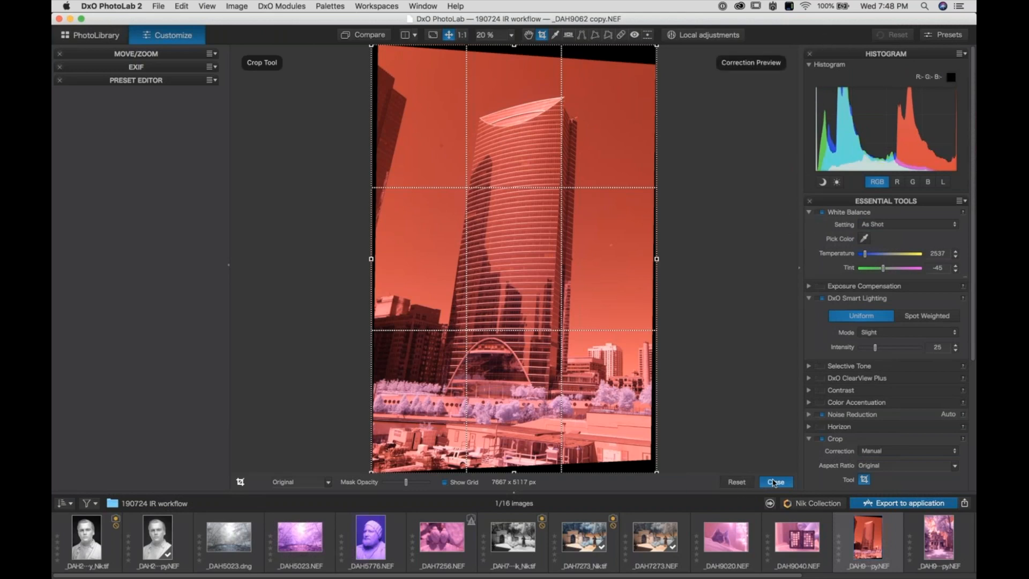
{"action": "left_click", "coordinate": [776, 482]}
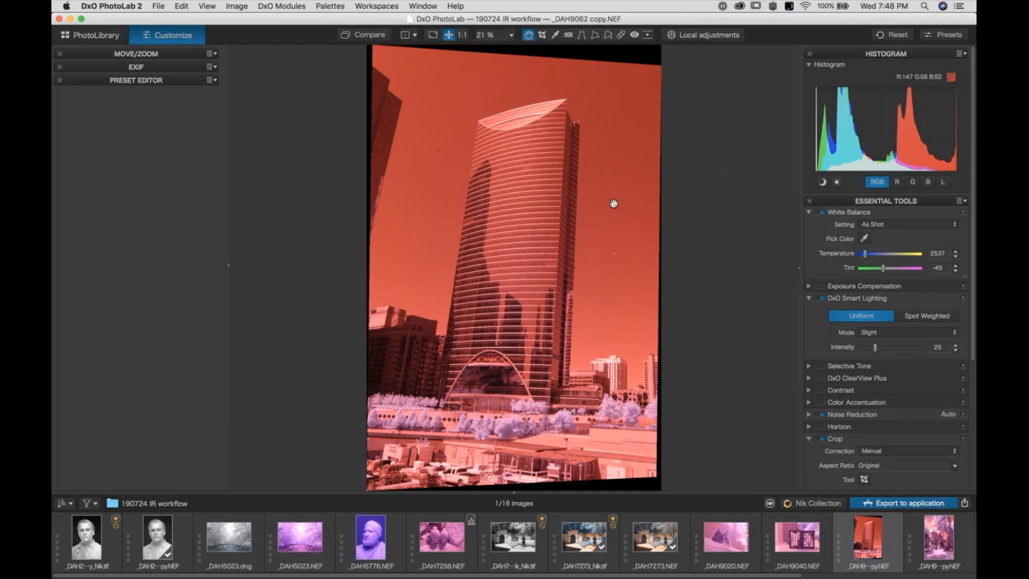
- Open the portrait _DAH5776.NEF and neutralize its purple cast on the face with the White Balance color picker
{"action": "mouse_move", "coordinate": [787, 576]}
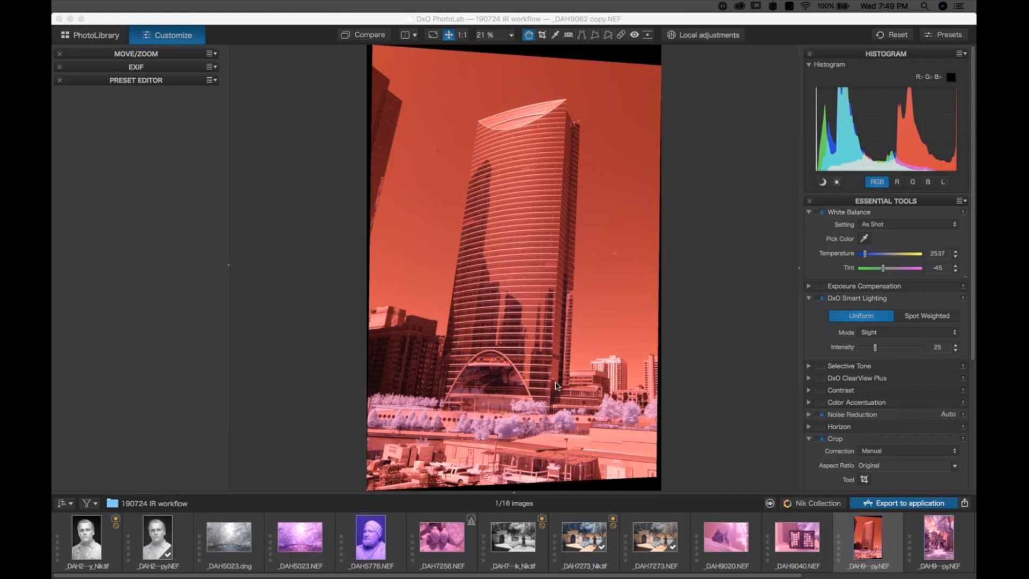
{"action": "left_click", "coordinate": [369, 547]}
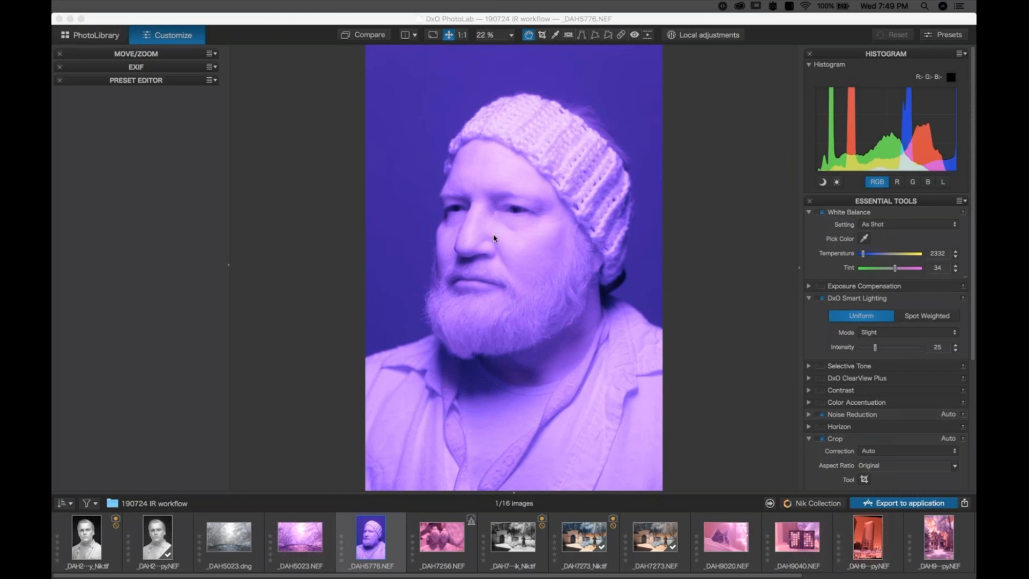
{"action": "scroll", "coordinate": [495, 234], "scroll_direction": "up", "scroll_amount": 5}
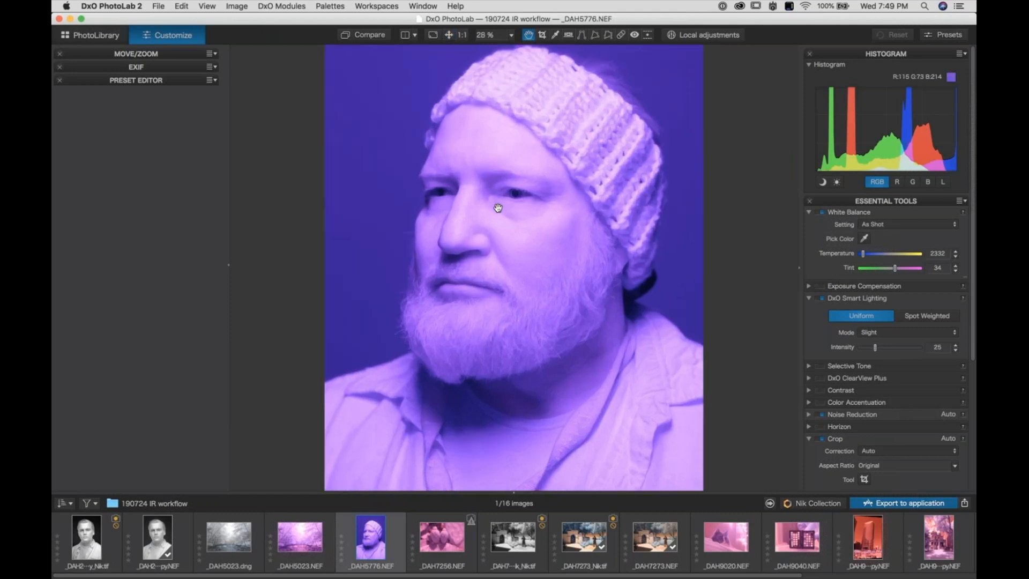
{"action": "scroll", "coordinate": [497, 208], "scroll_direction": "up", "scroll_amount": 5}
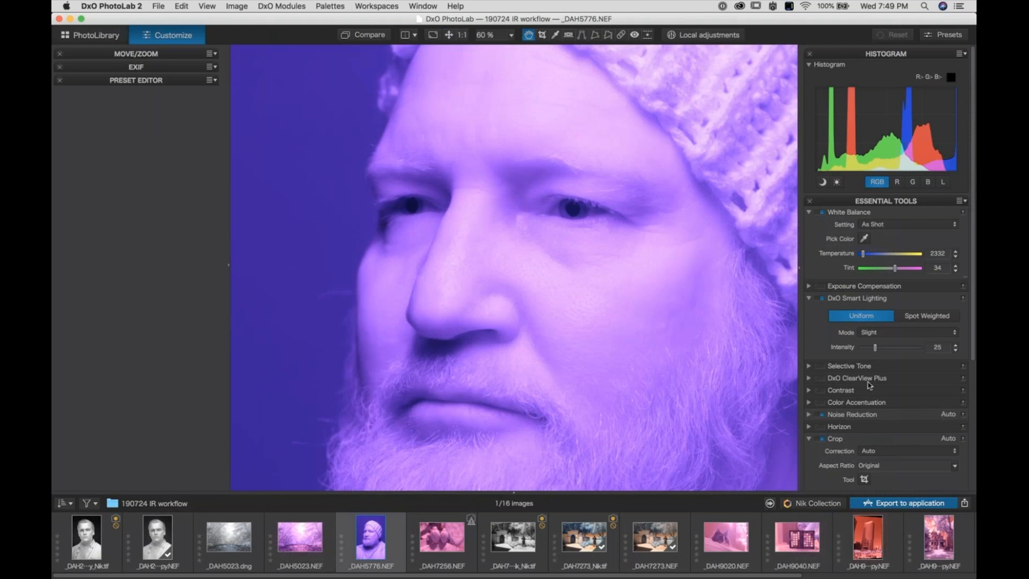
{"action": "left_click", "coordinate": [864, 238]}
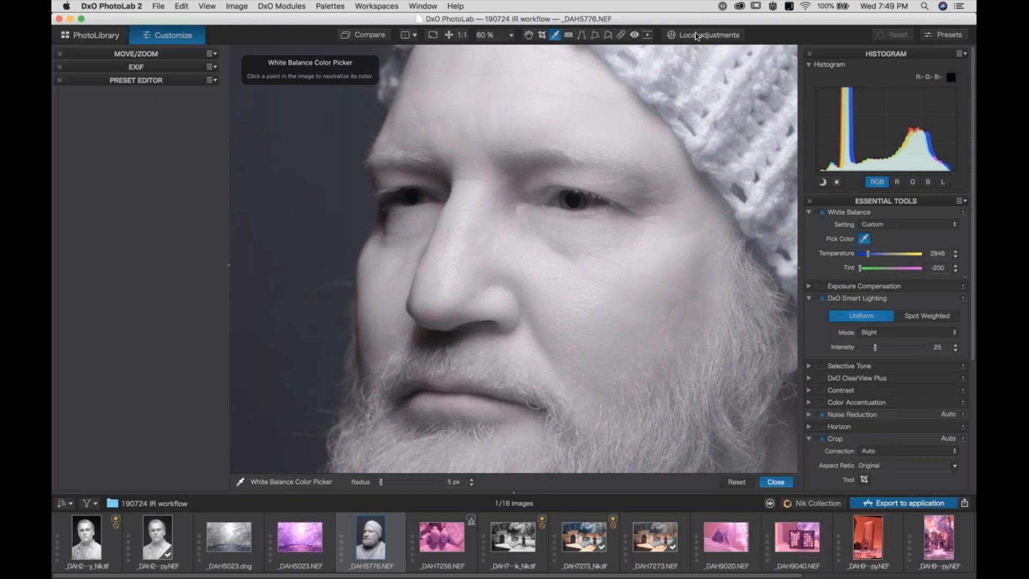
- Place a small local adjustment control point on the eye beneath the knit hat's wide side and moderately raise its exposure
{"action": "left_click", "coordinate": [696, 35]}
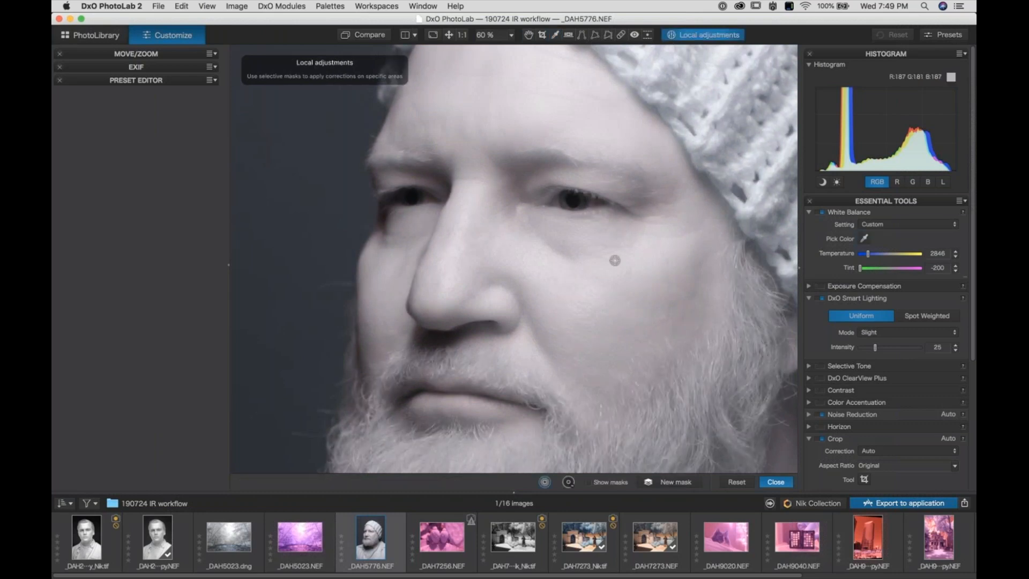
{"action": "left_click", "coordinate": [565, 199]}
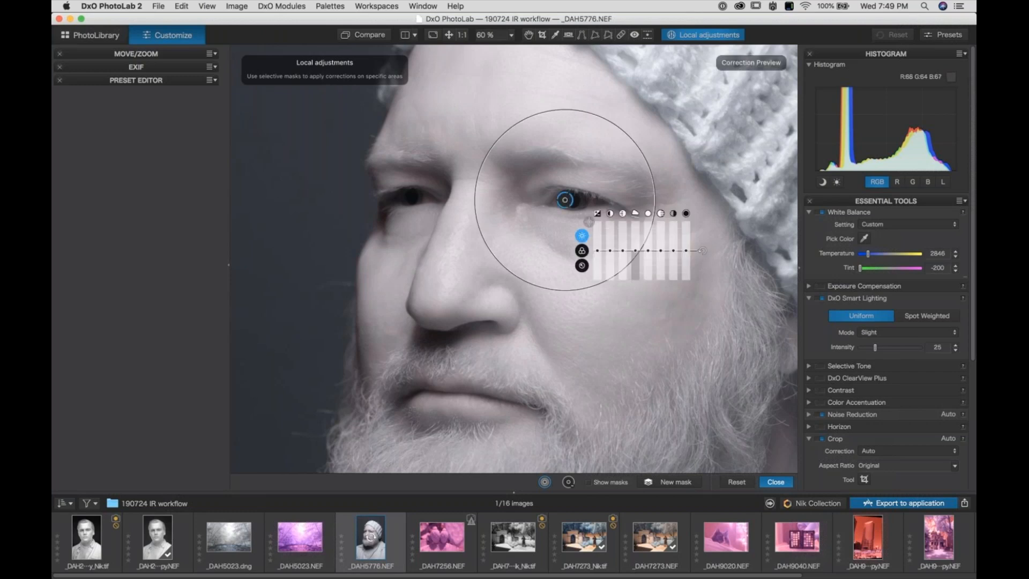
{"action": "scroll", "coordinate": [565, 200], "scroll_direction": "down", "scroll_amount": 5}
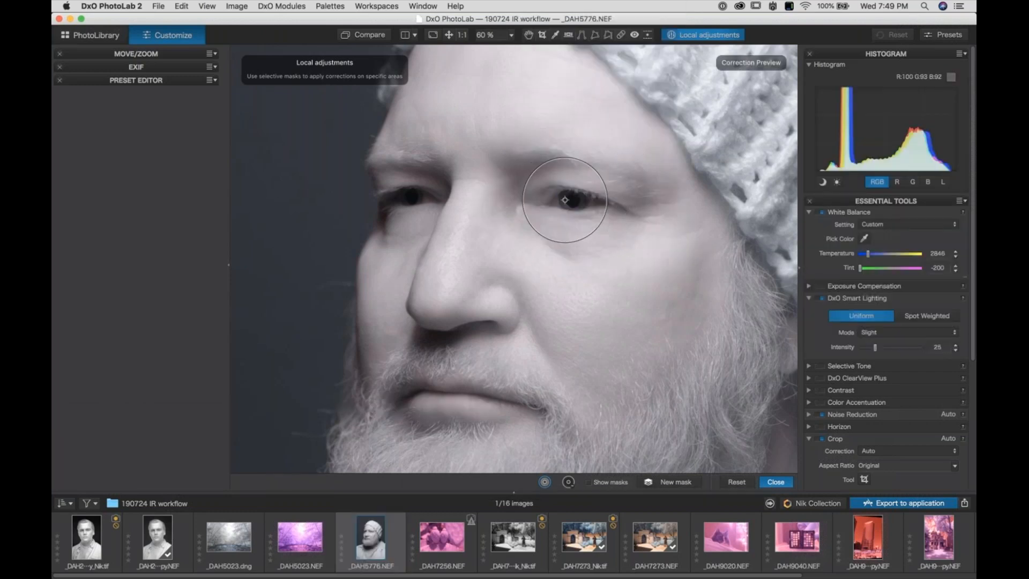
{"action": "left_click", "coordinate": [565, 200]}
{"action": "left_click_drag", "start_coordinate": [597, 252], "coordinate": [599, 232]}
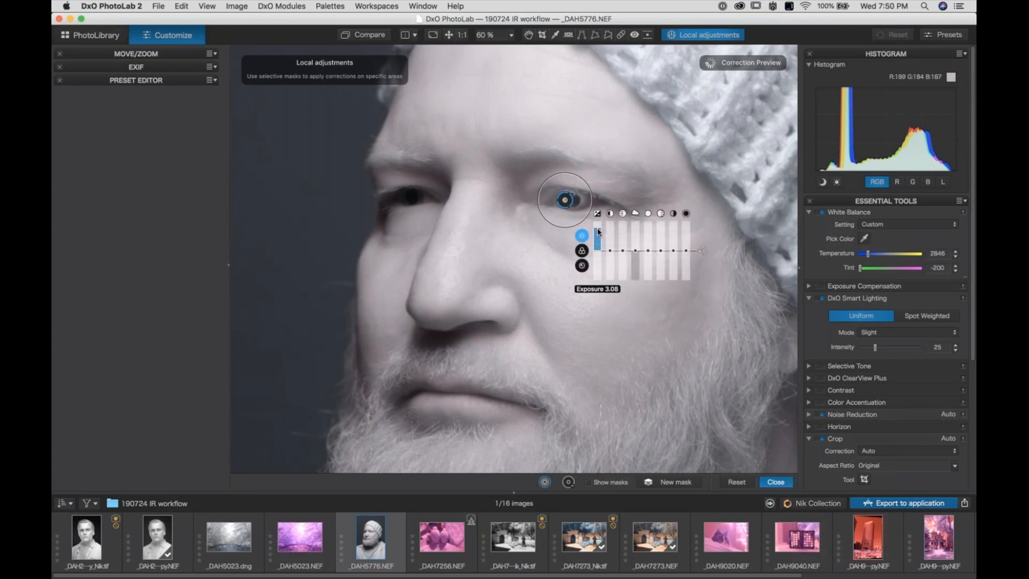
{"action": "mouse_move", "coordinate": [598, 246]}
{"action": "left_mouse_down"}
{"action": "mouse_move", "coordinate": [621, 228]}
{"action": "mouse_move", "coordinate": [623, 247]}
{"action": "mouse_move", "coordinate": [635, 248]}
{"action": "mouse_move", "coordinate": [597, 239]}
{"action": "left_mouse_up"}
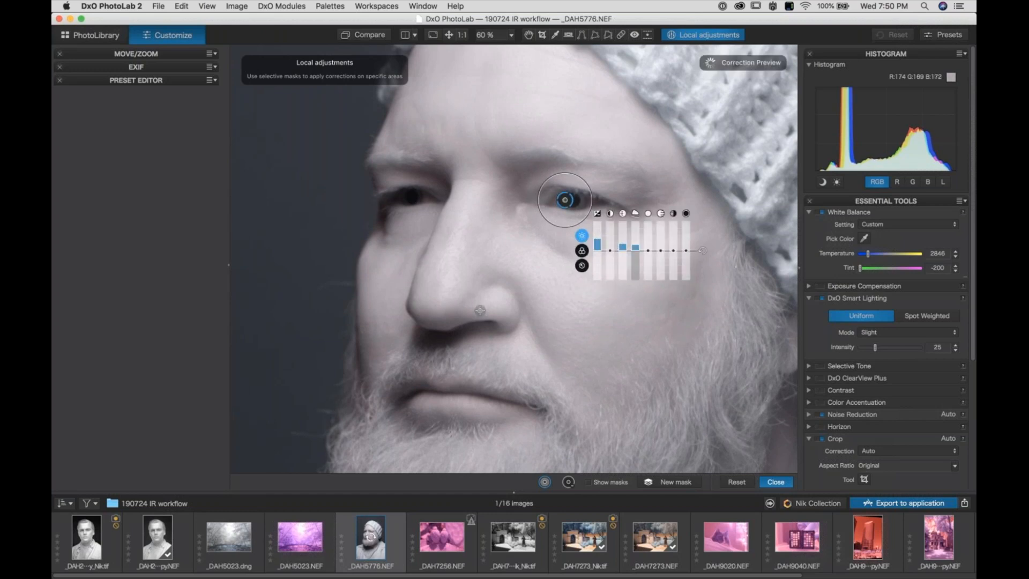
- Try adding a second control point on the other eye to the same local adjustment mask, and preview the masks
{"action": "left_click", "coordinate": [416, 198]}
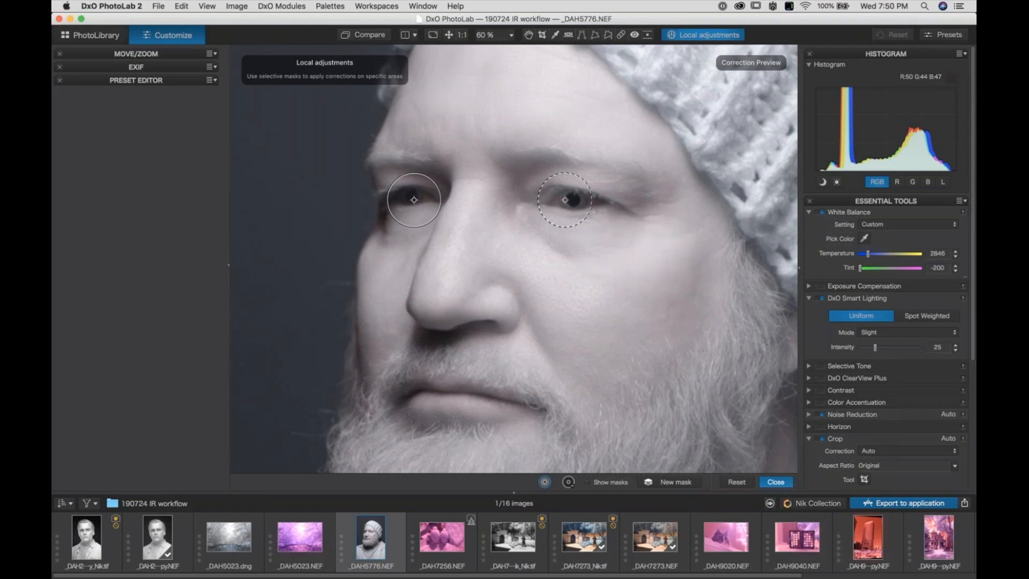
{"action": "mouse_move", "coordinate": [565, 200]}
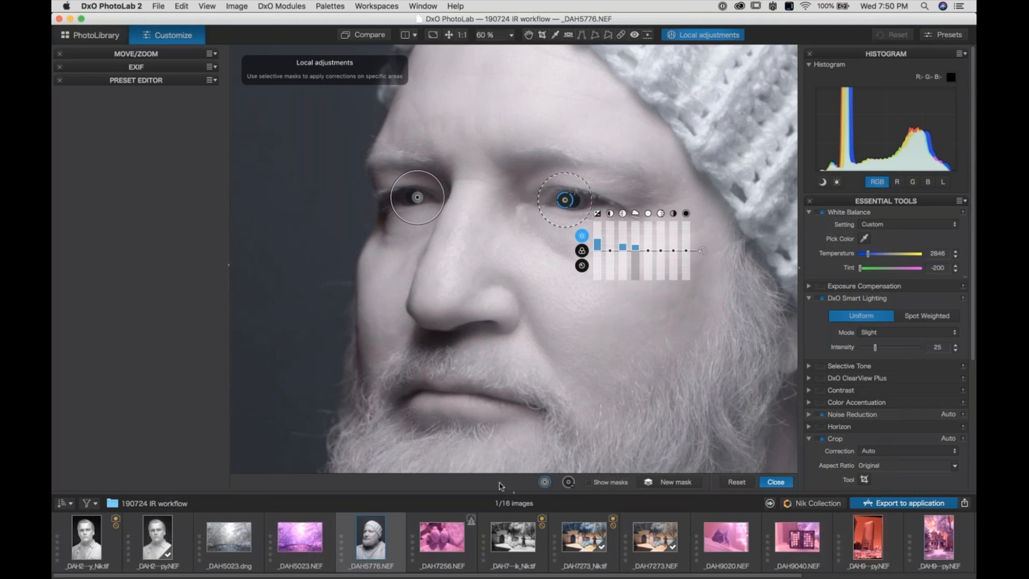
{"action": "left_click", "coordinate": [589, 483]}
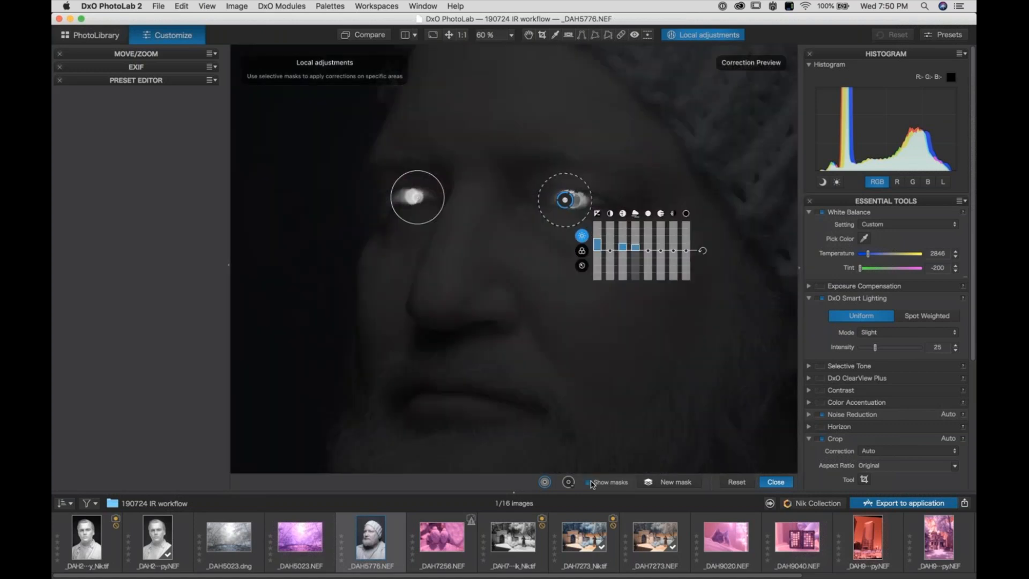
{"action": "left_click", "coordinate": [591, 483]}
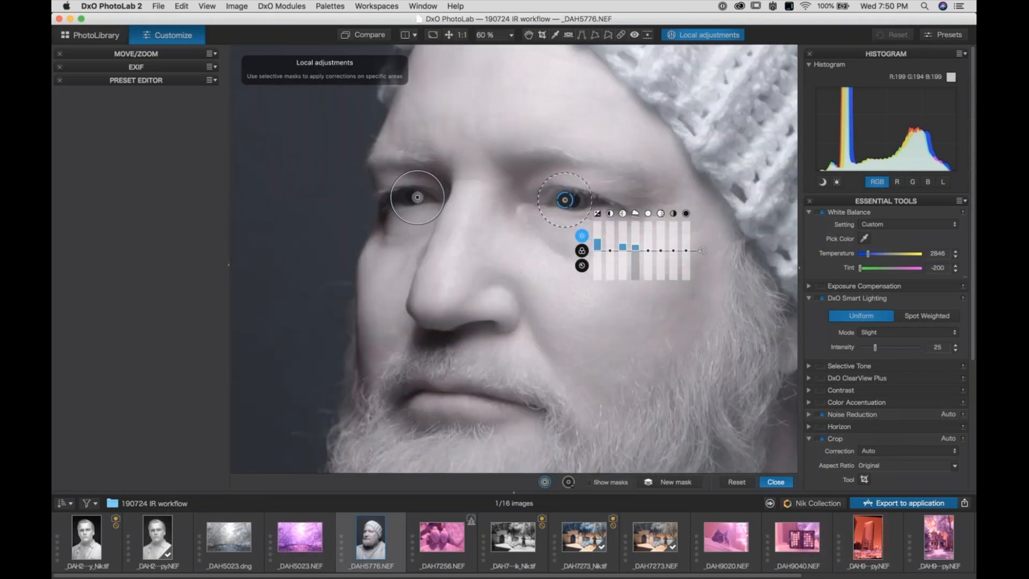
- Slightly lower the first eye's exposure, and brighten the other eye with its own control point in a new mask
{"action": "left_click_drag", "start_coordinate": [601, 242], "coordinate": [601, 240]}
{"action": "left_click_drag", "start_coordinate": [598, 243], "coordinate": [599, 246]}
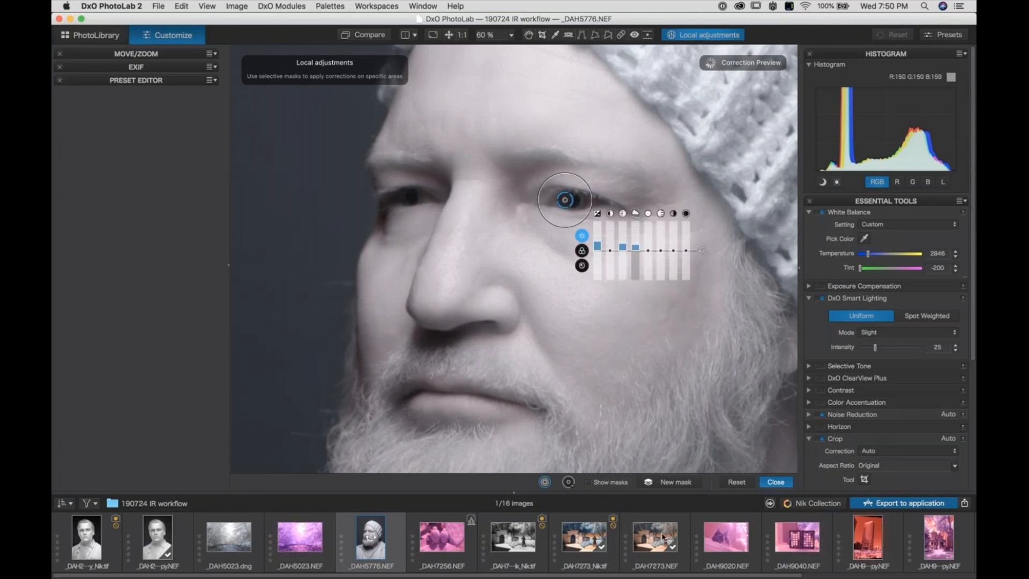
{"action": "left_click", "coordinate": [669, 484]}
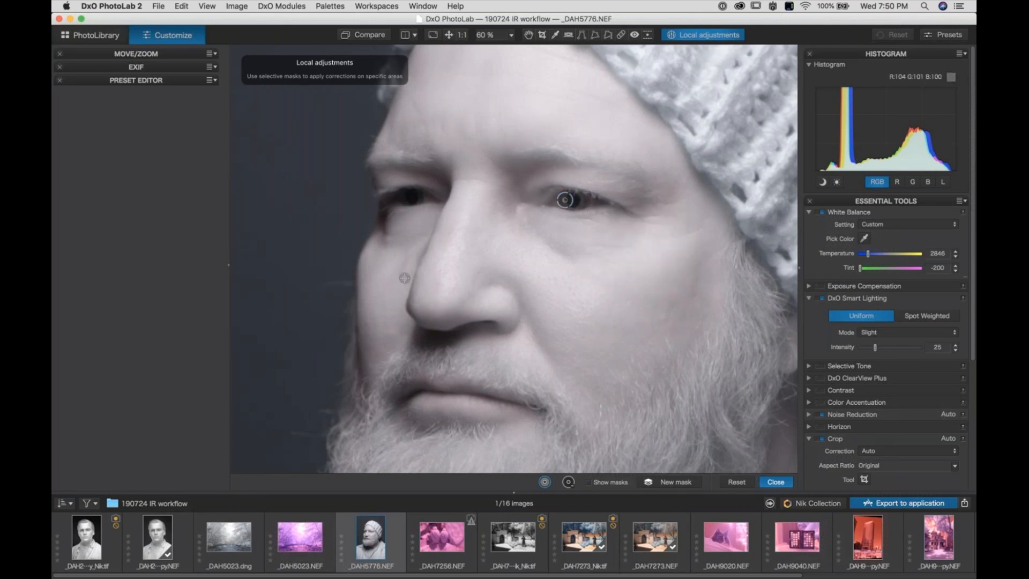
{"action": "left_click", "coordinate": [418, 197]}
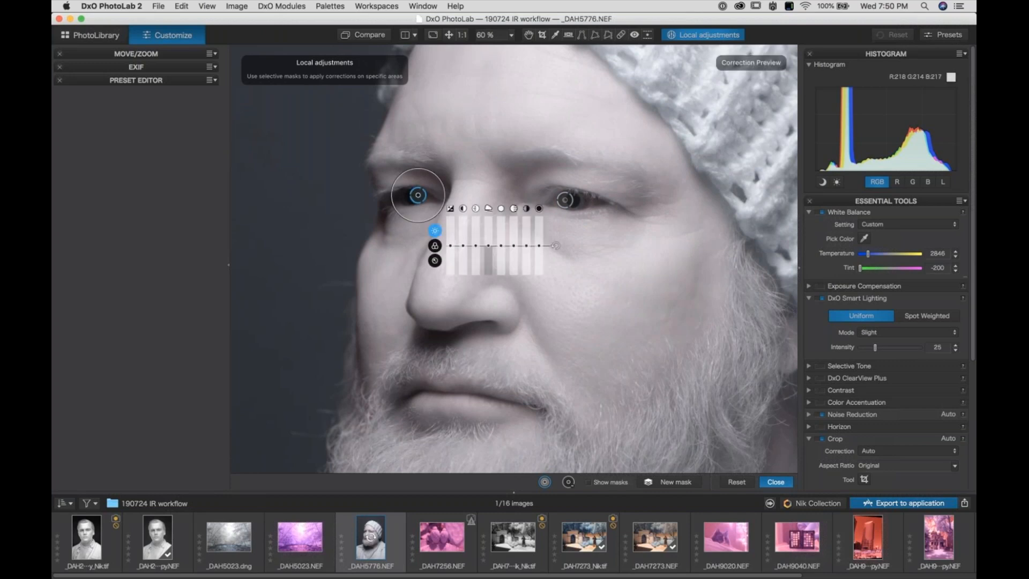
{"action": "left_click_drag", "start_coordinate": [451, 248], "coordinate": [489, 242]}
{"action": "left_click", "coordinate": [436, 261]}
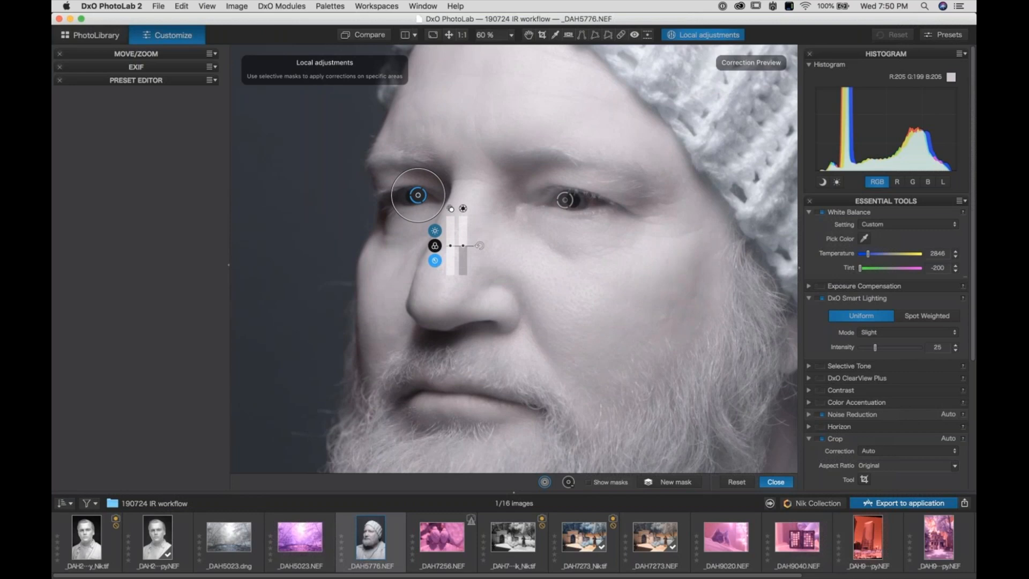
{"action": "left_click", "coordinate": [434, 231]}
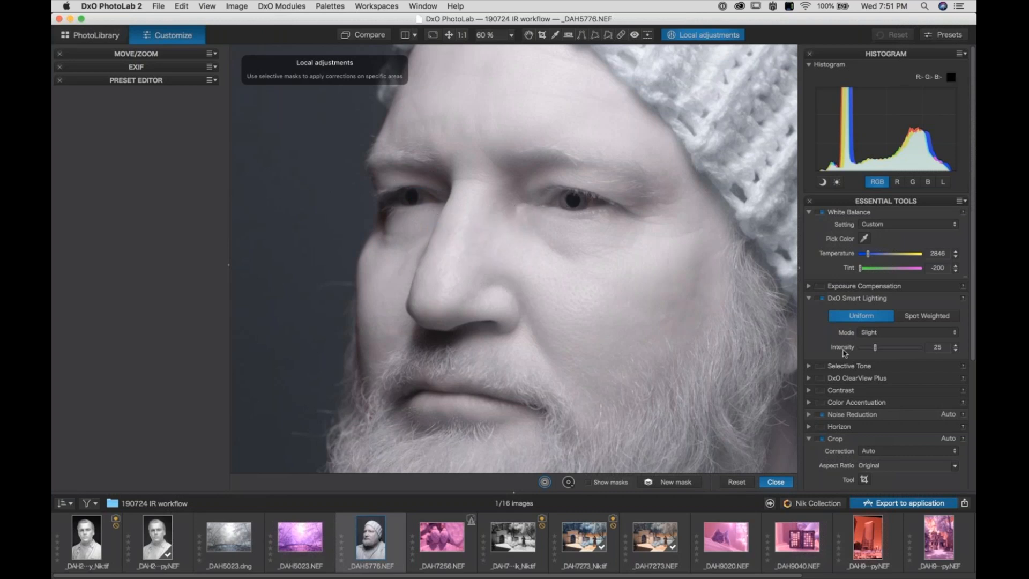
- Finish the local adjustments and show the whole portrait
{"action": "left_click", "coordinate": [776, 482]}
{"action": "scroll", "coordinate": [568, 327], "scroll_direction": "down", "scroll_amount": 5}
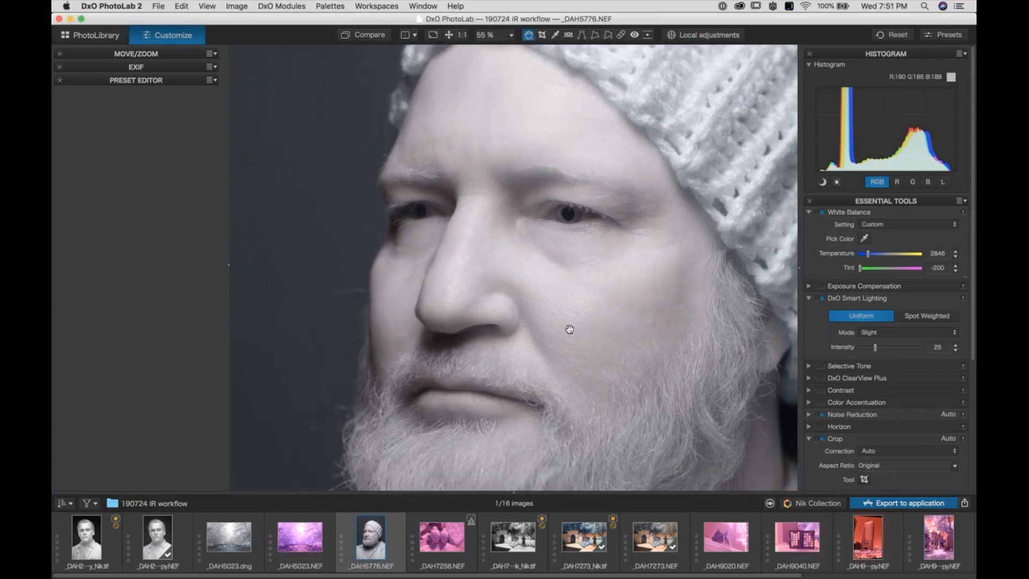
{"action": "scroll", "coordinate": [569, 329], "scroll_direction": "down", "scroll_amount": 1}
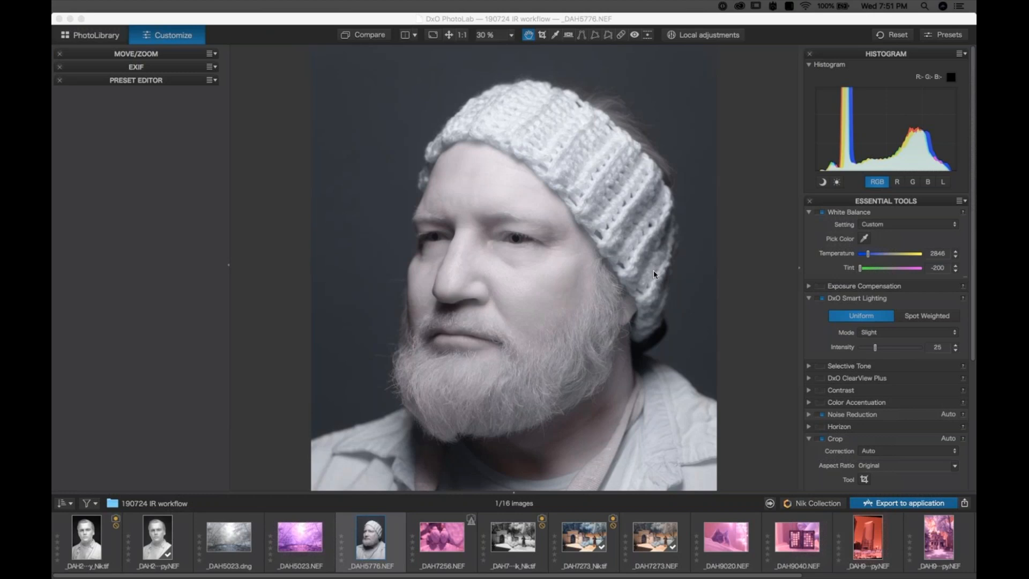
- View the color chart photo _DAH9040.NEF, followed by the forest stream versions _DAH5023.NEF and _DAH5023.dng
{"action": "mouse_move", "coordinate": [760, 576]}
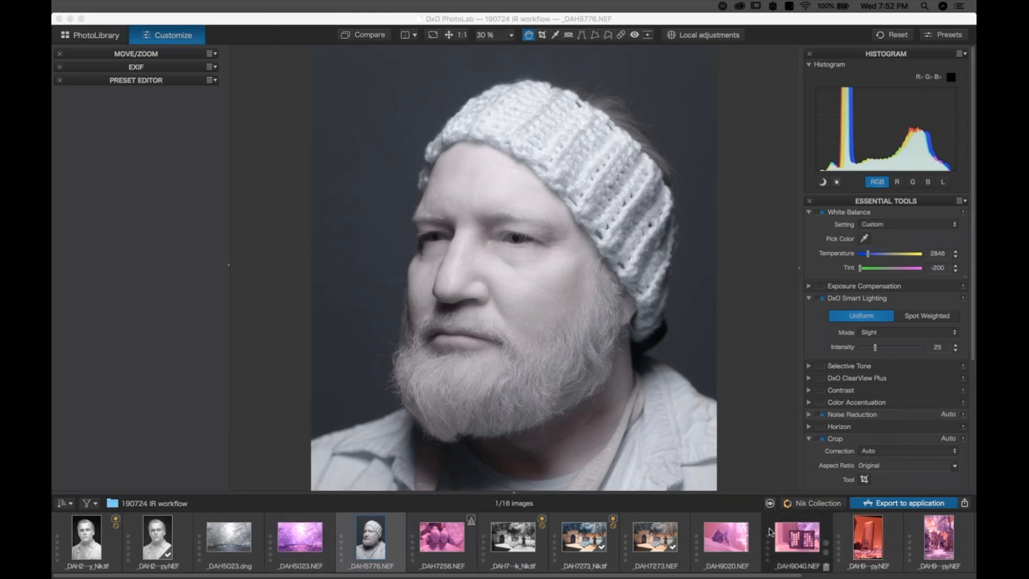
{"action": "left_click", "coordinate": [801, 542]}
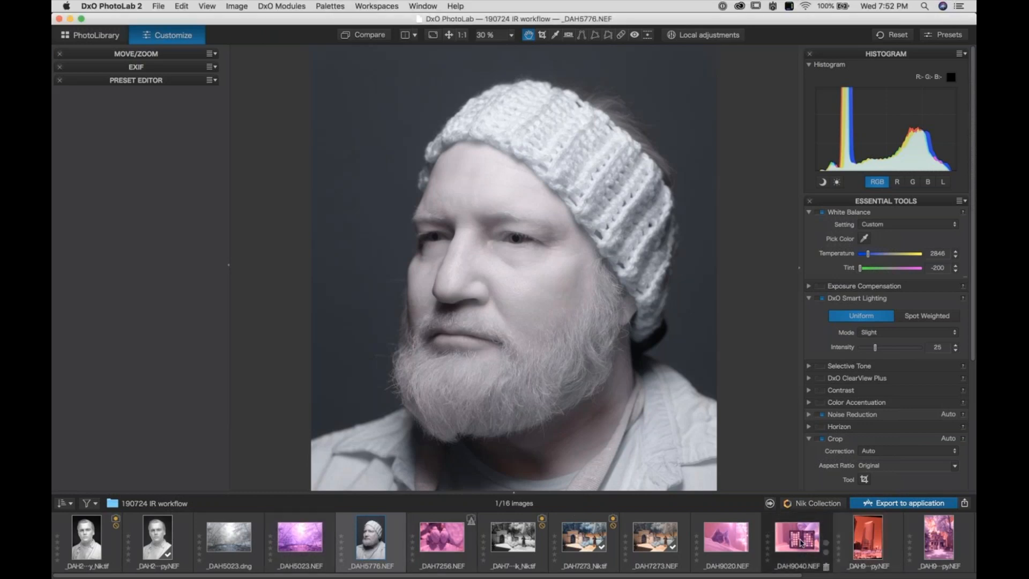
{"action": "left_click", "coordinate": [801, 543]}
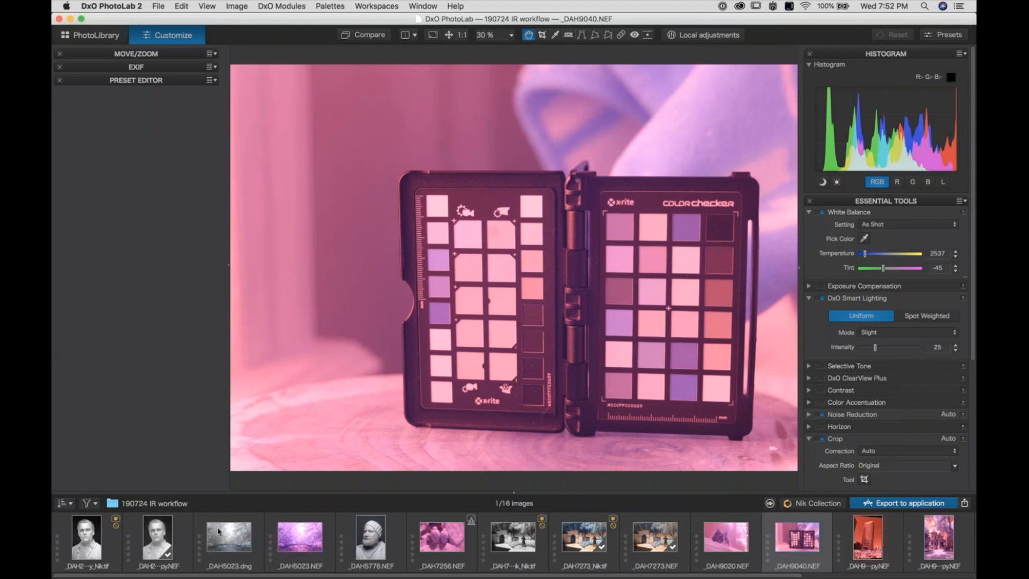
{"action": "left_click", "coordinate": [298, 536]}
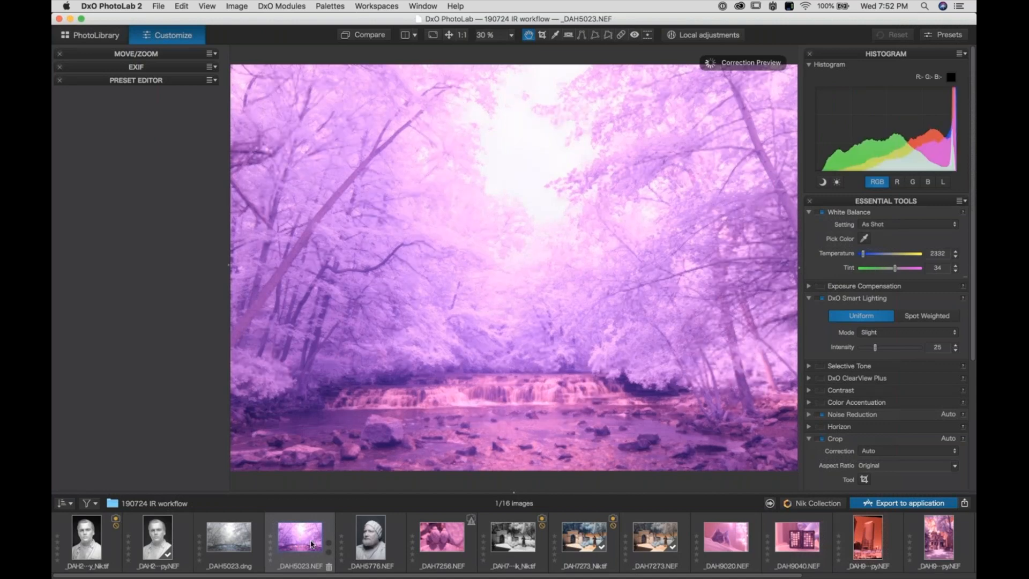
{"action": "left_click", "coordinate": [227, 533]}
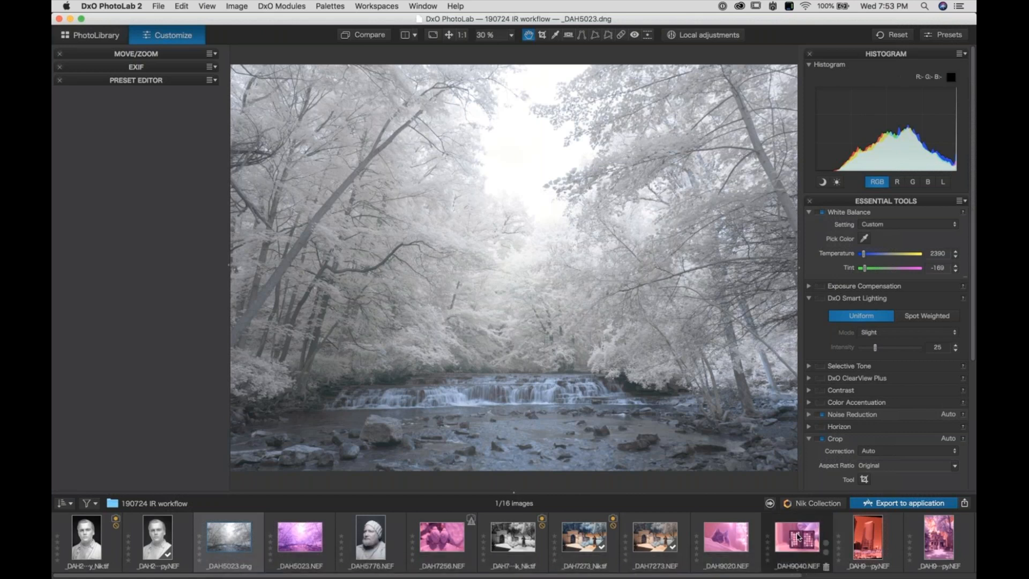
{"action": "mouse_move", "coordinate": [798, 536]}
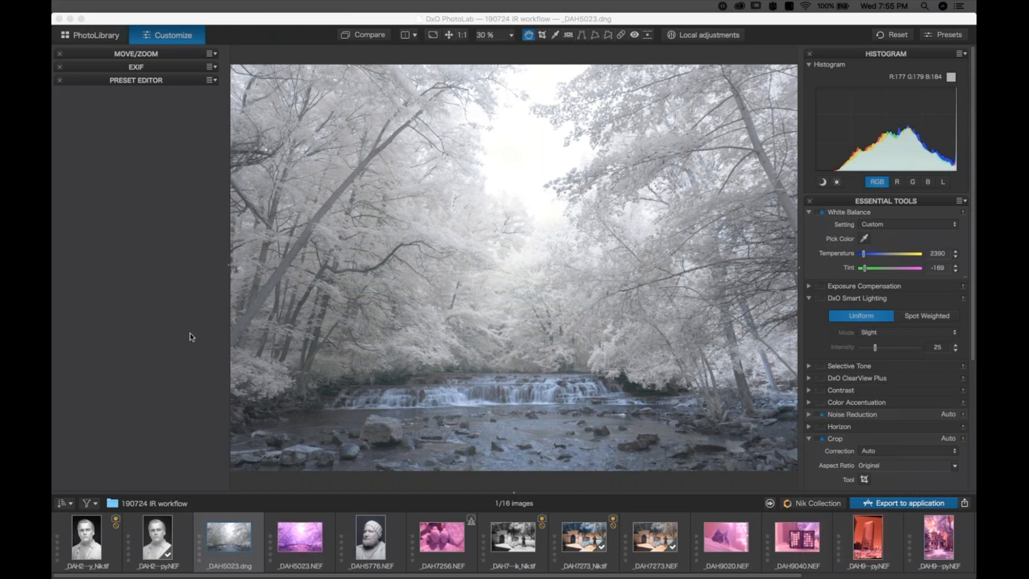
{"action": "mouse_move", "coordinate": [287, 573]}
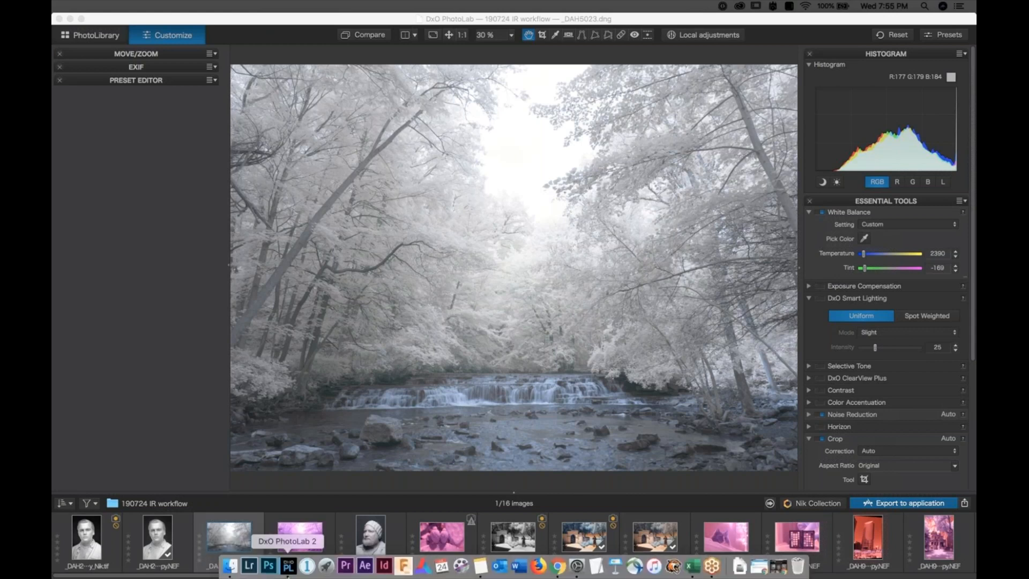
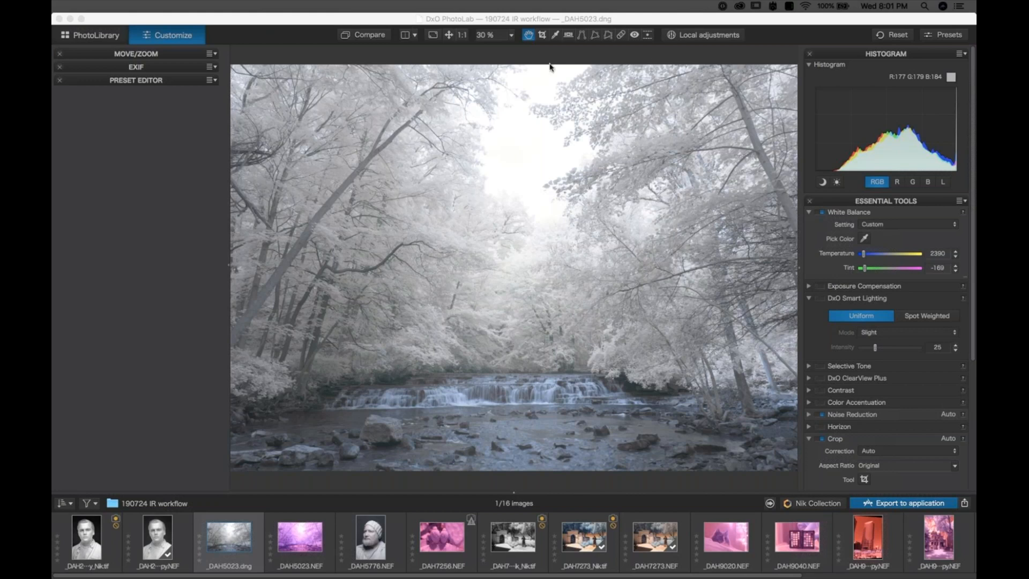
- Place a local adjustment control point on the waterfall in _DAH5023.dng and raise its exposure to about 1.00
{"action": "left_click", "coordinate": [616, 294]}
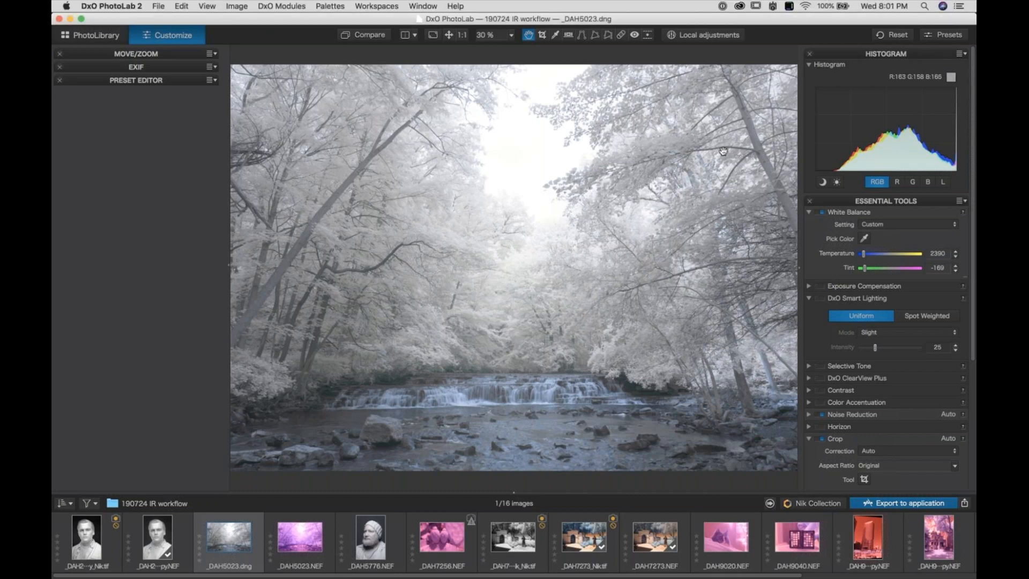
{"action": "left_click", "coordinate": [705, 35]}
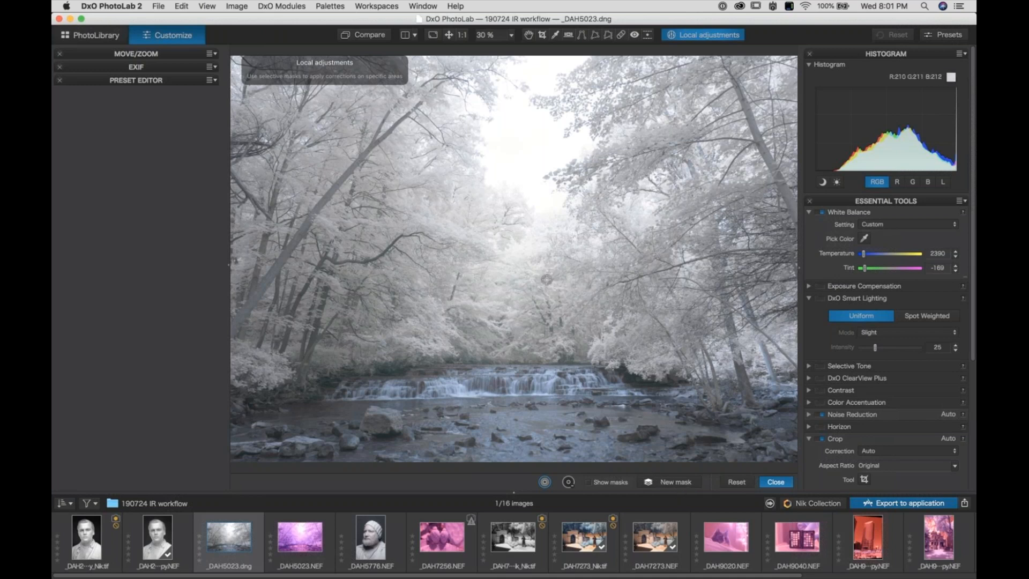
{"action": "left_click", "coordinate": [550, 384]}
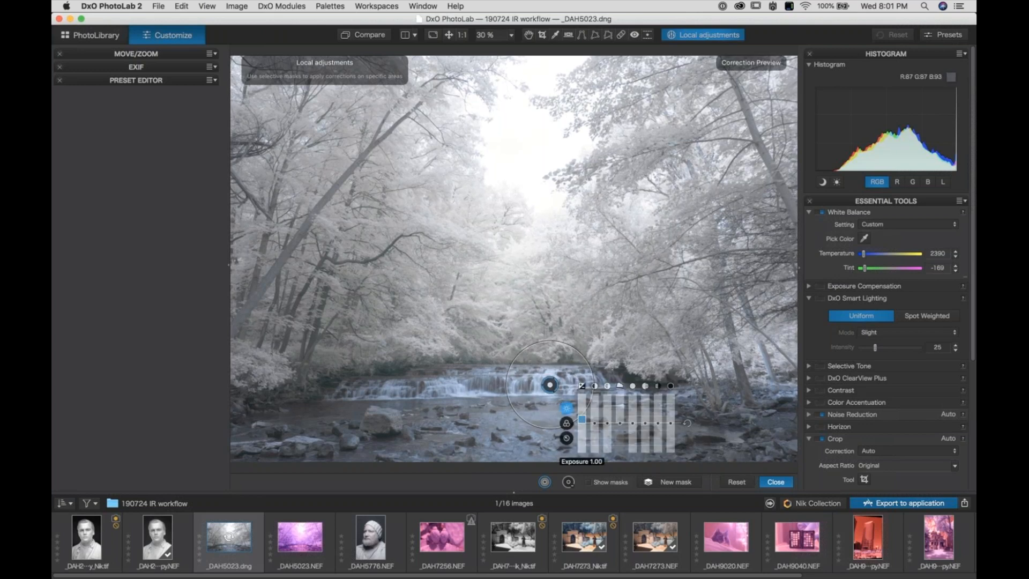
{"action": "left_click_drag", "start_coordinate": [597, 428], "coordinate": [596, 432]}
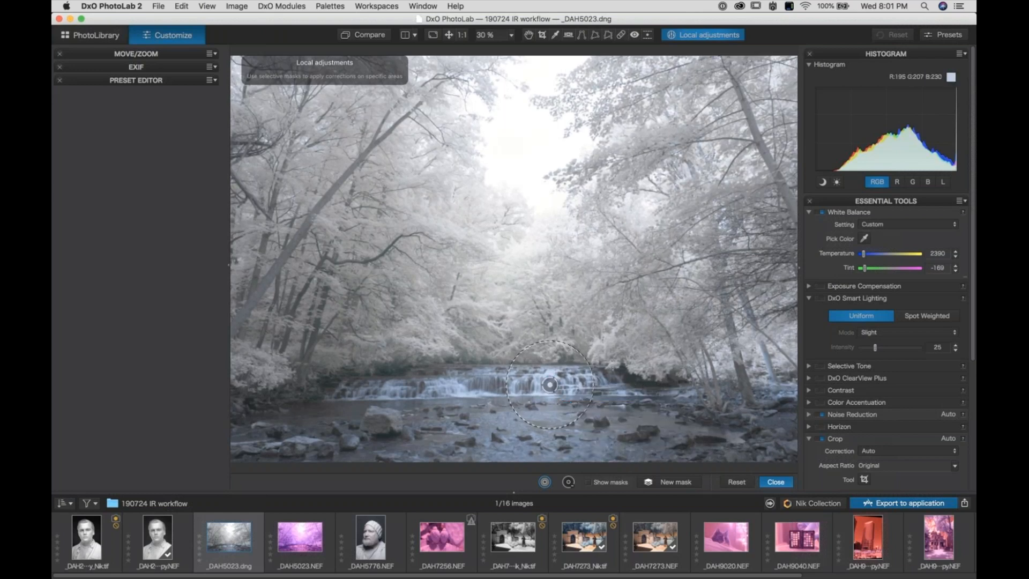
{"action": "mouse_move", "coordinate": [550, 384]}
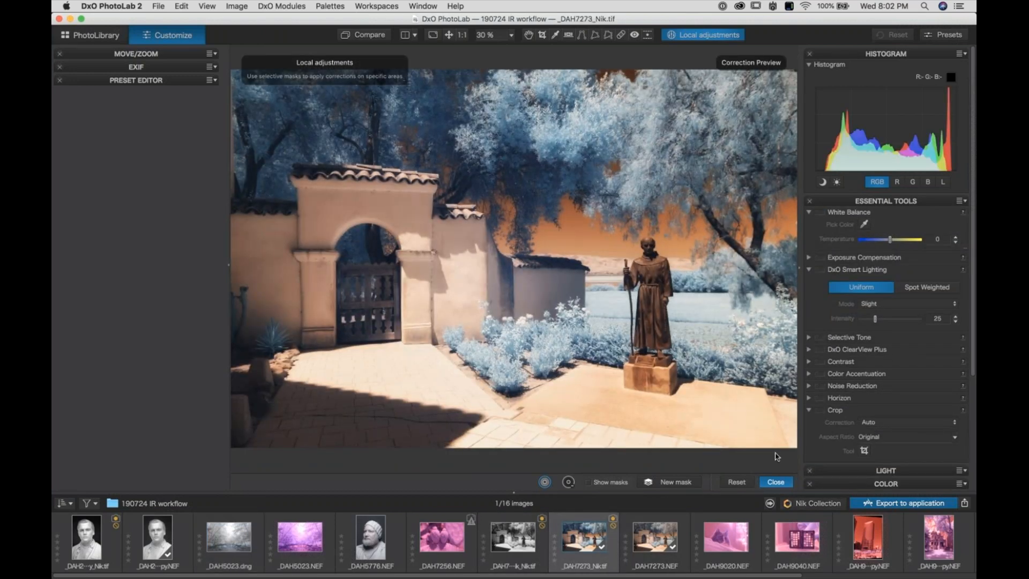
- Send _DAH7273_Nik.tif from the Nik Collection to Silver Efex Pro 2, exporting it with a unique name
{"action": "left_click", "coordinate": [813, 502]}
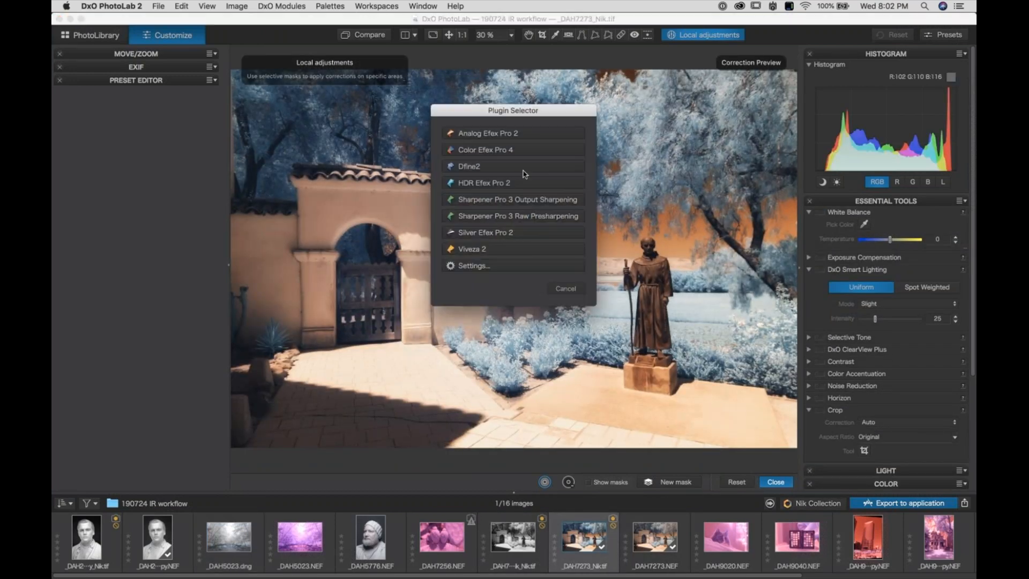
{"action": "left_click", "coordinate": [470, 233]}
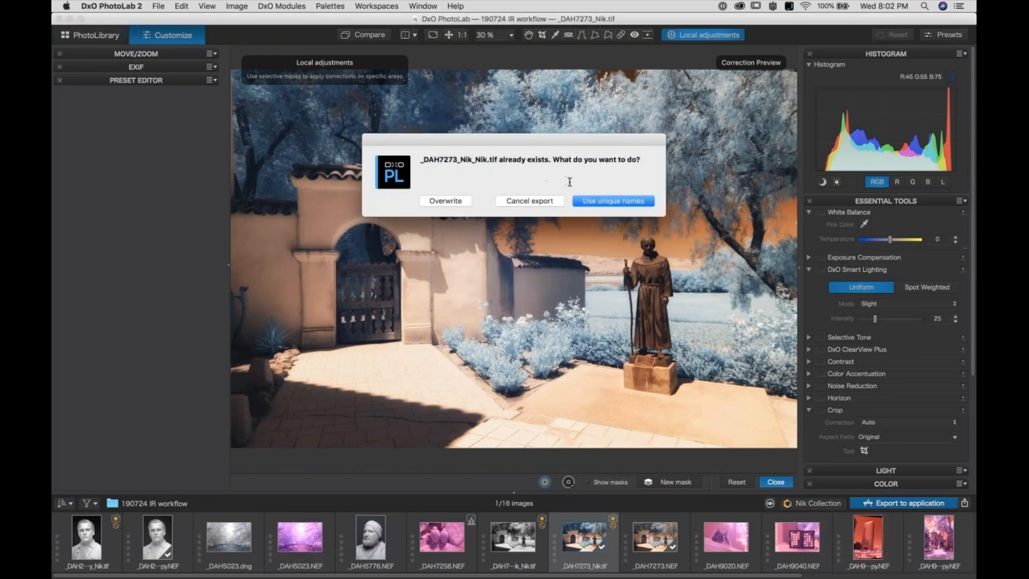
{"action": "left_click", "coordinate": [594, 202]}
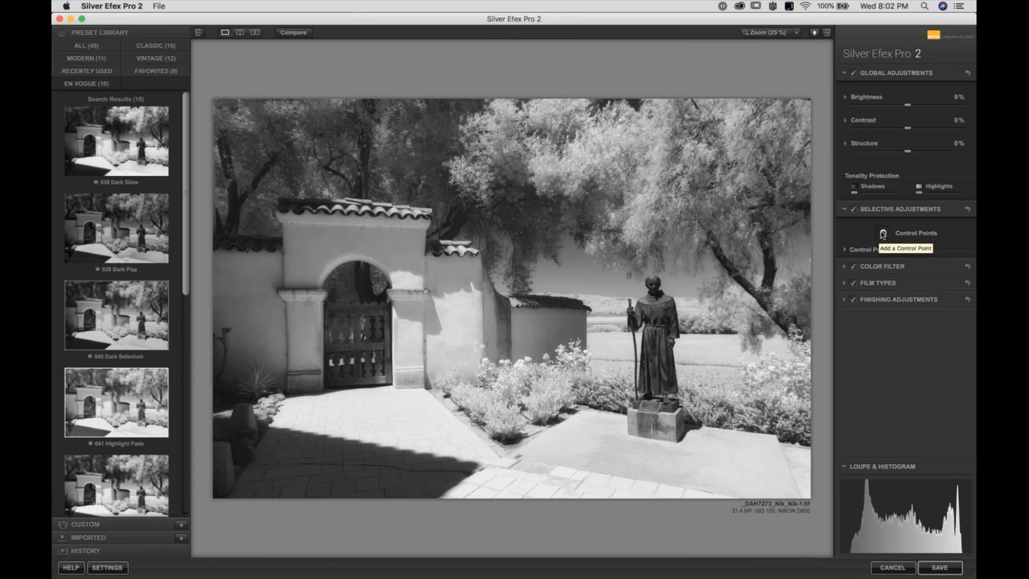
- Place a control point with a wide radius on the tree foliage above the statue and raise its brightness
{"action": "left_click", "coordinate": [884, 234]}
{"action": "left_click", "coordinate": [642, 203]}
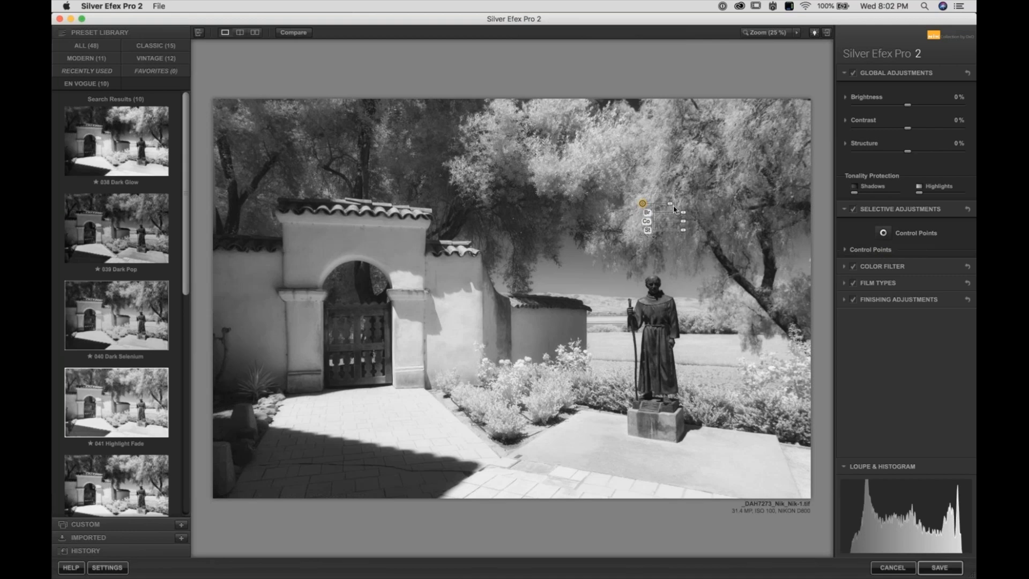
{"action": "mouse_move", "coordinate": [670, 203]}
{"action": "left_mouse_down"}
{"action": "mouse_move", "coordinate": [697, 207]}
{"action": "mouse_move", "coordinate": [683, 204]}
{"action": "left_mouse_up"}
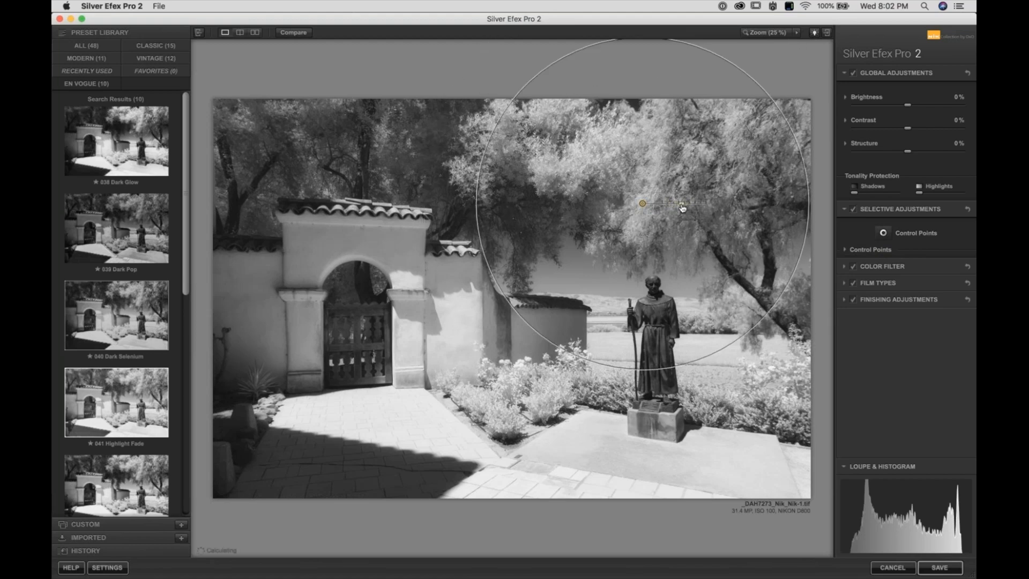
{"action": "left_click", "coordinate": [883, 235]}
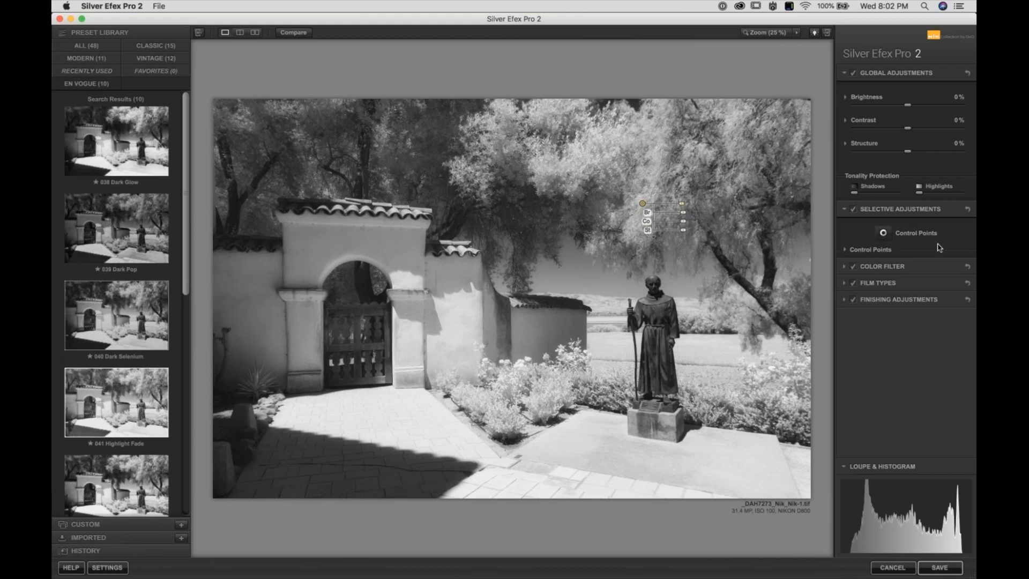
{"action": "left_click", "coordinate": [650, 219]}
{"action": "left_click_drag", "start_coordinate": [678, 226], "coordinate": [689, 227]}
- Try another control point on the bushes beside the statue, and cancel Silver Efex Pro 2 without saving
{"action": "left_click", "coordinate": [883, 232]}
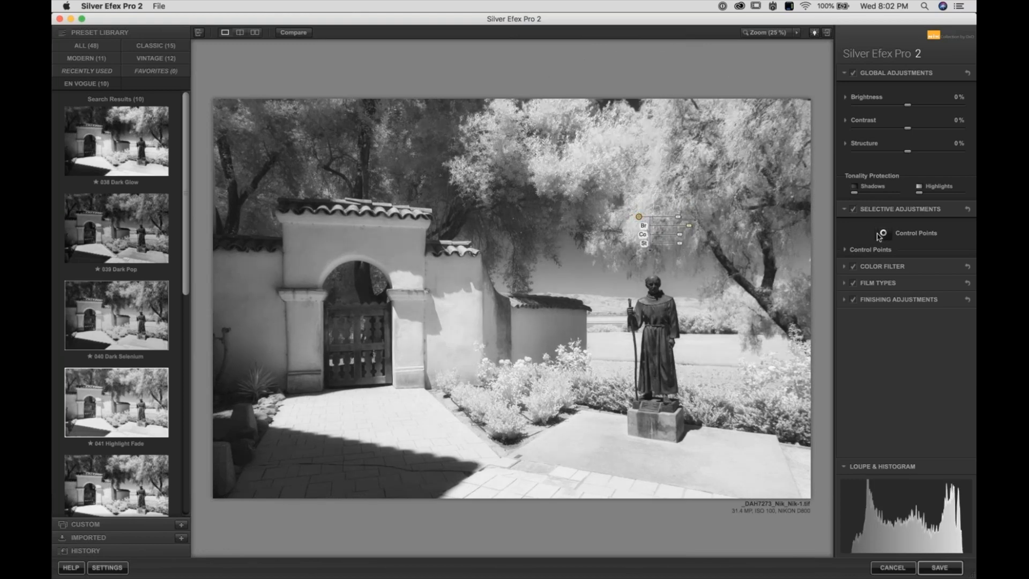
{"action": "left_click", "coordinate": [705, 406]}
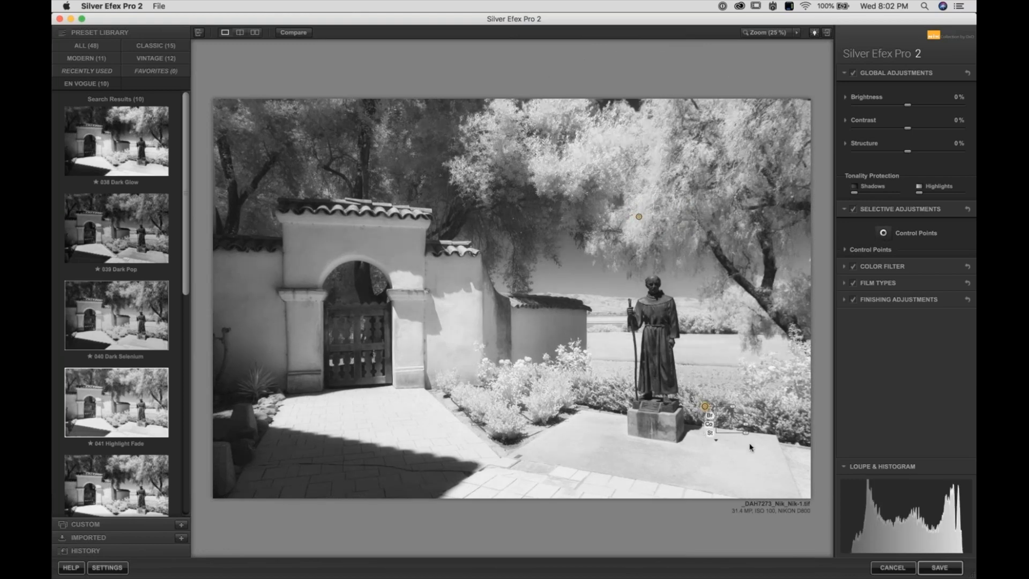
{"action": "left_click_drag", "start_coordinate": [706, 406], "coordinate": [704, 389]}
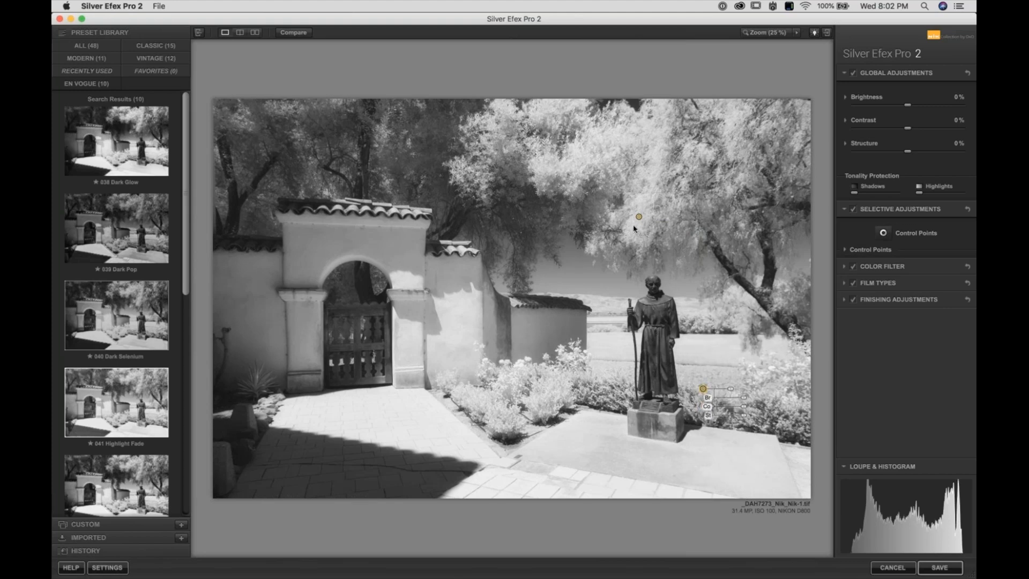
{"action": "left_click", "coordinate": [640, 217]}
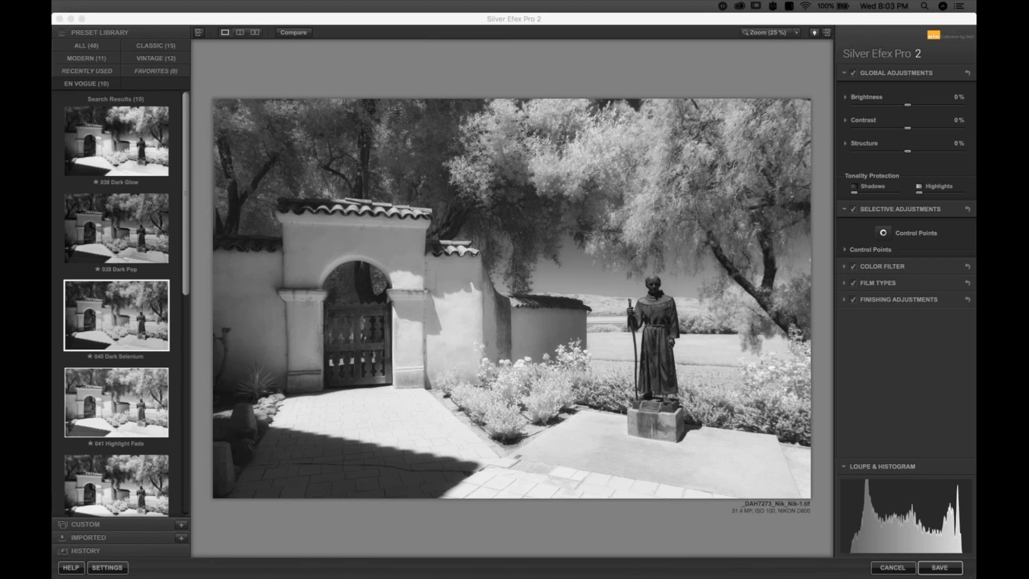
{"action": "left_click", "coordinate": [894, 570]}
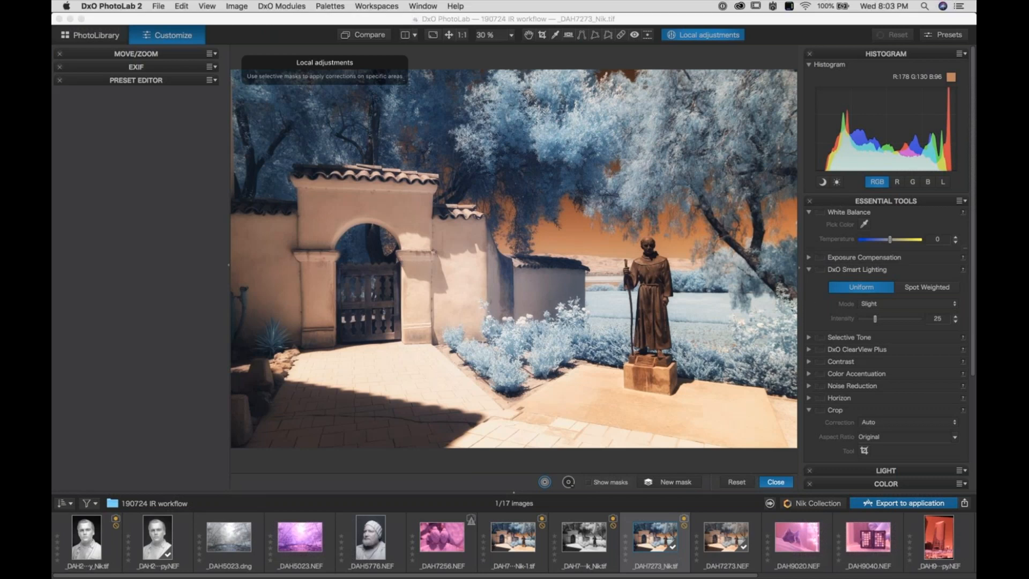
- Collapse the Essential Tools, Geometry and DxO ViewPoint palettes plus the White Balance and Smart Lighting sections, and expand the Color palette
{"action": "left_click", "coordinate": [887, 200]}
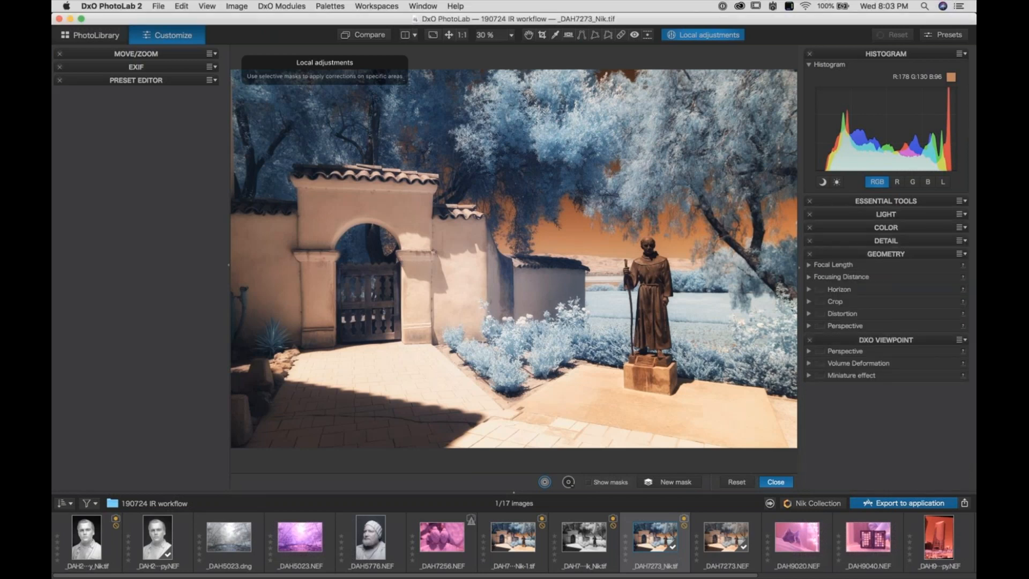
{"action": "left_click", "coordinate": [835, 255]}
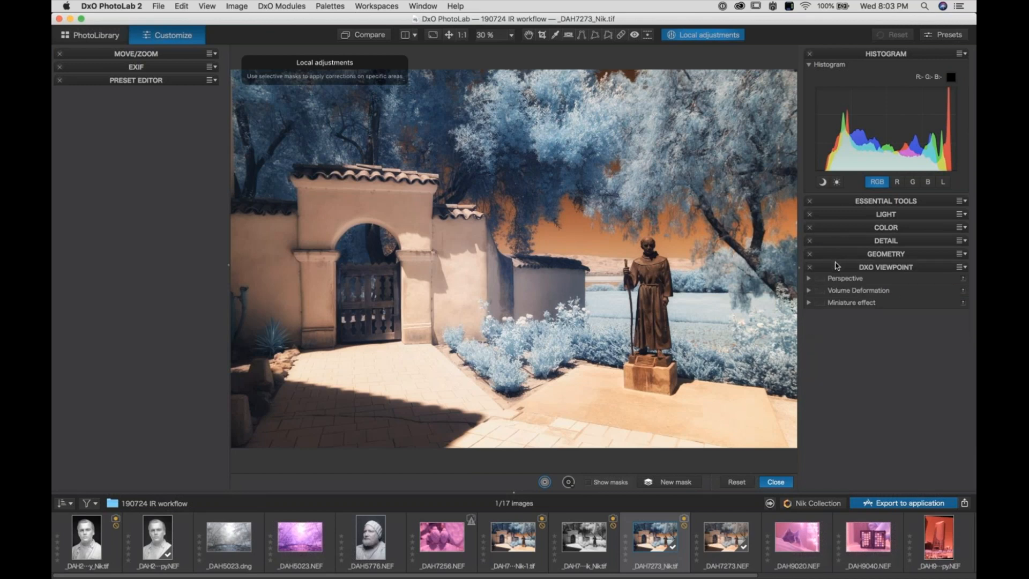
{"action": "left_click", "coordinate": [841, 203]}
{"action": "left_click", "coordinate": [809, 213]}
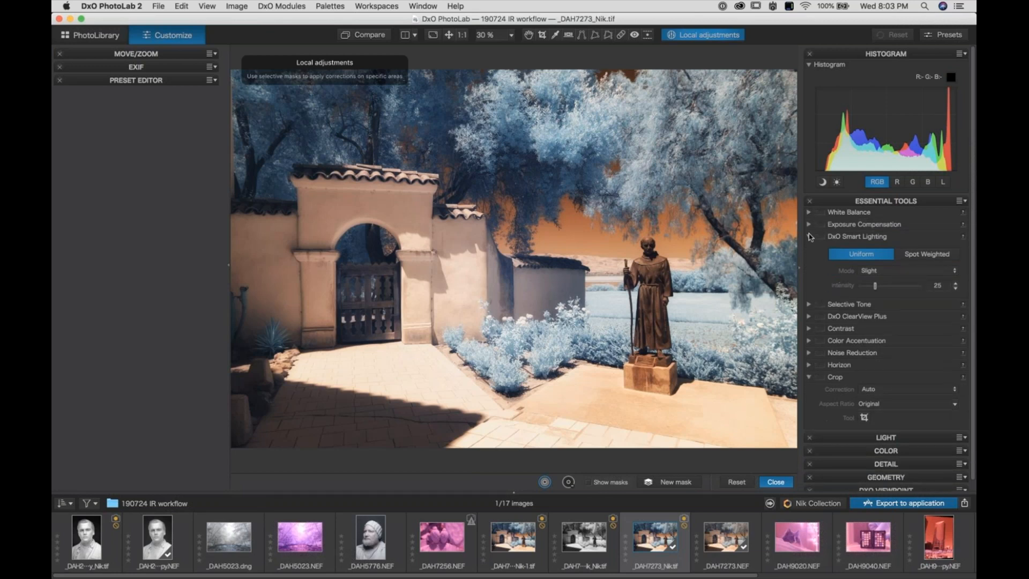
{"action": "left_click", "coordinate": [809, 237]}
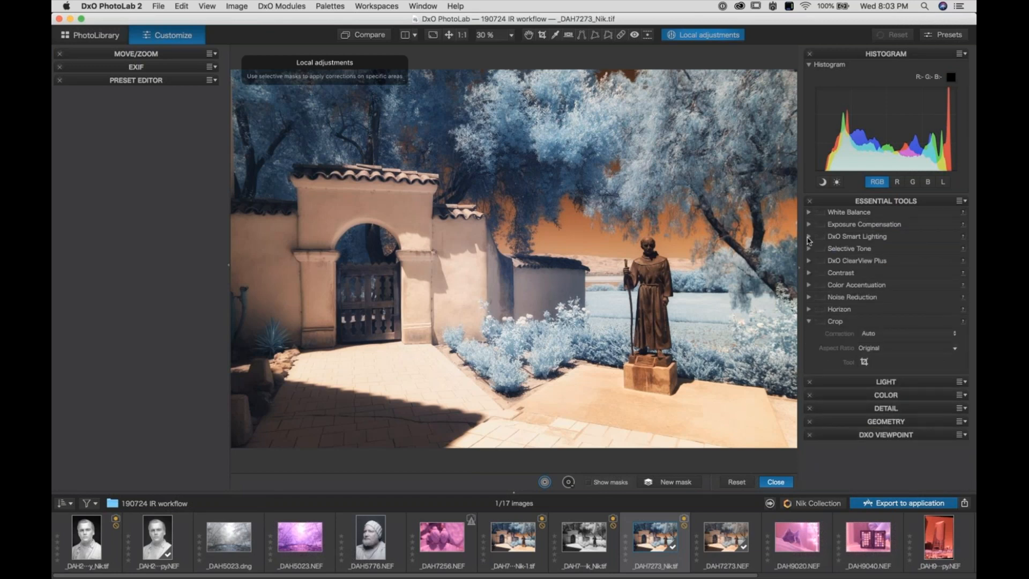
{"action": "left_click", "coordinate": [841, 202]}
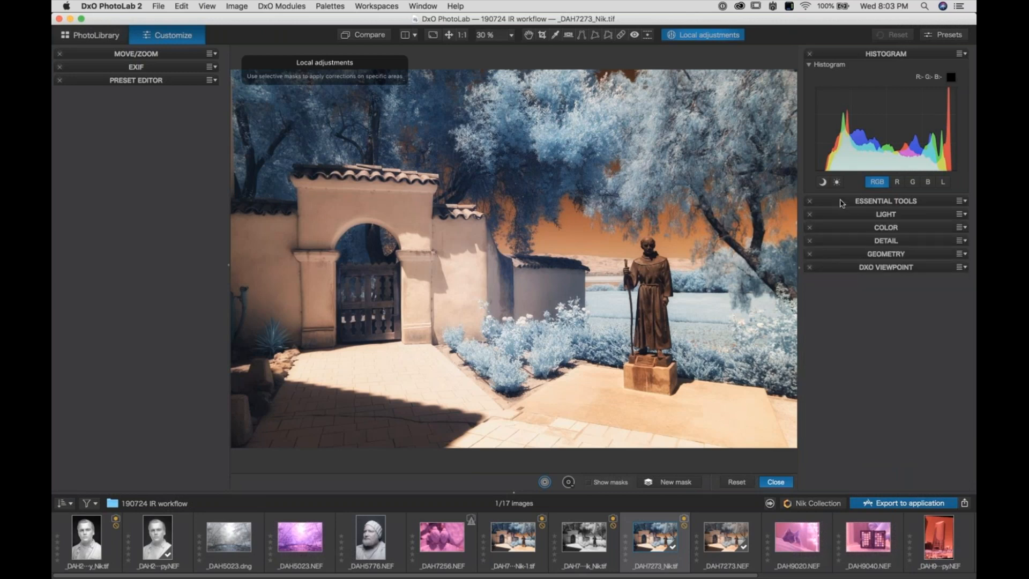
{"action": "left_click", "coordinate": [841, 230]}
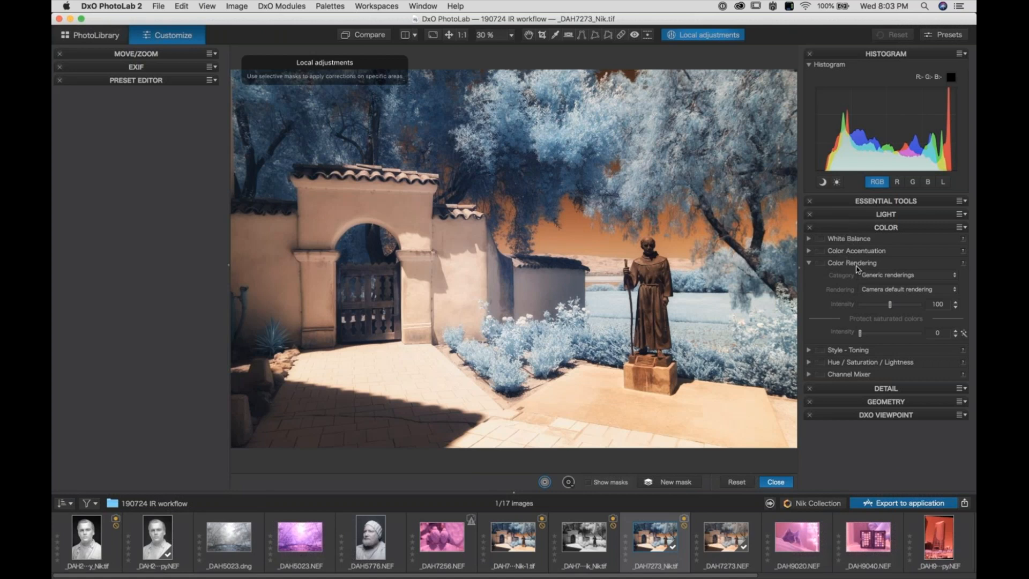
- Compare the Color Rendering categories and renderings offered for _DAH7273_Nik.tif with those offered for the raw file _DAH7273.NEF
{"action": "left_click", "coordinate": [888, 277]}
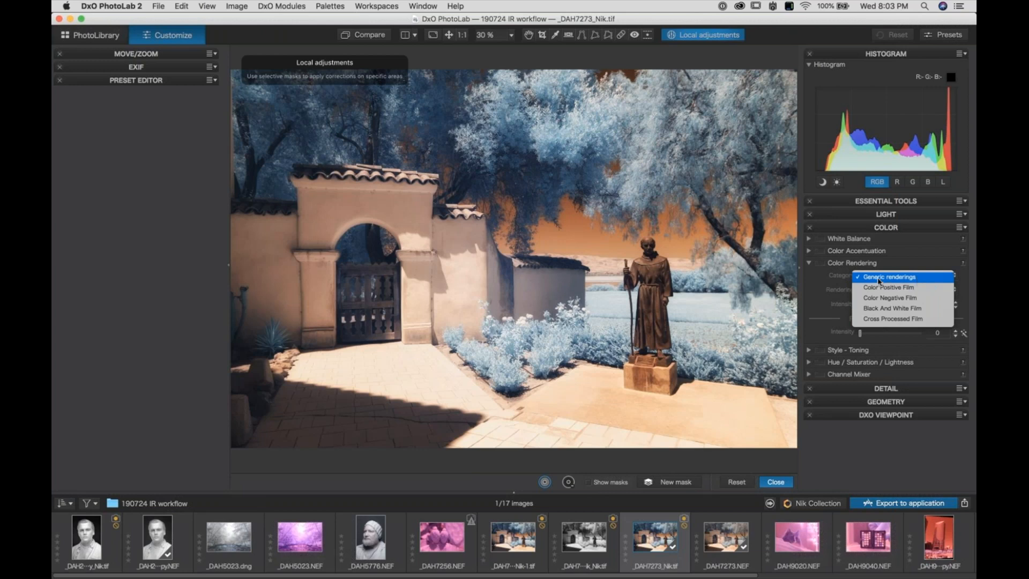
{"action": "left_click", "coordinate": [831, 291]}
{"action": "left_click", "coordinate": [907, 291]}
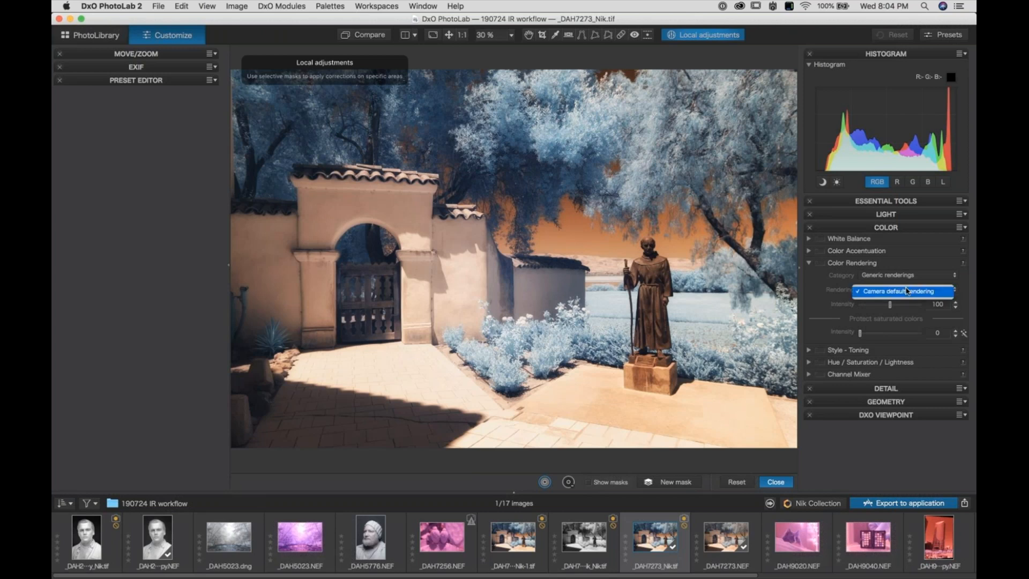
{"action": "left_click", "coordinate": [836, 292]}
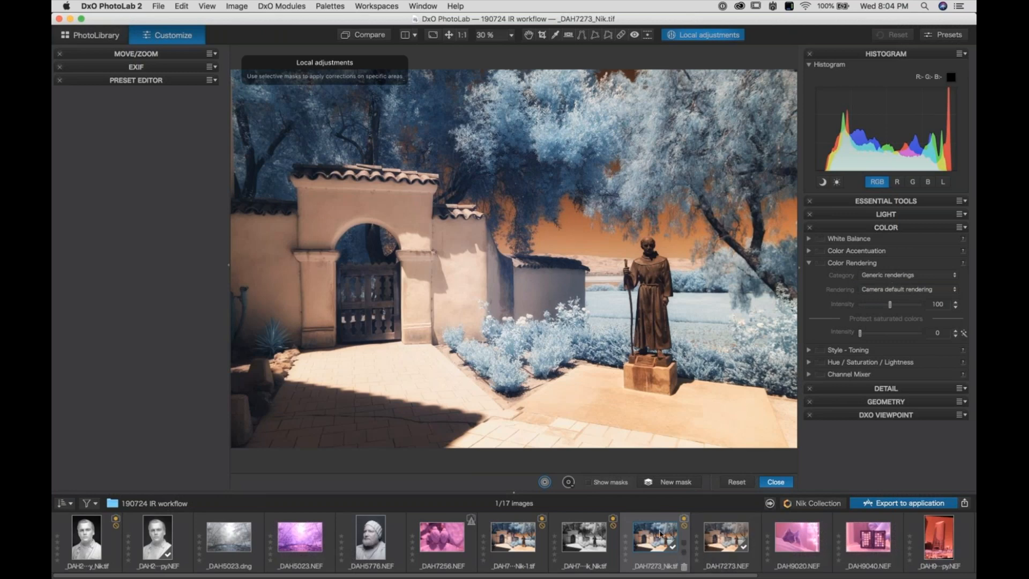
{"action": "left_click", "coordinate": [727, 543]}
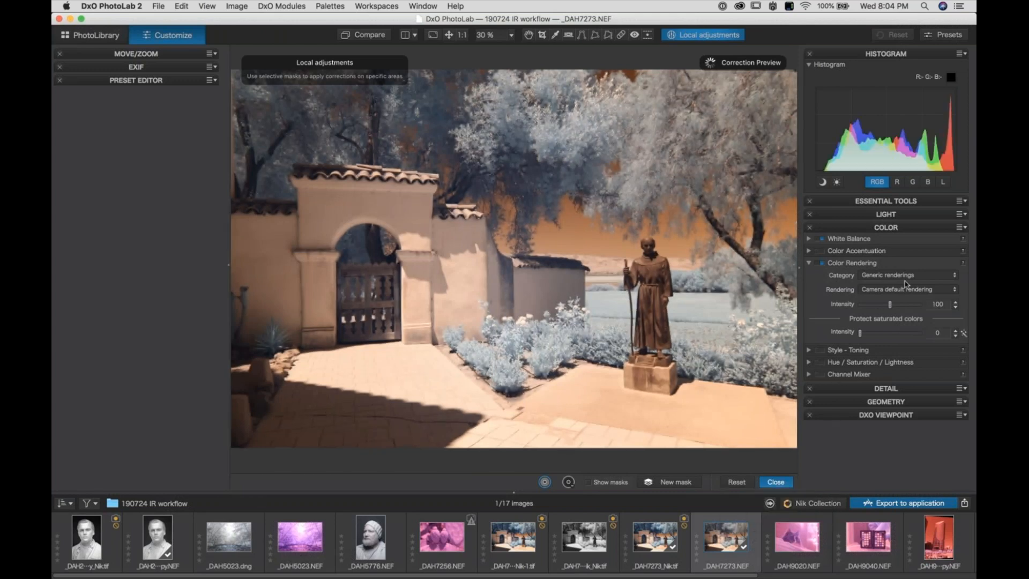
{"action": "left_click", "coordinate": [924, 276]}
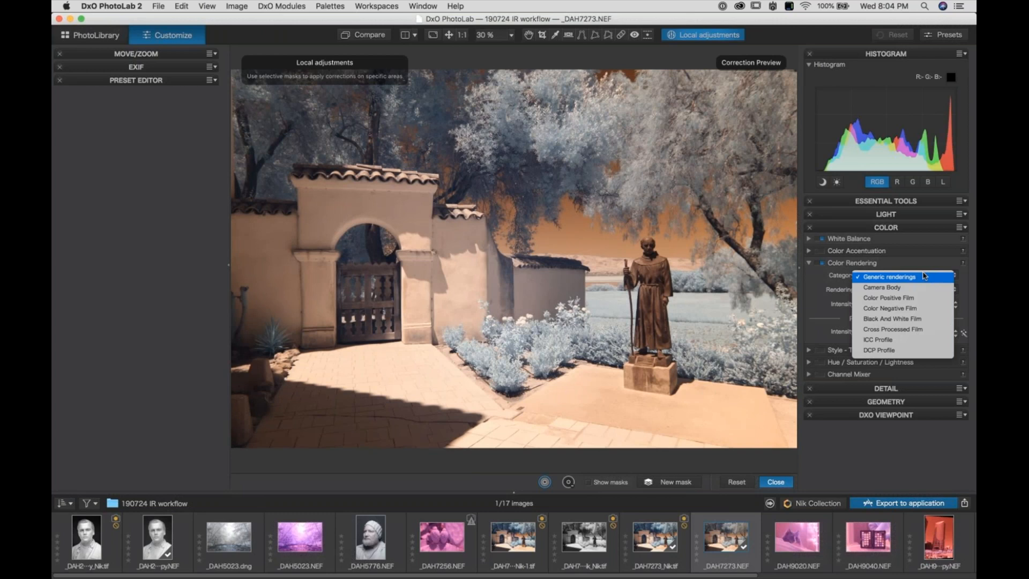
{"action": "left_click", "coordinate": [924, 276]}
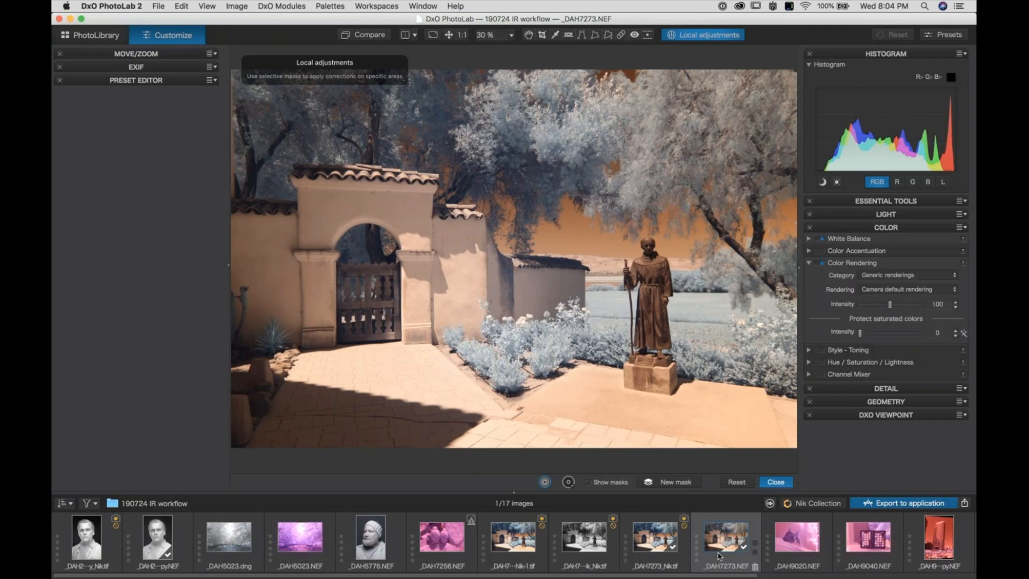
- Open _DAH9020.NEF and set its Color Rendering to the DCP Profile category with the D800 IR Fun.dcp rendering
{"action": "left_click", "coordinate": [792, 538]}
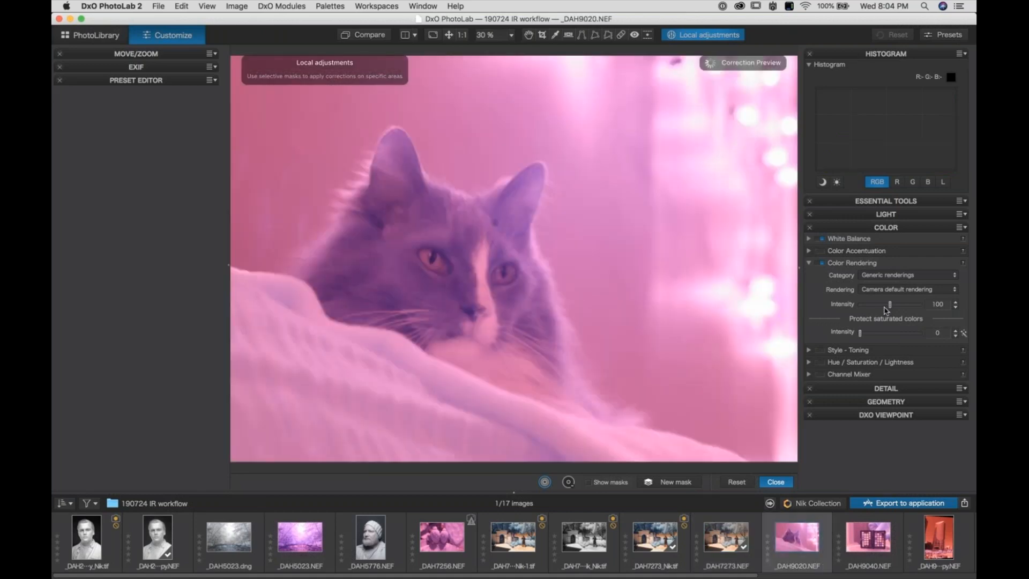
{"action": "left_click", "coordinate": [915, 276]}
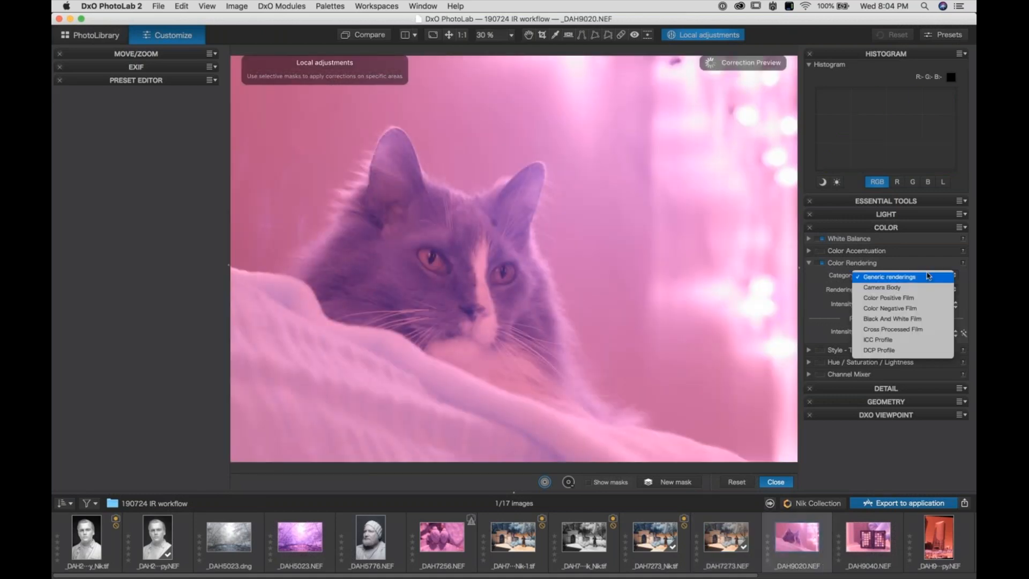
{"action": "left_click", "coordinate": [882, 351]}
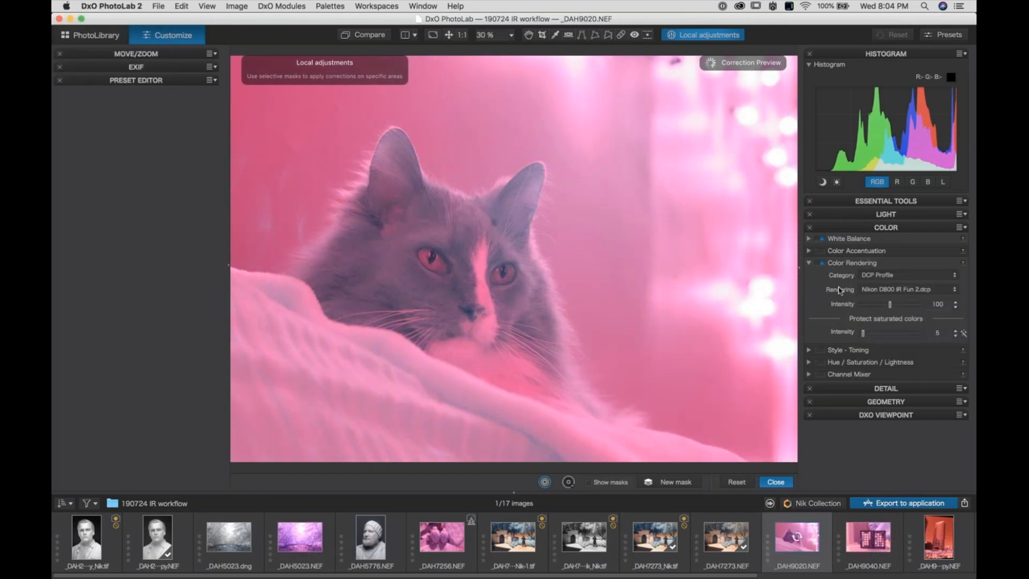
{"action": "left_click", "coordinate": [871, 293]}
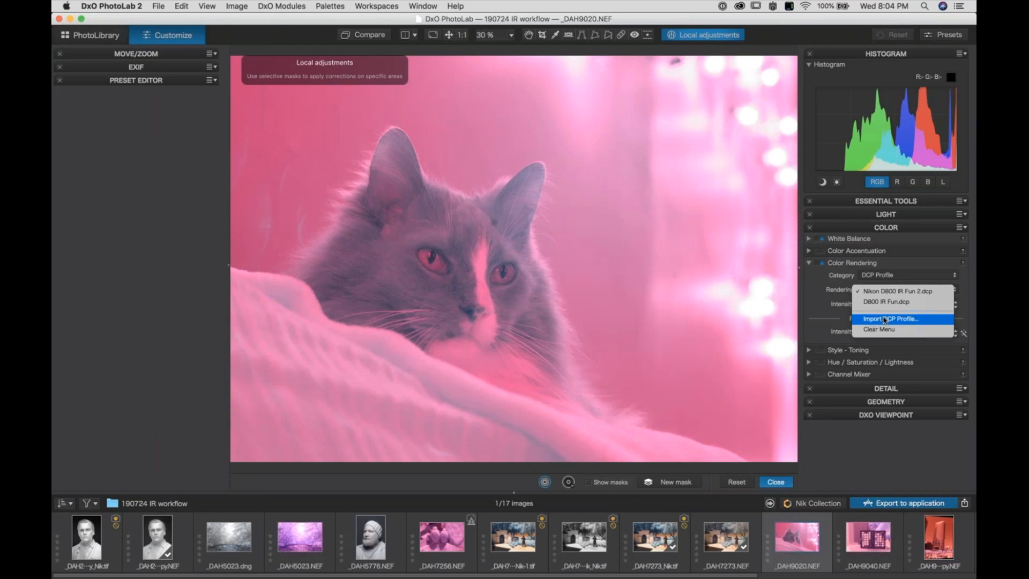
{"action": "left_click", "coordinate": [824, 299]}
{"action": "left_click", "coordinate": [885, 292]}
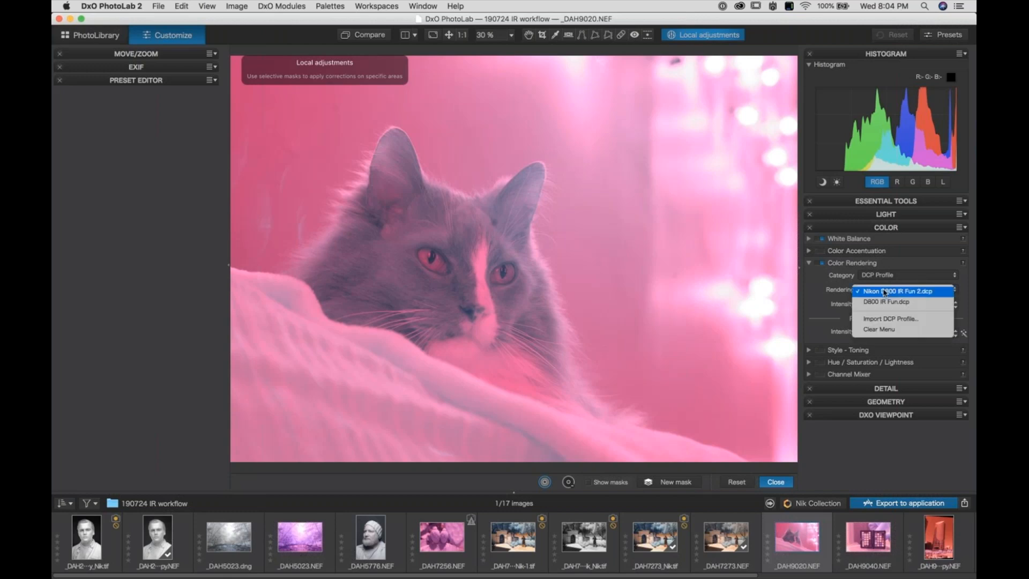
{"action": "left_click", "coordinate": [885, 302]}
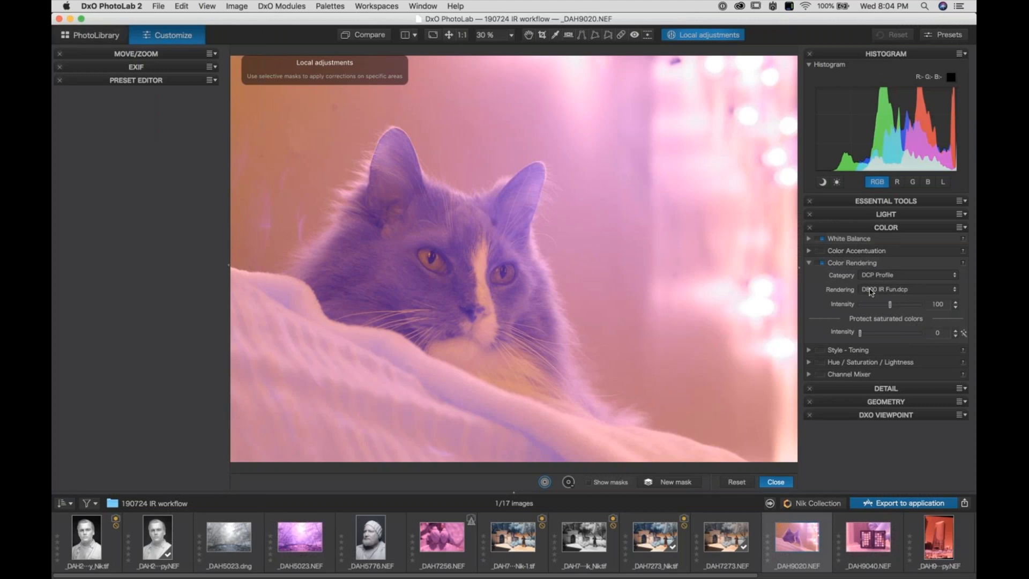
{"action": "left_click", "coordinate": [870, 291]}
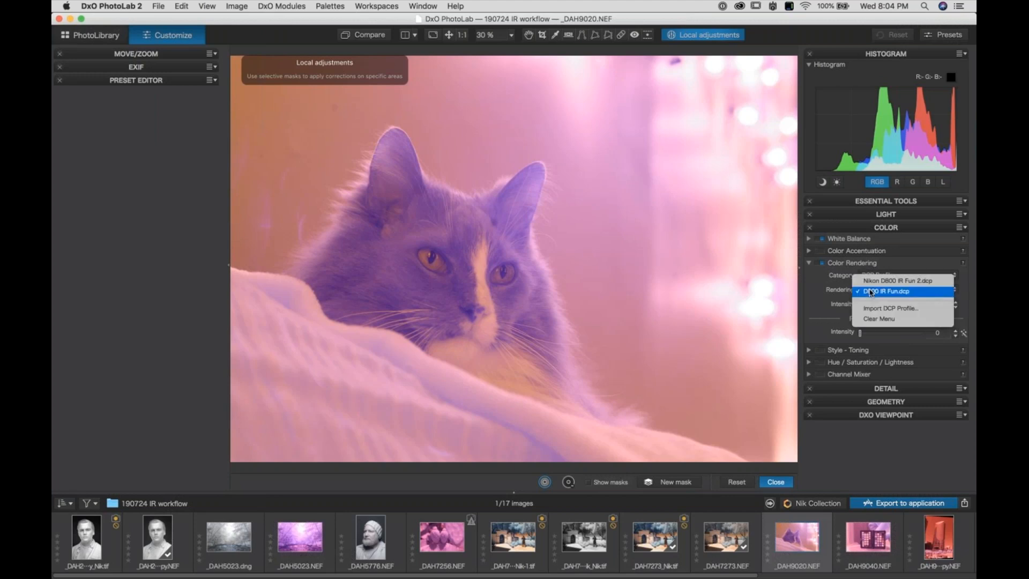
{"action": "left_click", "coordinate": [871, 291]}
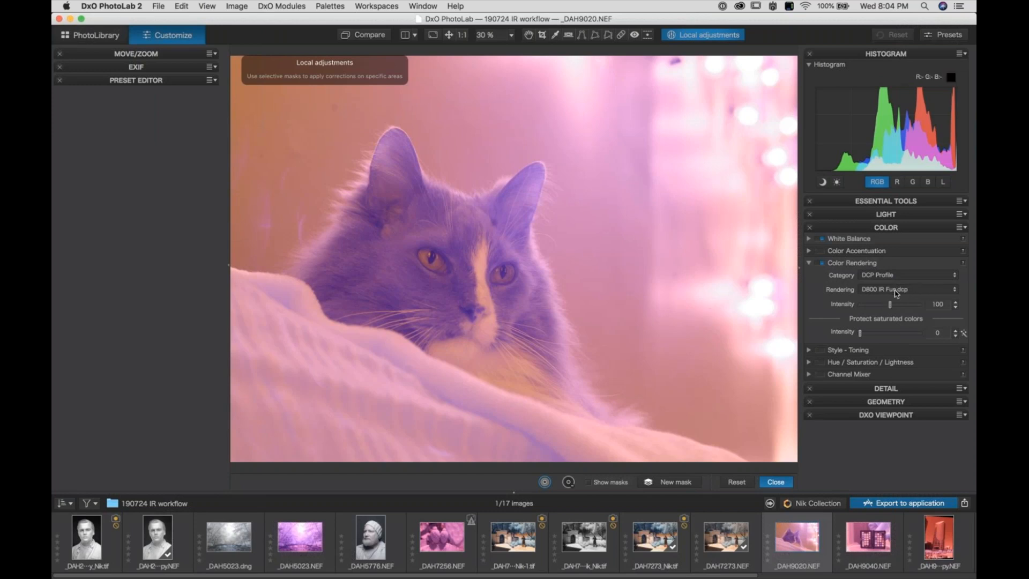
- Try the Generic renderings category on the cat photo, and return to the DCP Profile category with D800 IR Fun.dcp
{"action": "left_click", "coordinate": [885, 277]}
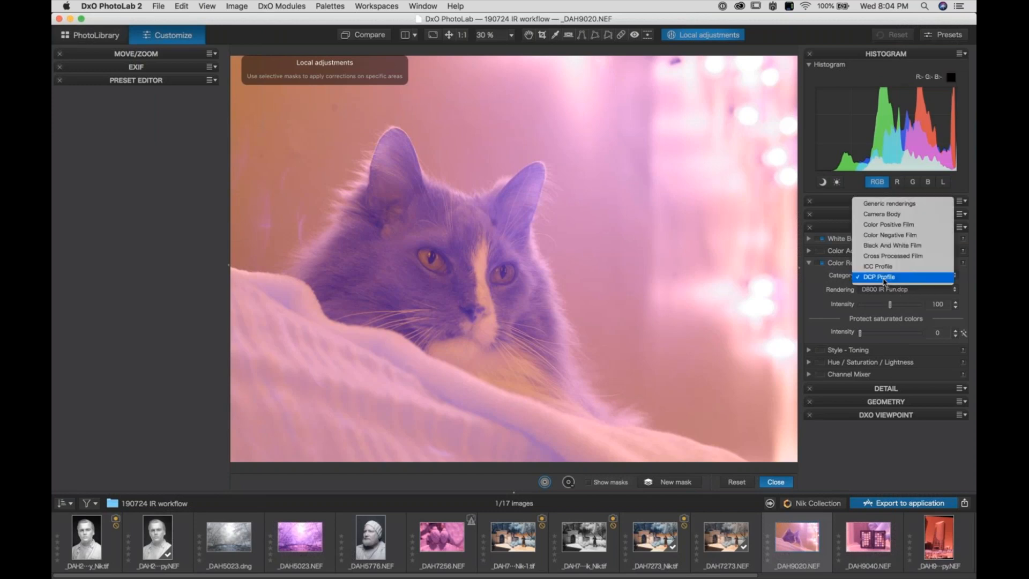
{"action": "left_click", "coordinate": [889, 204]}
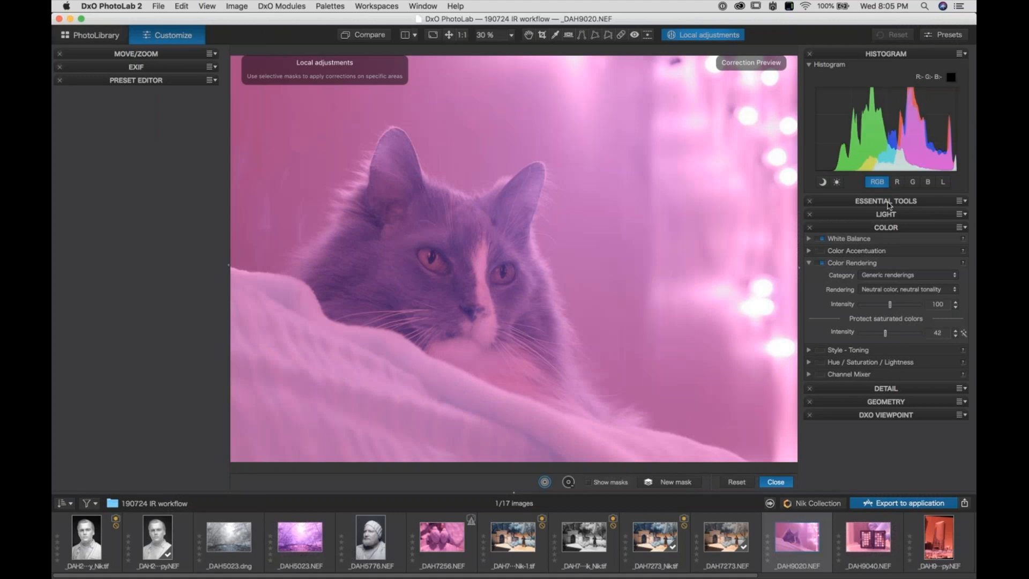
{"action": "left_click", "coordinate": [875, 276]}
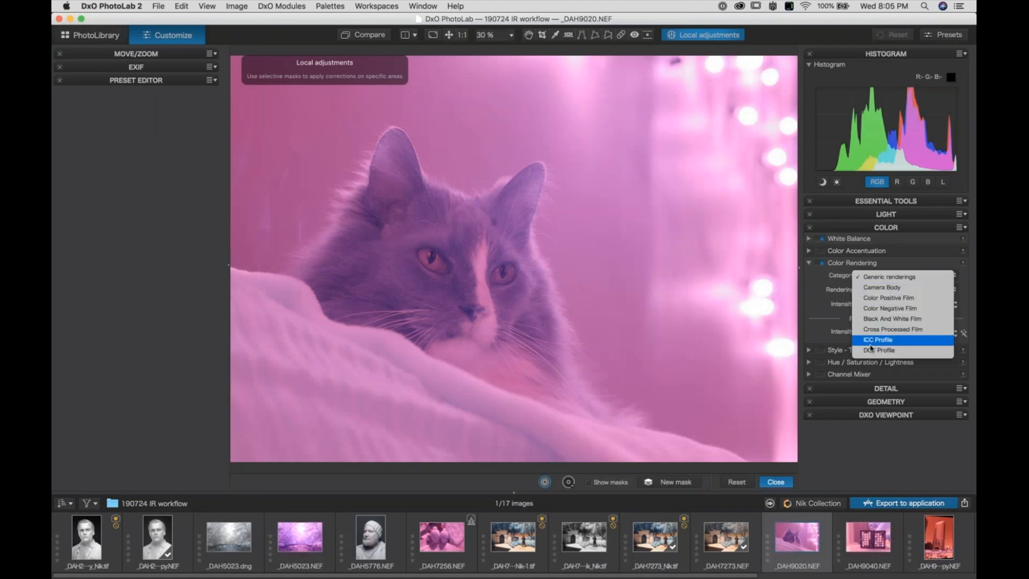
{"action": "left_click", "coordinate": [871, 350]}
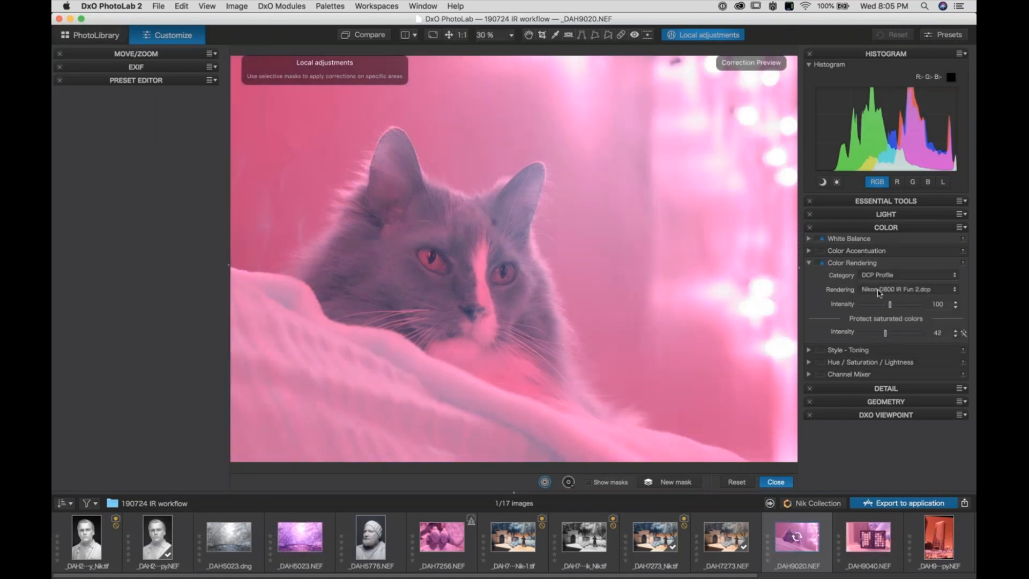
{"action": "left_click", "coordinate": [871, 291]}
{"action": "left_click", "coordinate": [871, 304]}
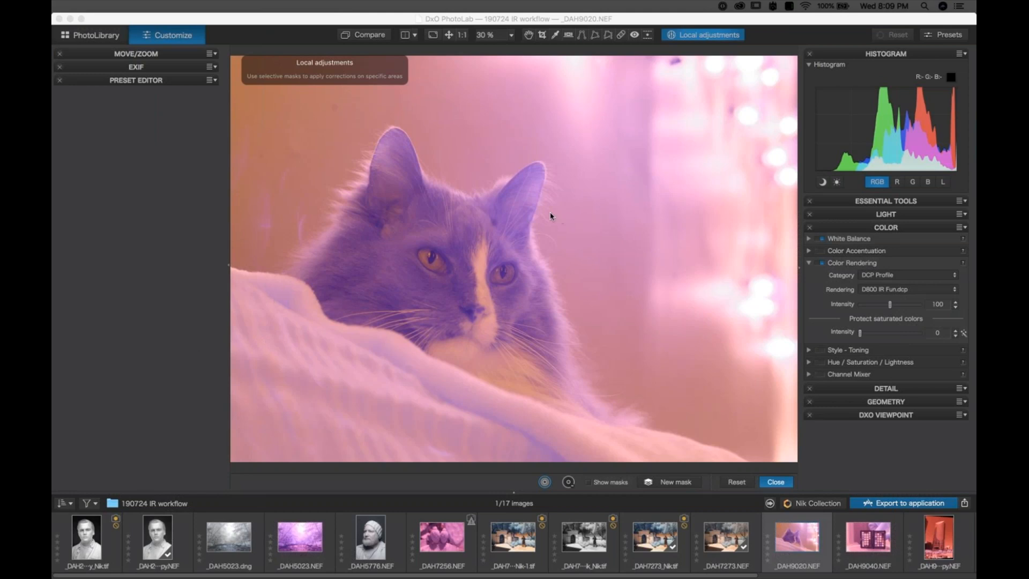
- Place a local adjustment control point on the cat's forehead, just above and between the eyes
{"action": "left_click", "coordinate": [688, 389]}
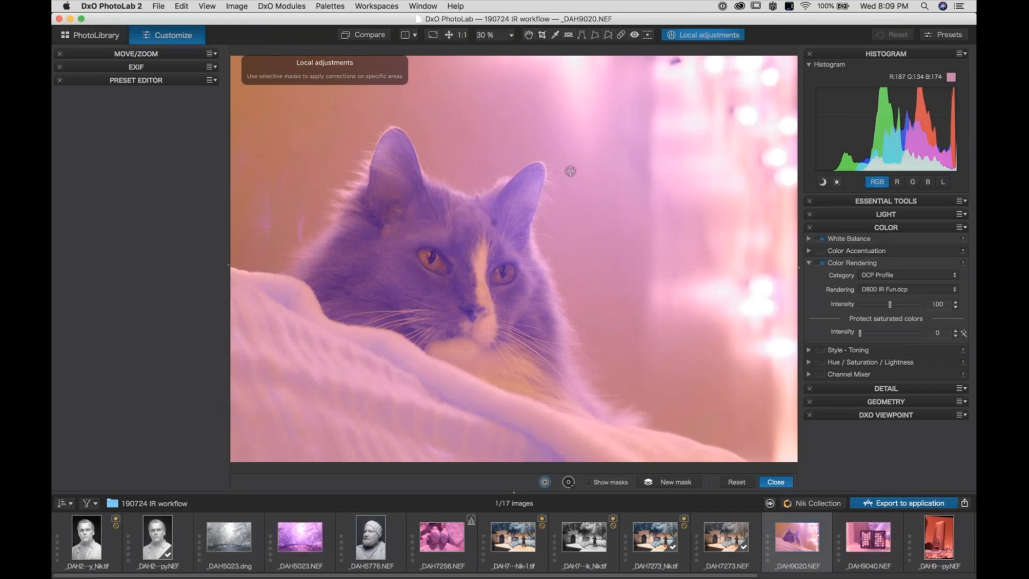
{"action": "right_click", "coordinate": [474, 218]}
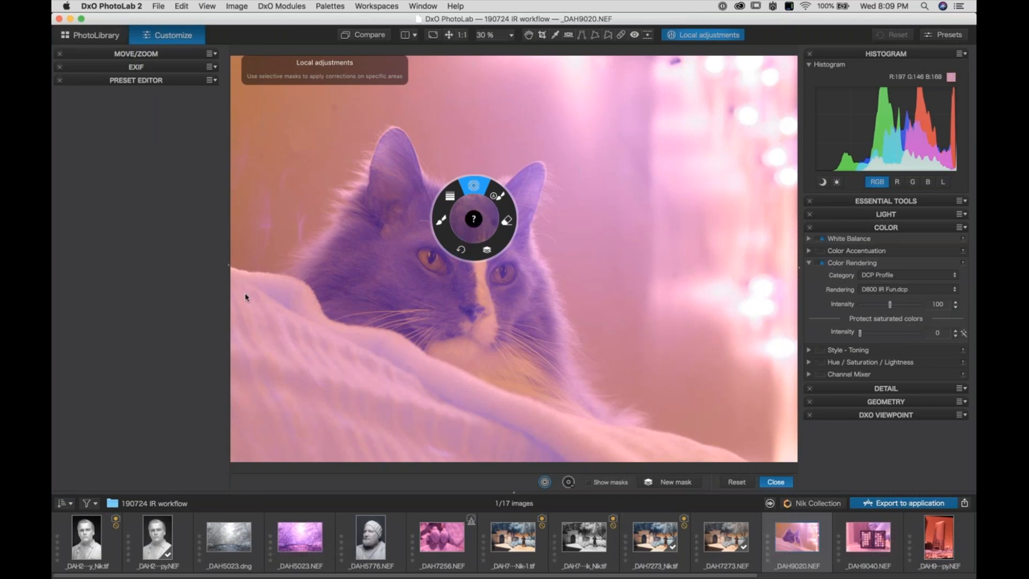
{"action": "left_click", "coordinate": [472, 188]}
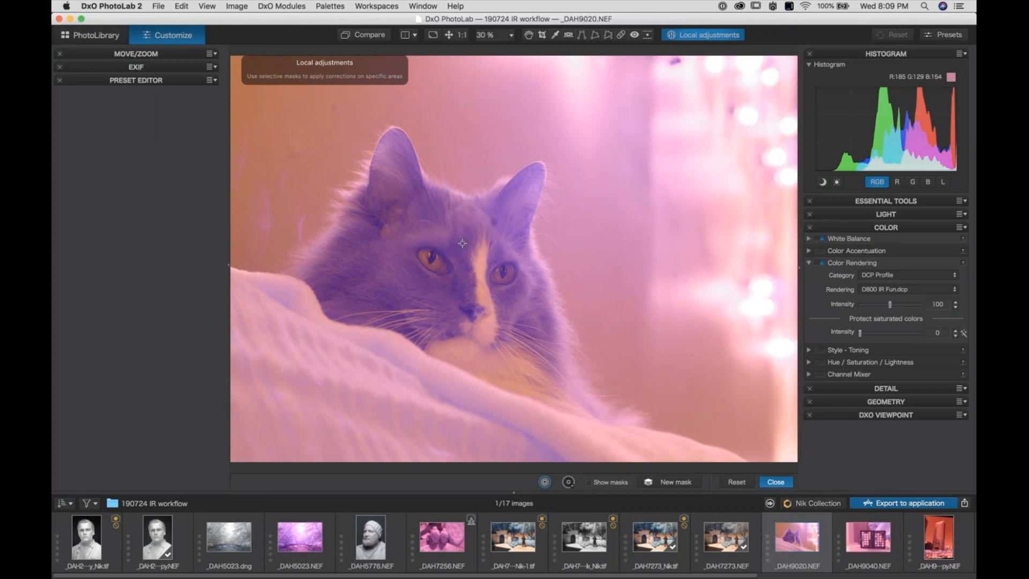
{"action": "left_click", "coordinate": [466, 235]}
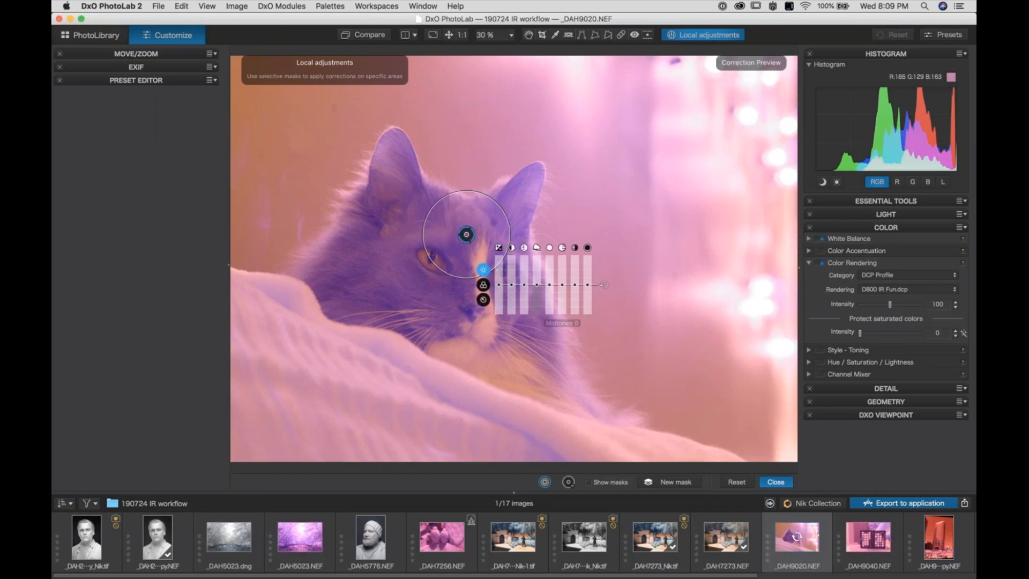